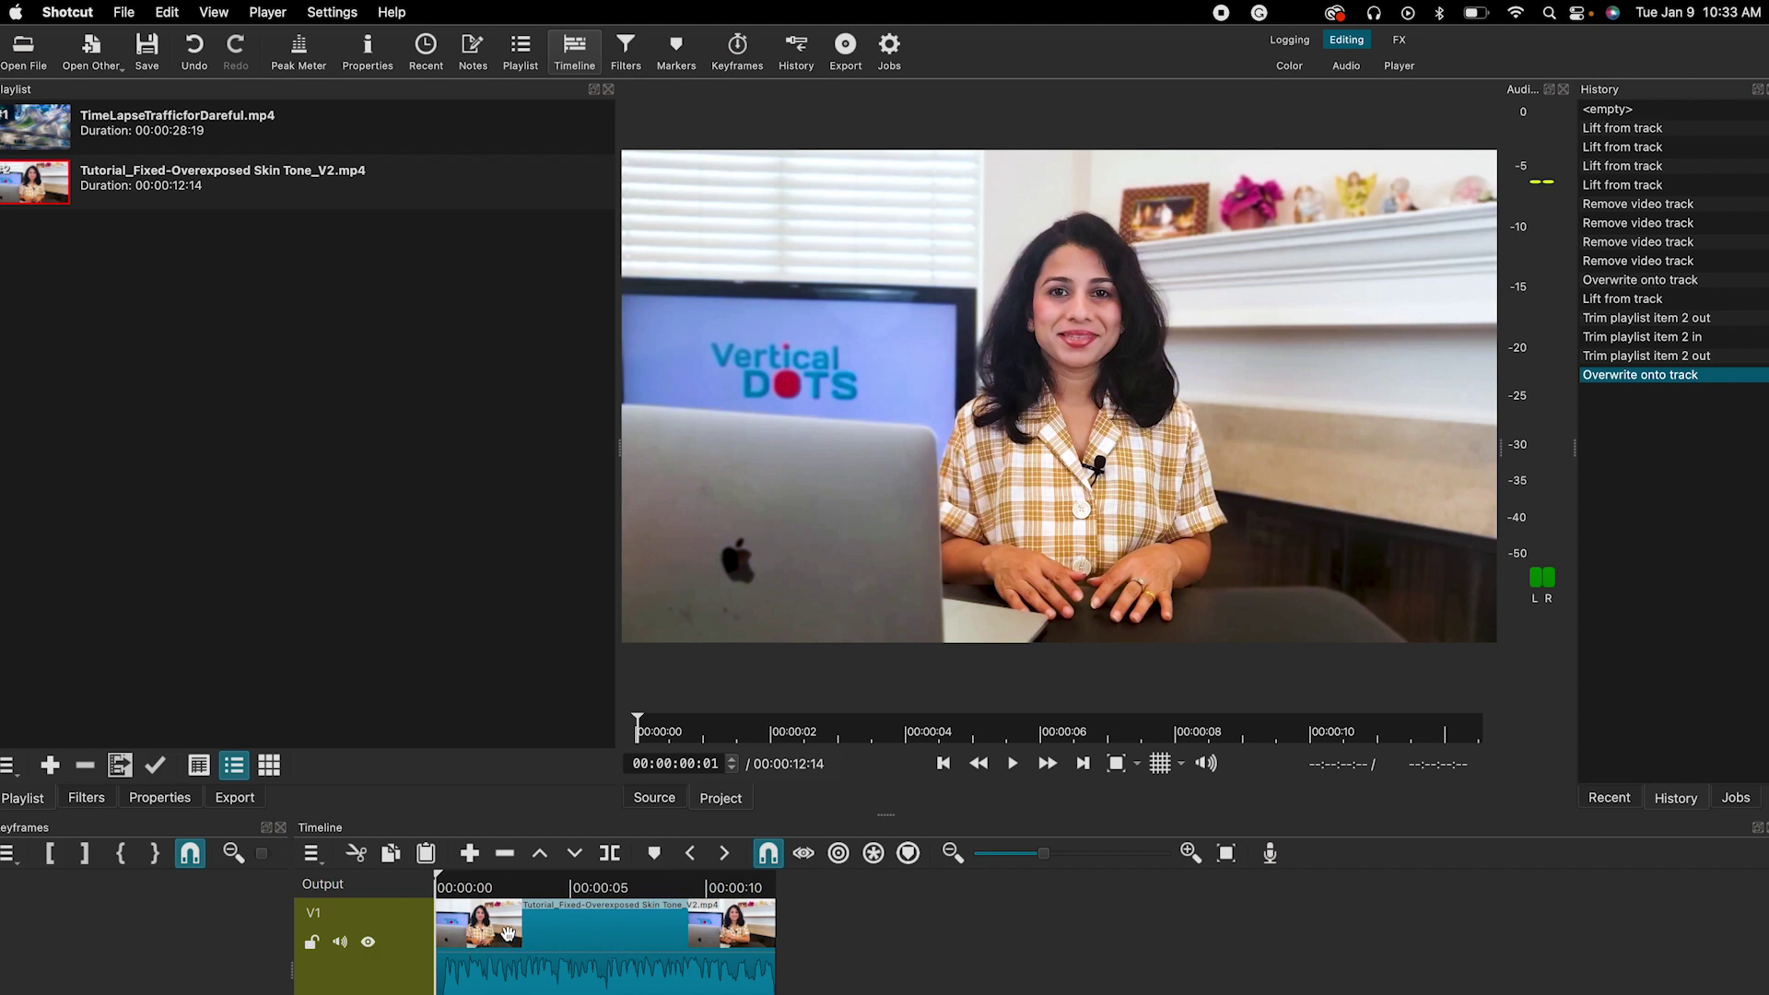
Play back the 12-second presenter clip on track V1 to preview it
key(space)
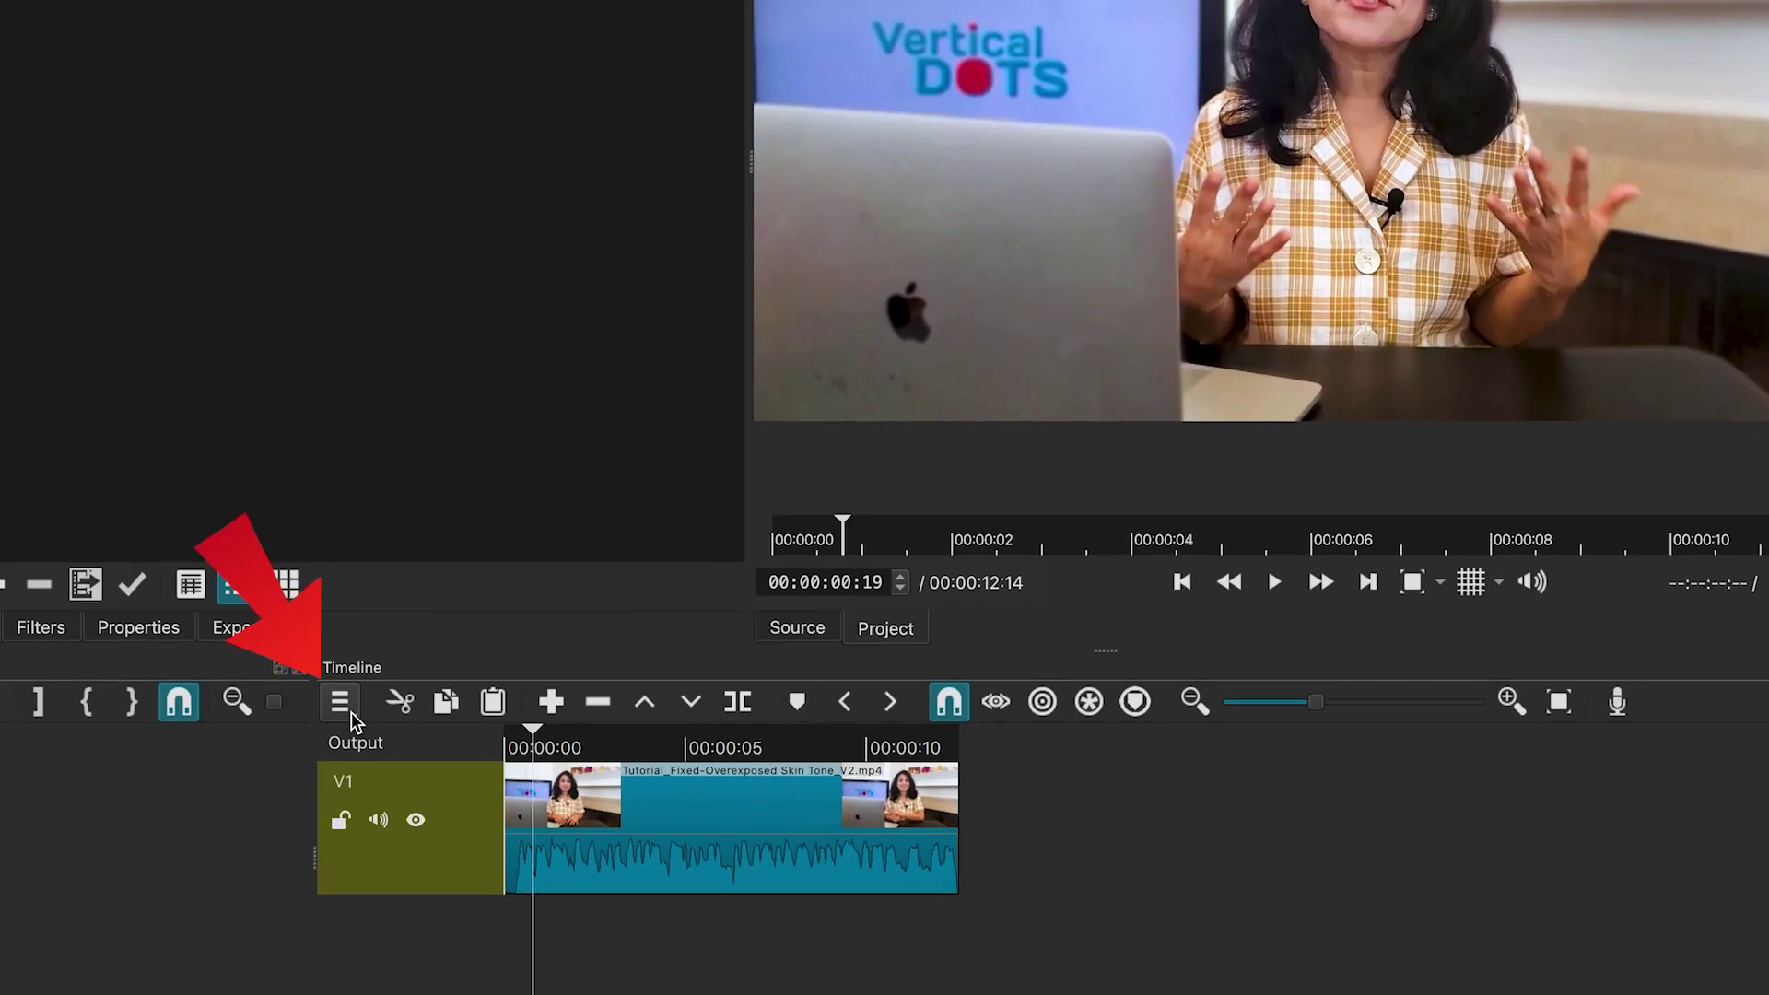
Add a new video track V2 above the presenter track
click(310, 853)
mouse_move(372, 882)
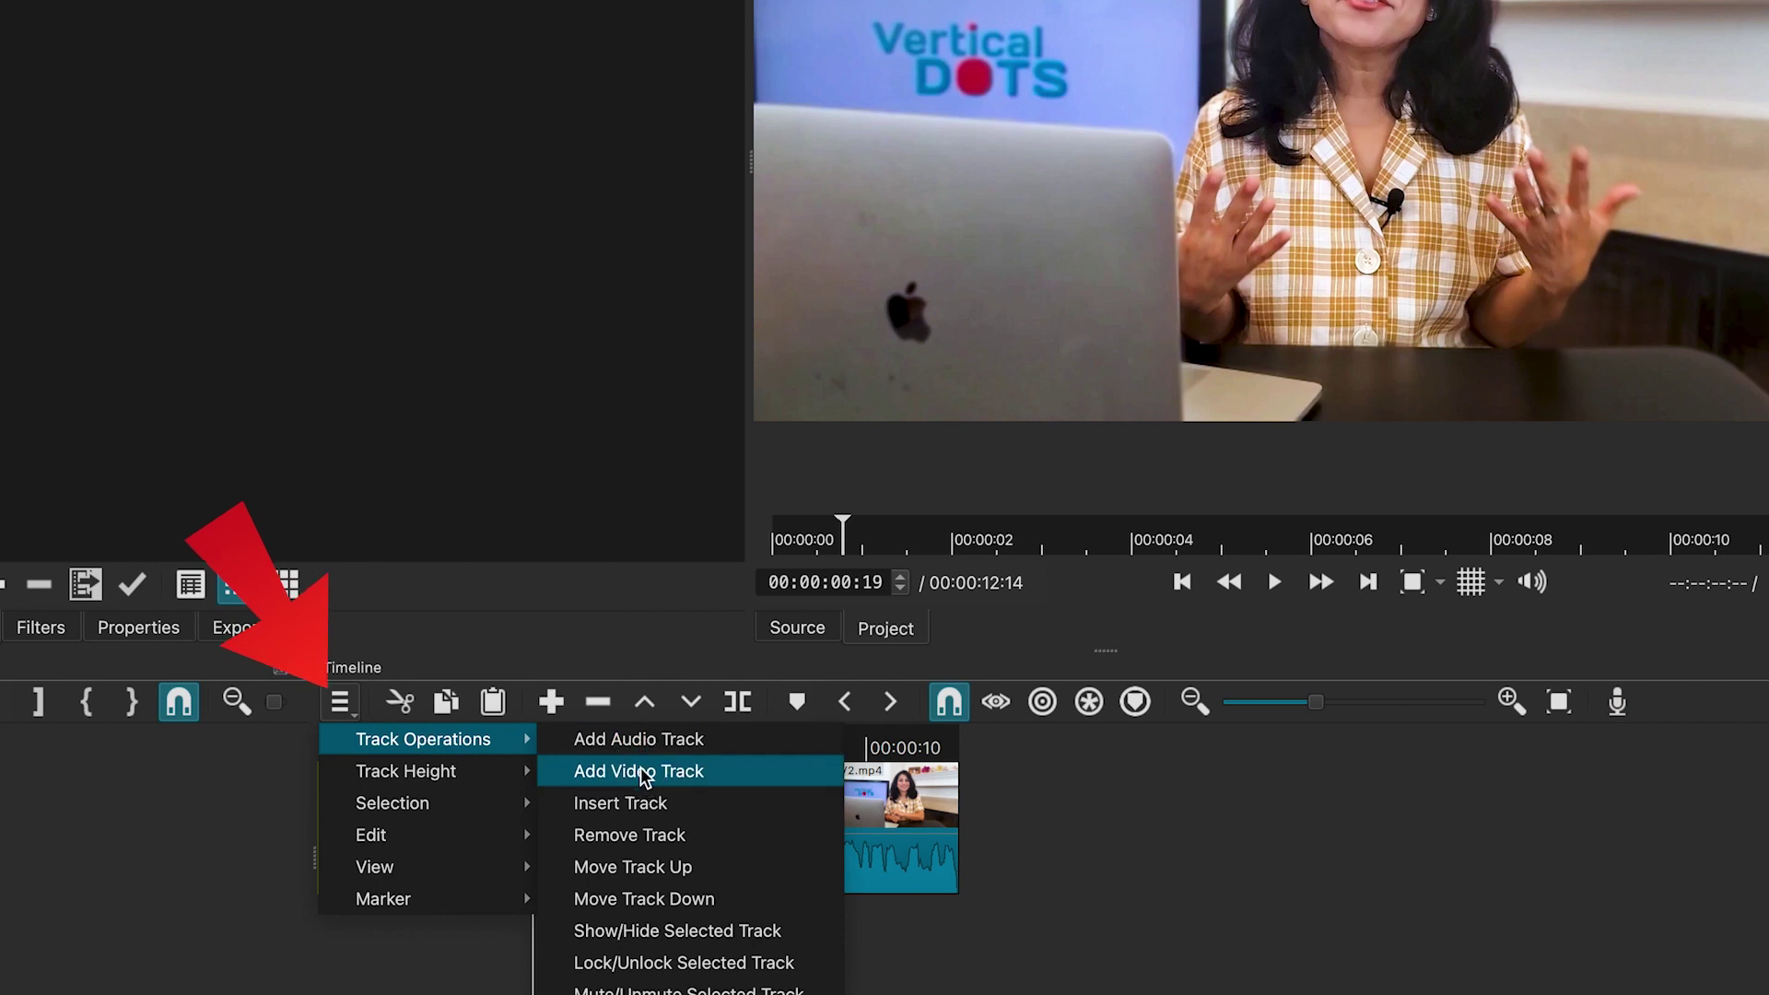
click(642, 775)
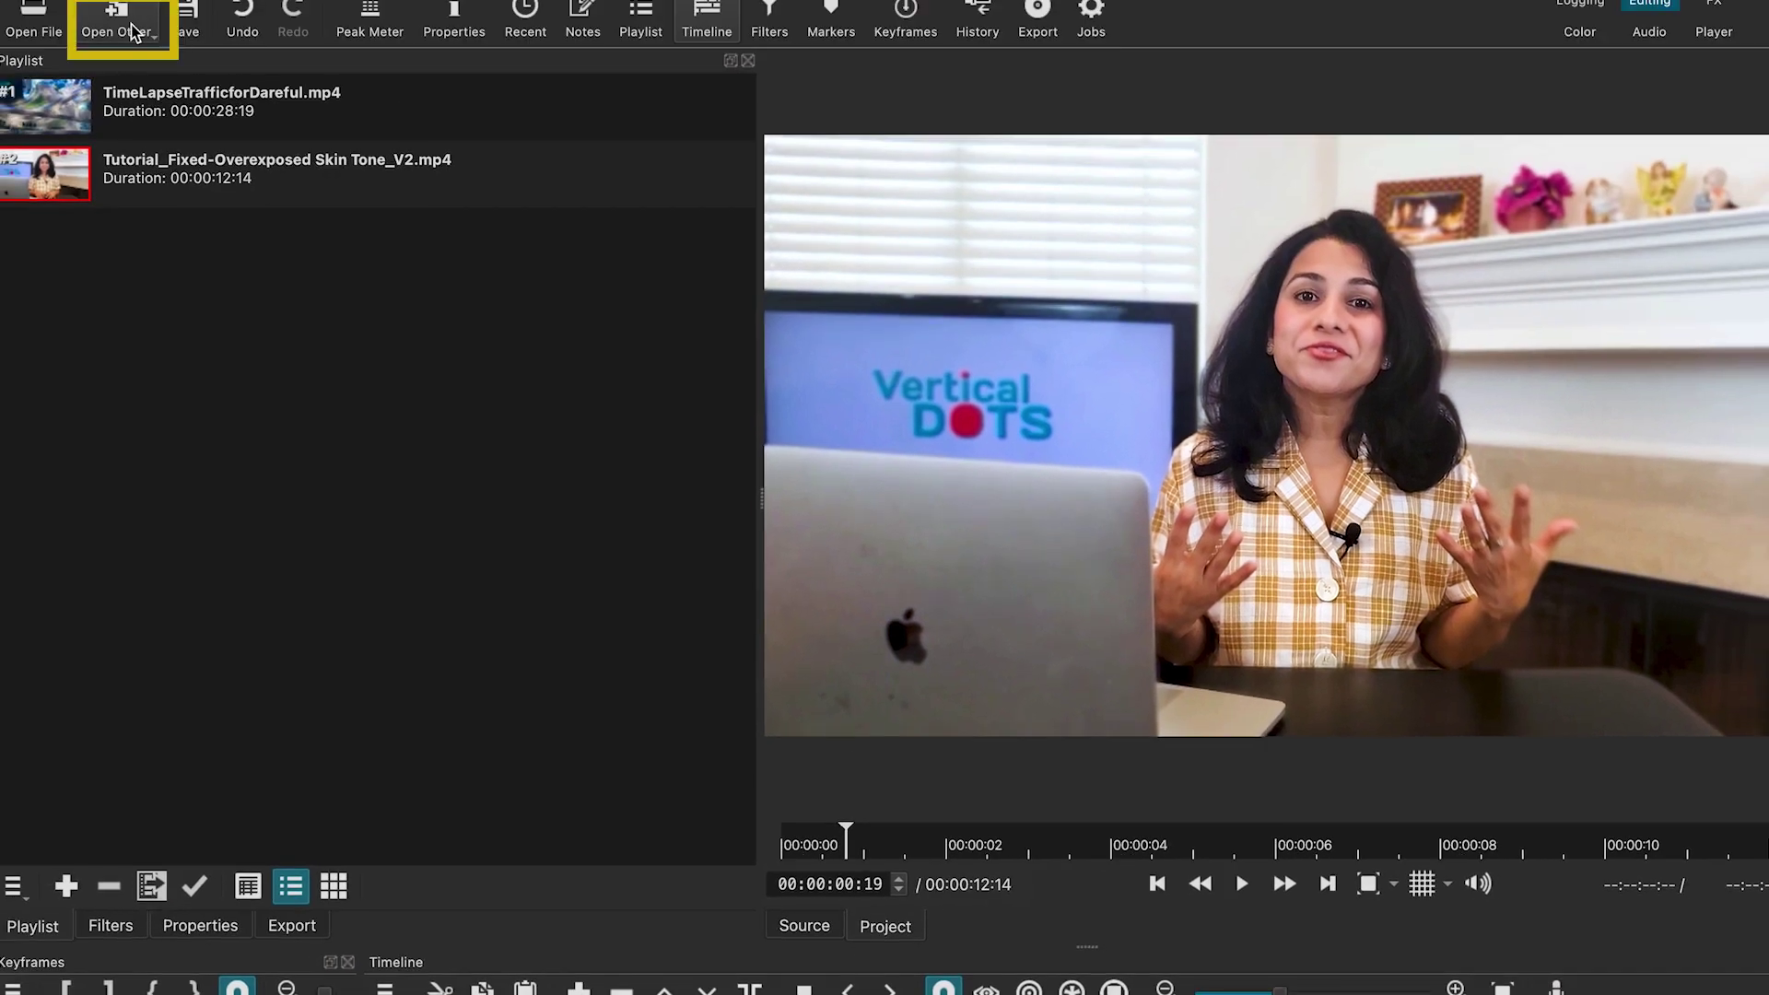
Create a solid red colour clip (RGB 192/38/0, #C02600, 100% opacity) and place it on V2
click(132, 27)
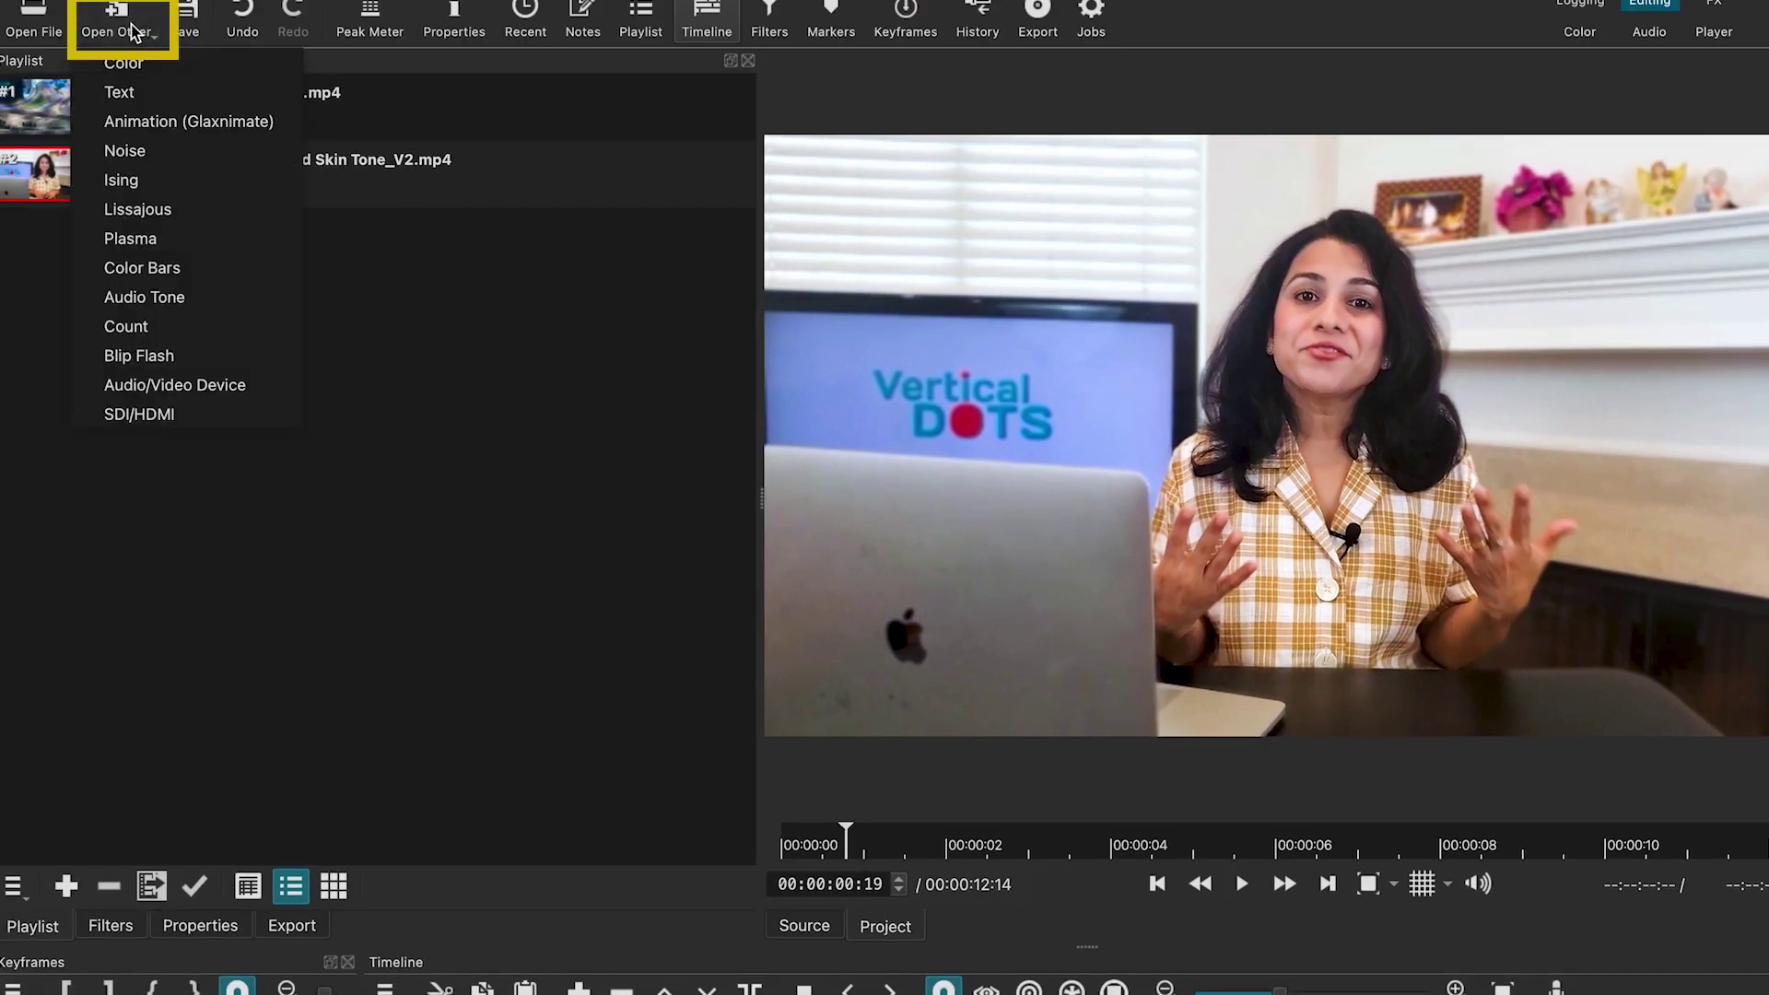
click(137, 67)
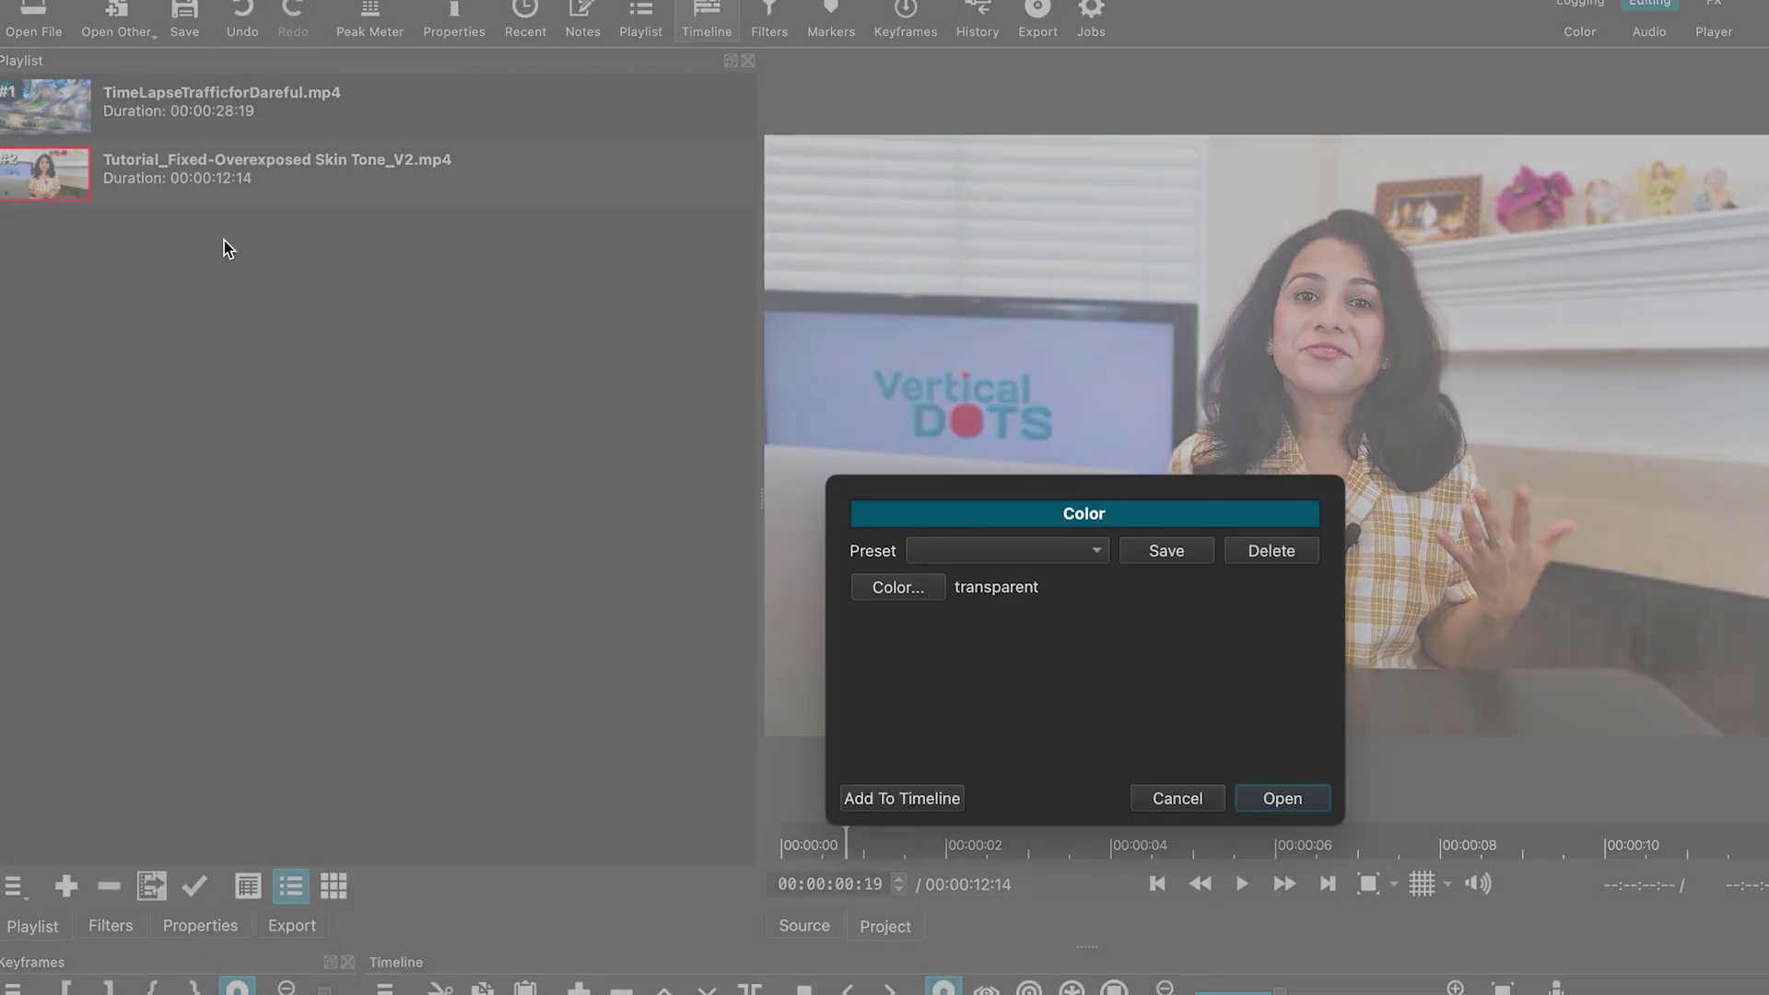
click(899, 588)
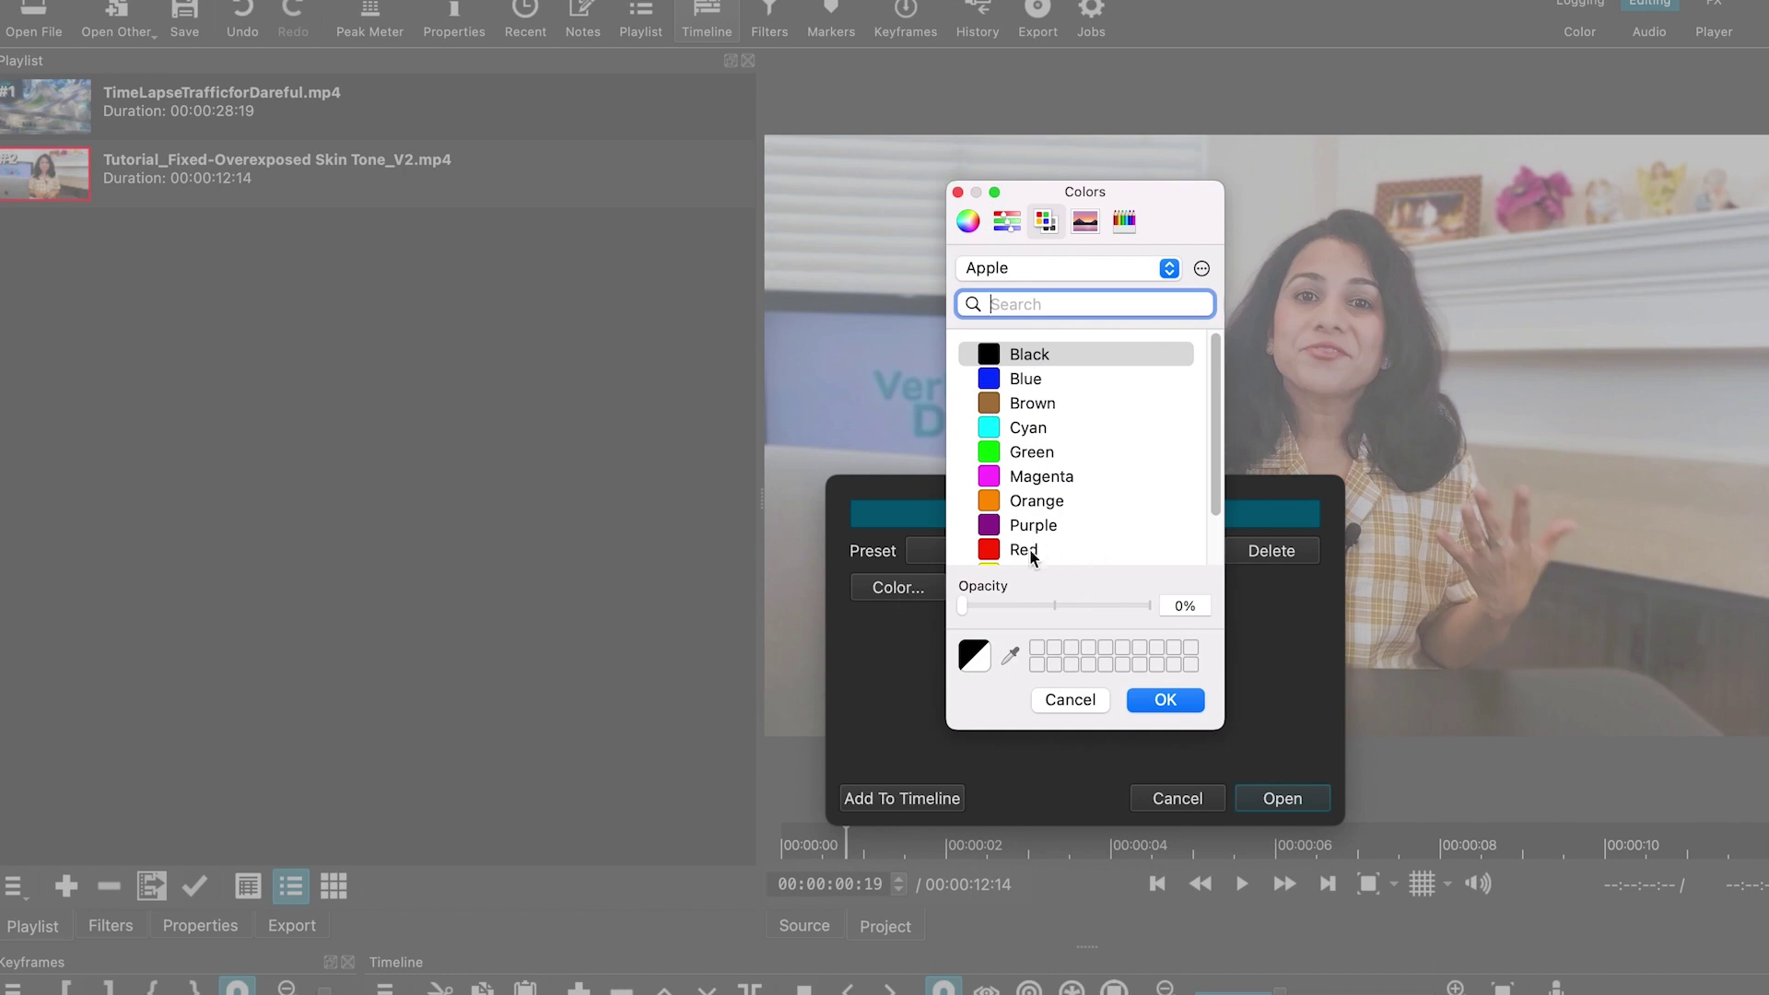
click(1024, 550)
click(970, 223)
click(1005, 226)
click(1100, 329)
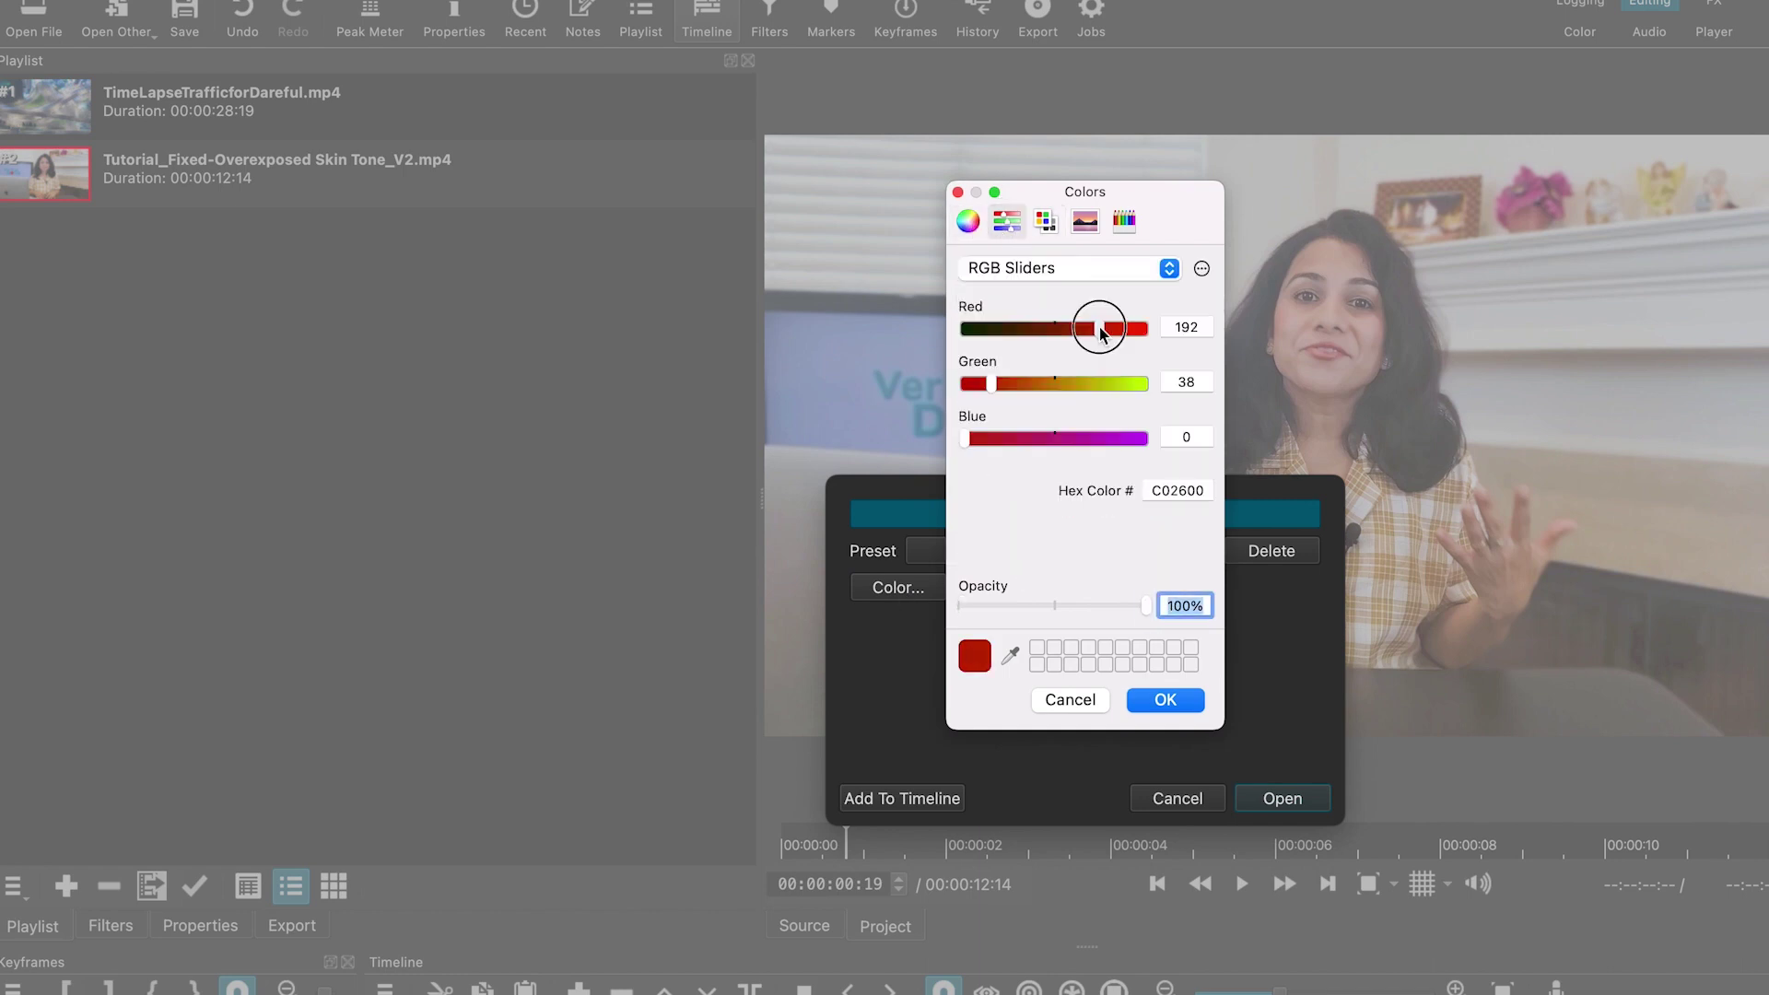
click(1197, 695)
key(Return)
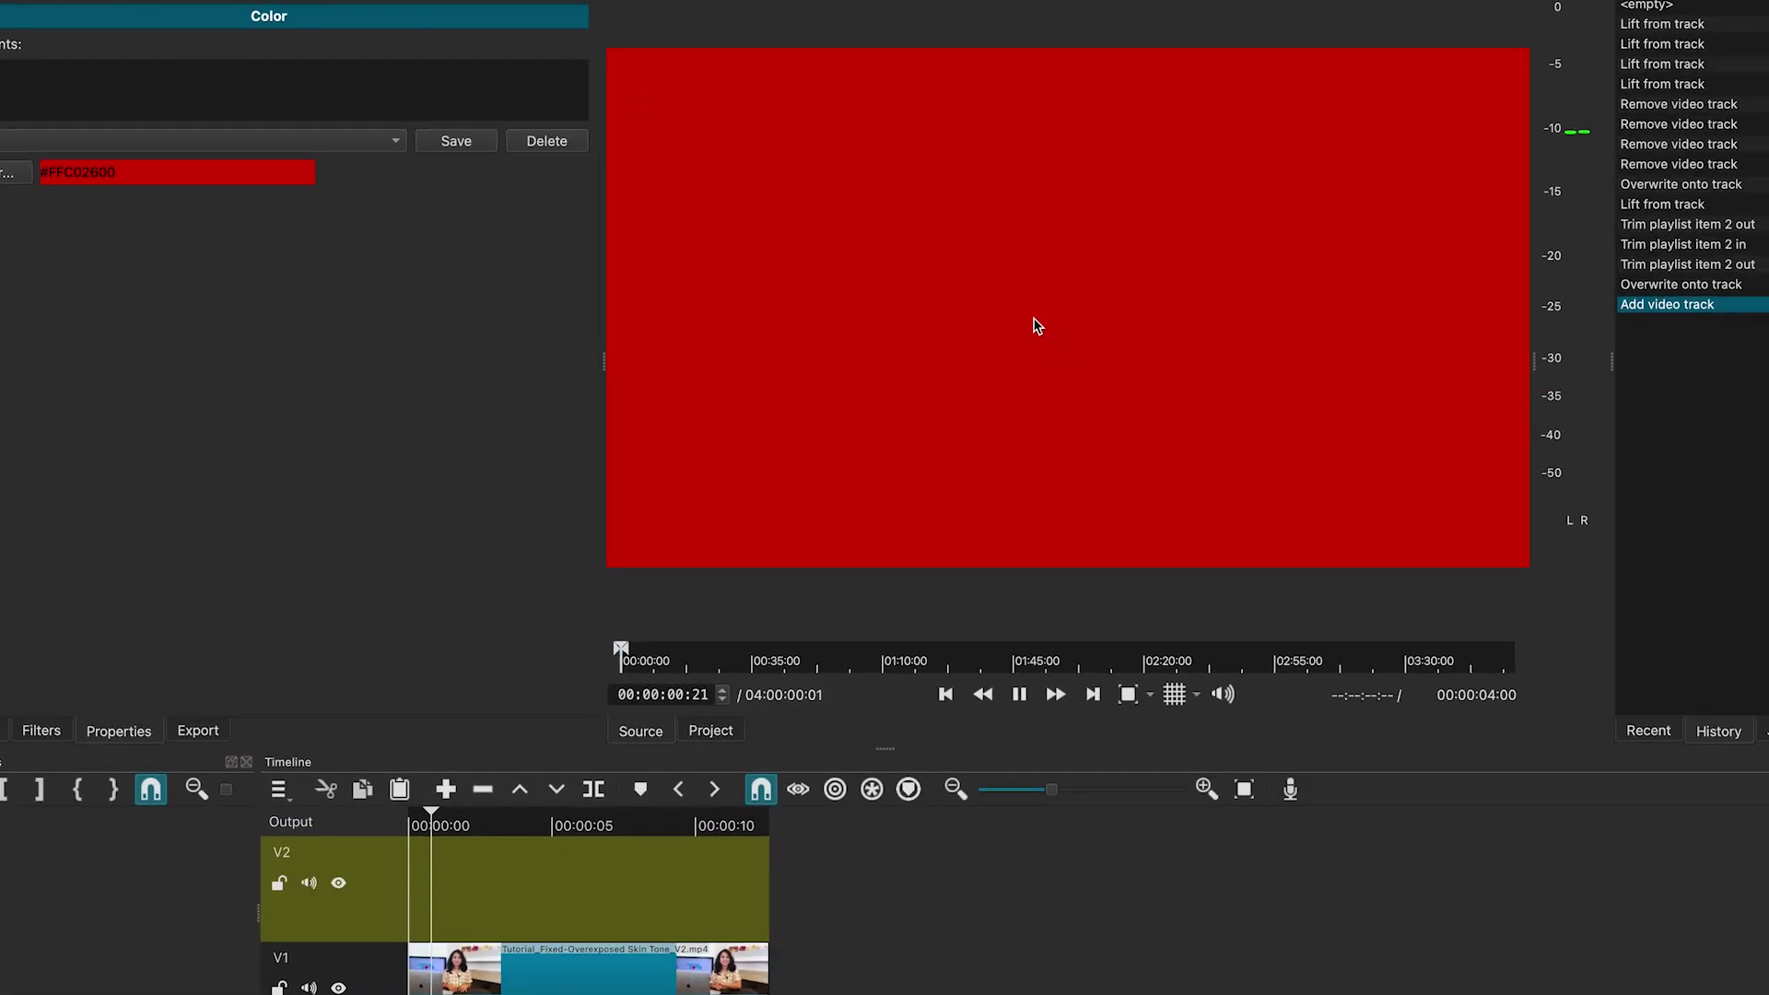
drag(1035, 318, 770, 876)
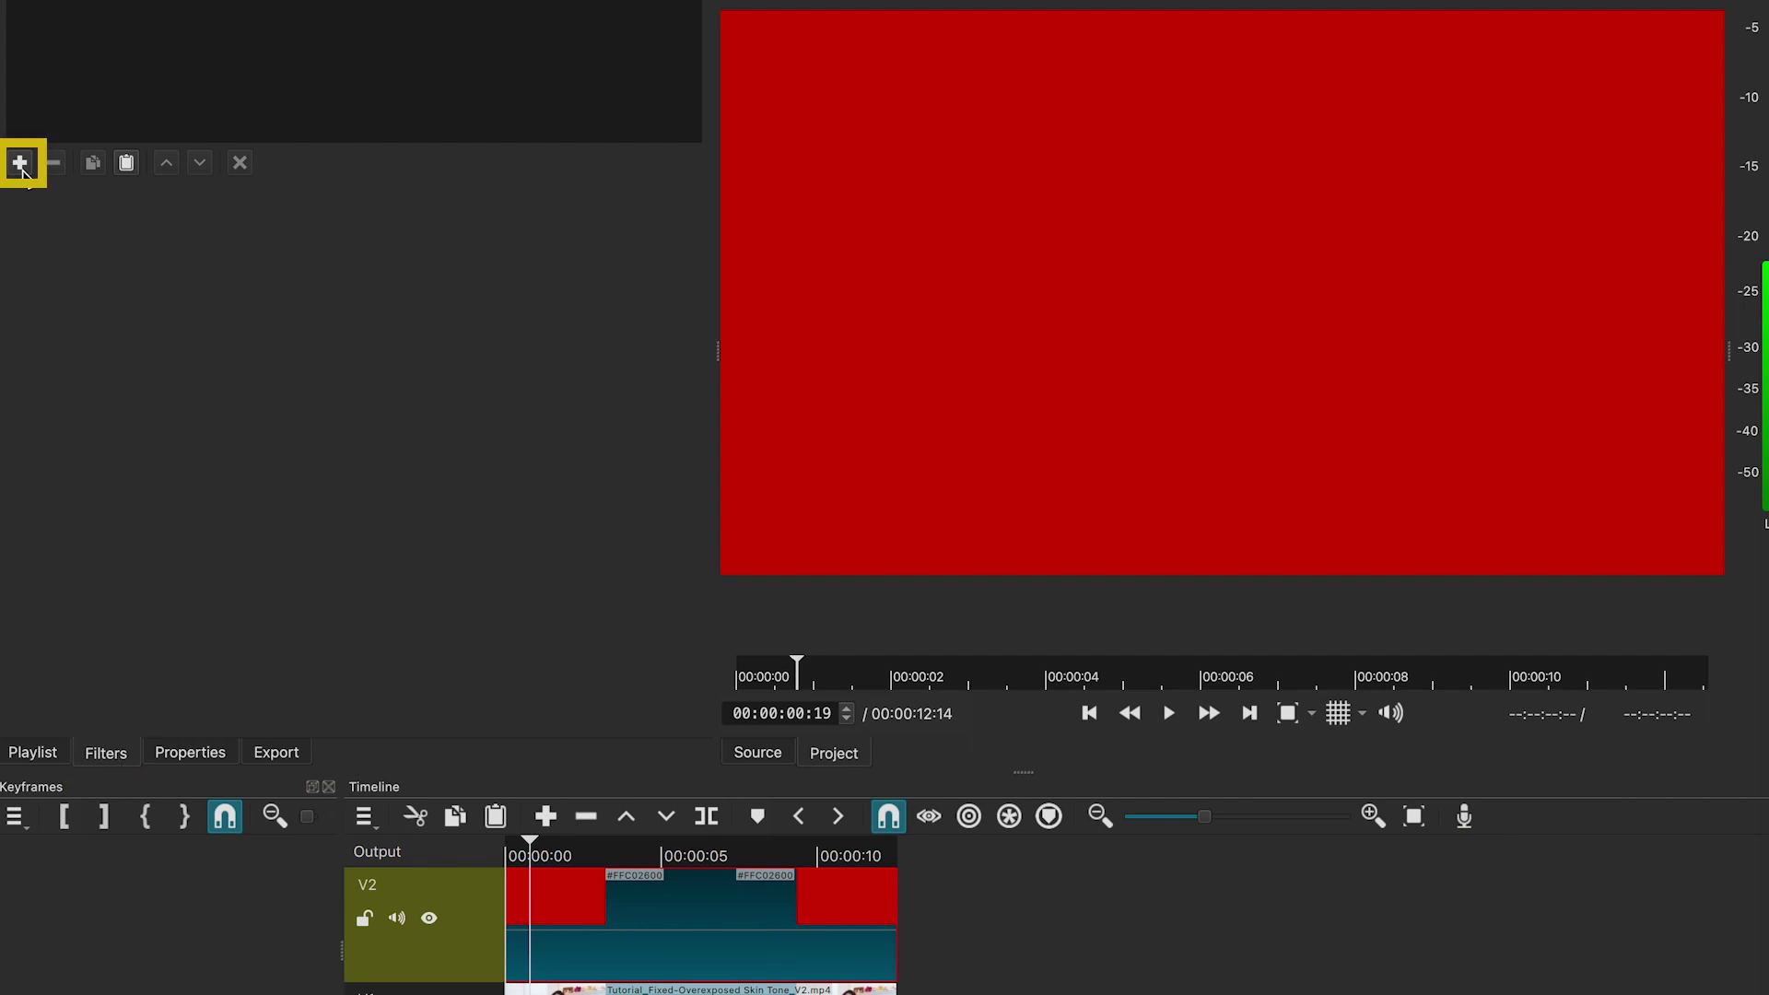
Add Crop: Rectangle to the red clip, cutting it to a transparent-padded 942×124 lower-right bar
click(19, 162)
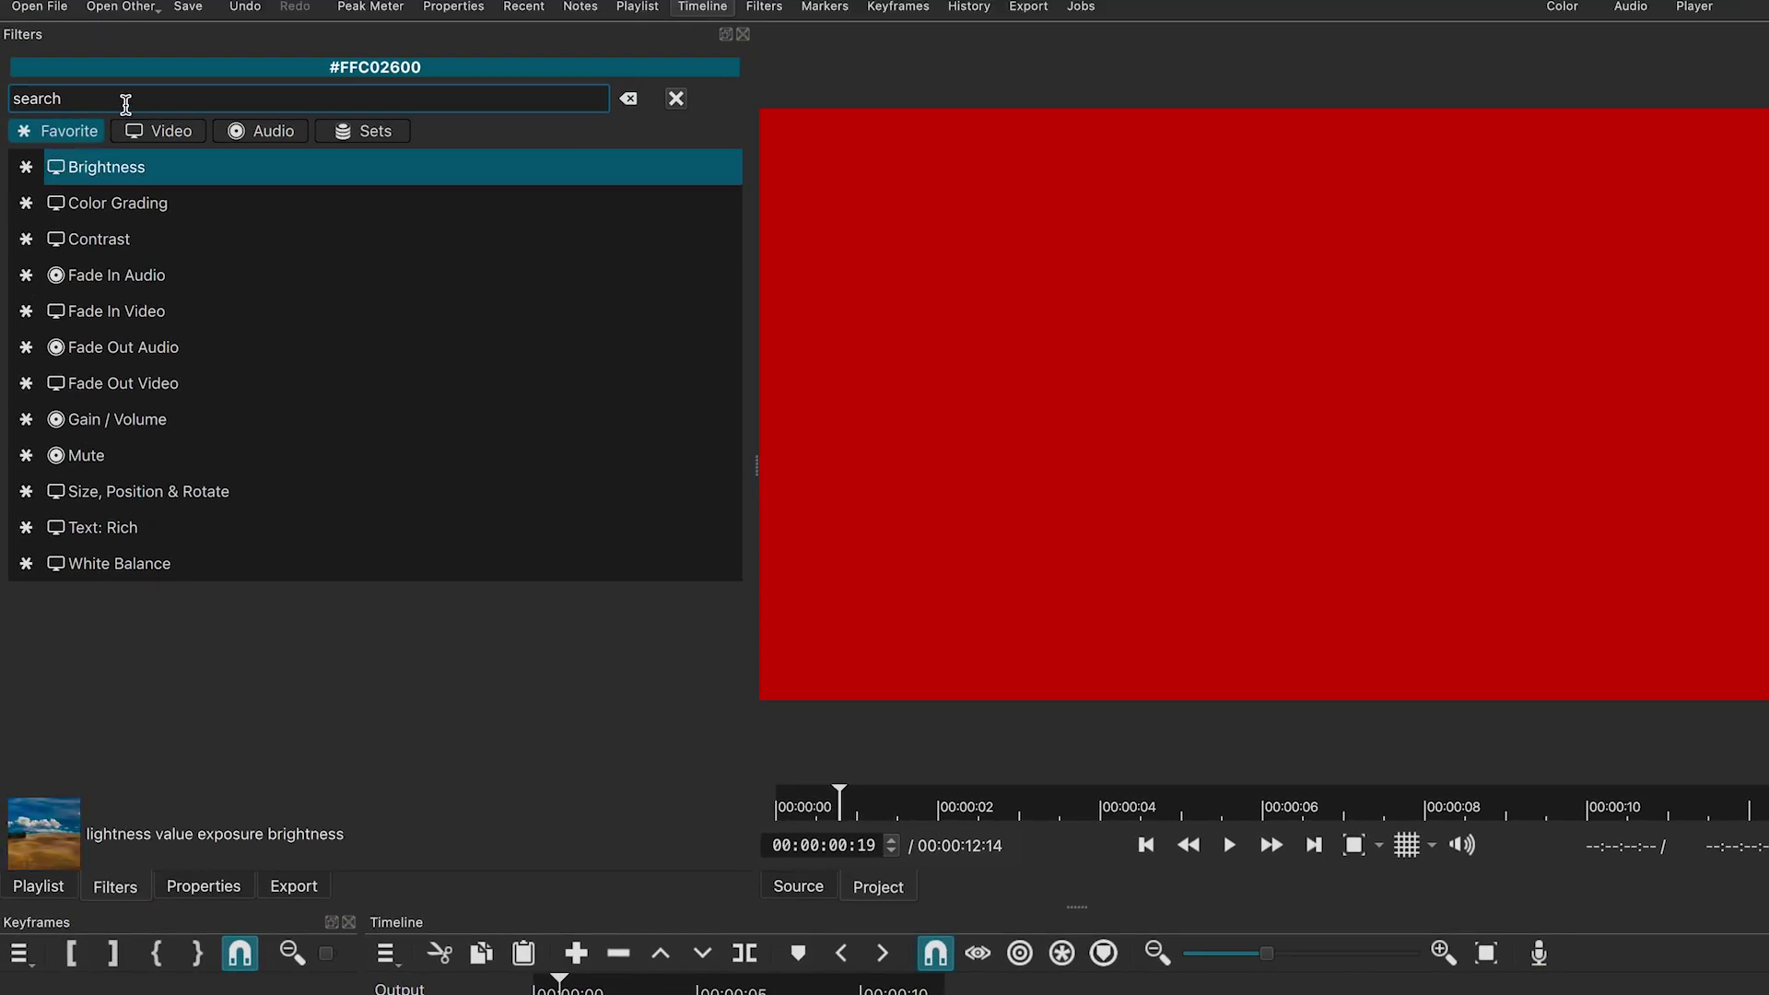
text(c)
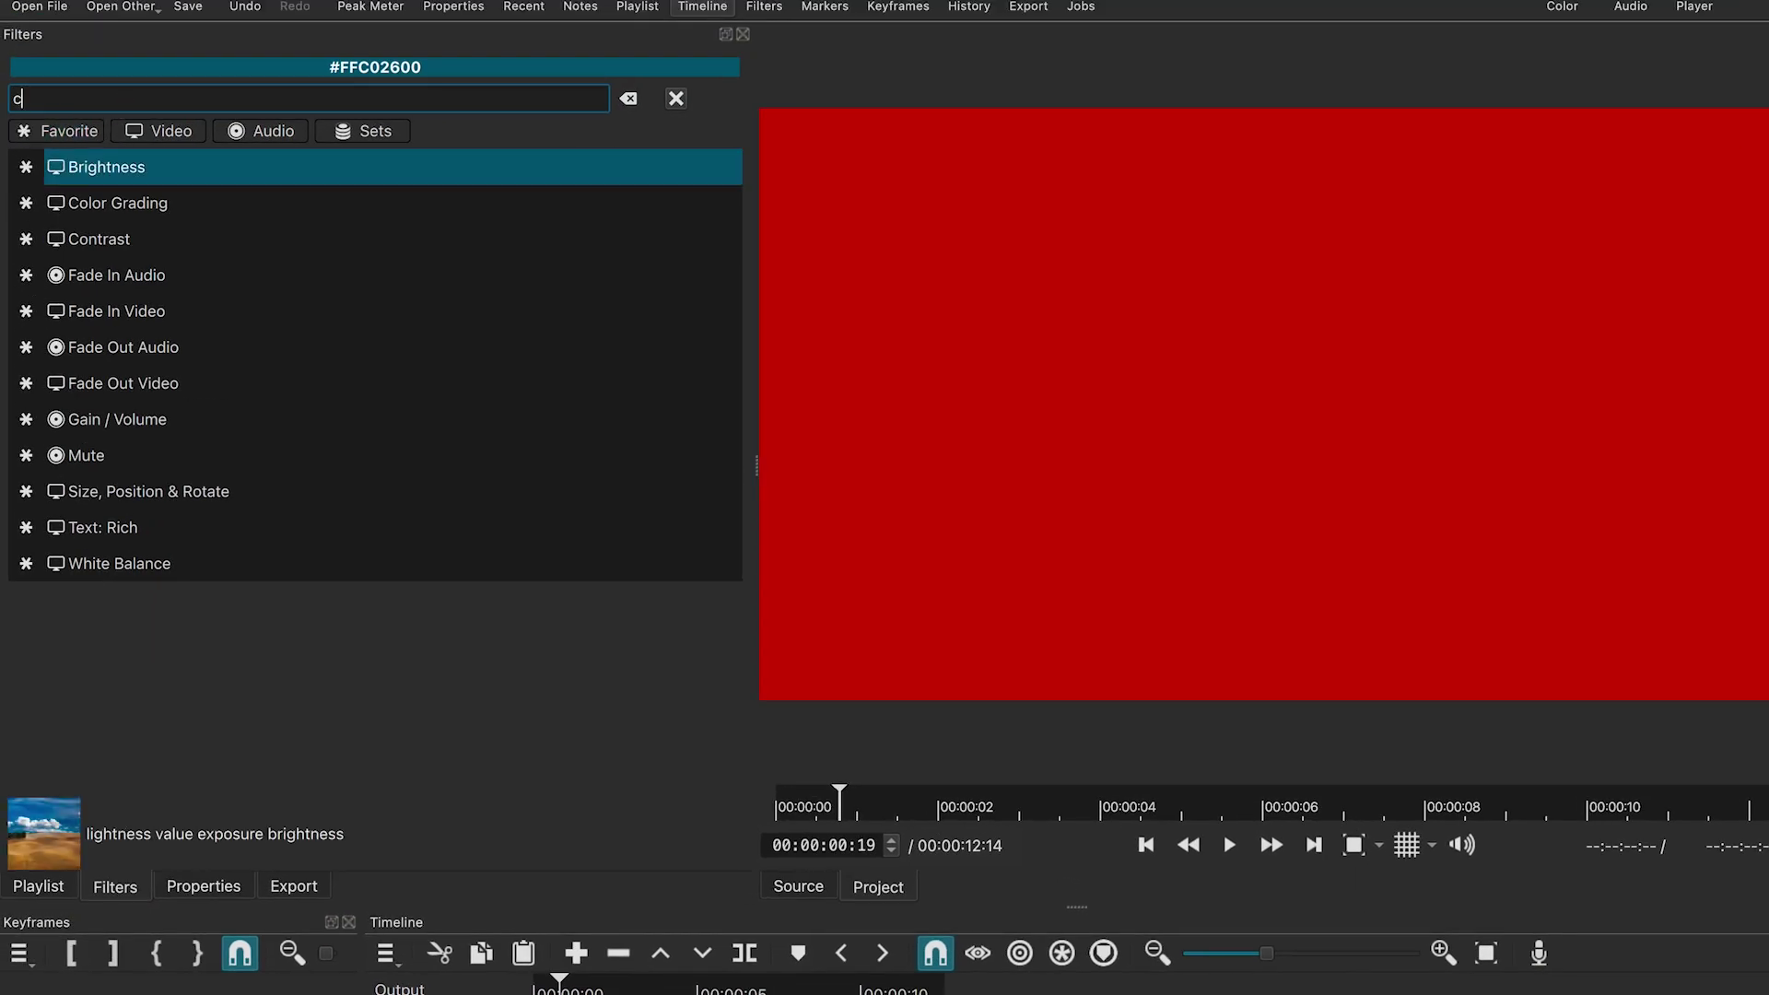
text(rop)
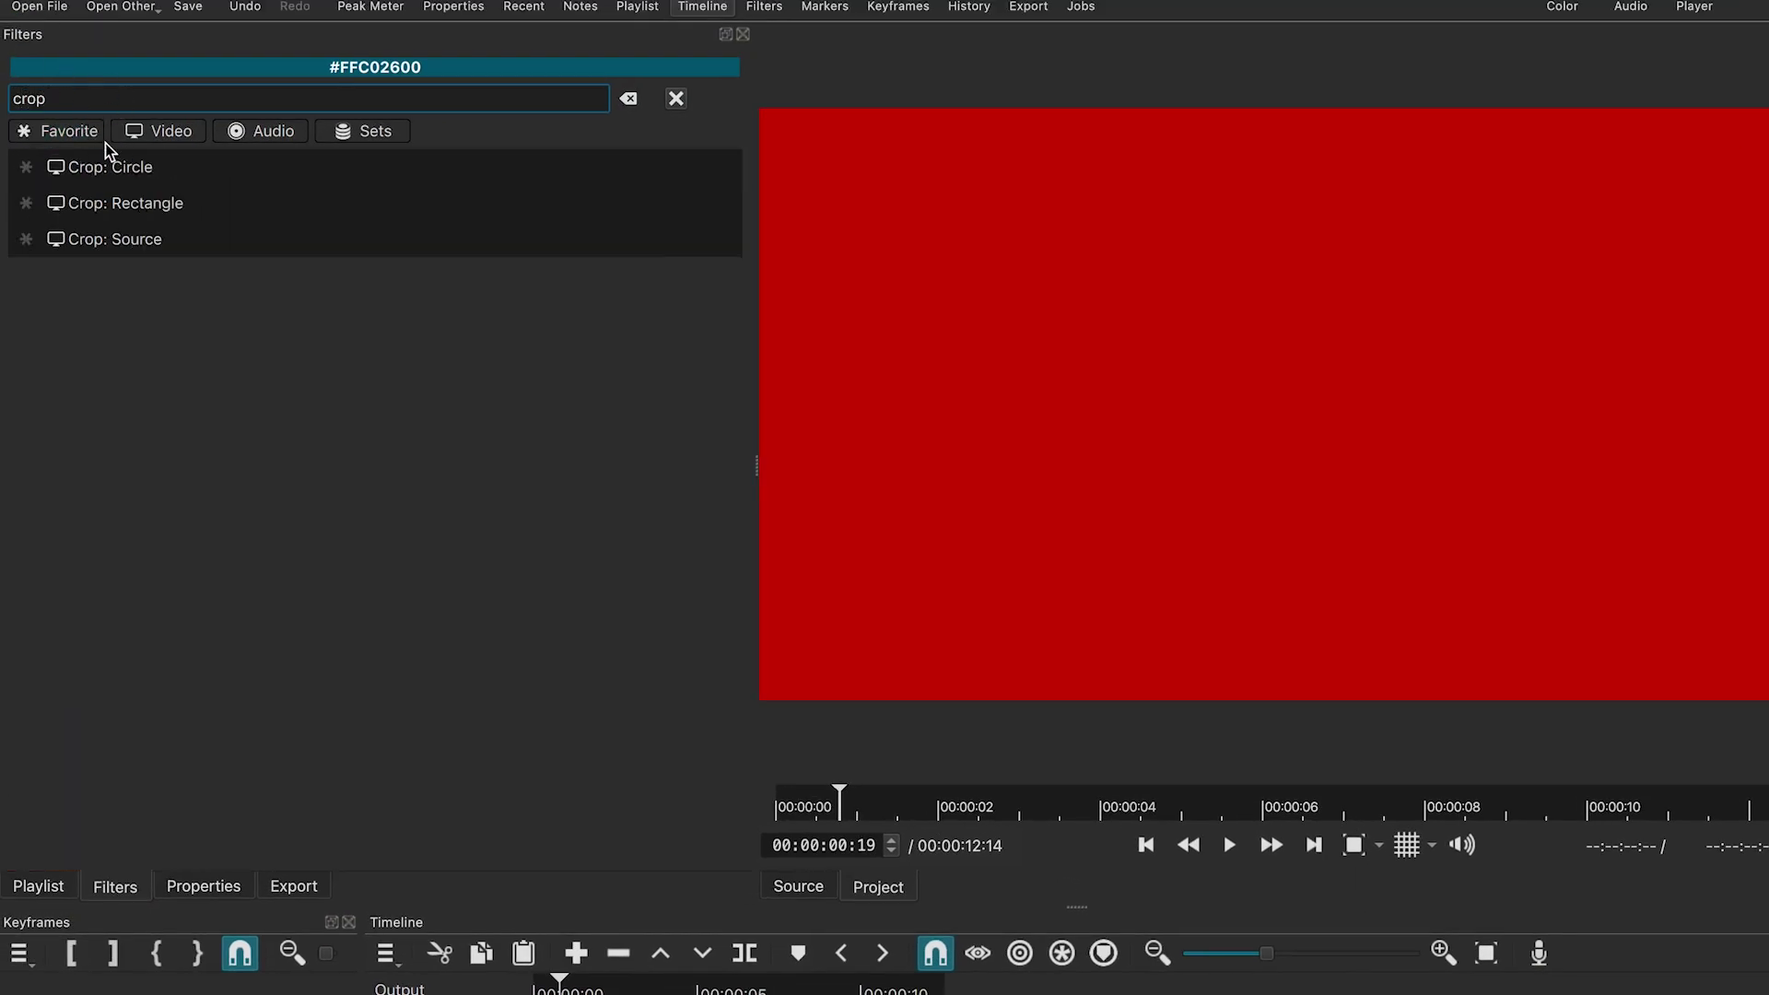
click(129, 203)
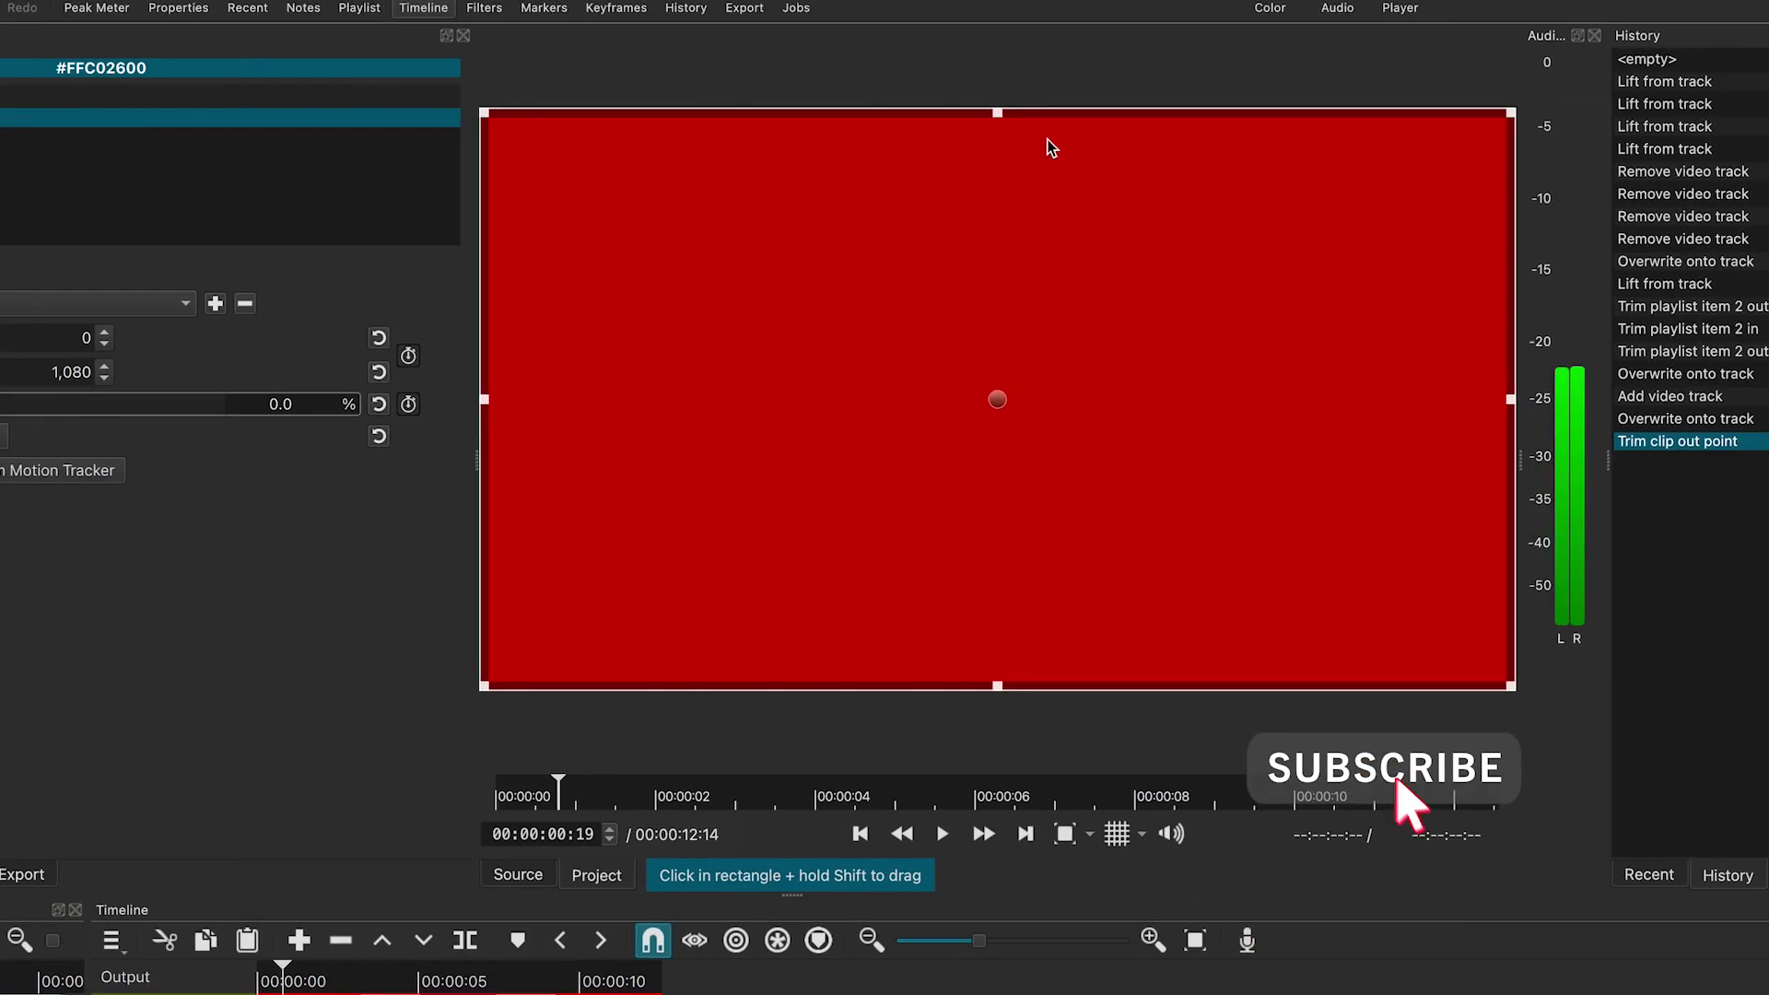
drag(998, 113, 1038, 544)
drag(997, 686, 1007, 590)
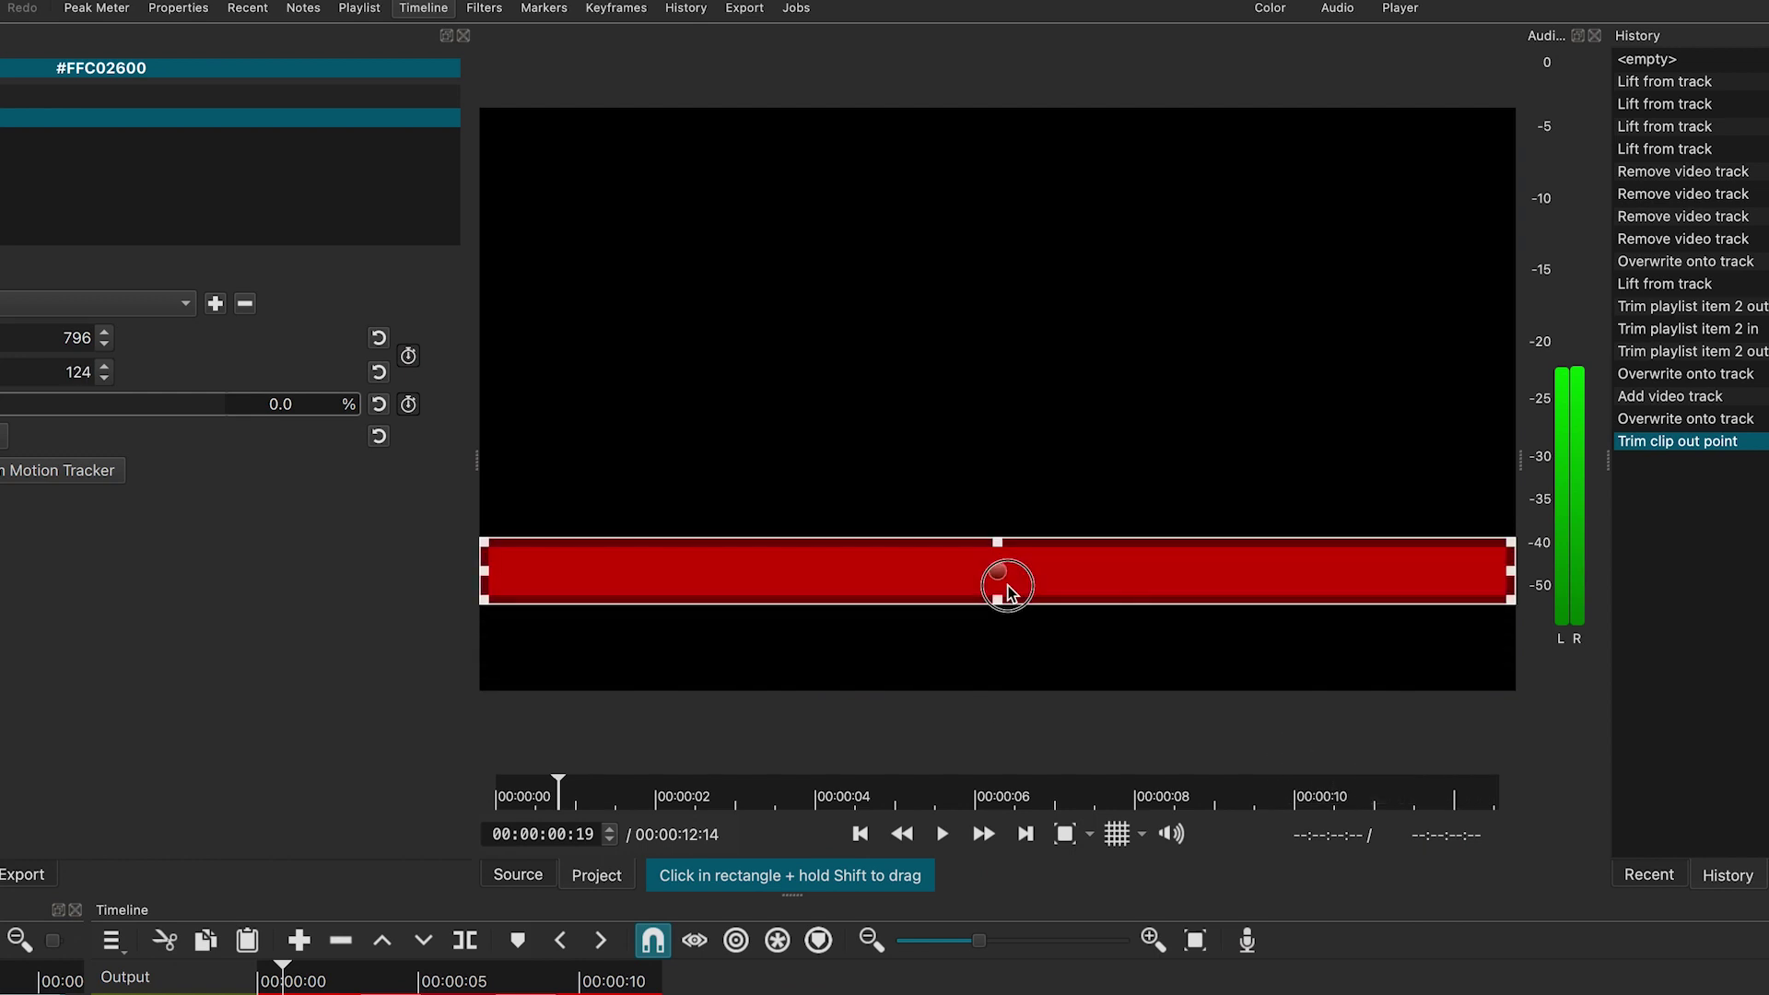
drag(483, 567, 1032, 571)
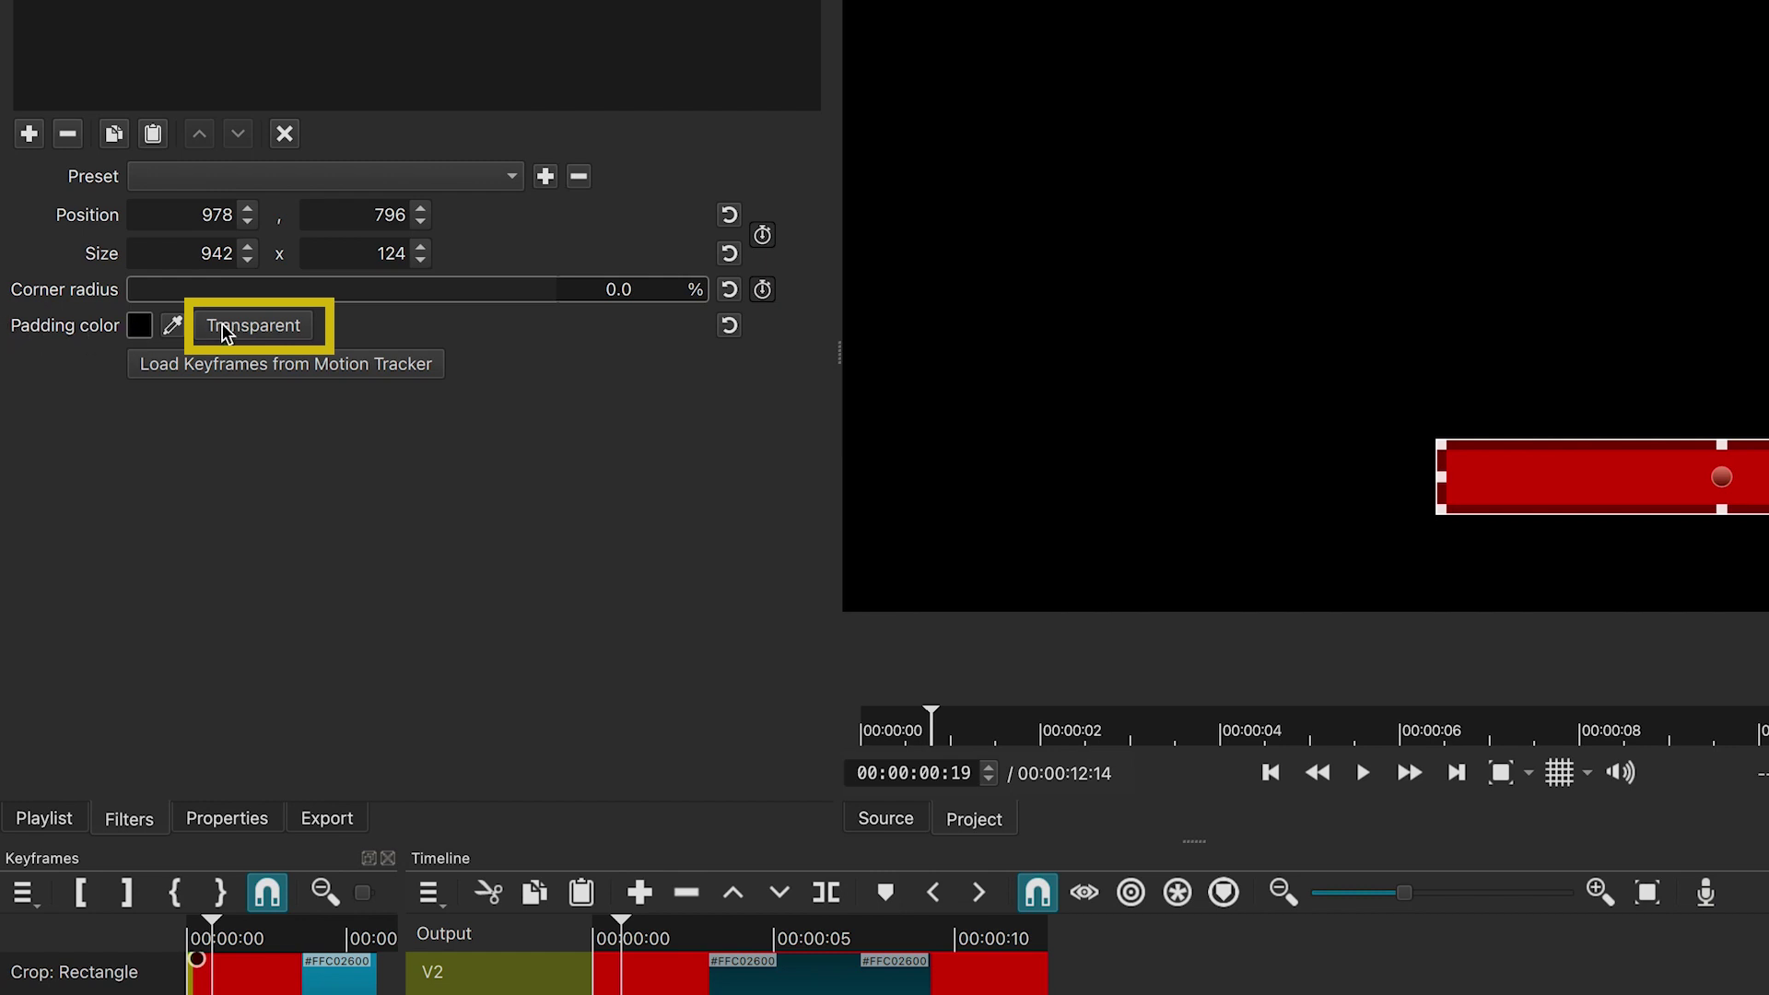
click(254, 328)
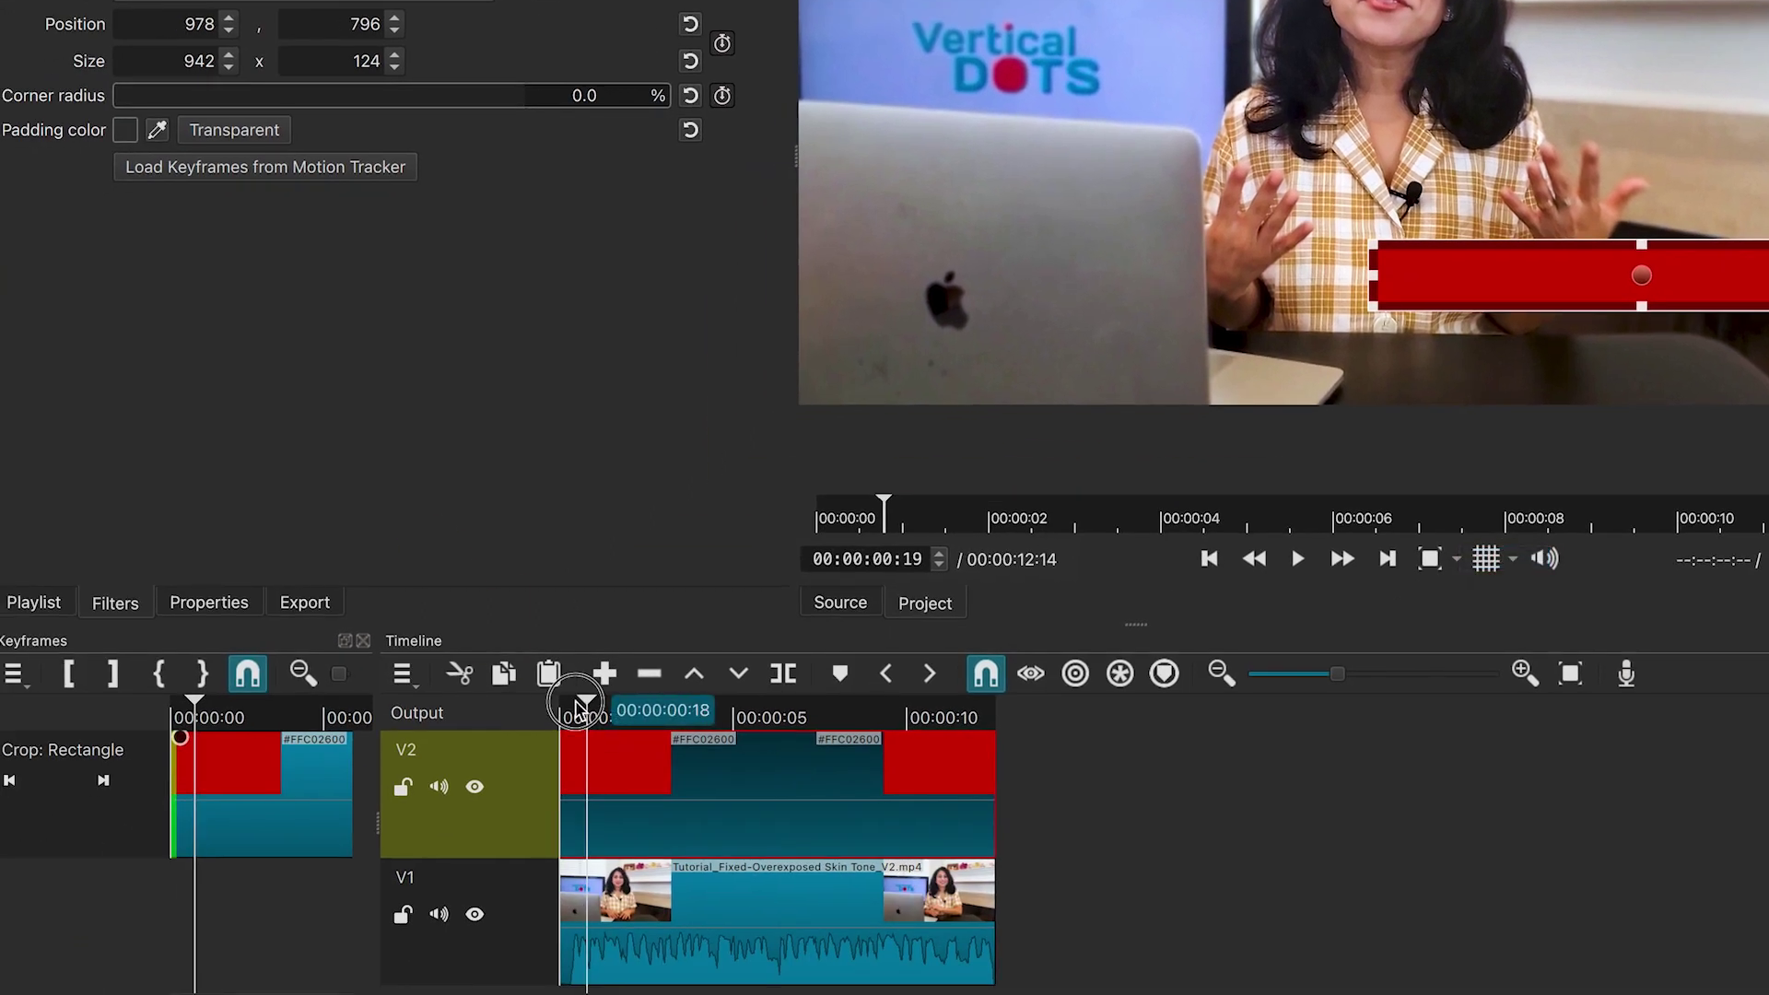
At the clip start, enable Position/Size keyframing and dock a widened Keyframes panel beside the timeline
mouse_move(578, 709)
mouse_down()
mouse_move(564, 715)
mouse_move(581, 715)
mouse_up()
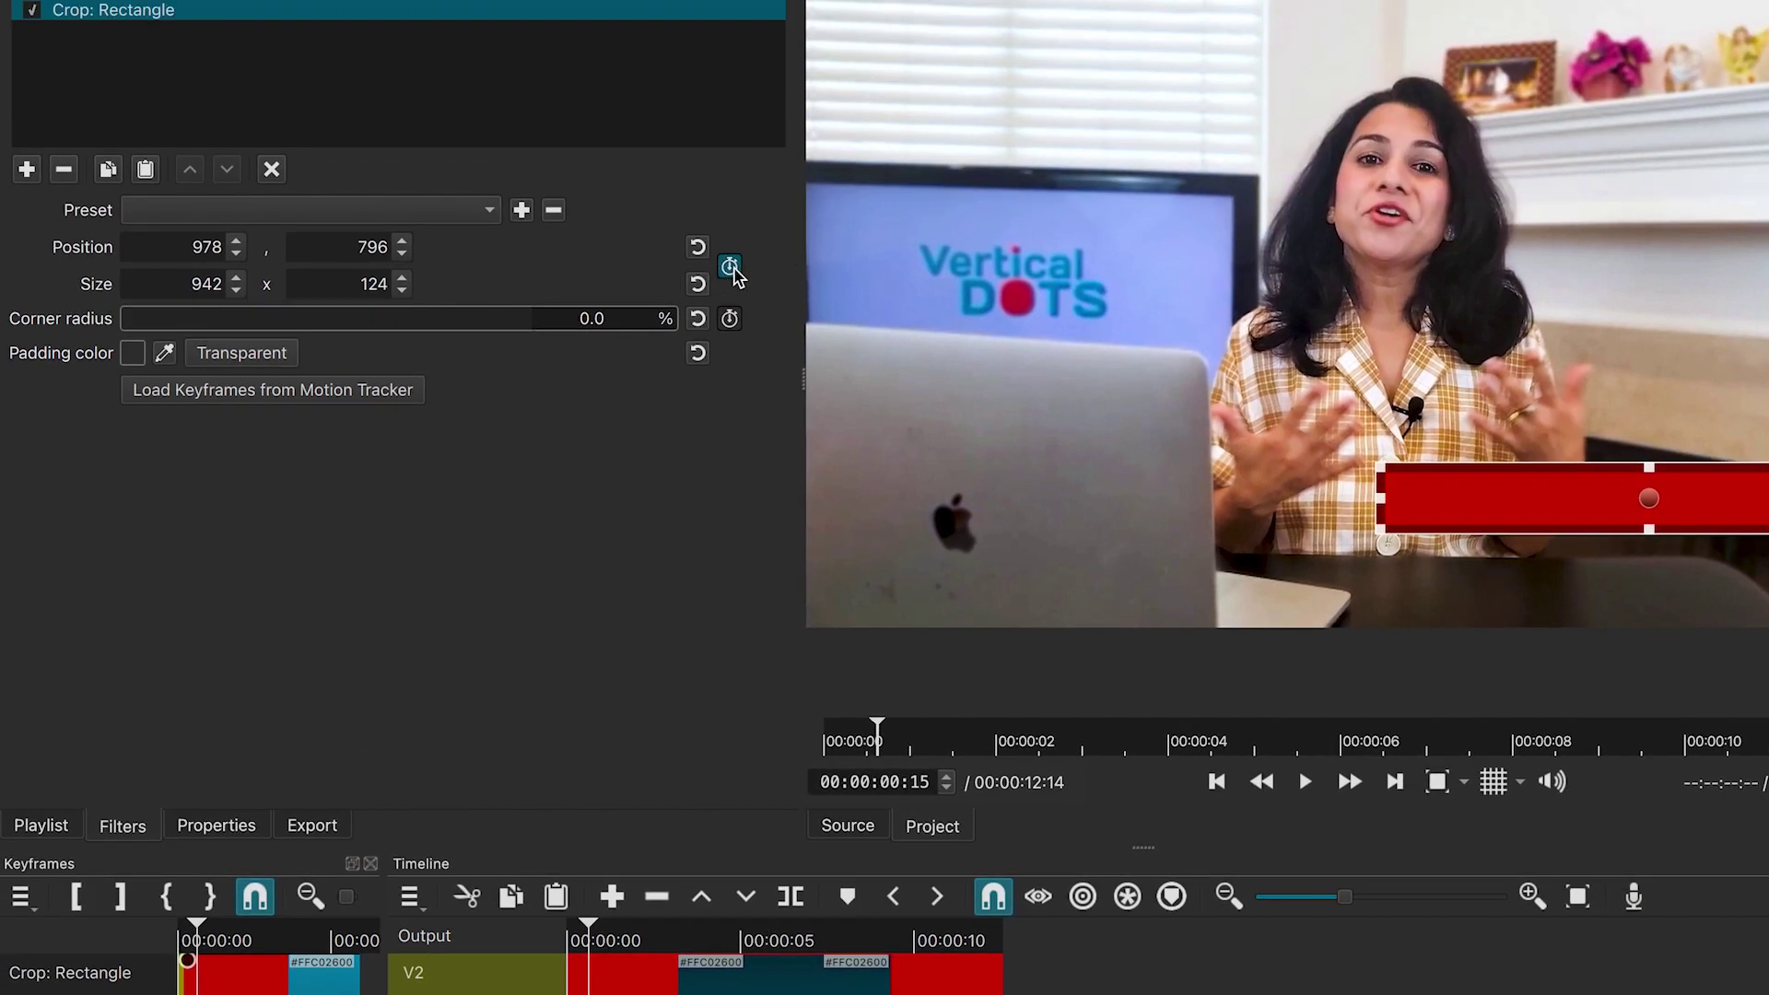
click(729, 267)
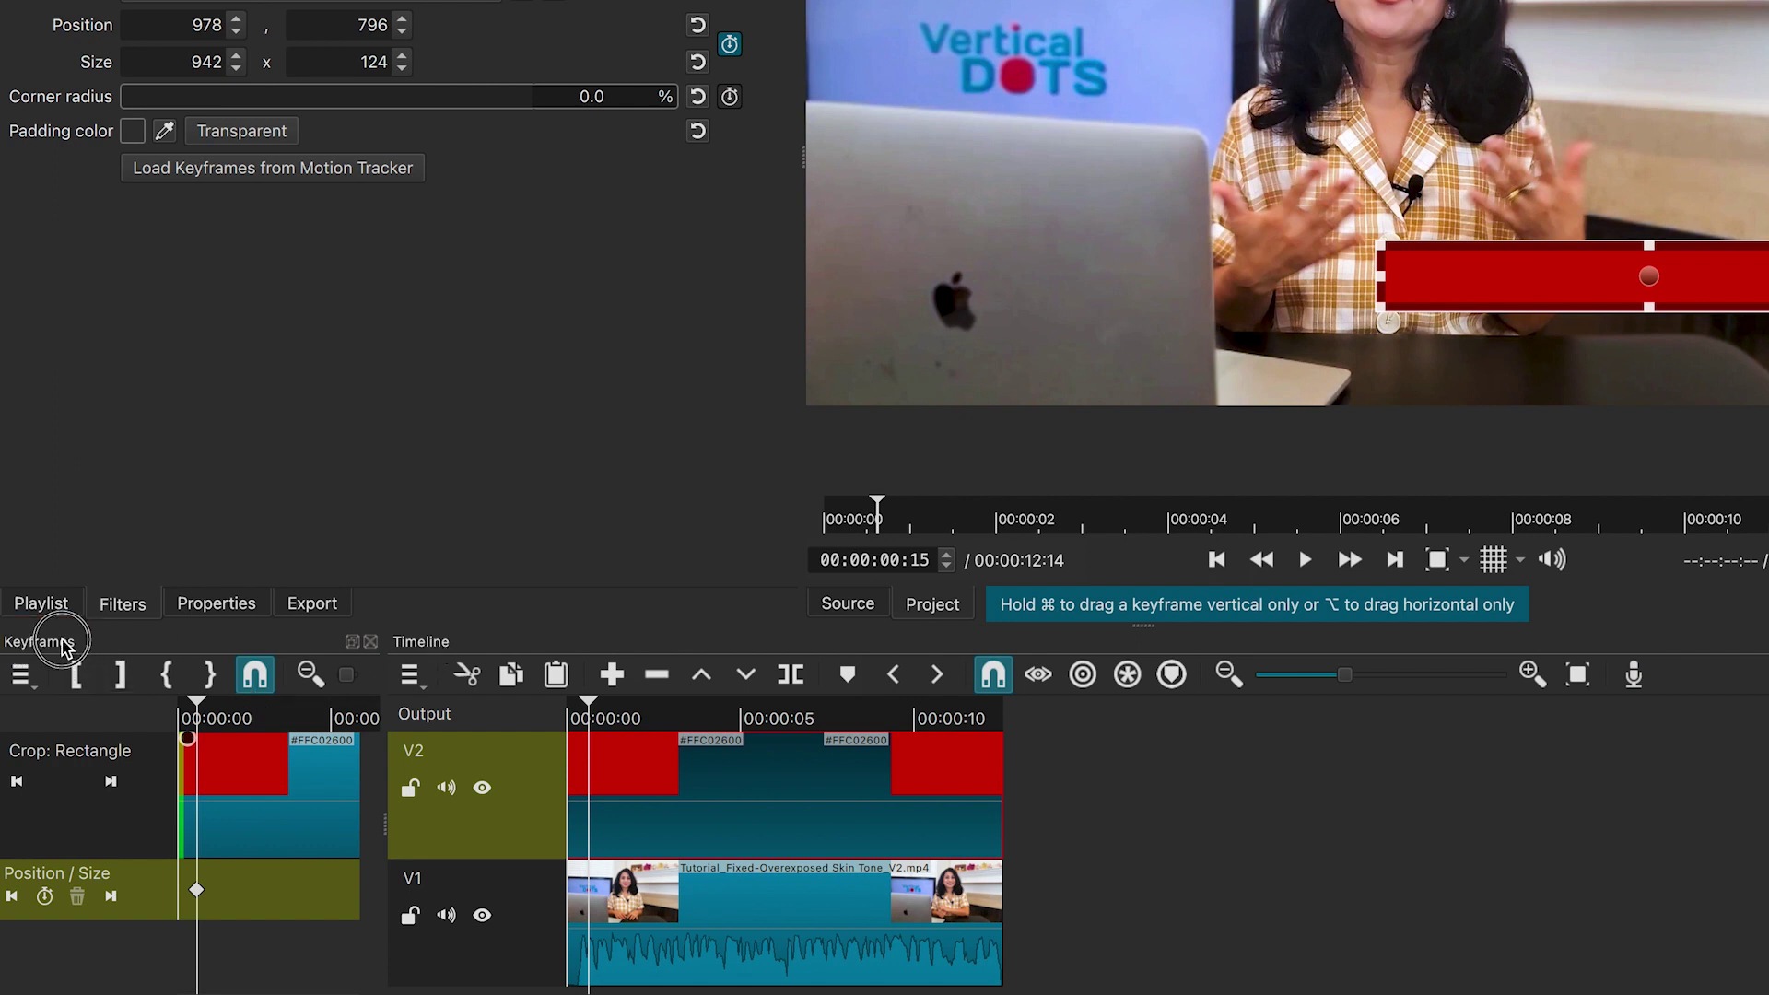
drag(56, 650, 268, 844)
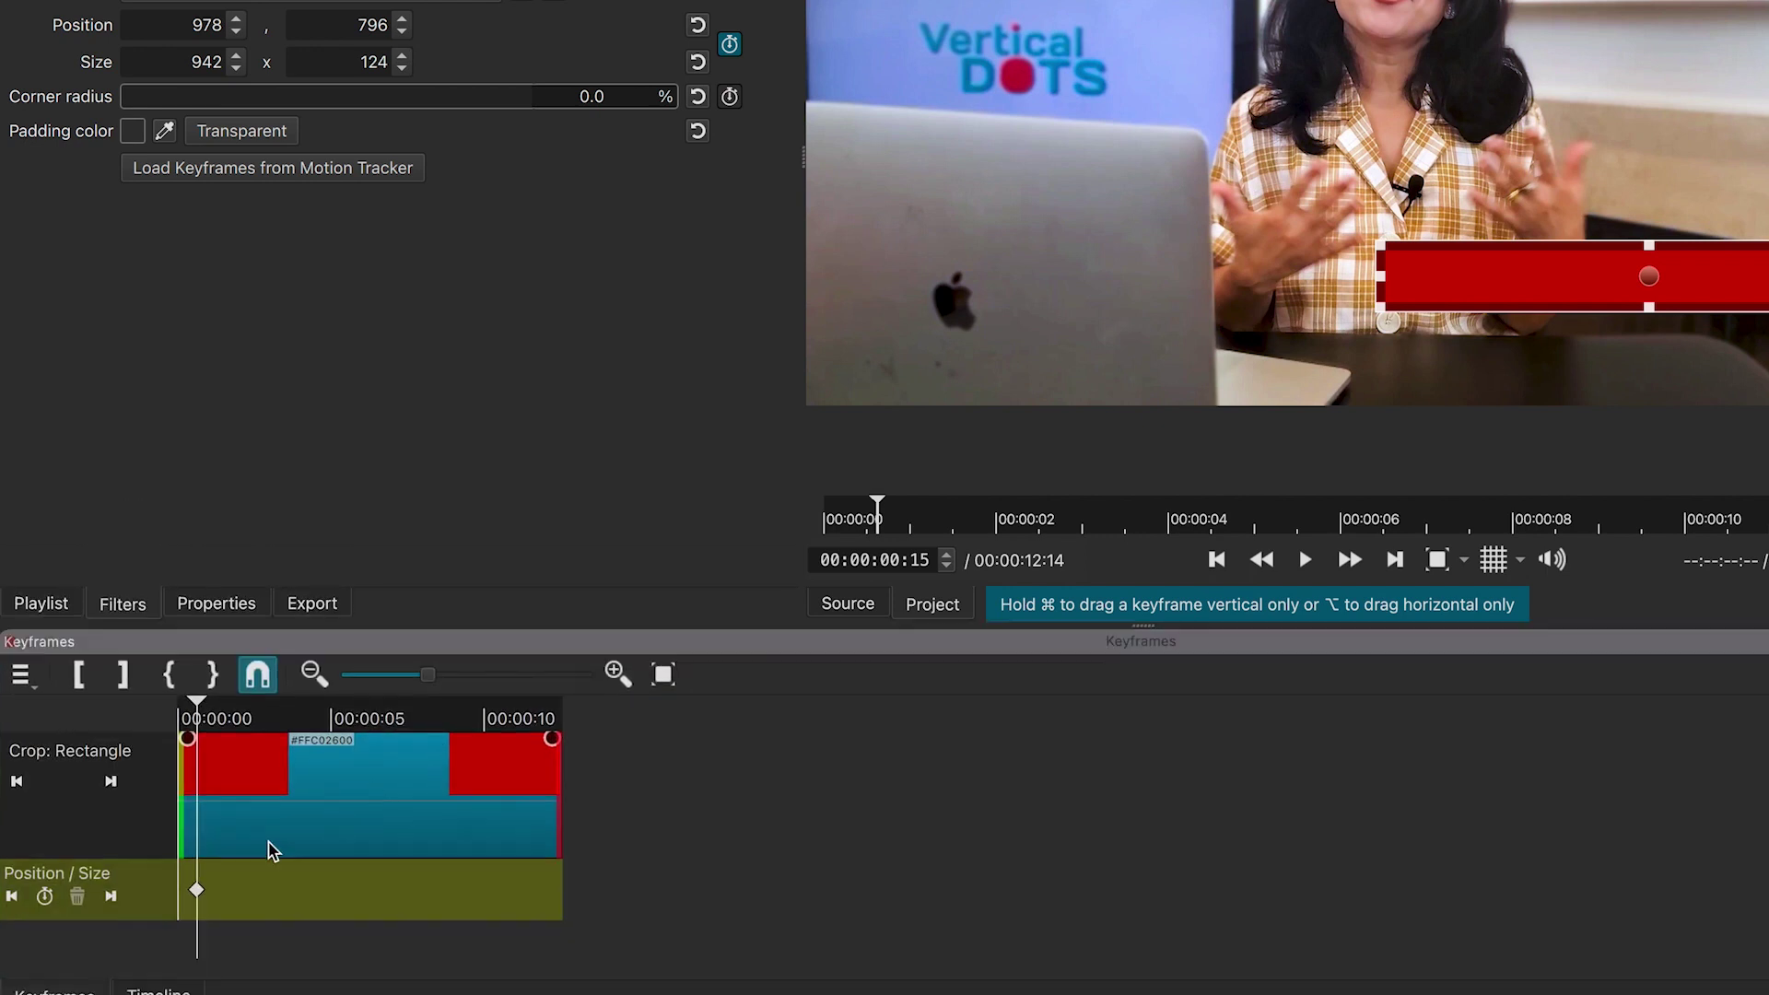
click(174, 979)
click(57, 976)
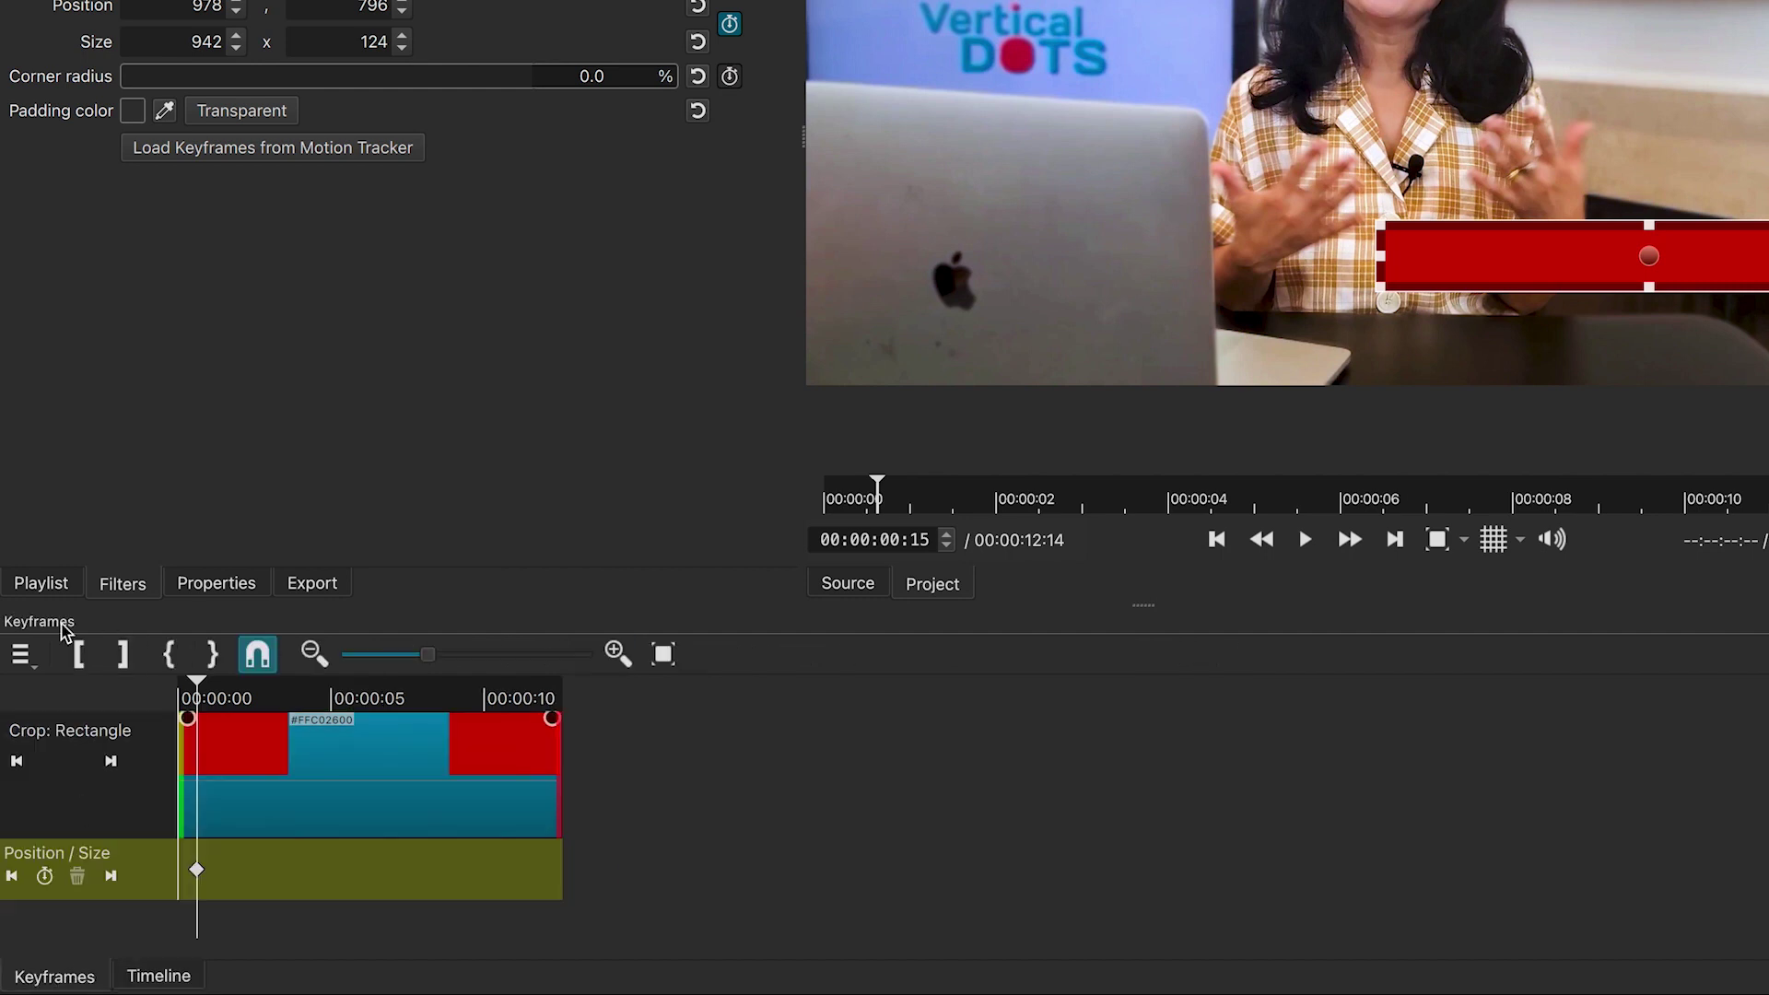
drag(46, 630, 102, 679)
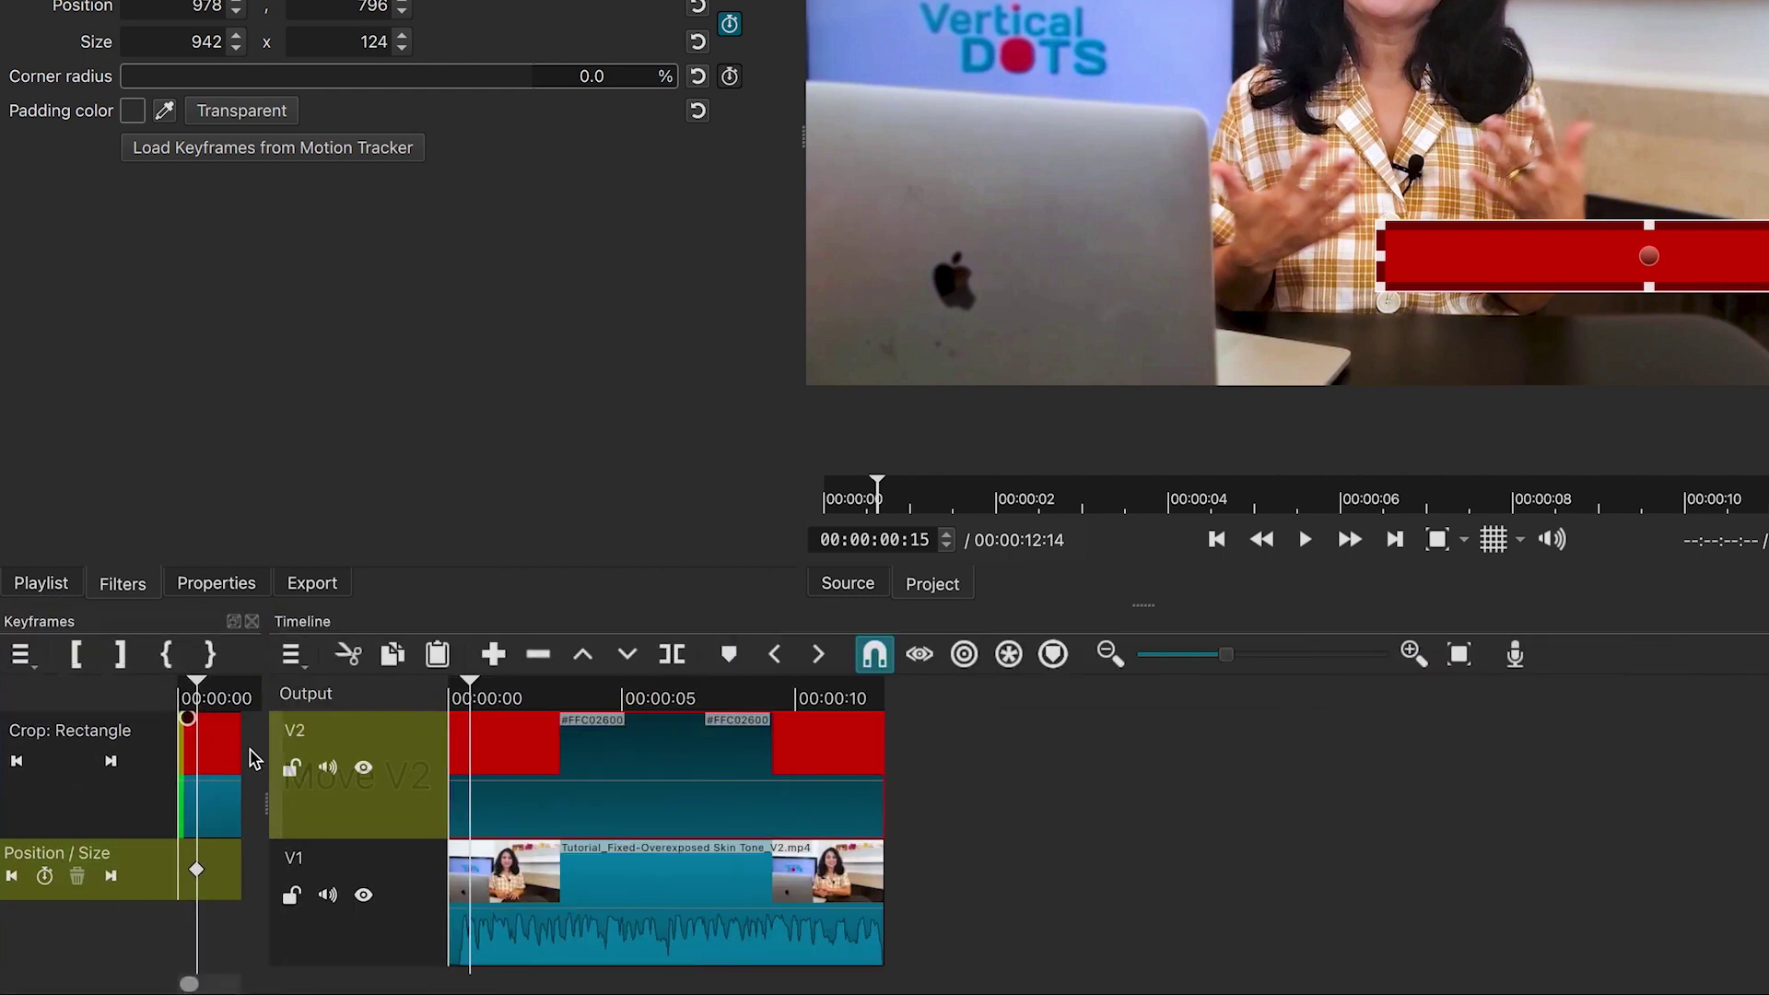
drag(273, 799, 480, 801)
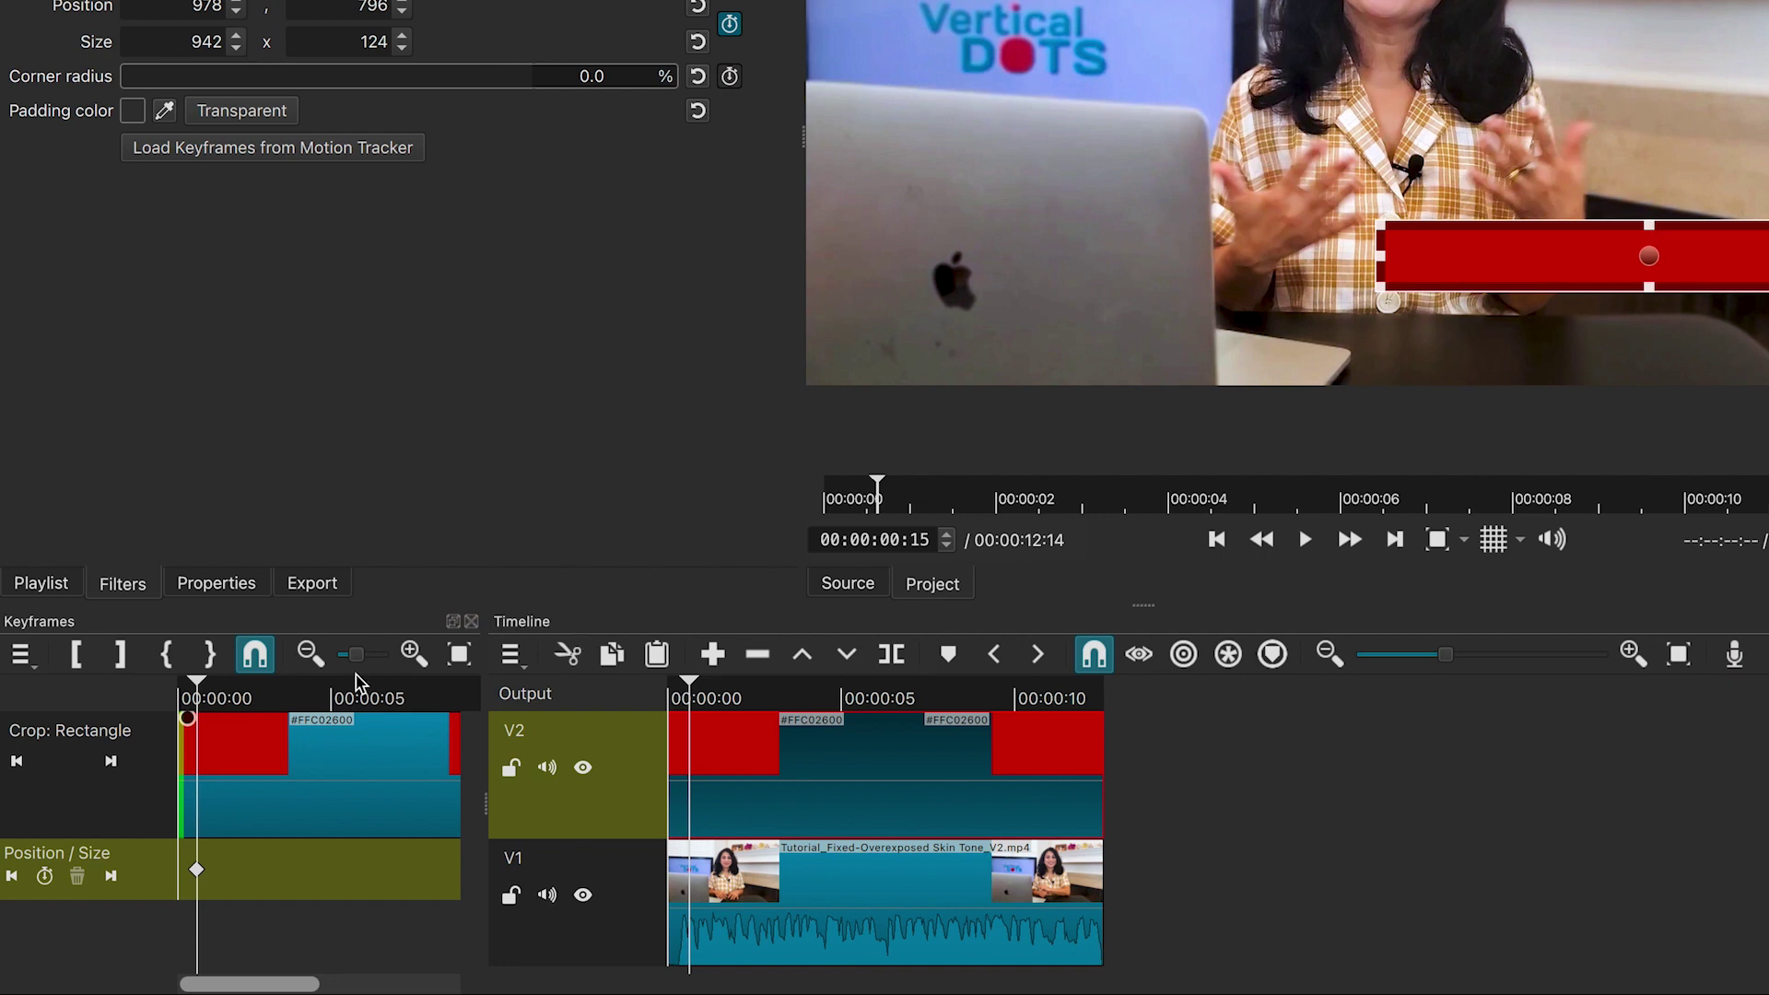
Keyframe the red crop from a thin right-edge sliver at the start to a small block later
mouse_move(672, 681)
mouse_down()
mouse_move(651, 683)
mouse_move(672, 693)
mouse_up()
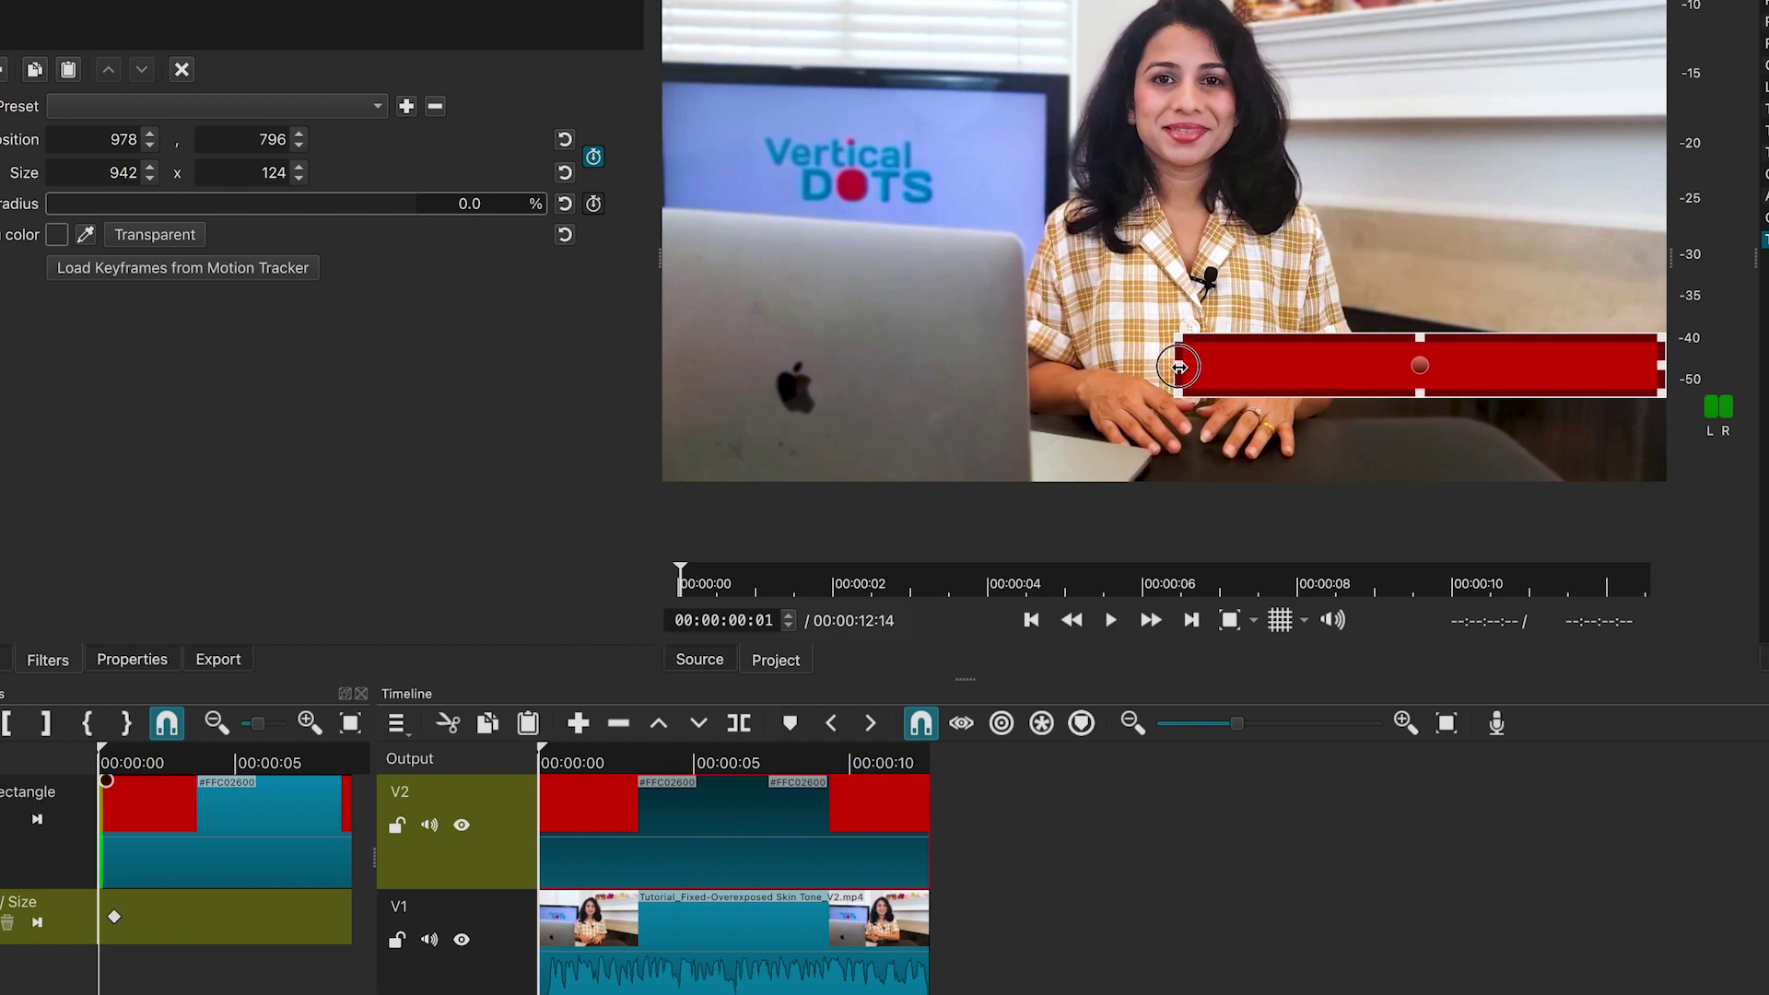
drag(1179, 367, 1695, 355)
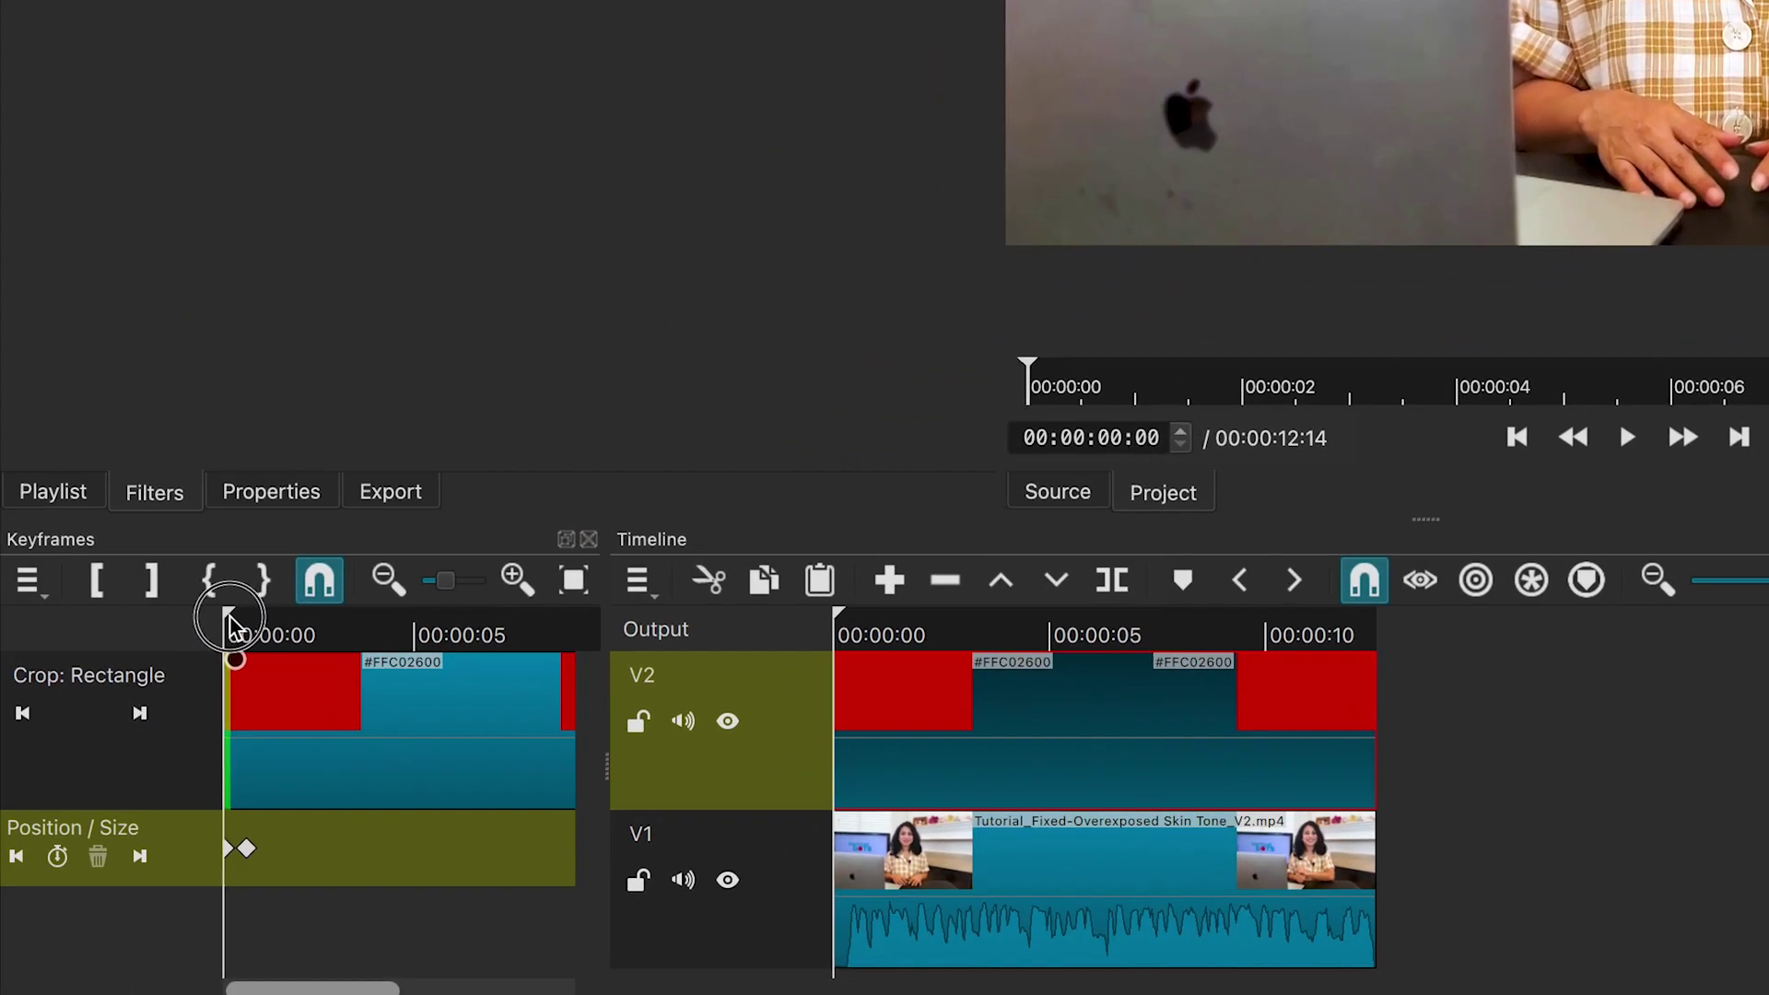
drag(225, 620, 272, 630)
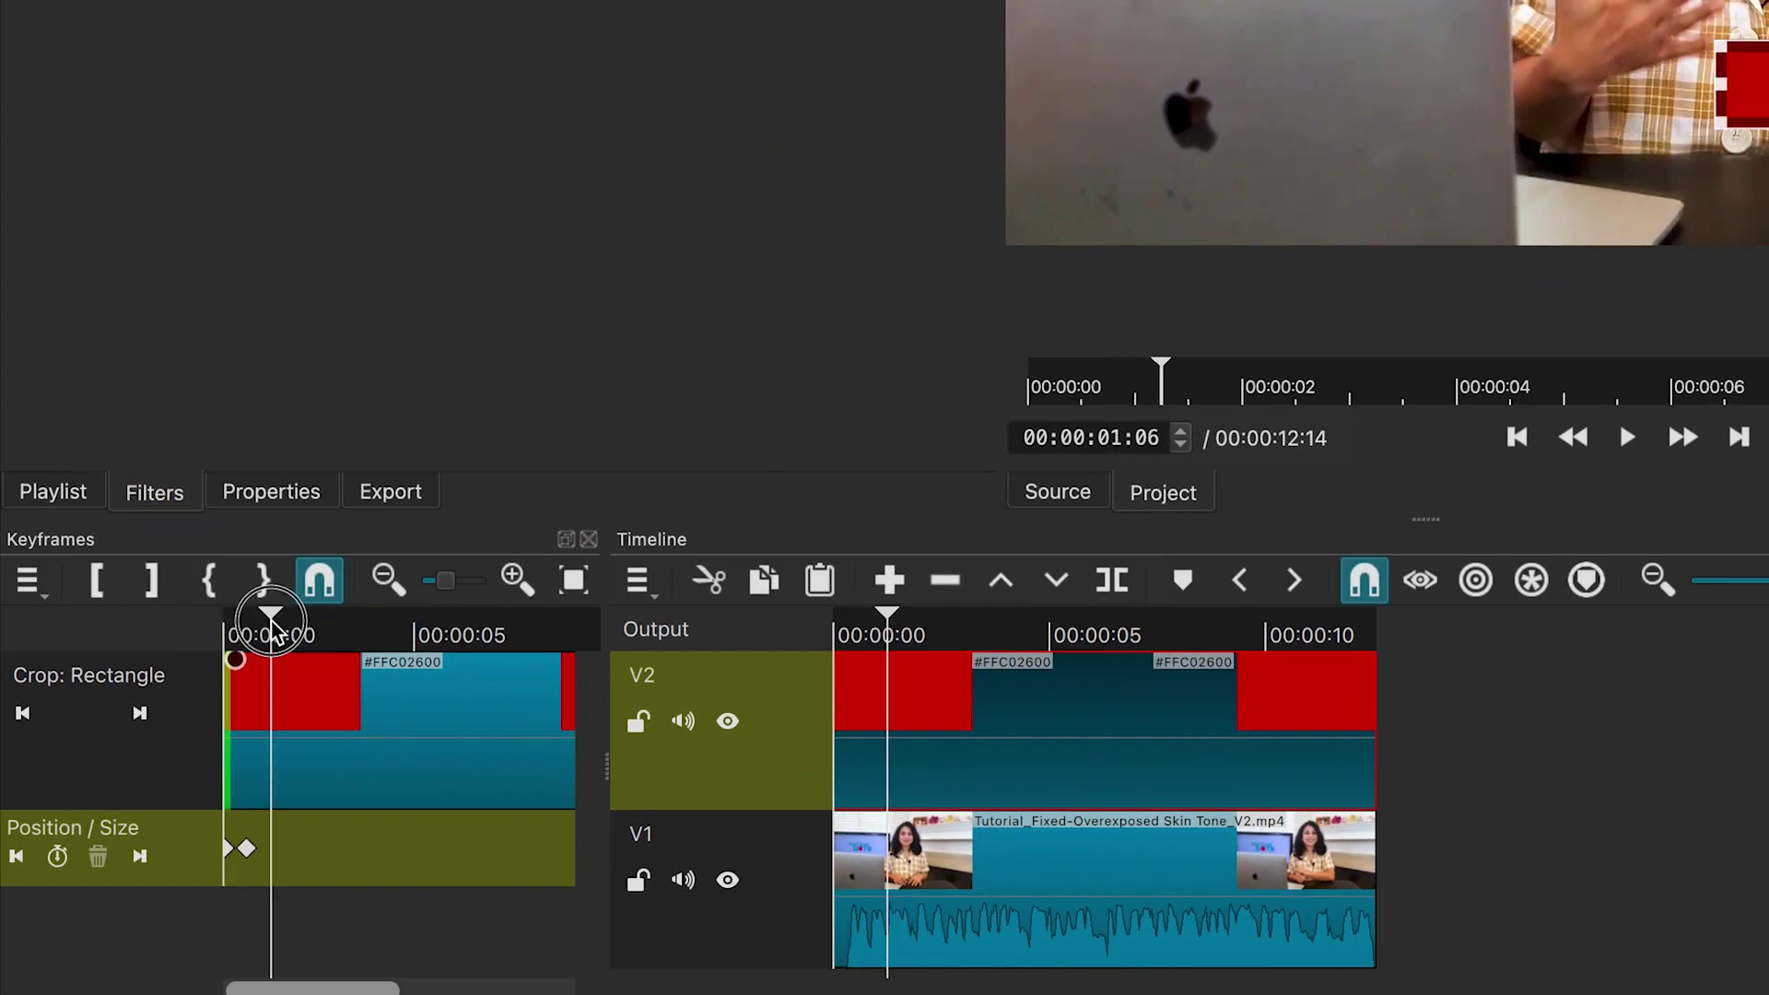
click(58, 859)
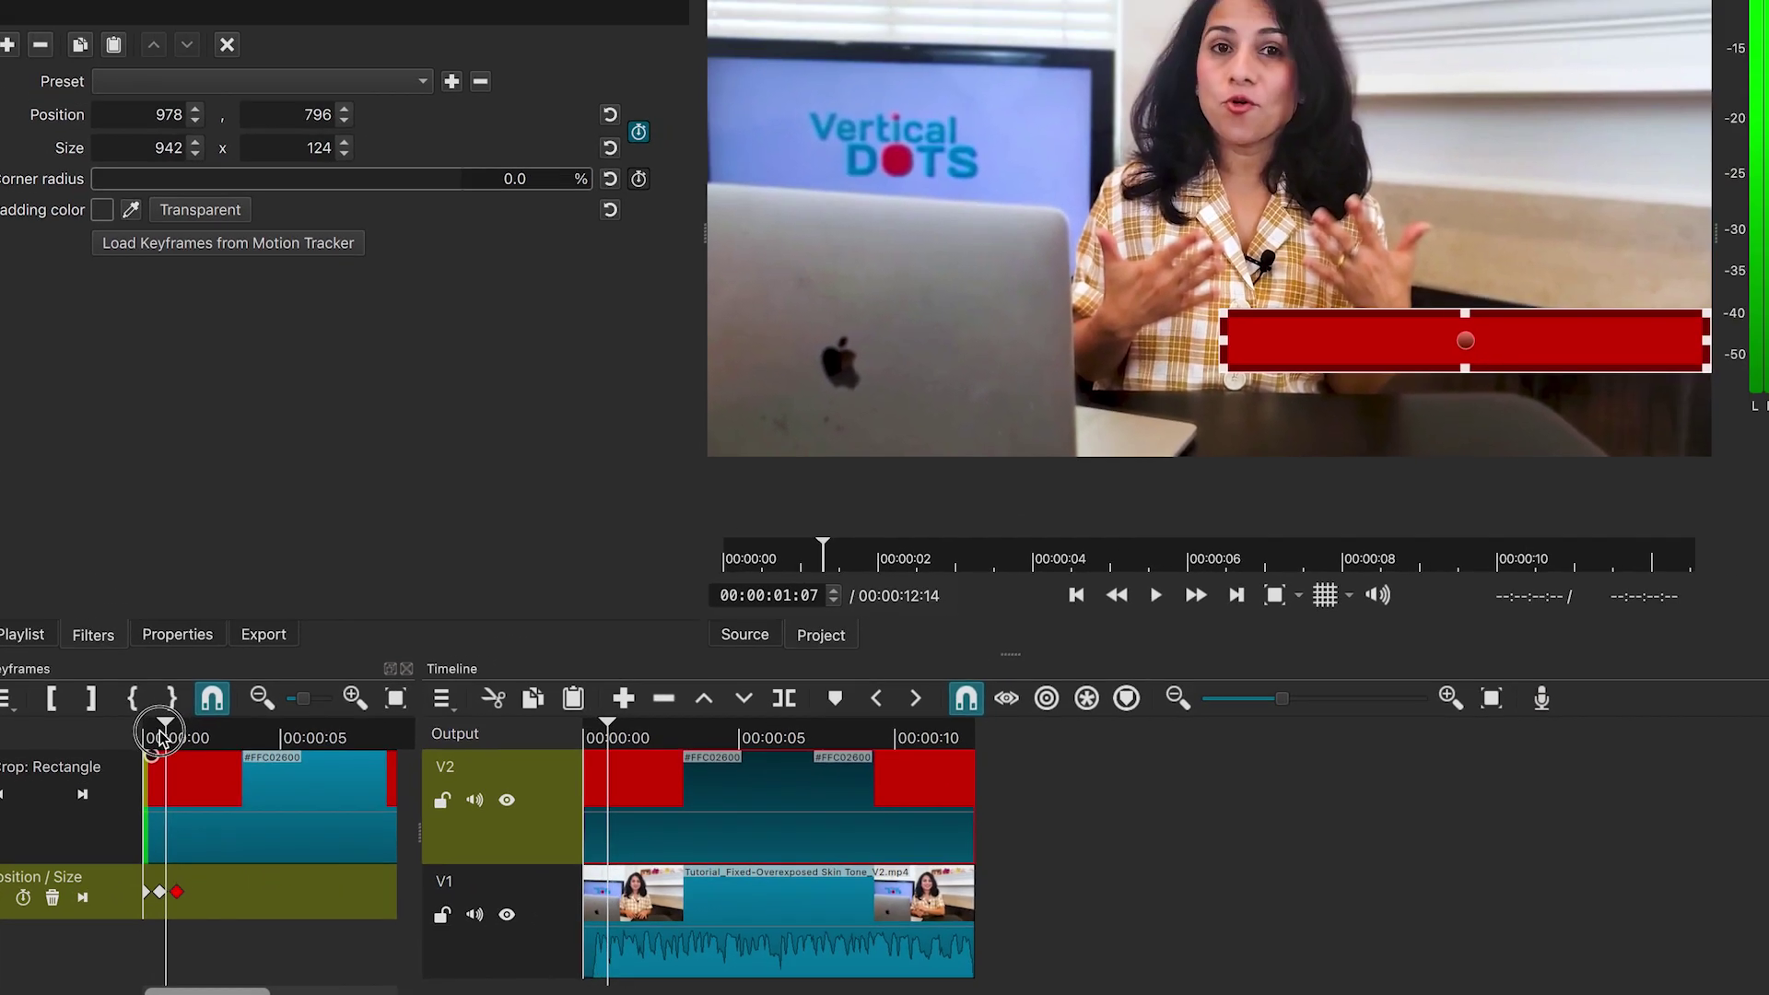
click(243, 630)
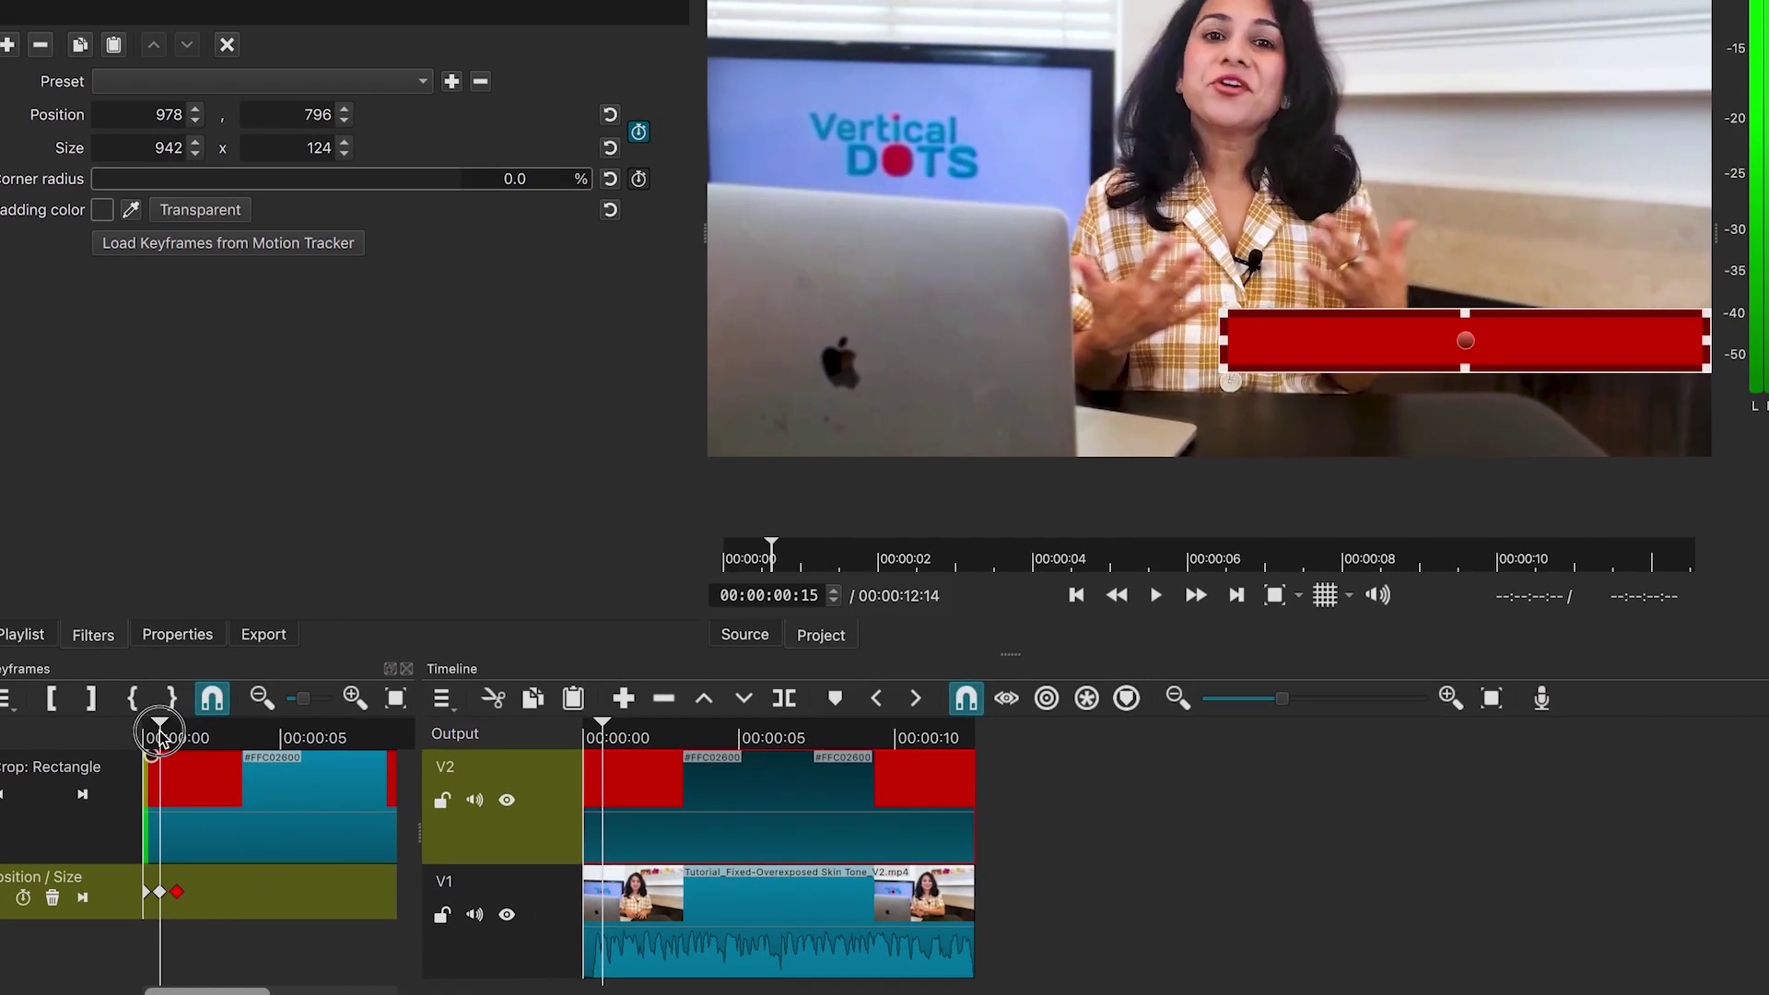
drag(159, 737, 188, 726)
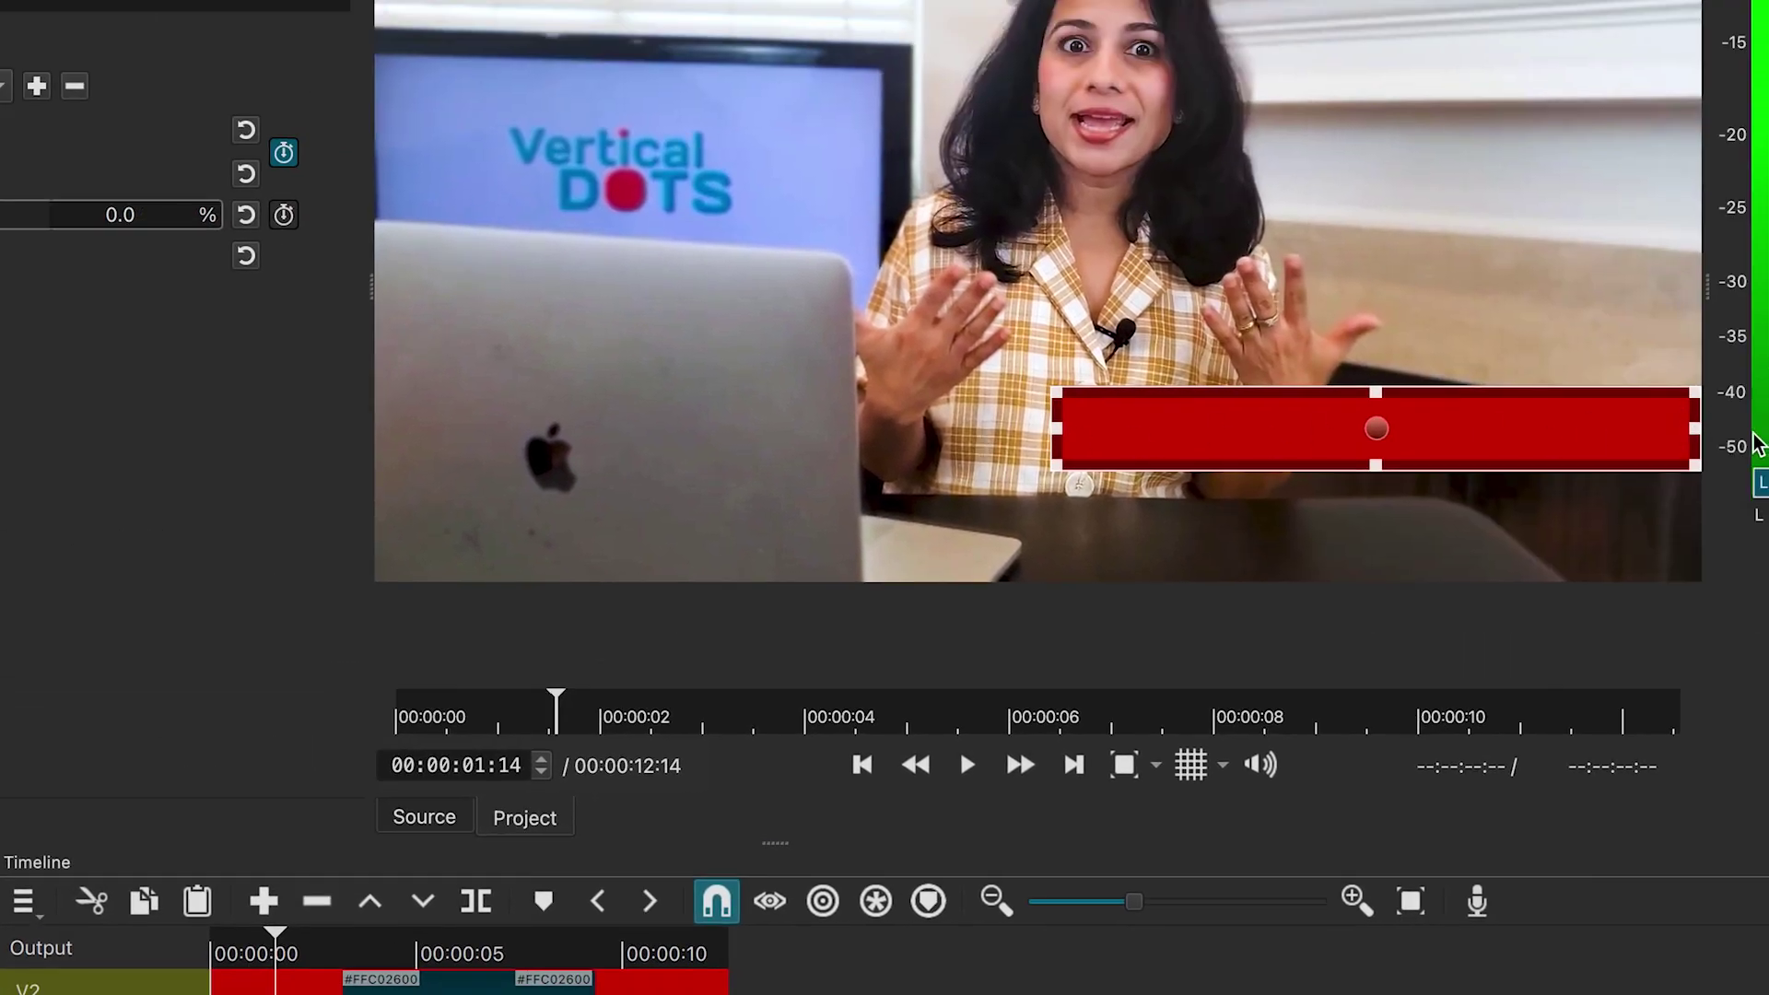
drag(1691, 430, 1076, 497)
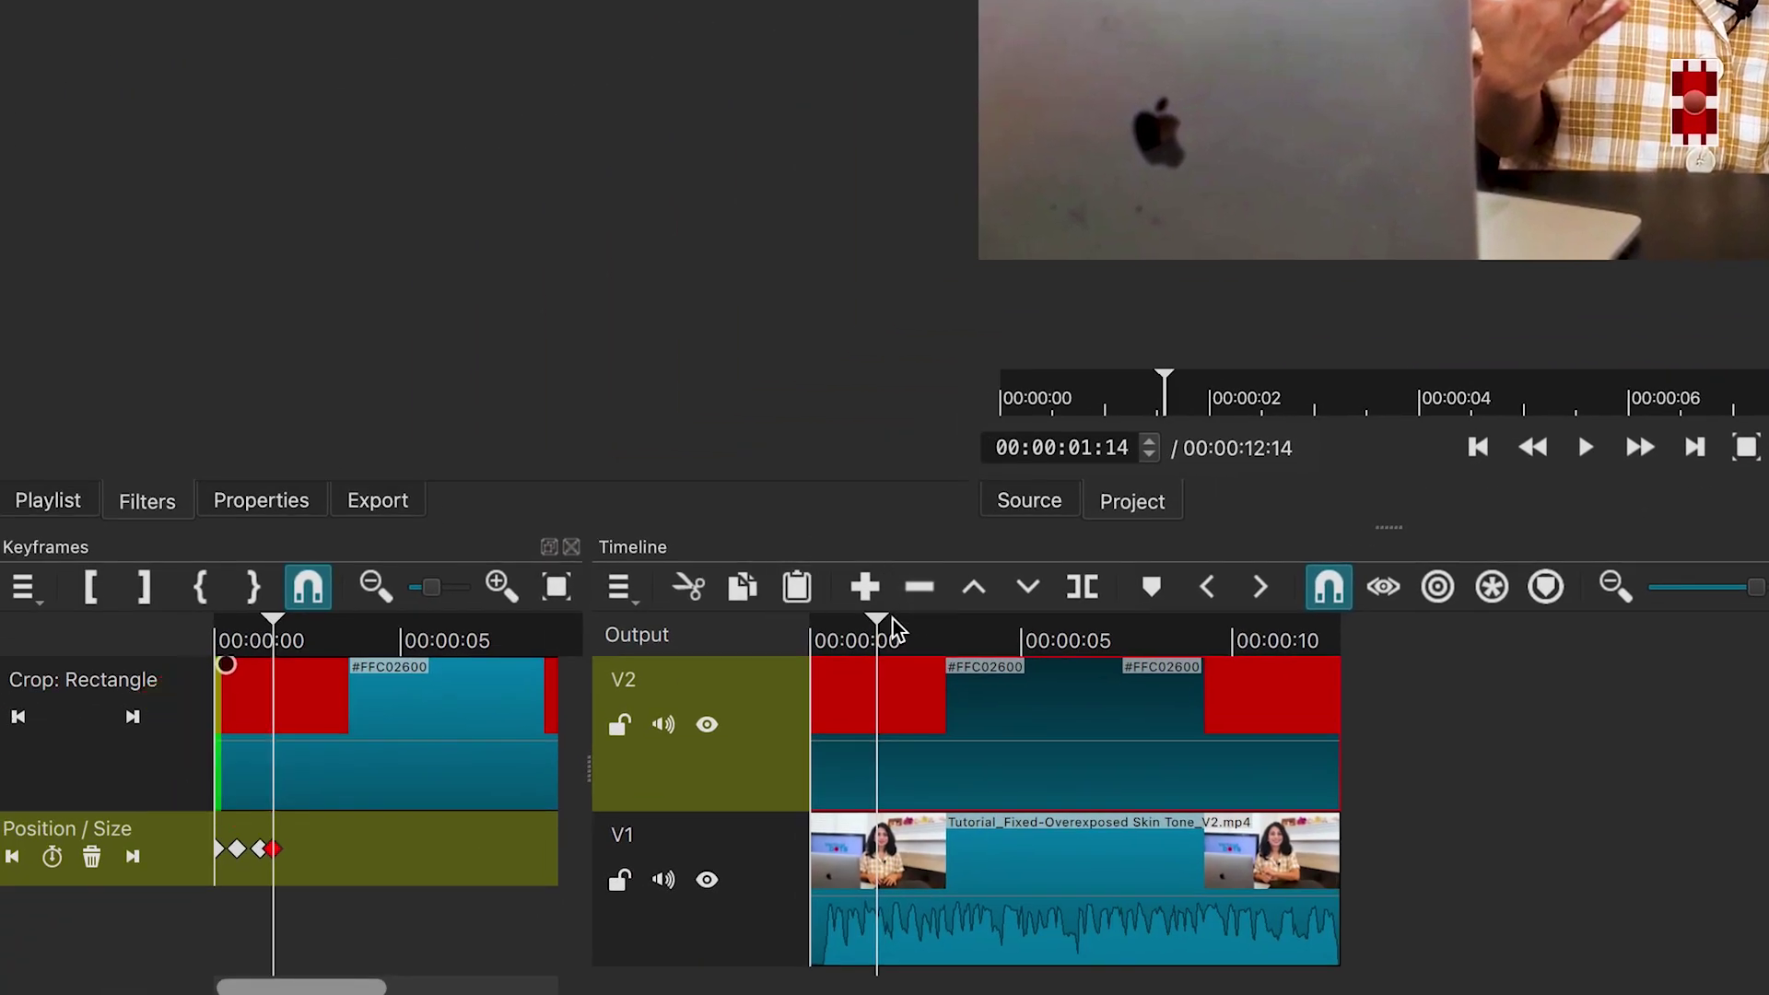
drag(892, 629, 730, 639)
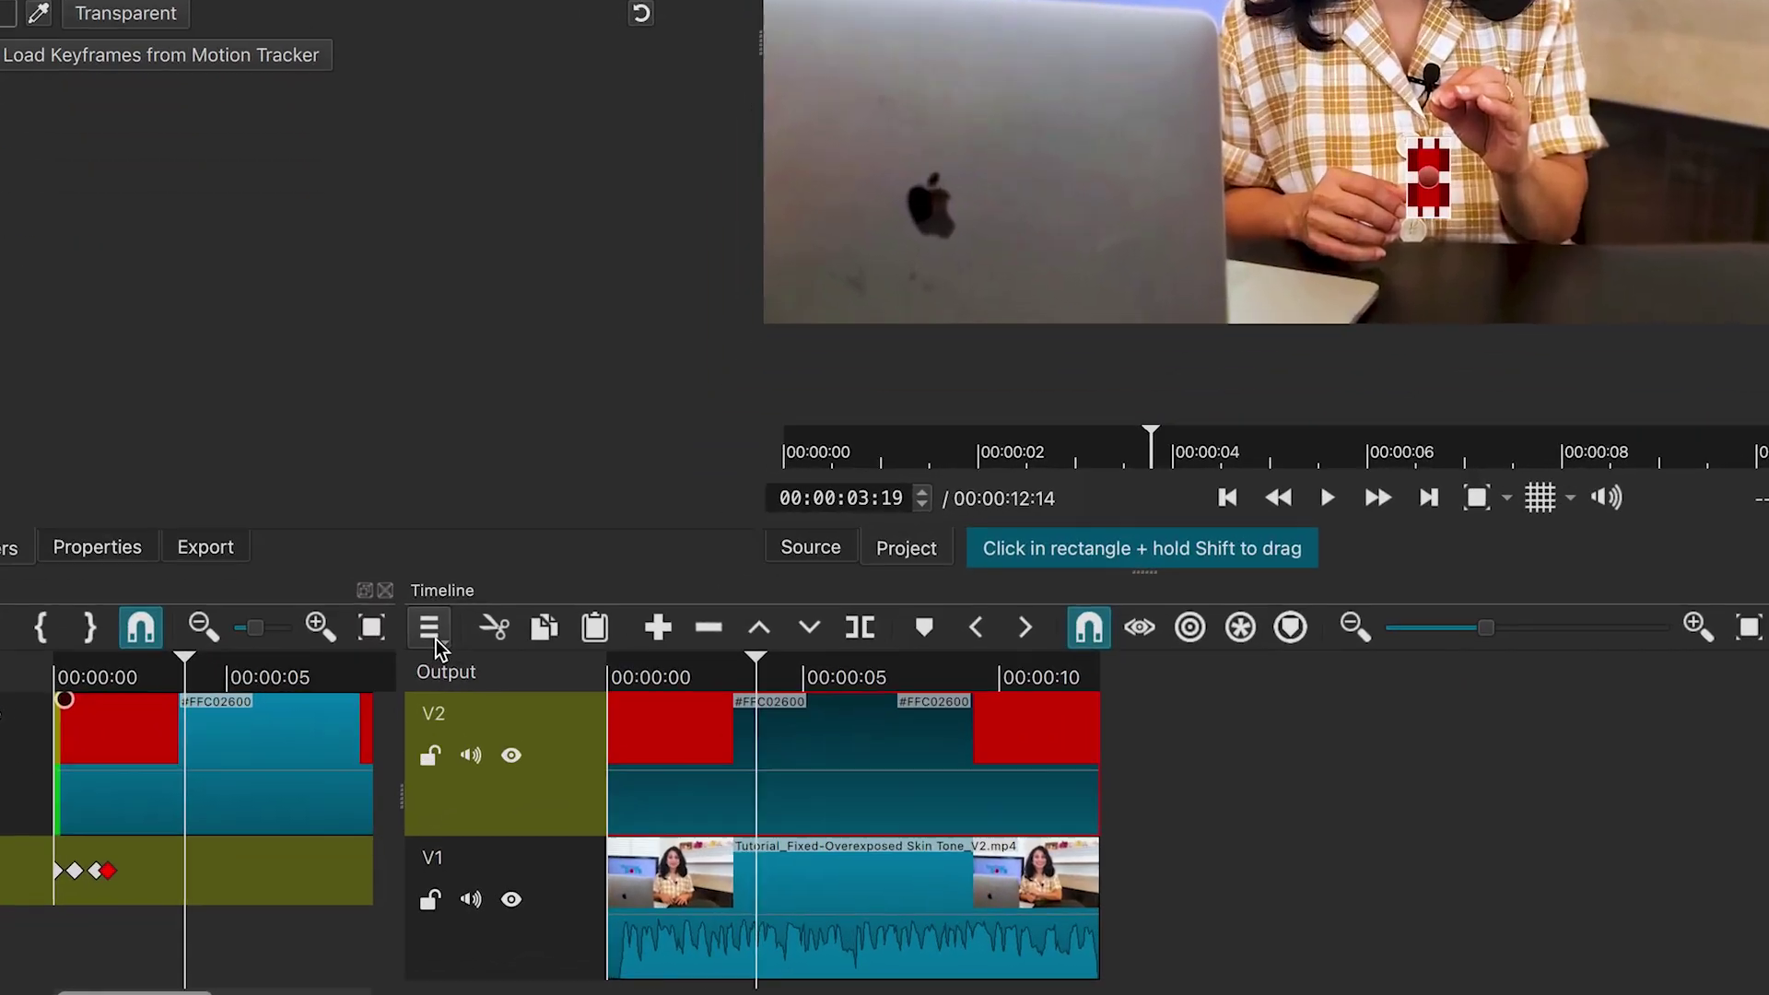
Add video track V3 and move the keyframed red clip up from V2 onto it
click(431, 618)
mouse_move(474, 662)
click(841, 711)
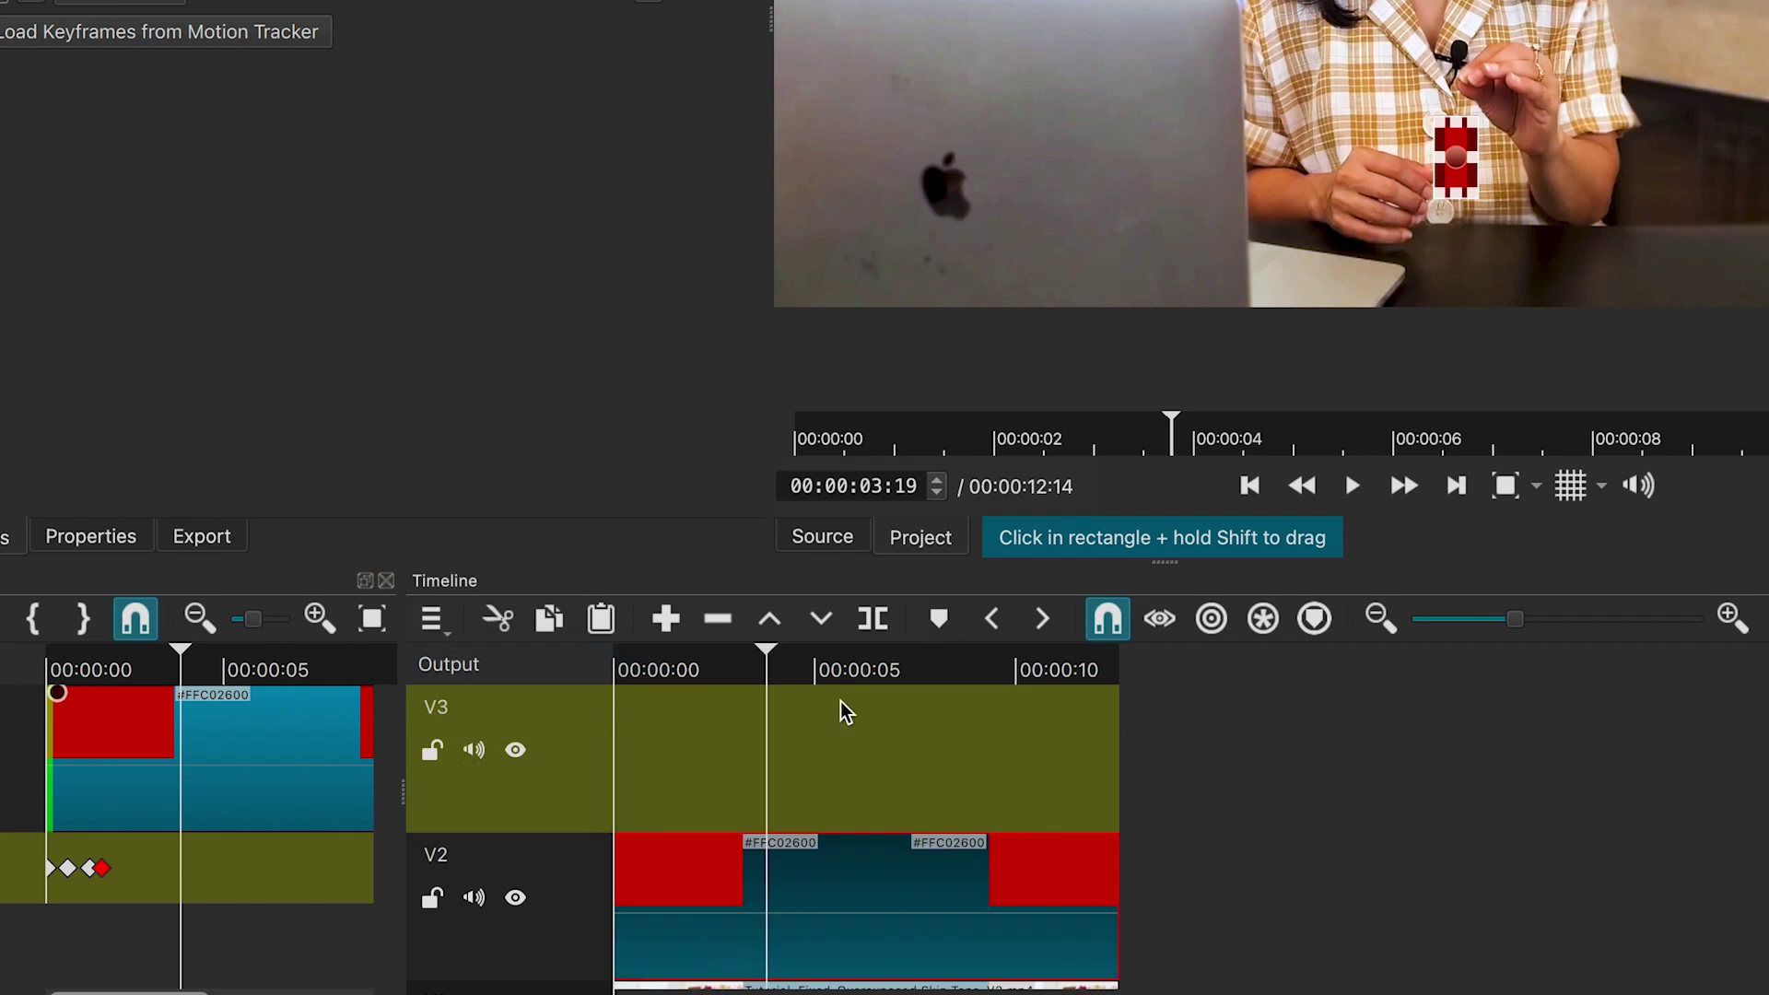
drag(833, 866, 810, 759)
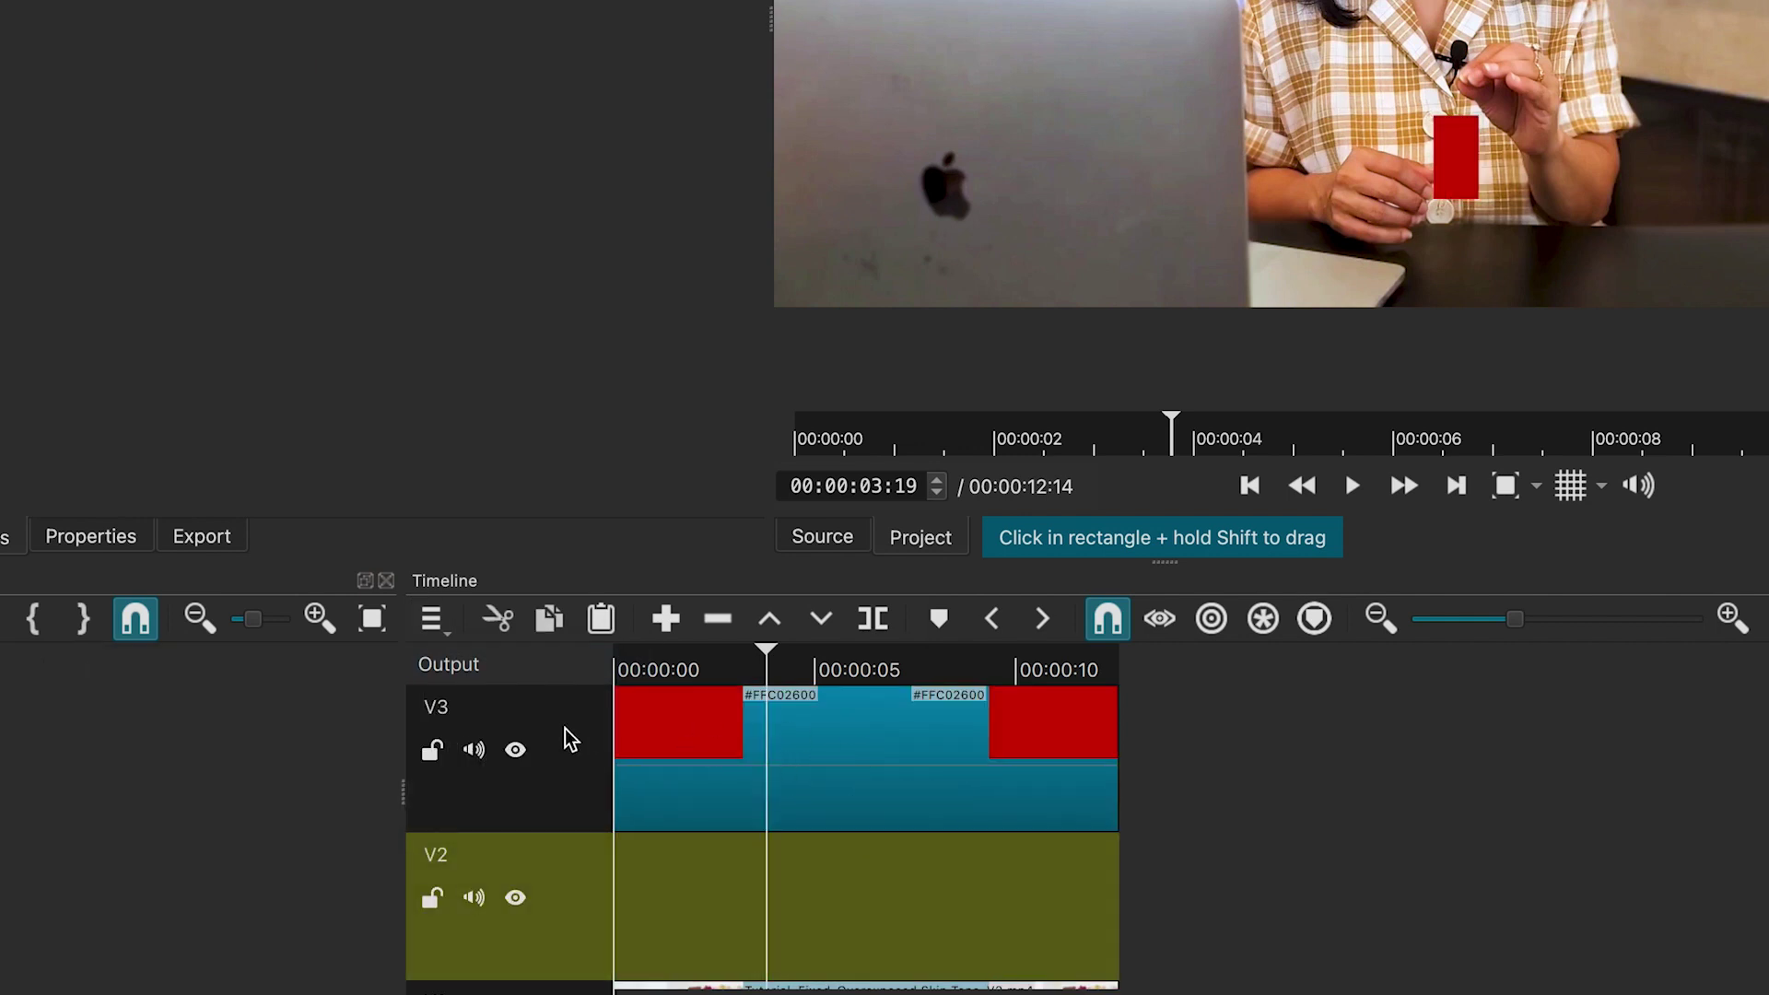
click(723, 668)
Create a solid white (#FFFFFFFF) colour clip from the named colours list
click(814, 668)
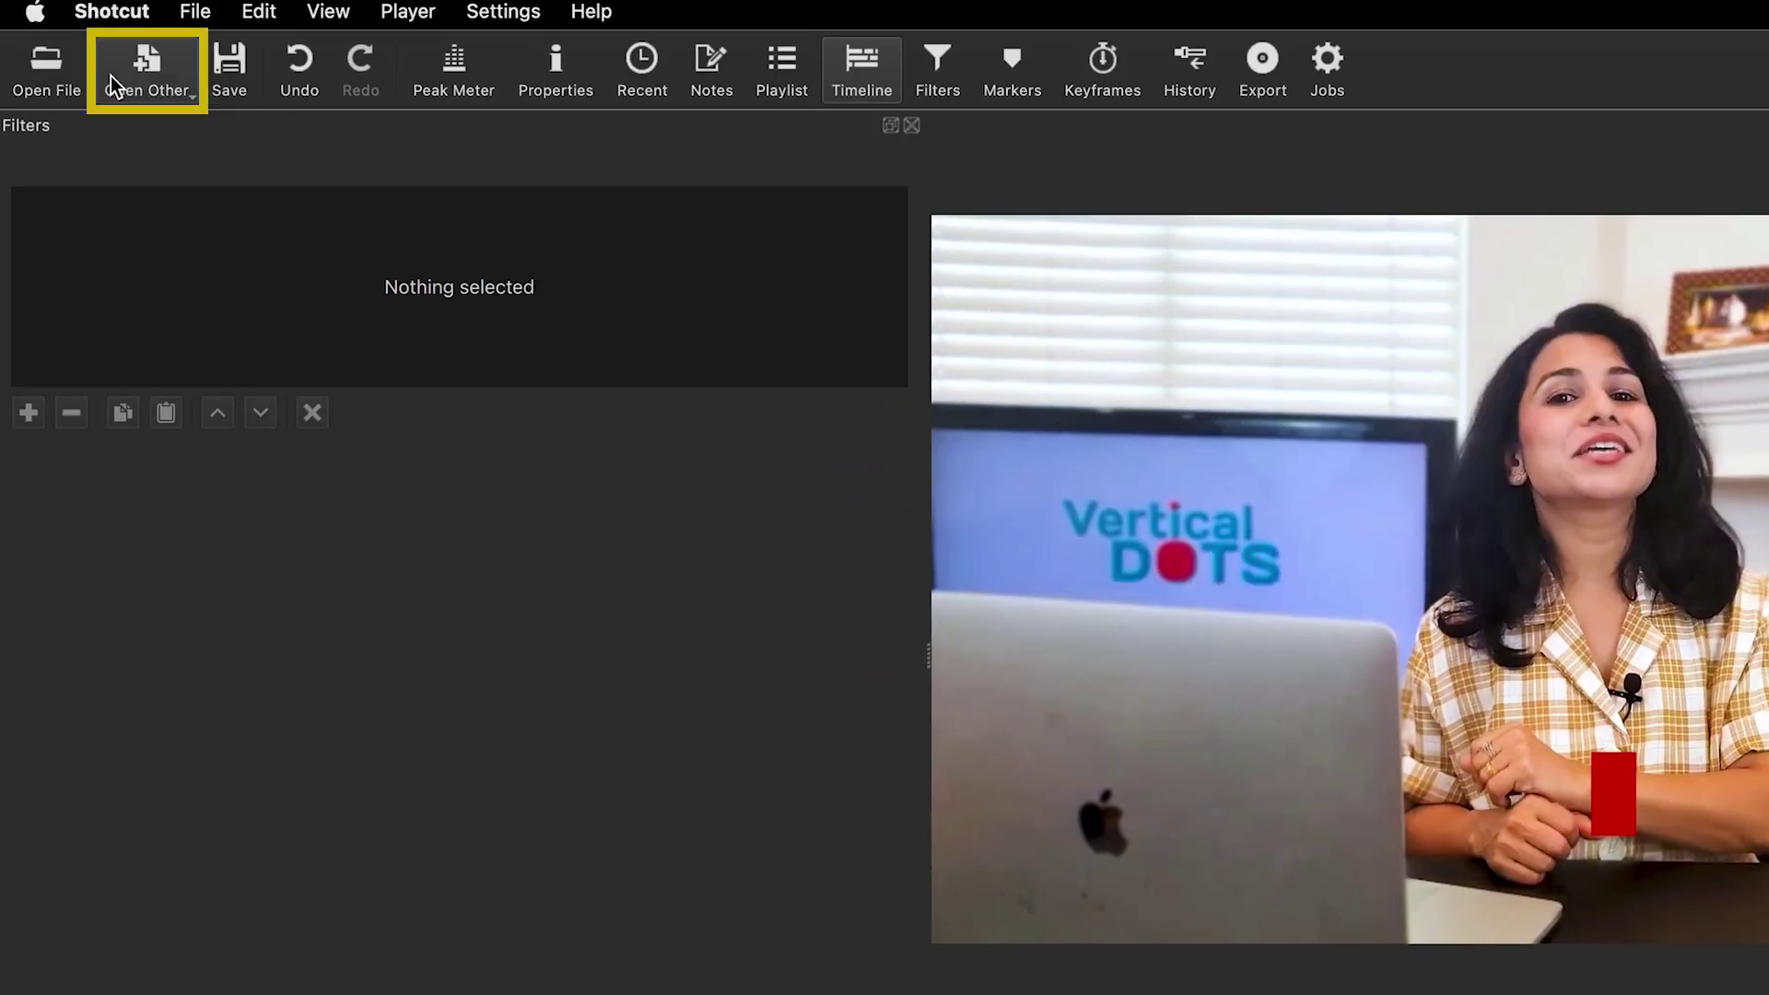
click(147, 71)
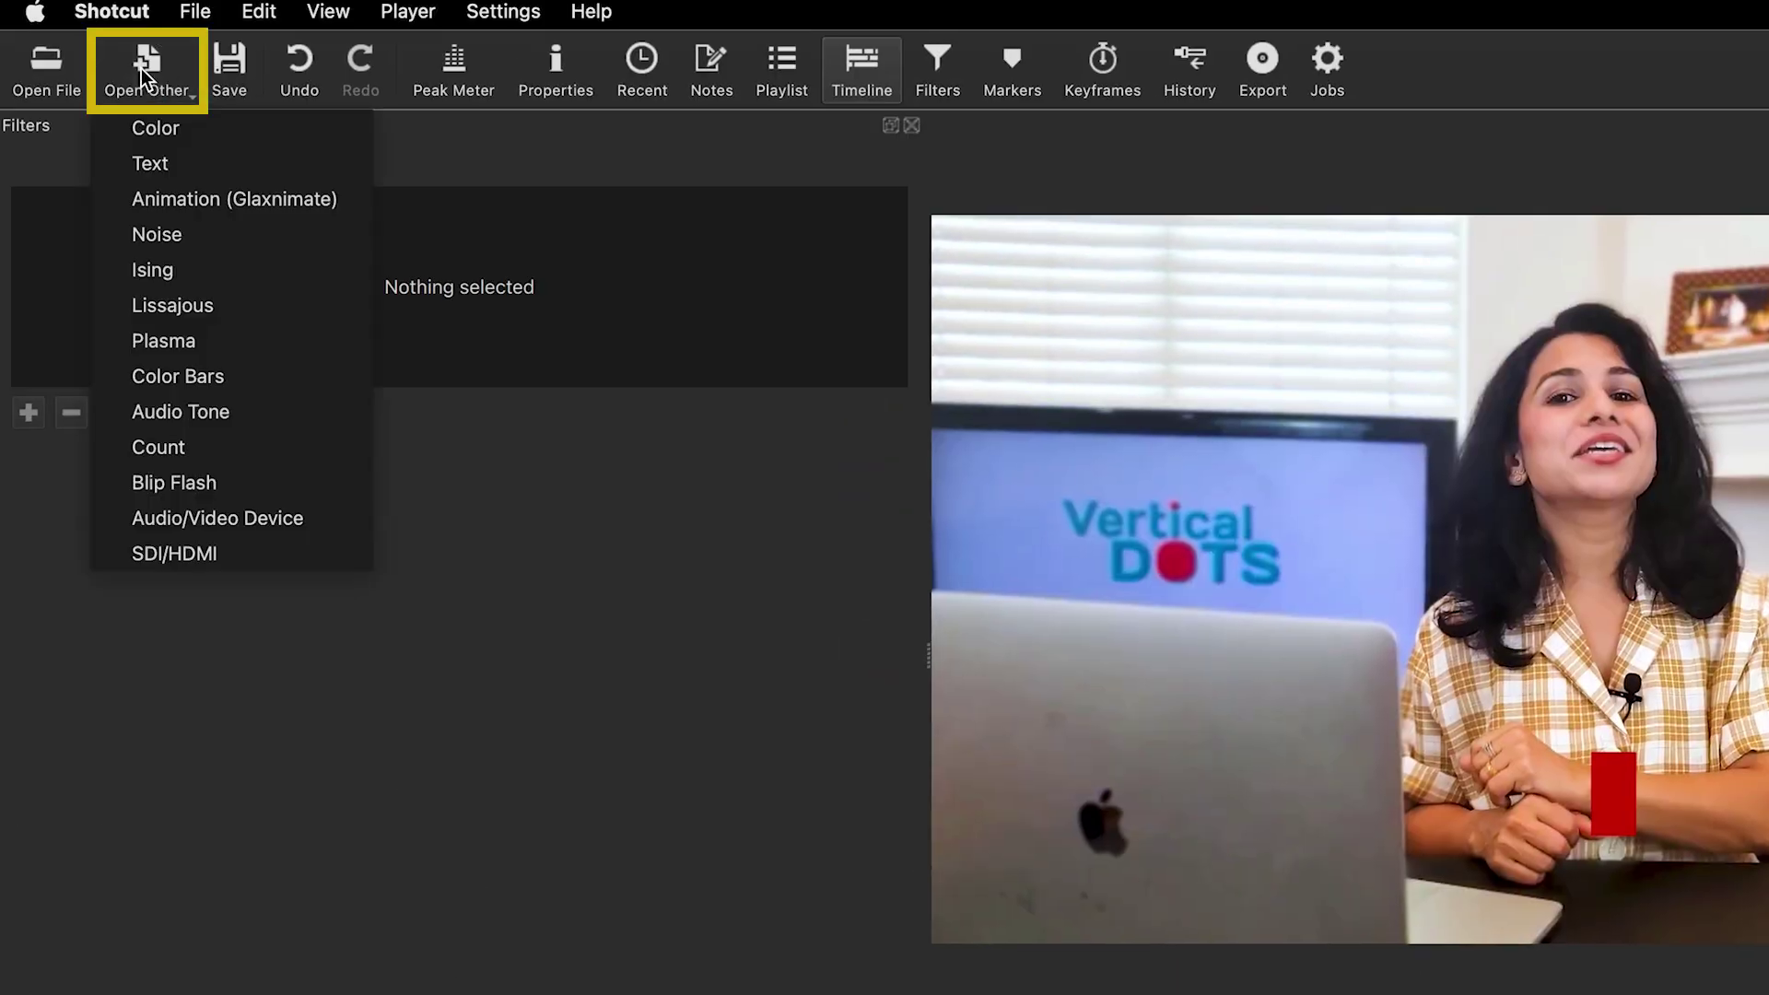
click(179, 131)
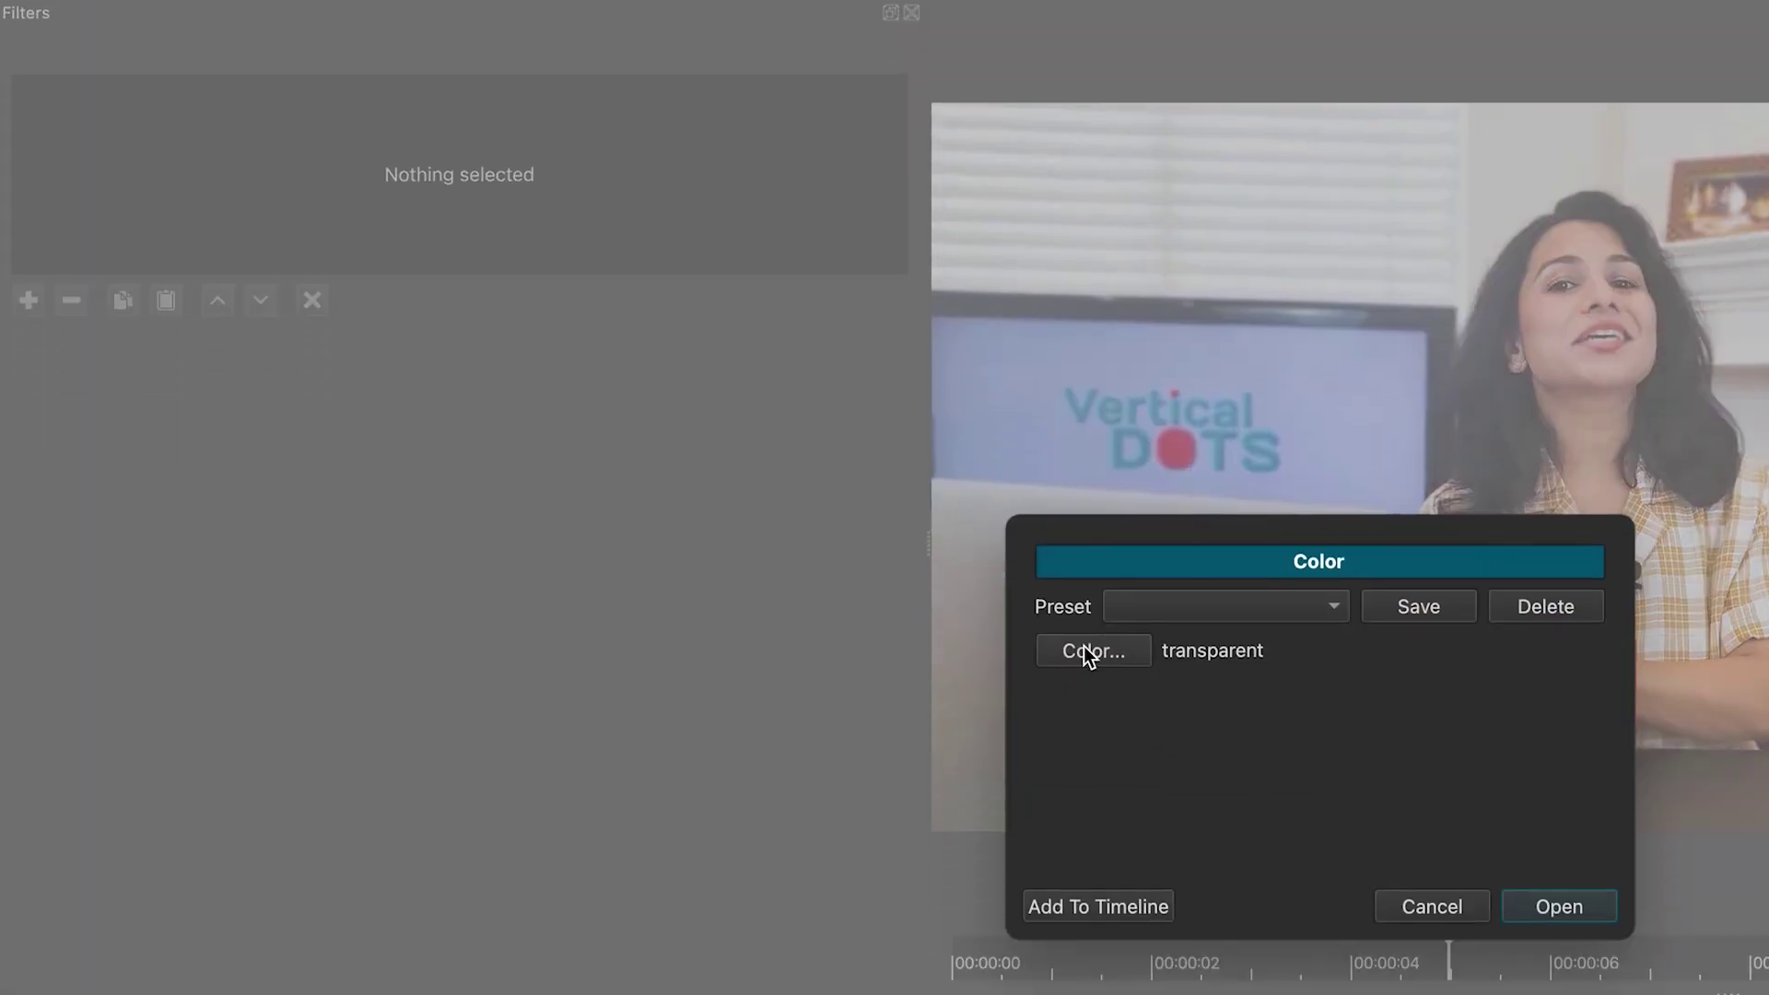
click(1083, 763)
click(1272, 210)
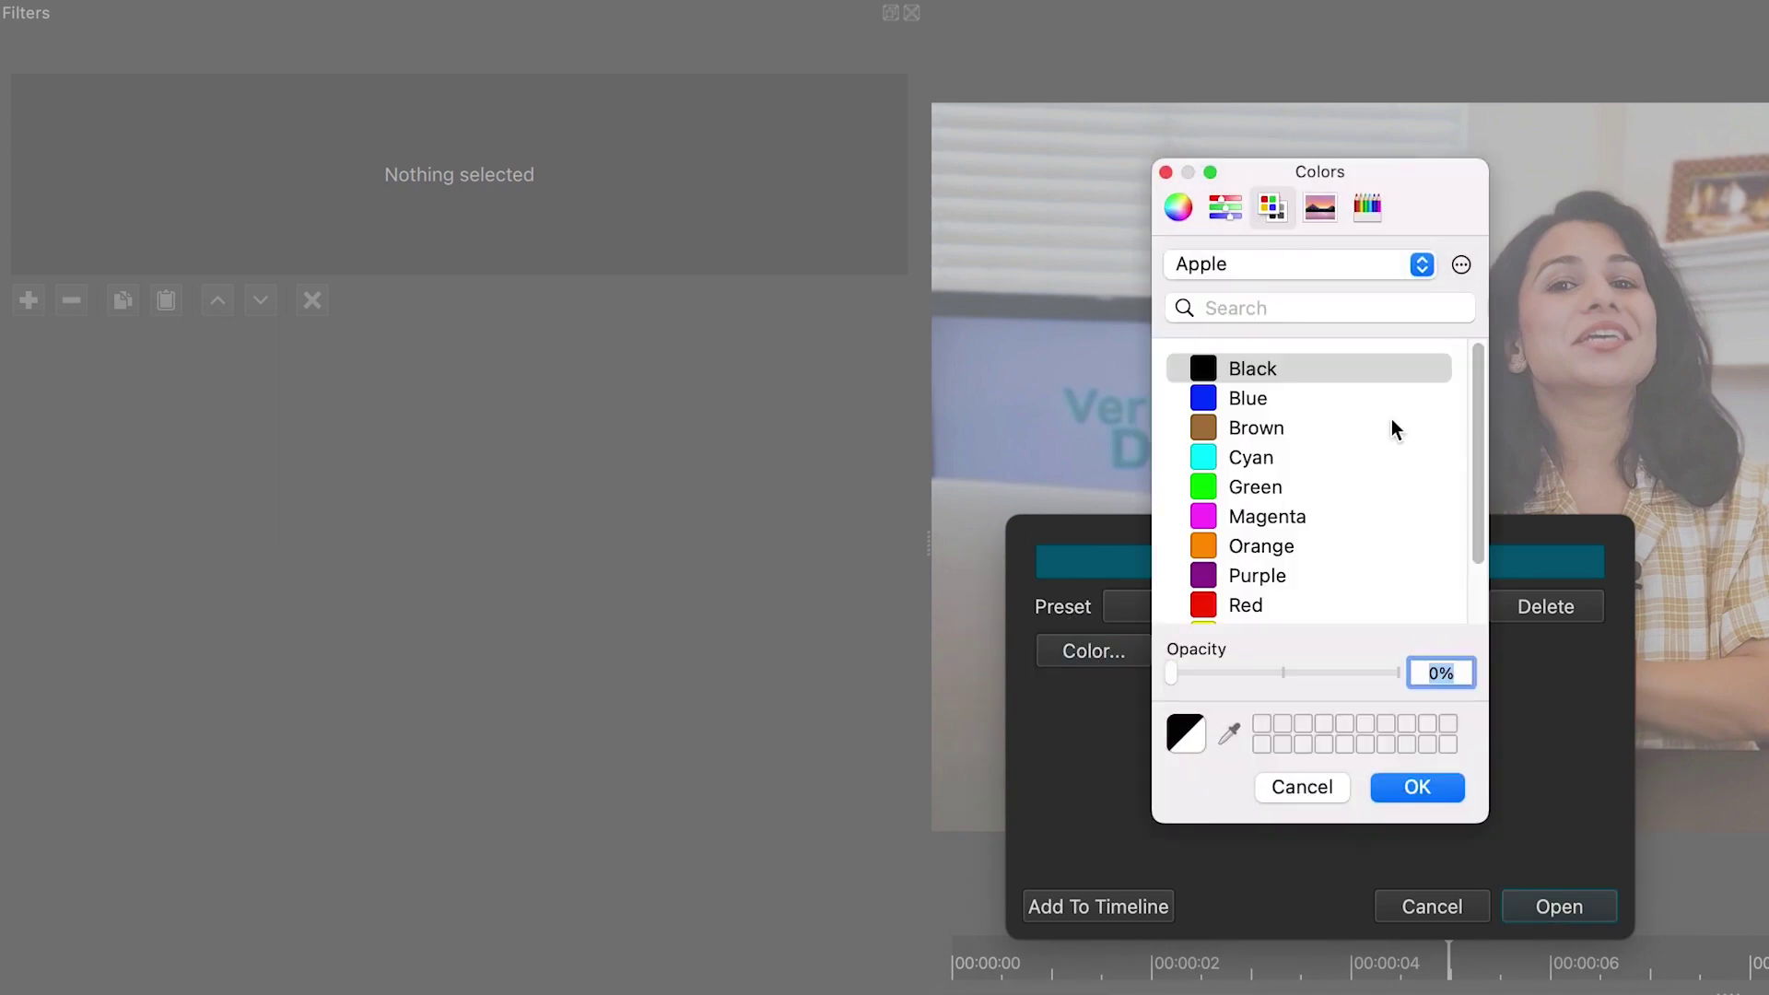
scroll(1479, 460, down, 3)
click(1229, 594)
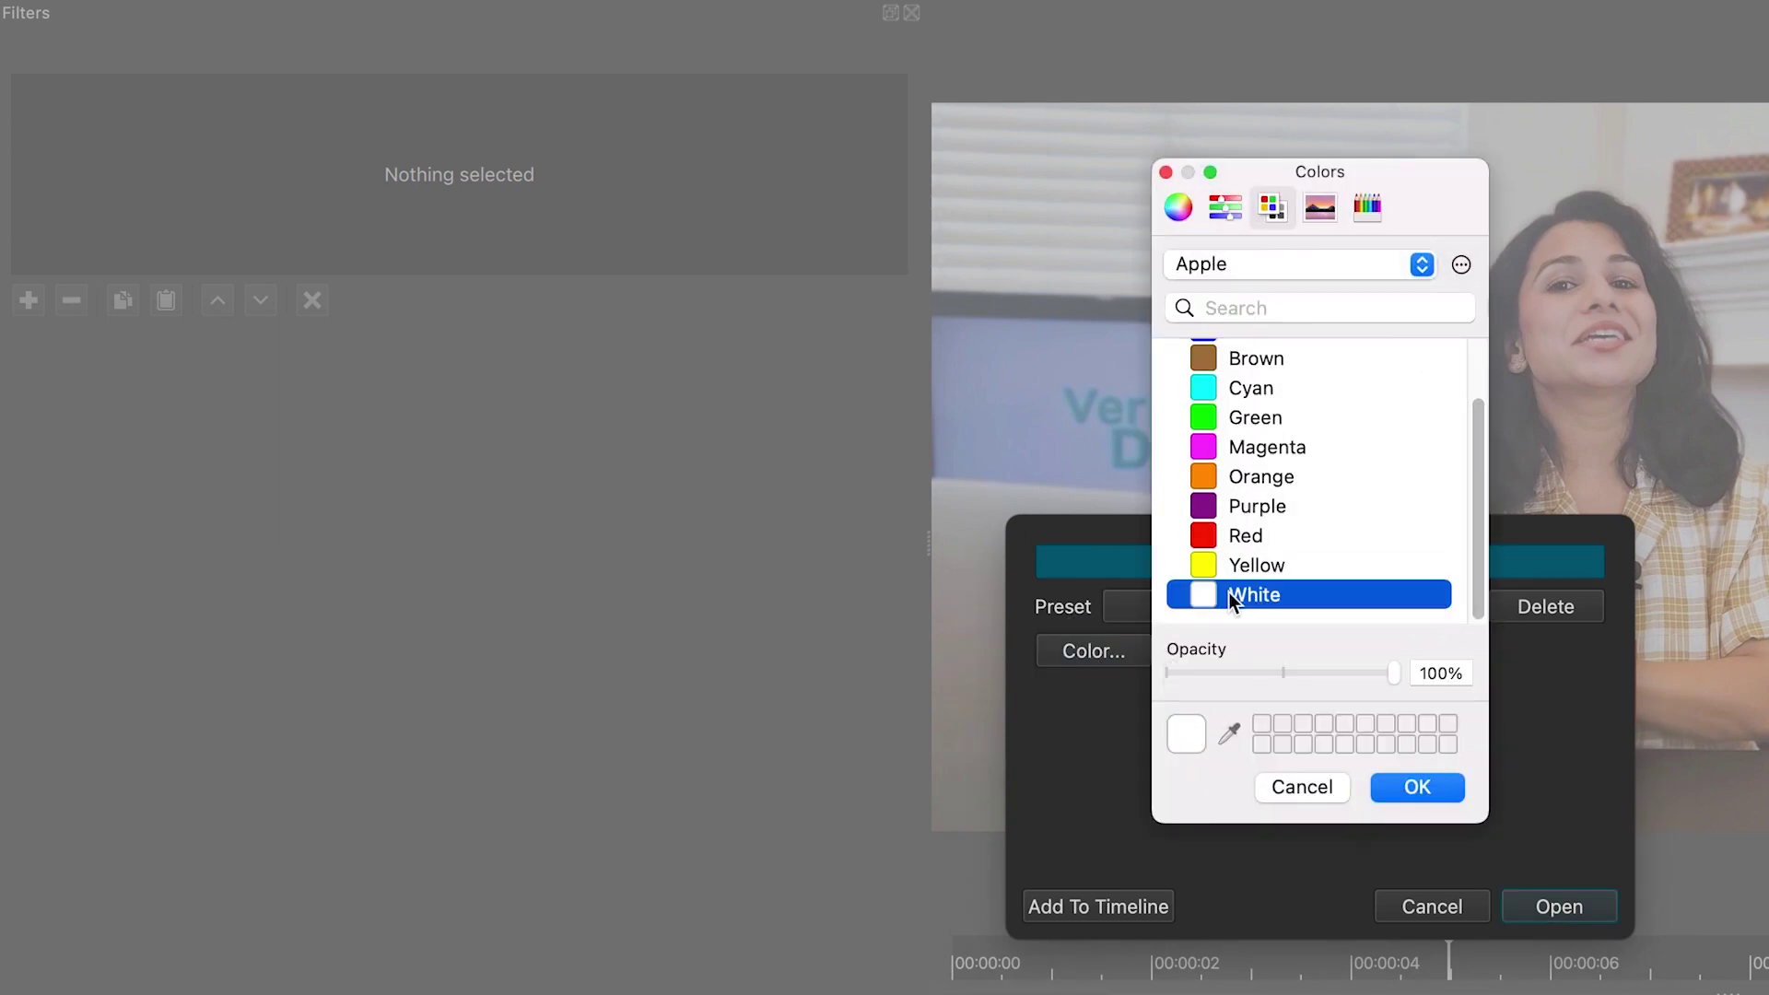
click(1420, 788)
click(1559, 907)
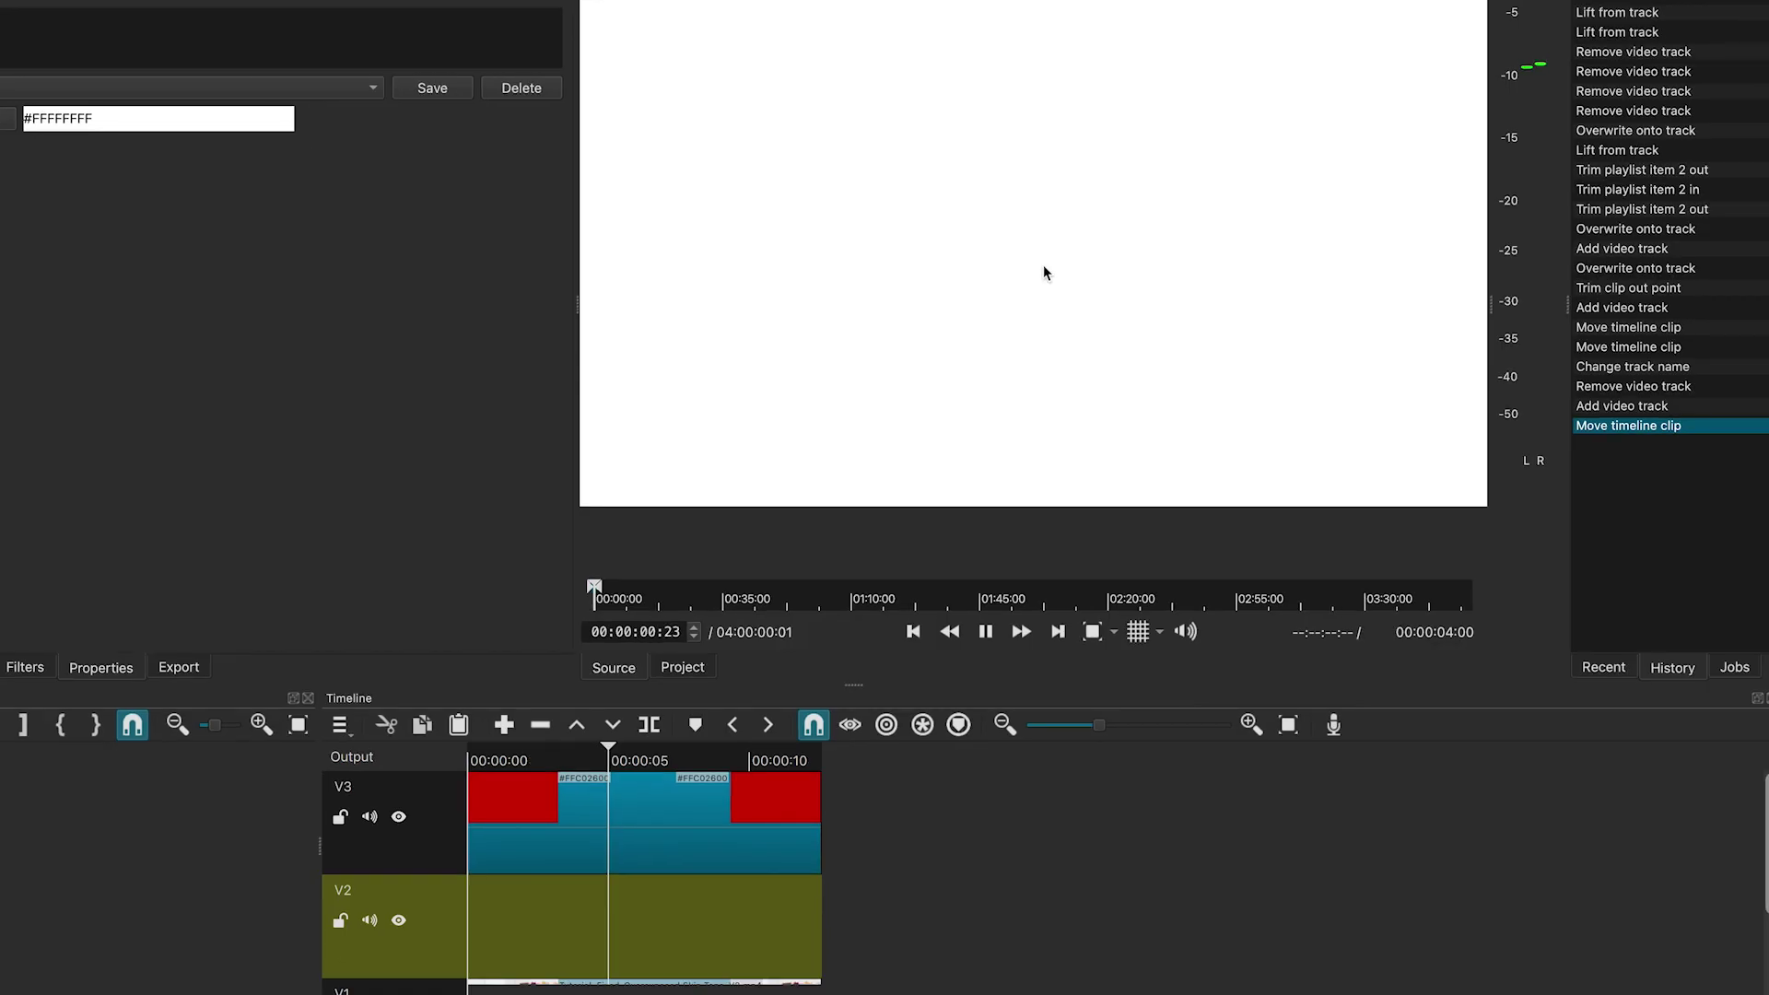
Place the white clip at the start of V2, trimmed to match the red clip's length
drag(1047, 268, 493, 923)
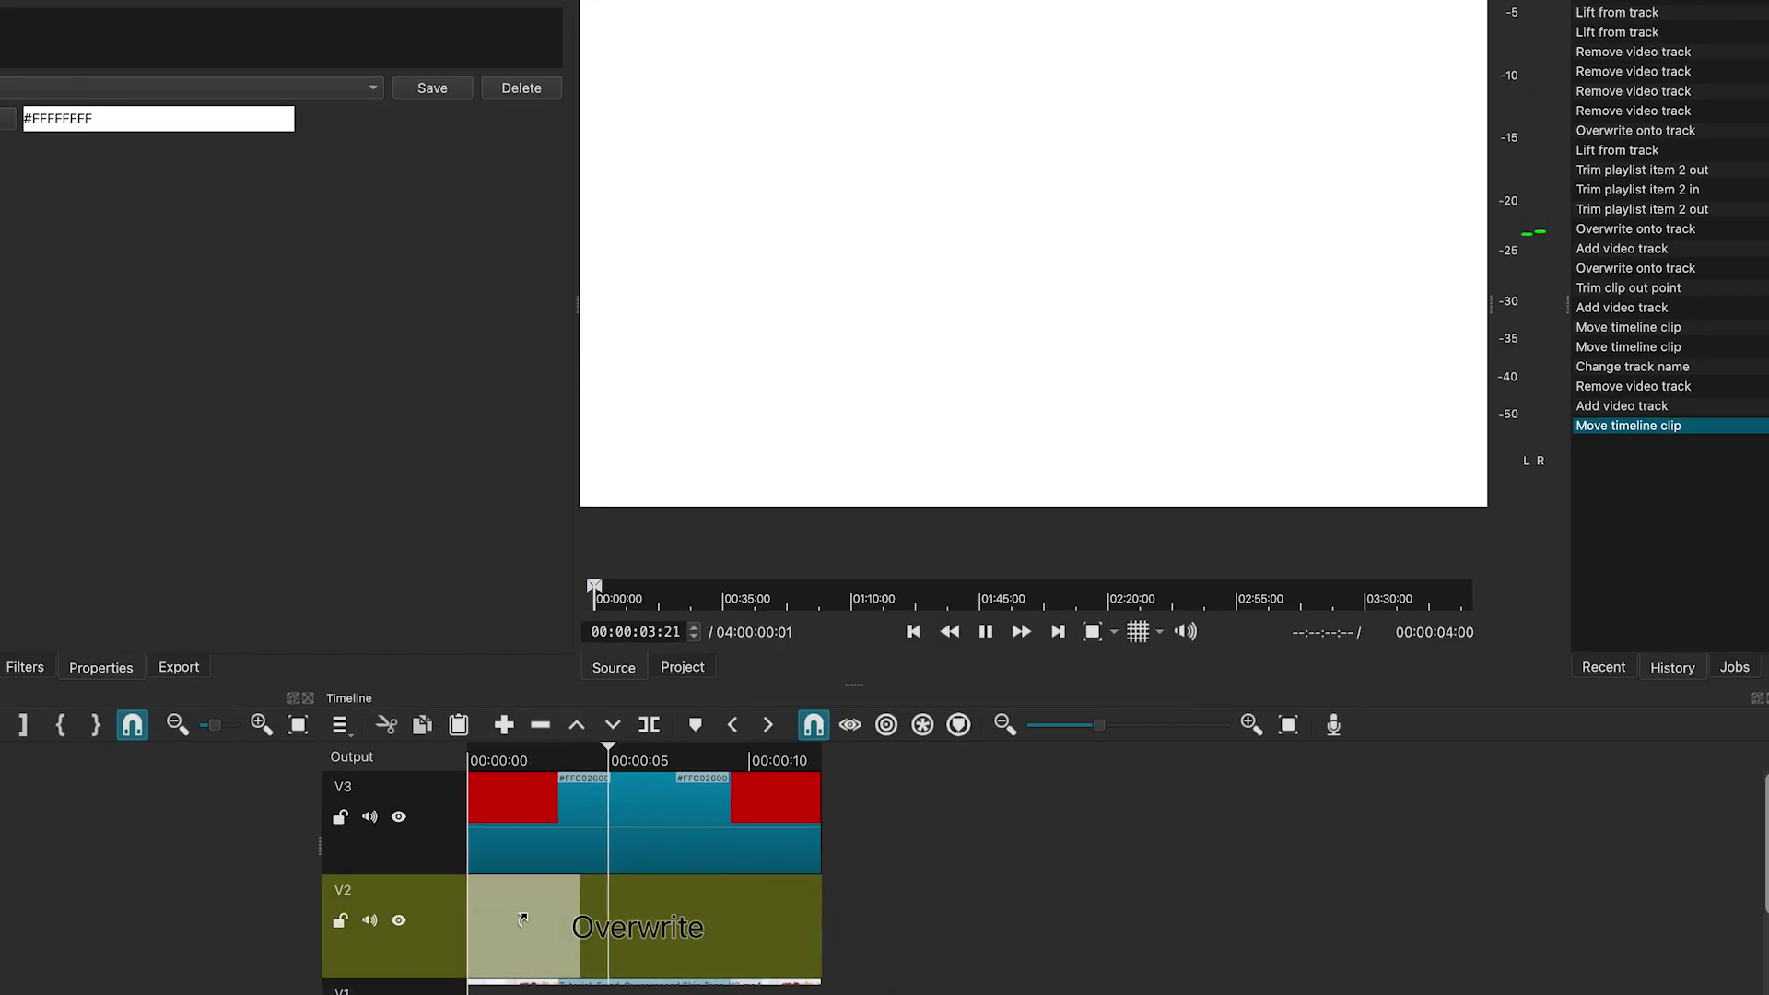
drag(522, 918, 821, 904)
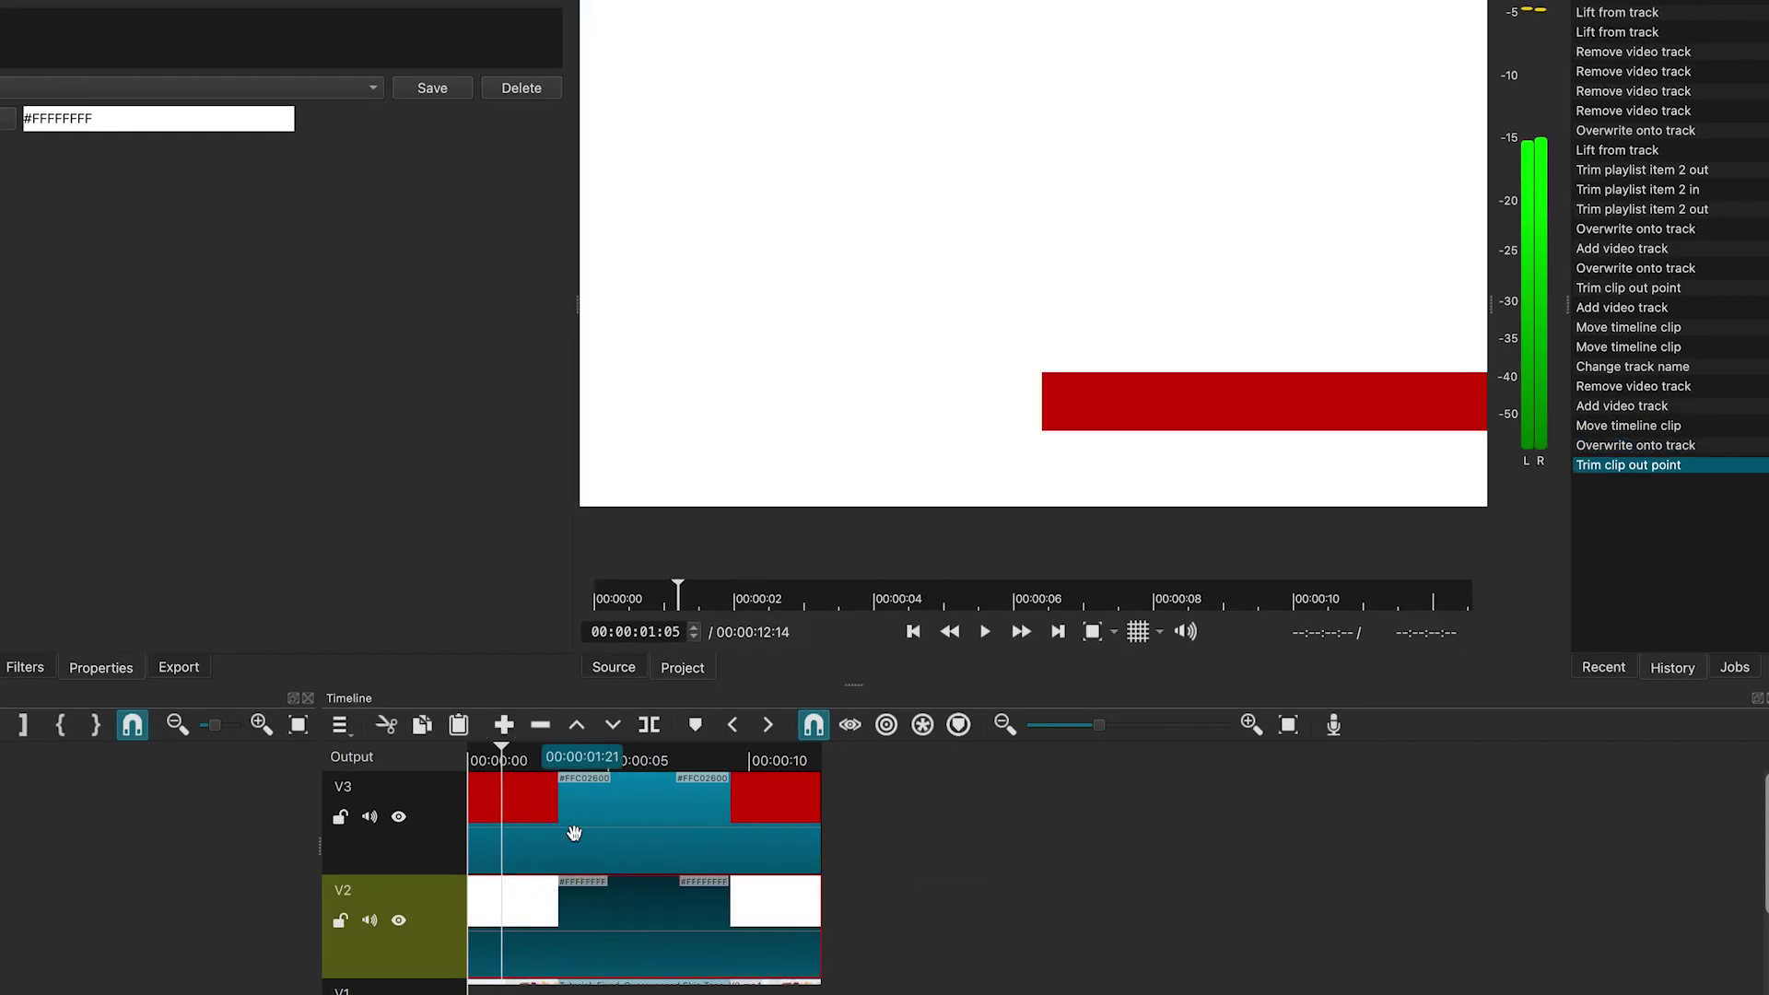
click(25, 666)
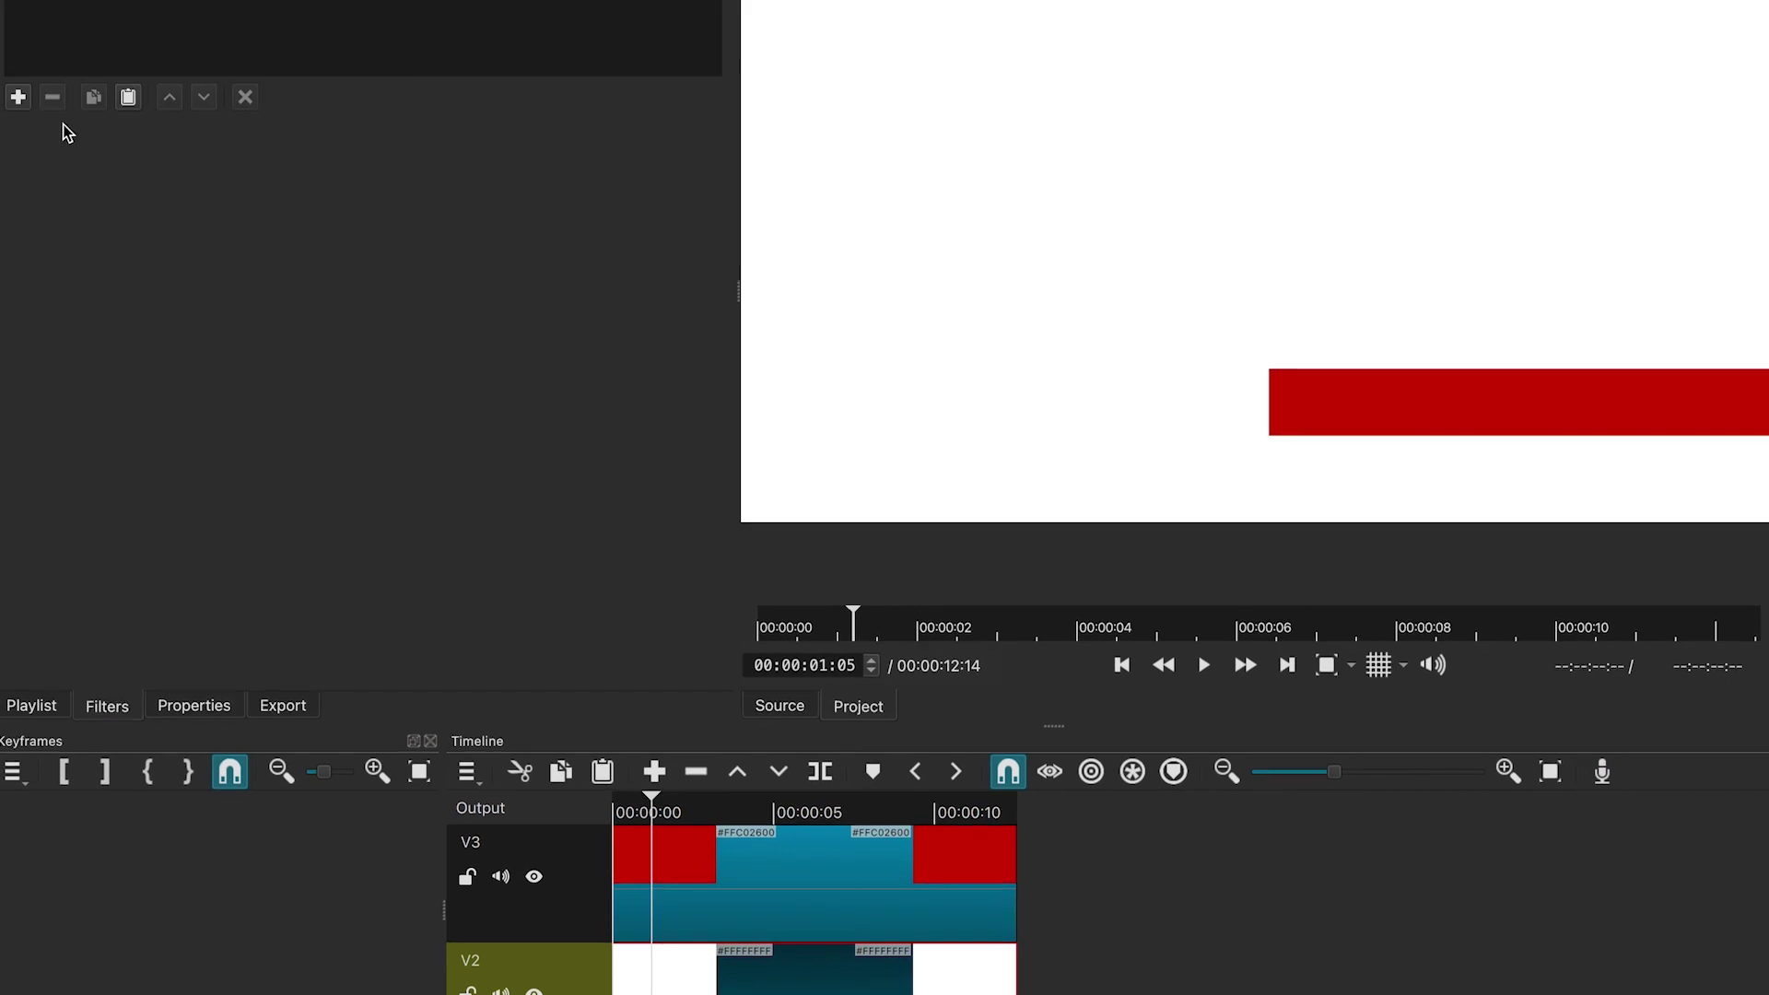
Add Crop: Rectangle to the white clip, transparent outside, cropping it to a 942×122 lower-right bar
click(17, 95)
text(cr)
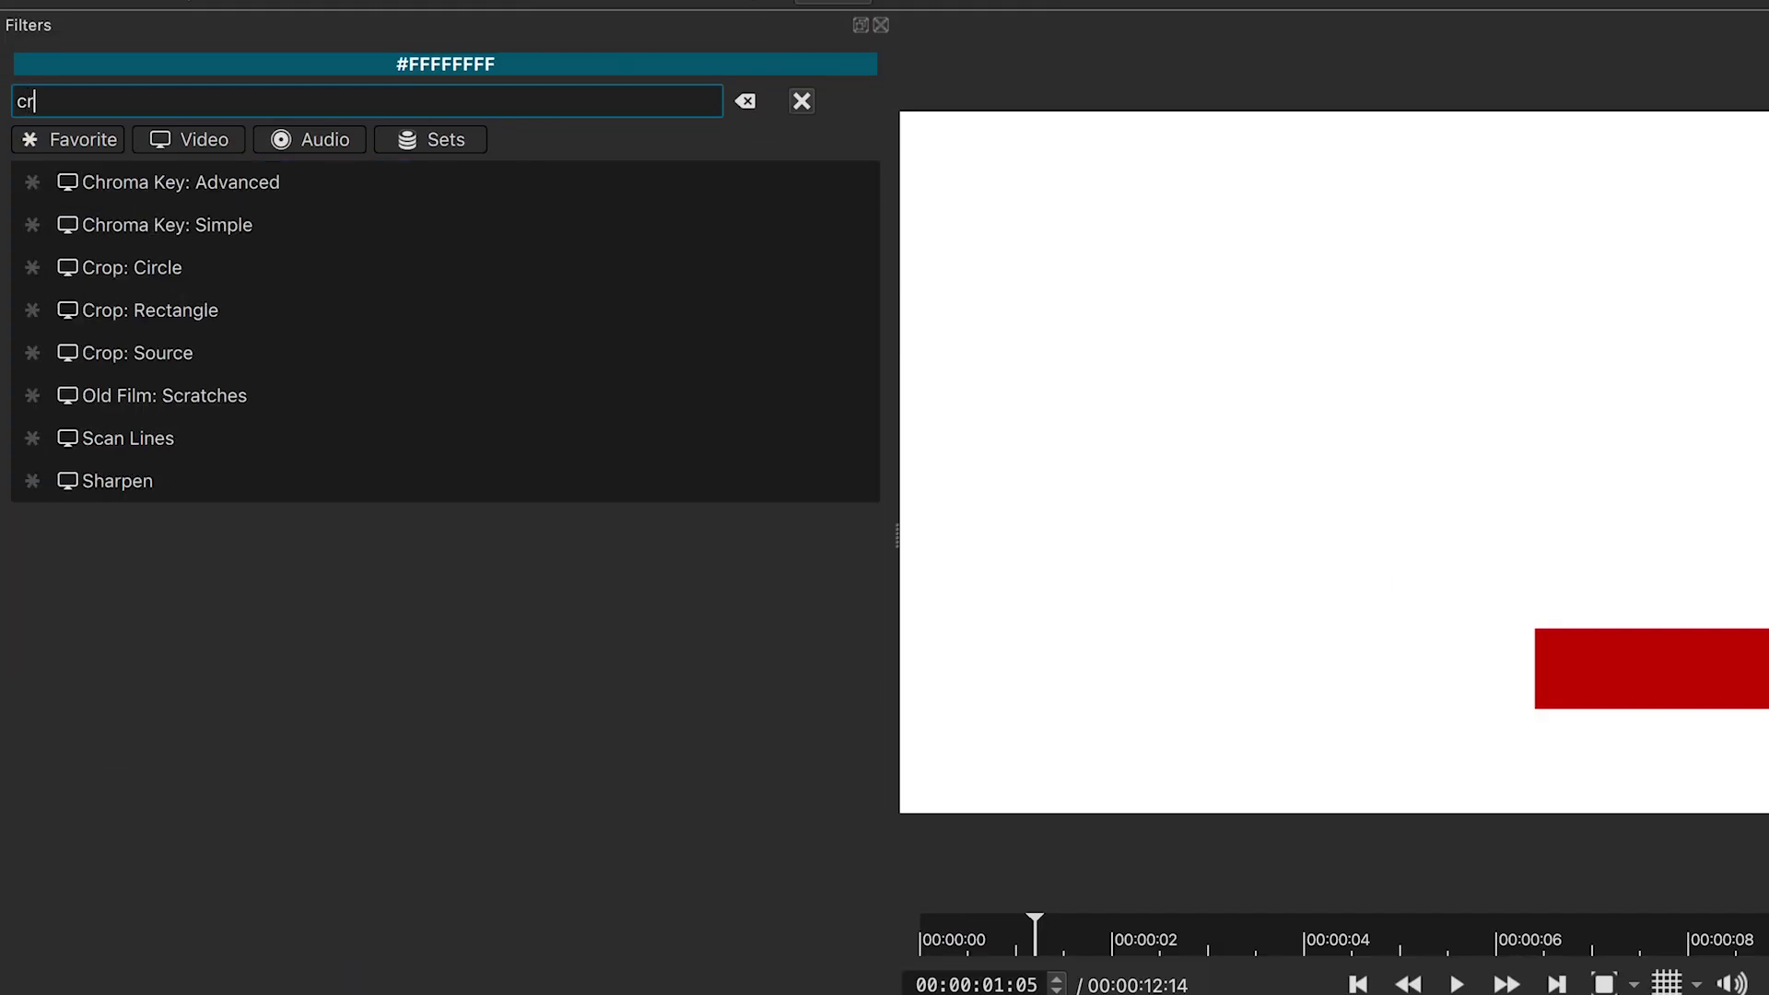
text(op)
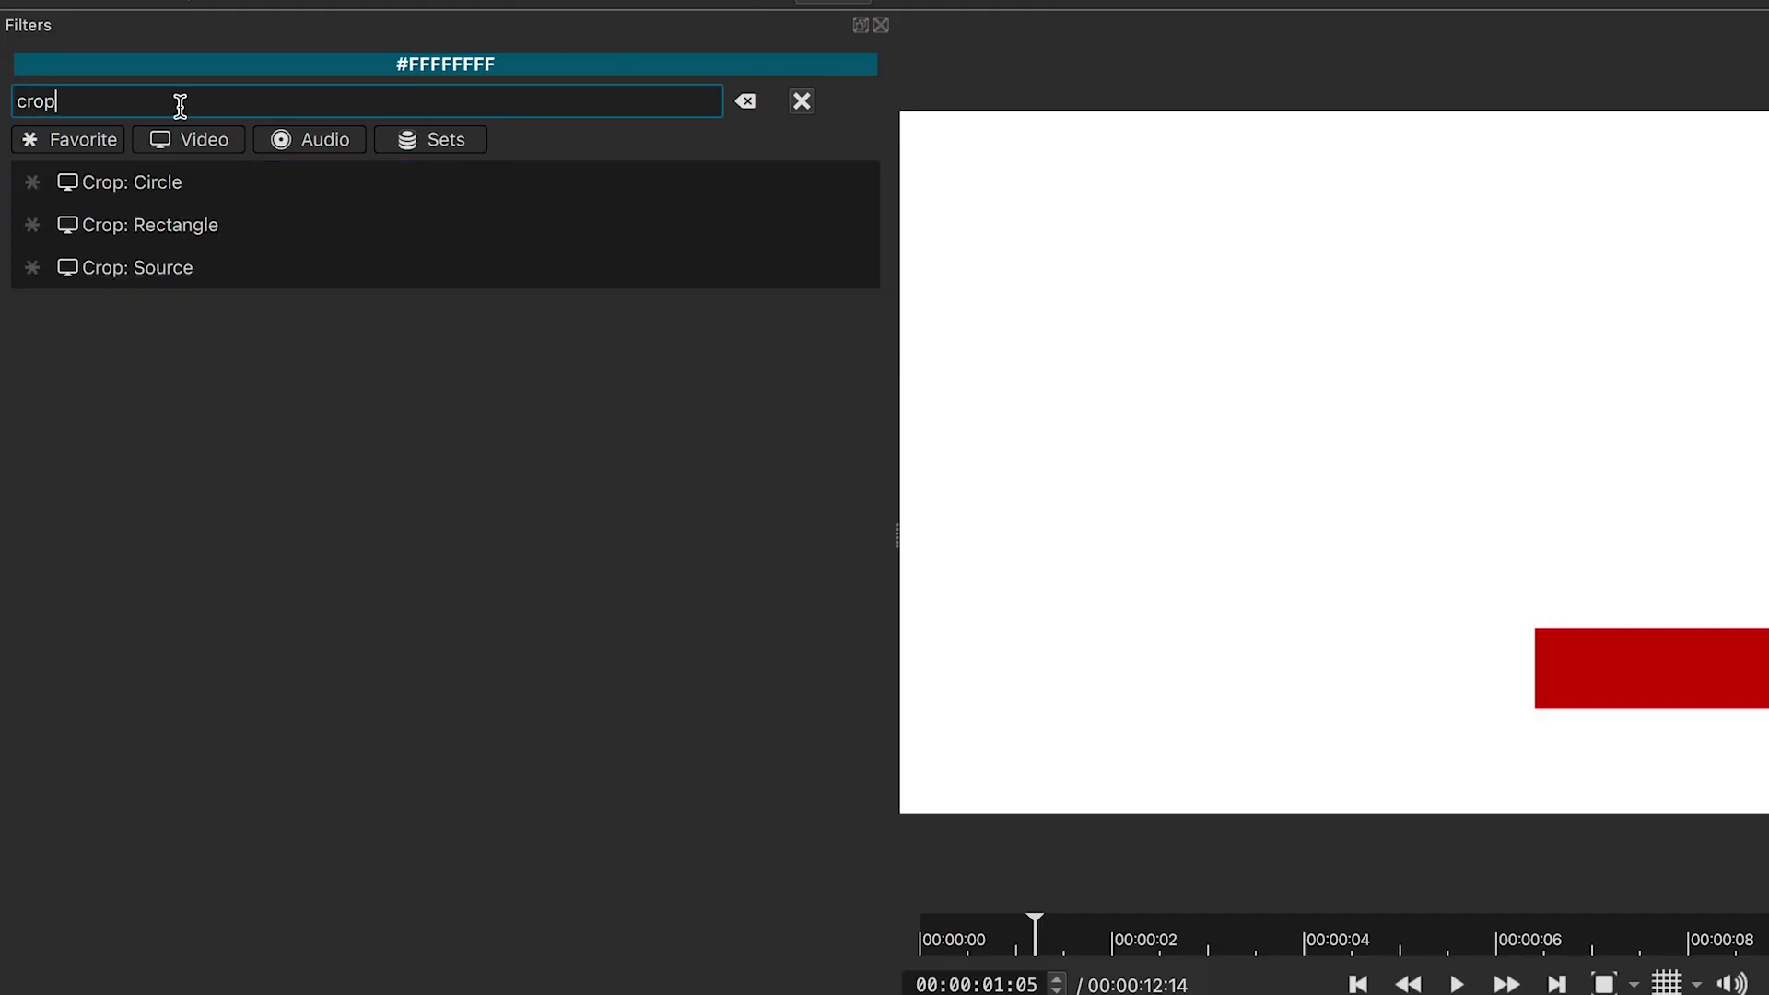
click(162, 231)
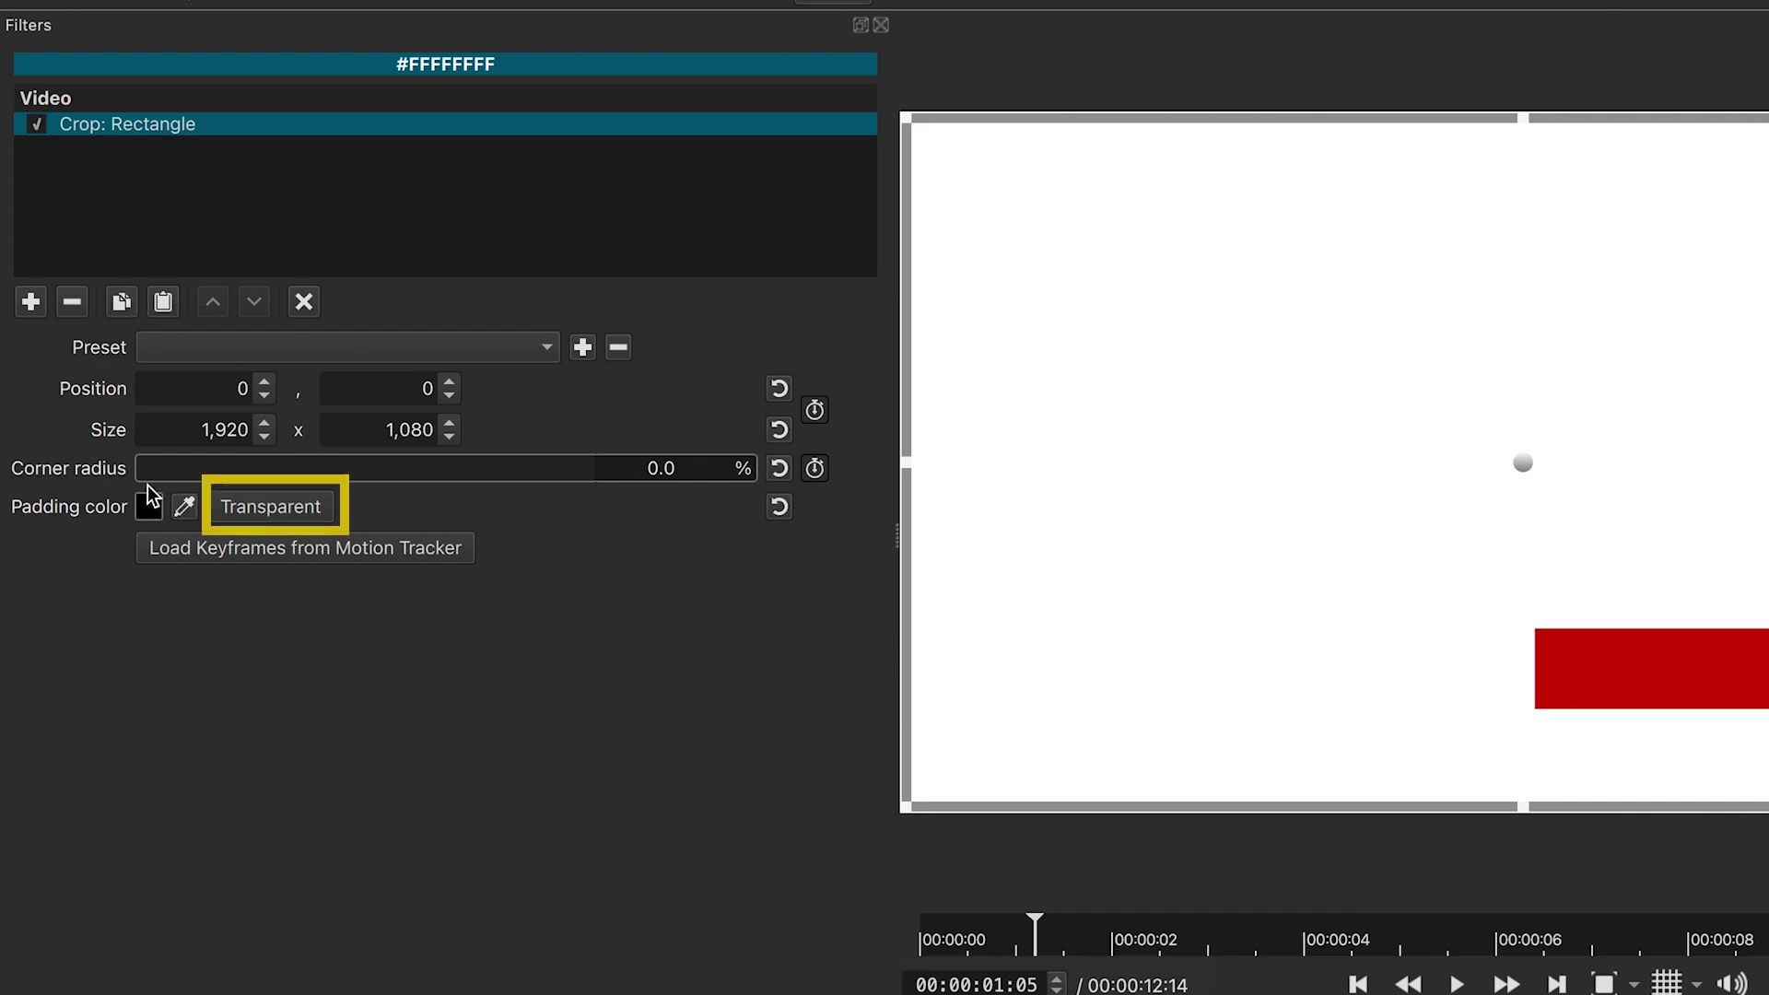
click(269, 506)
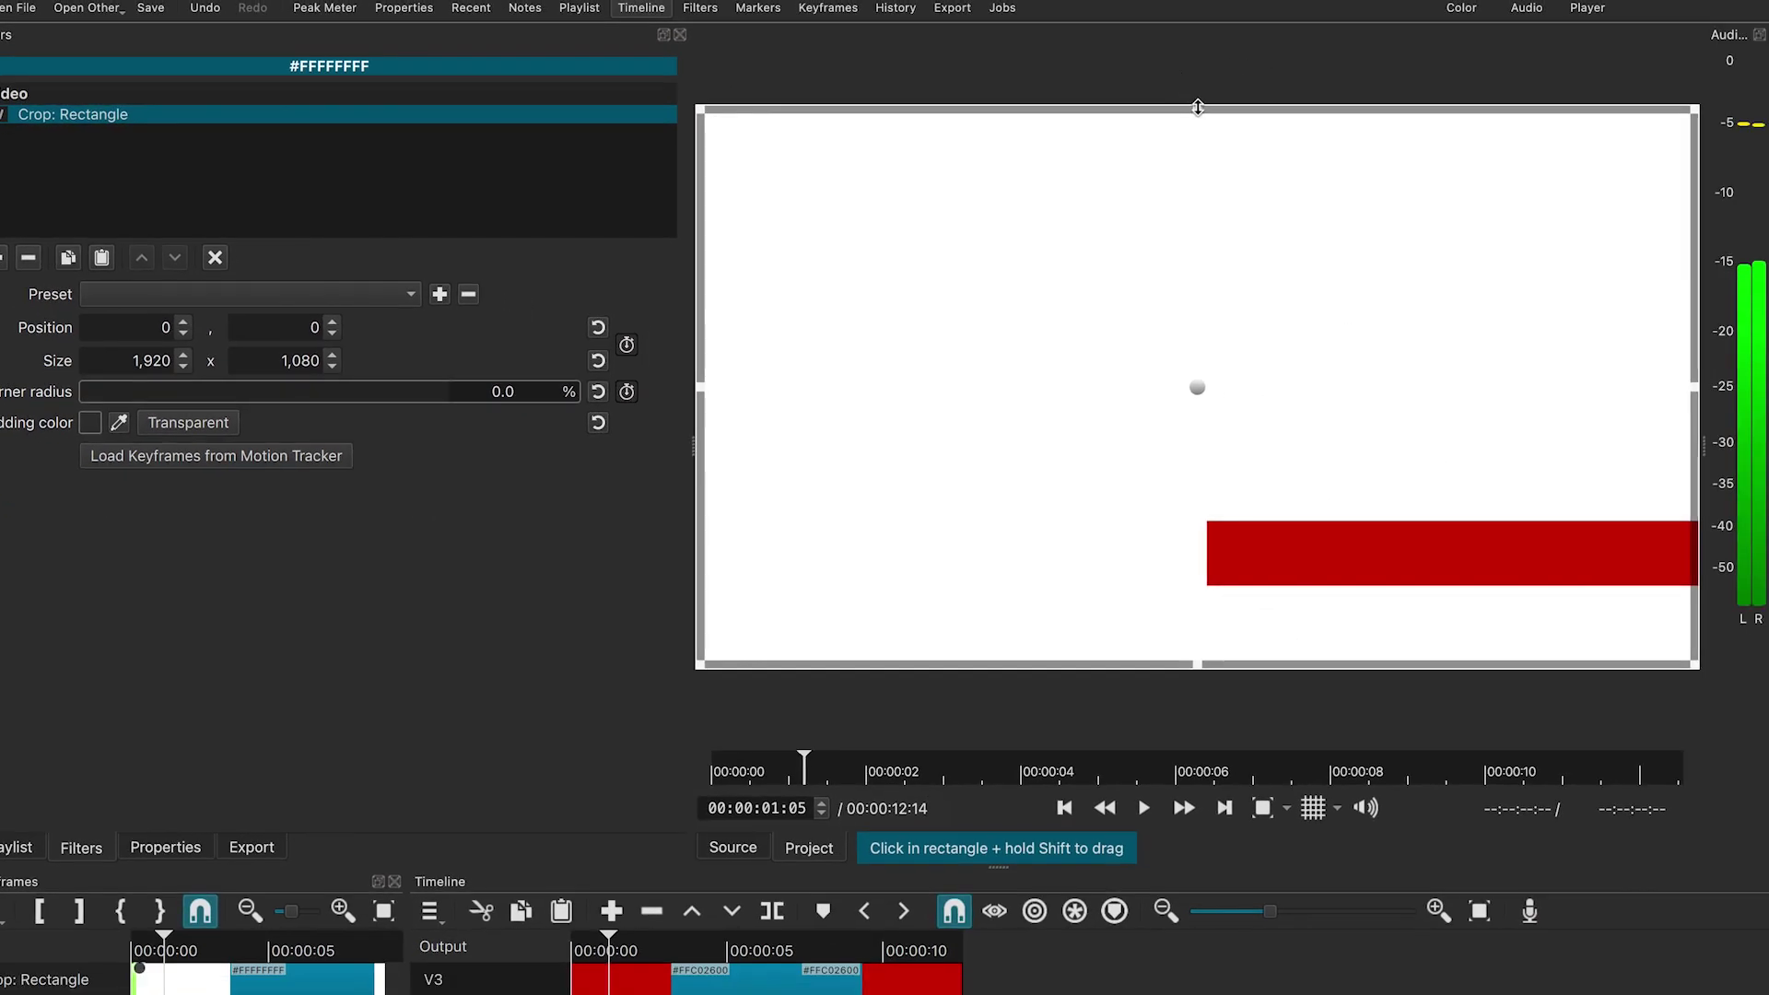
drag(1198, 108, 1197, 561)
drag(700, 558, 1224, 551)
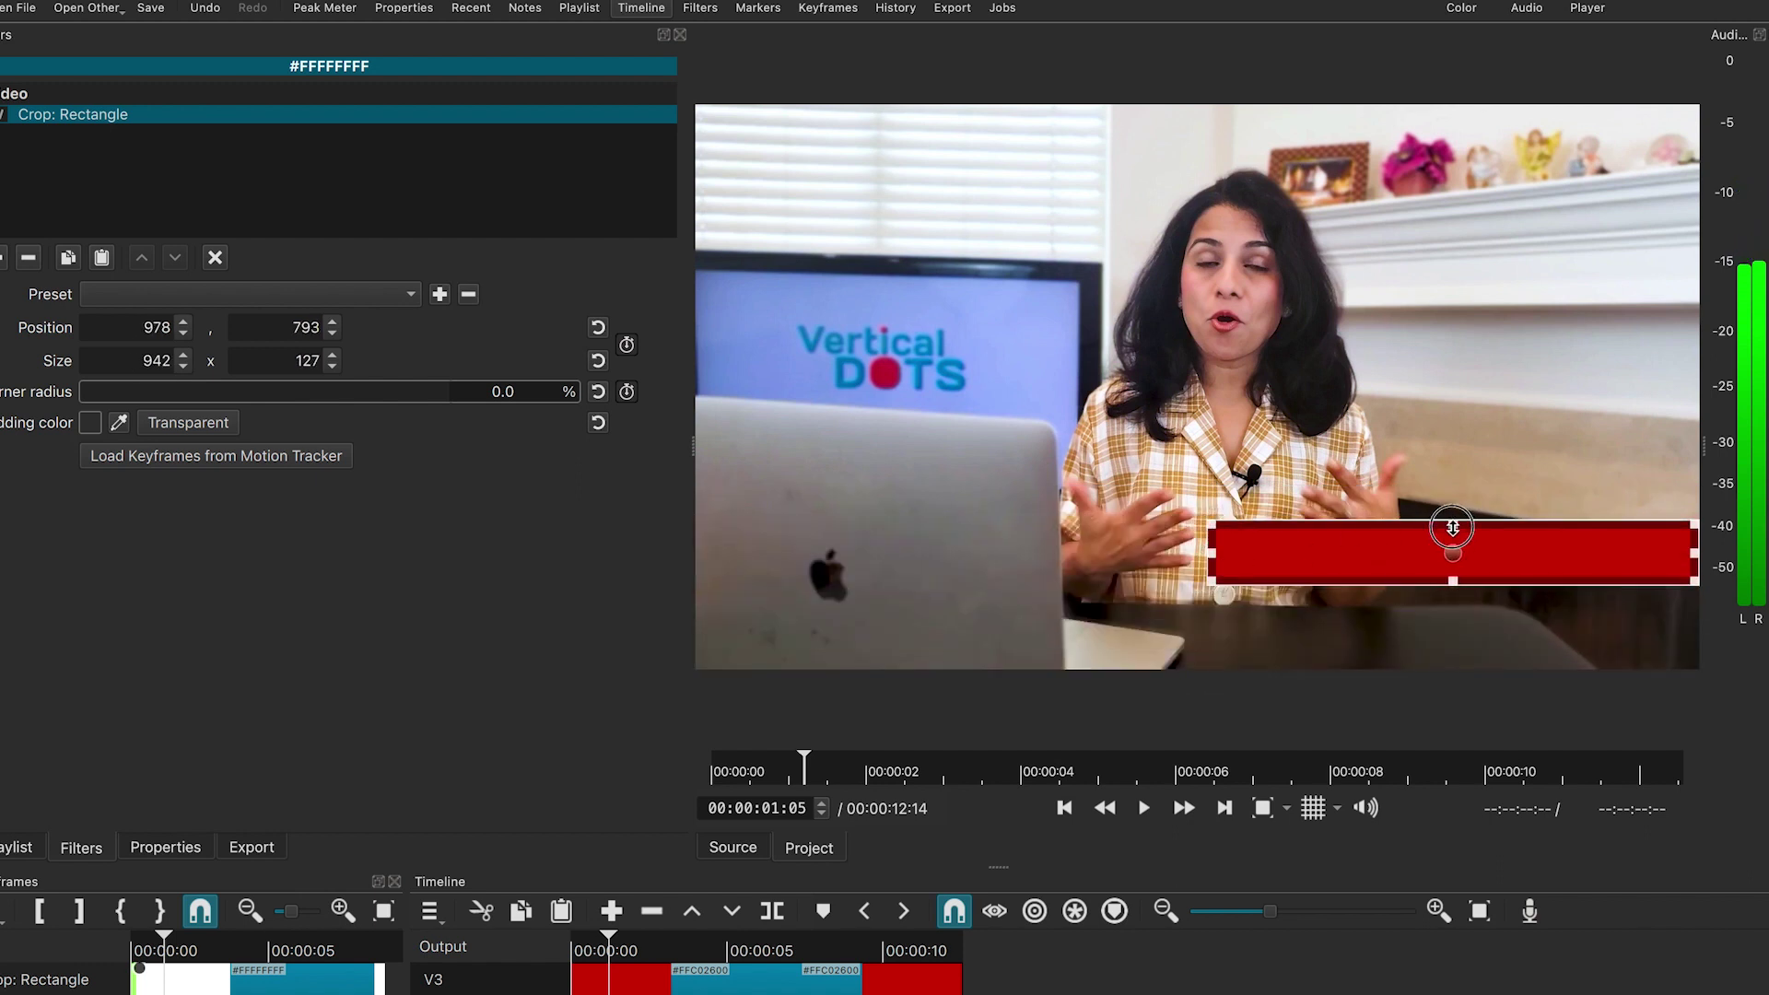
drag(1453, 521, 1457, 575)
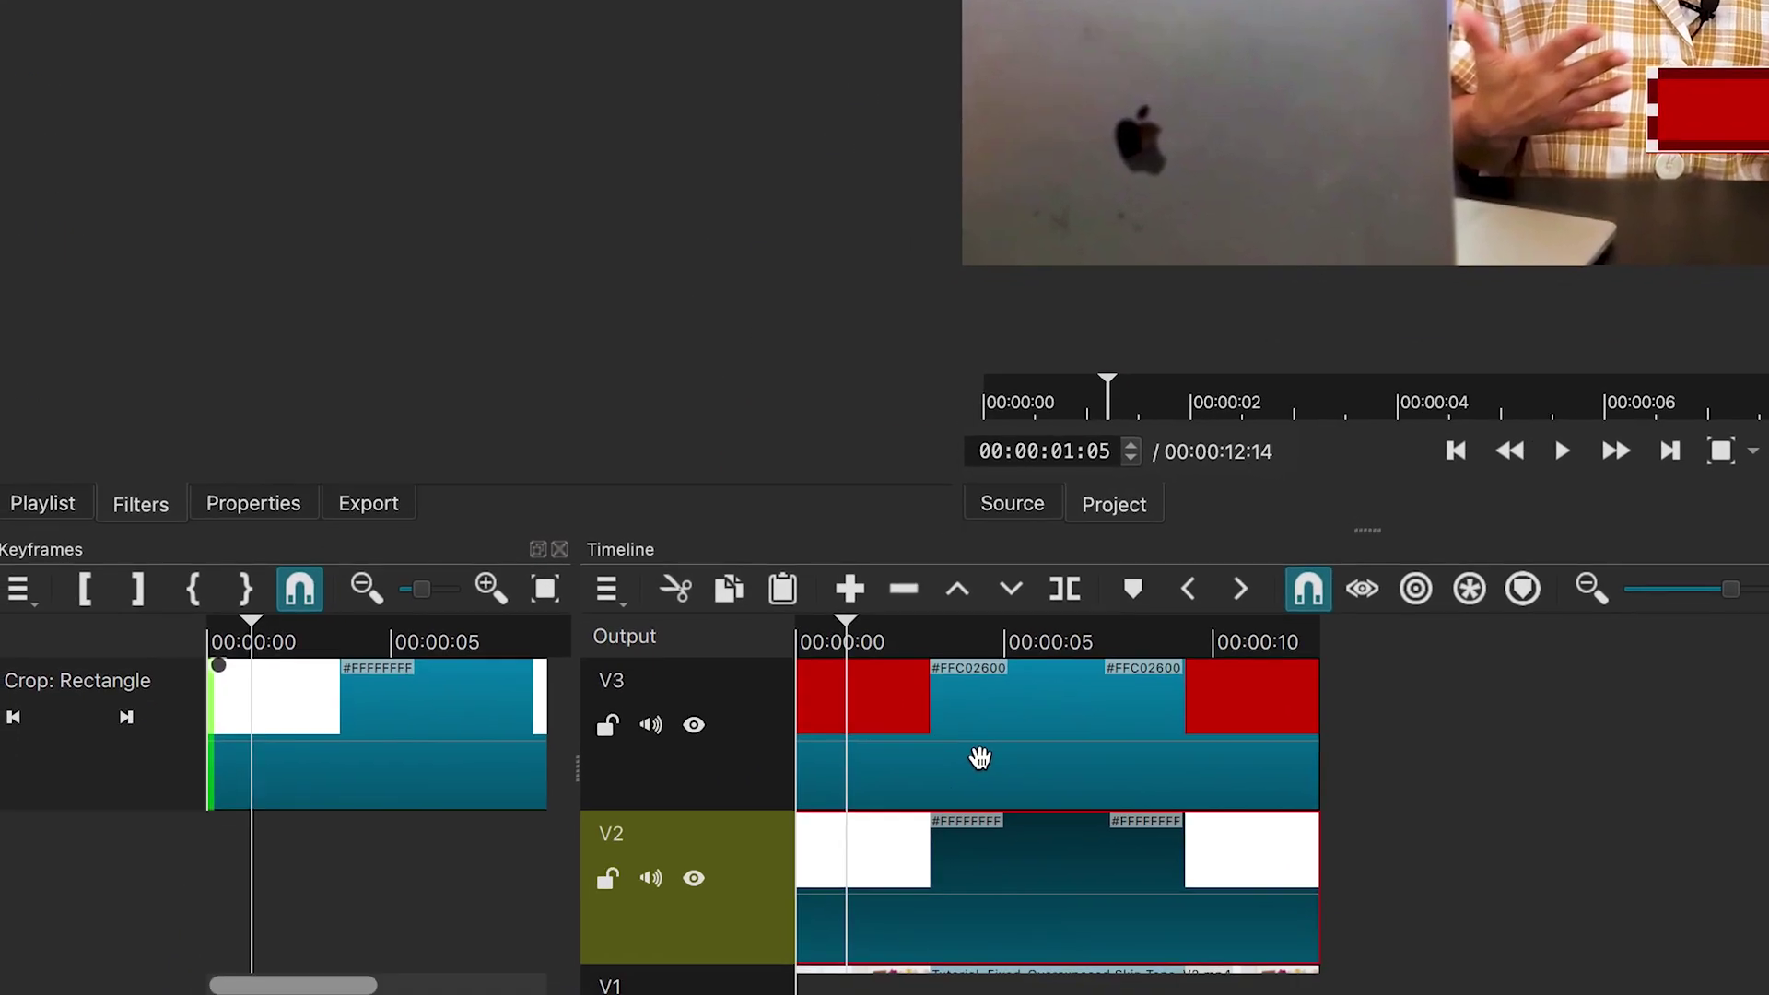
Check the red bar's keyframes, ending on the one at 00:00:00:15
click(980, 757)
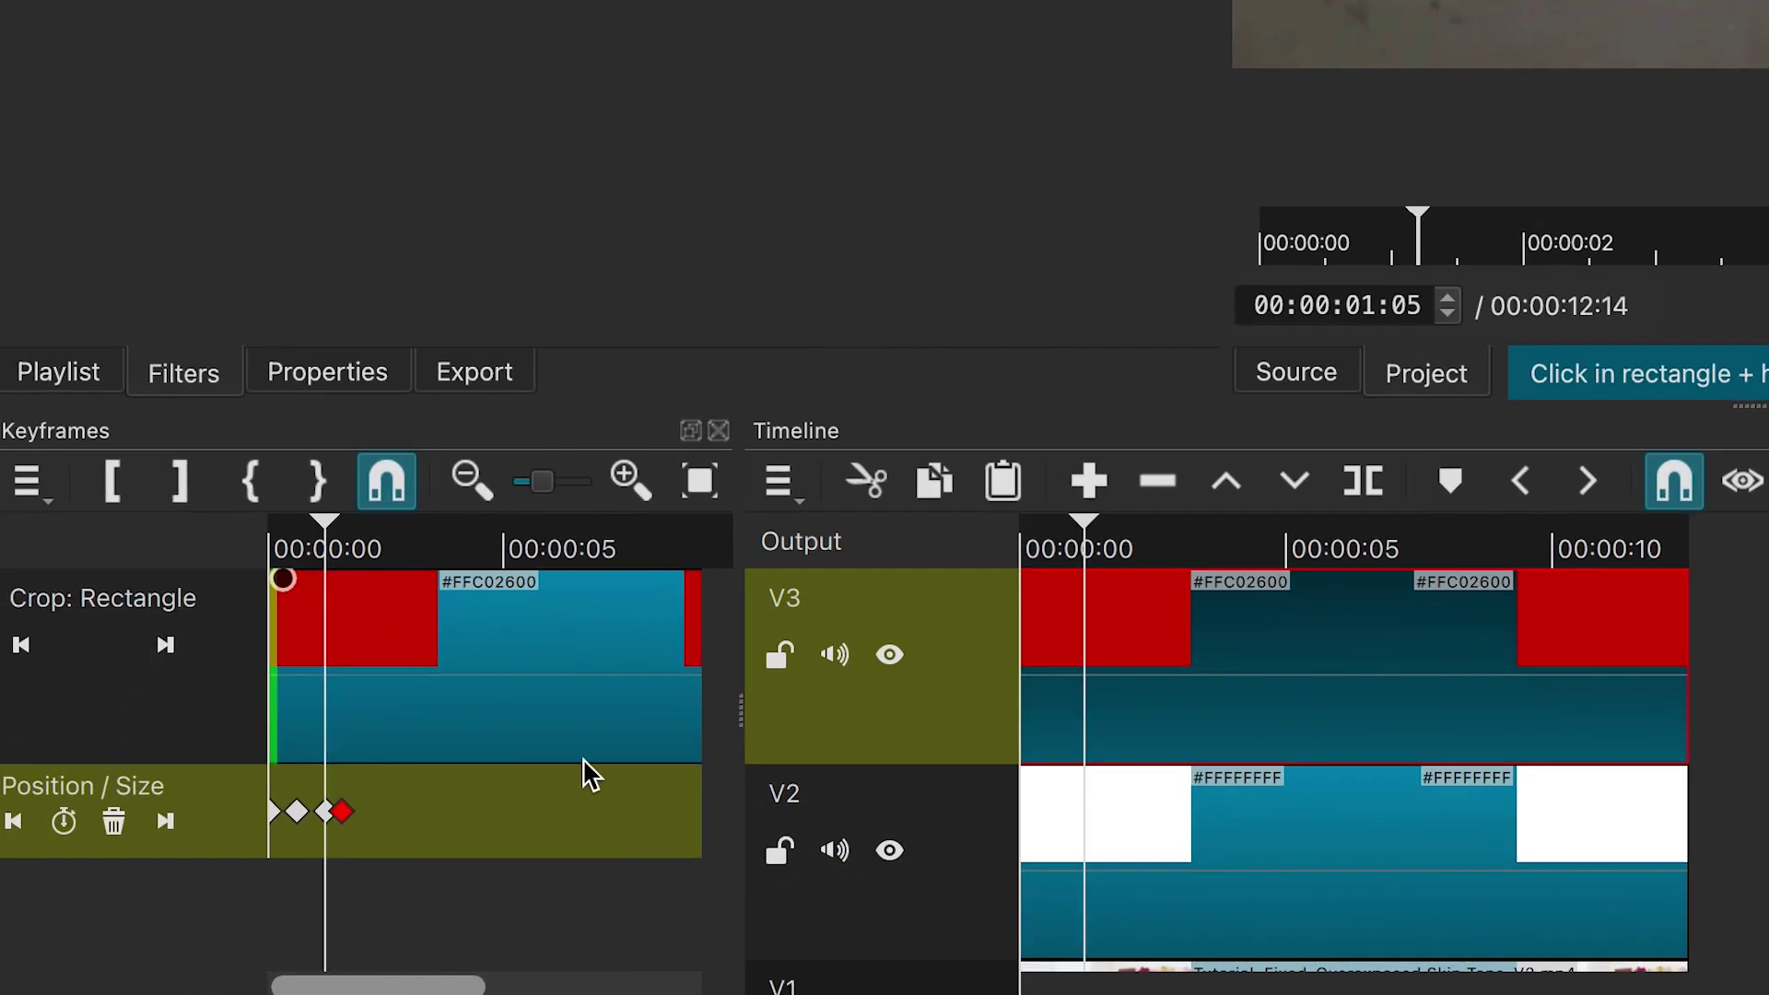
click(14, 821)
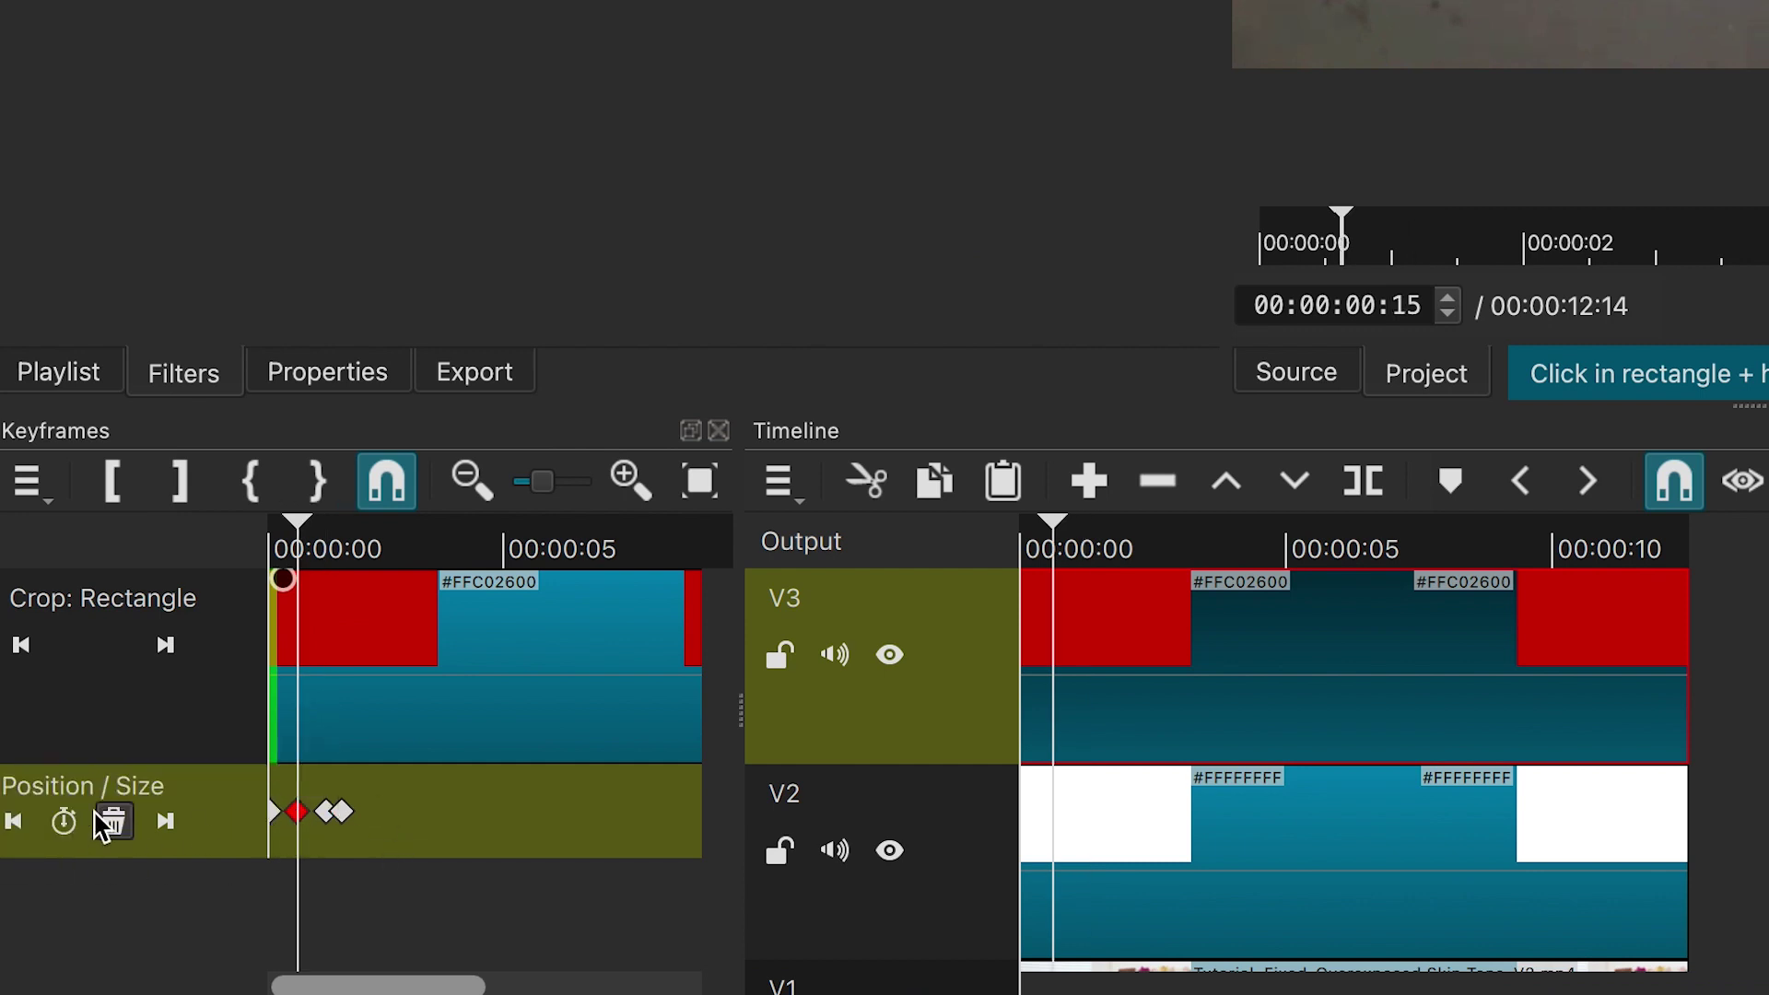
click(166, 823)
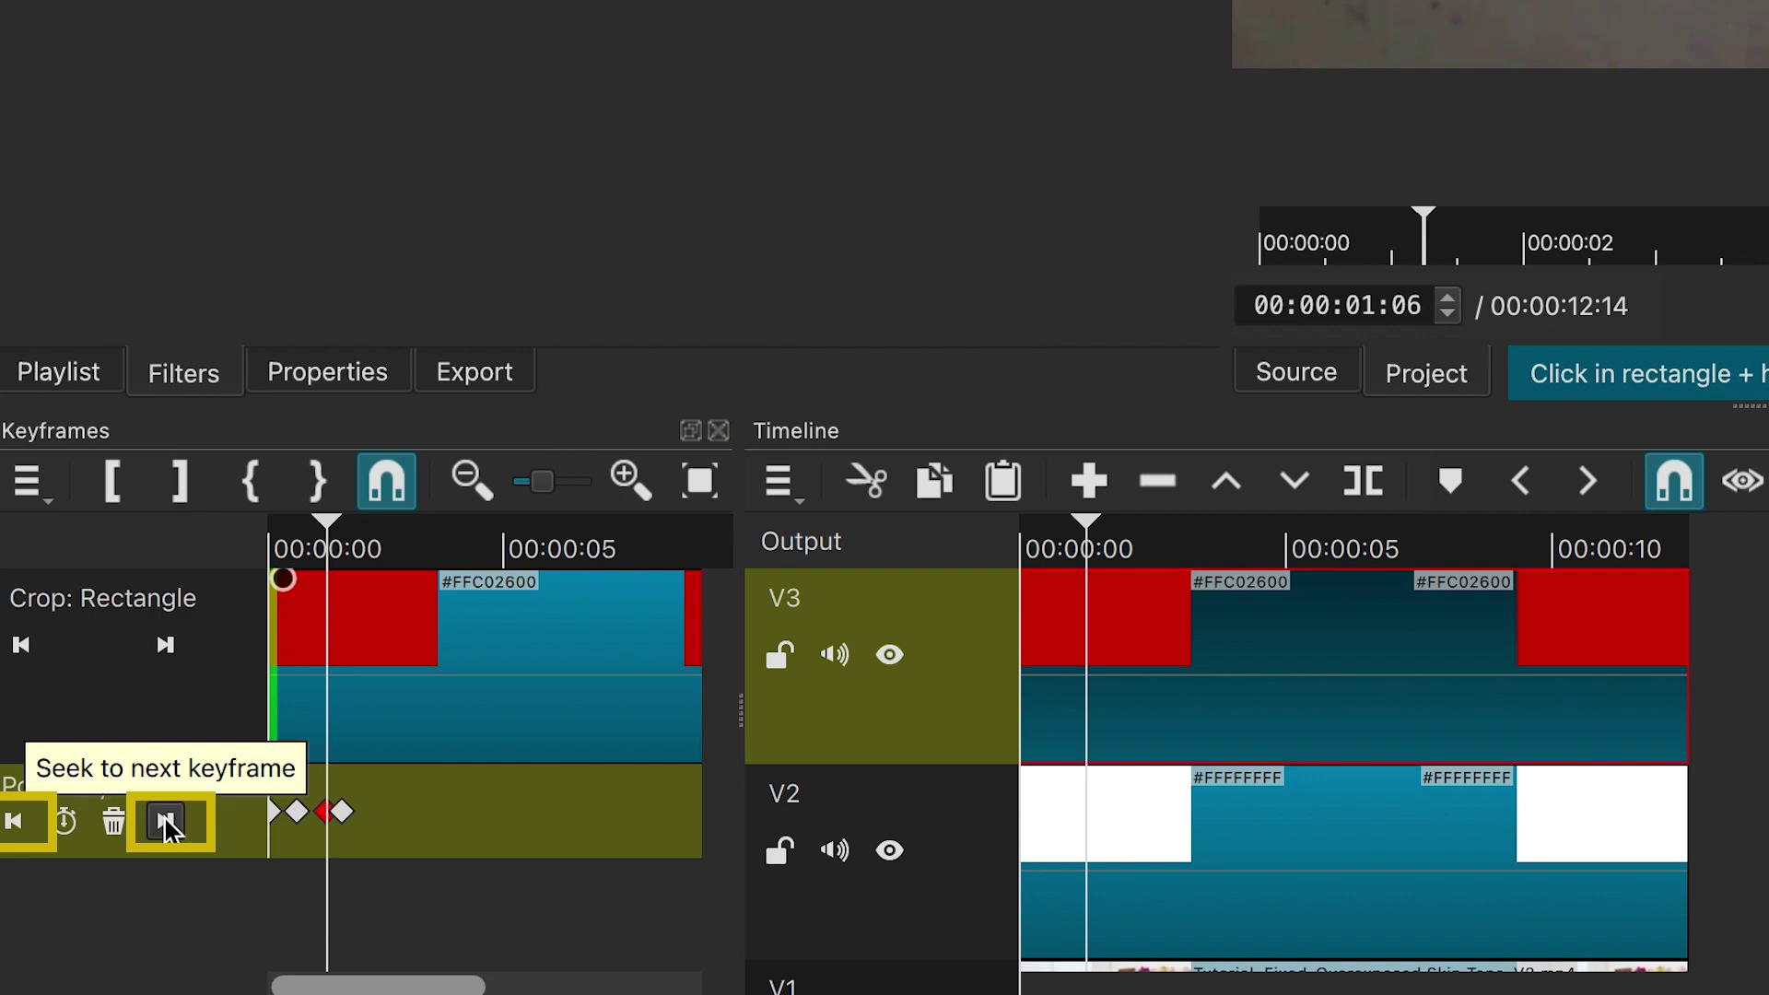
click(14, 821)
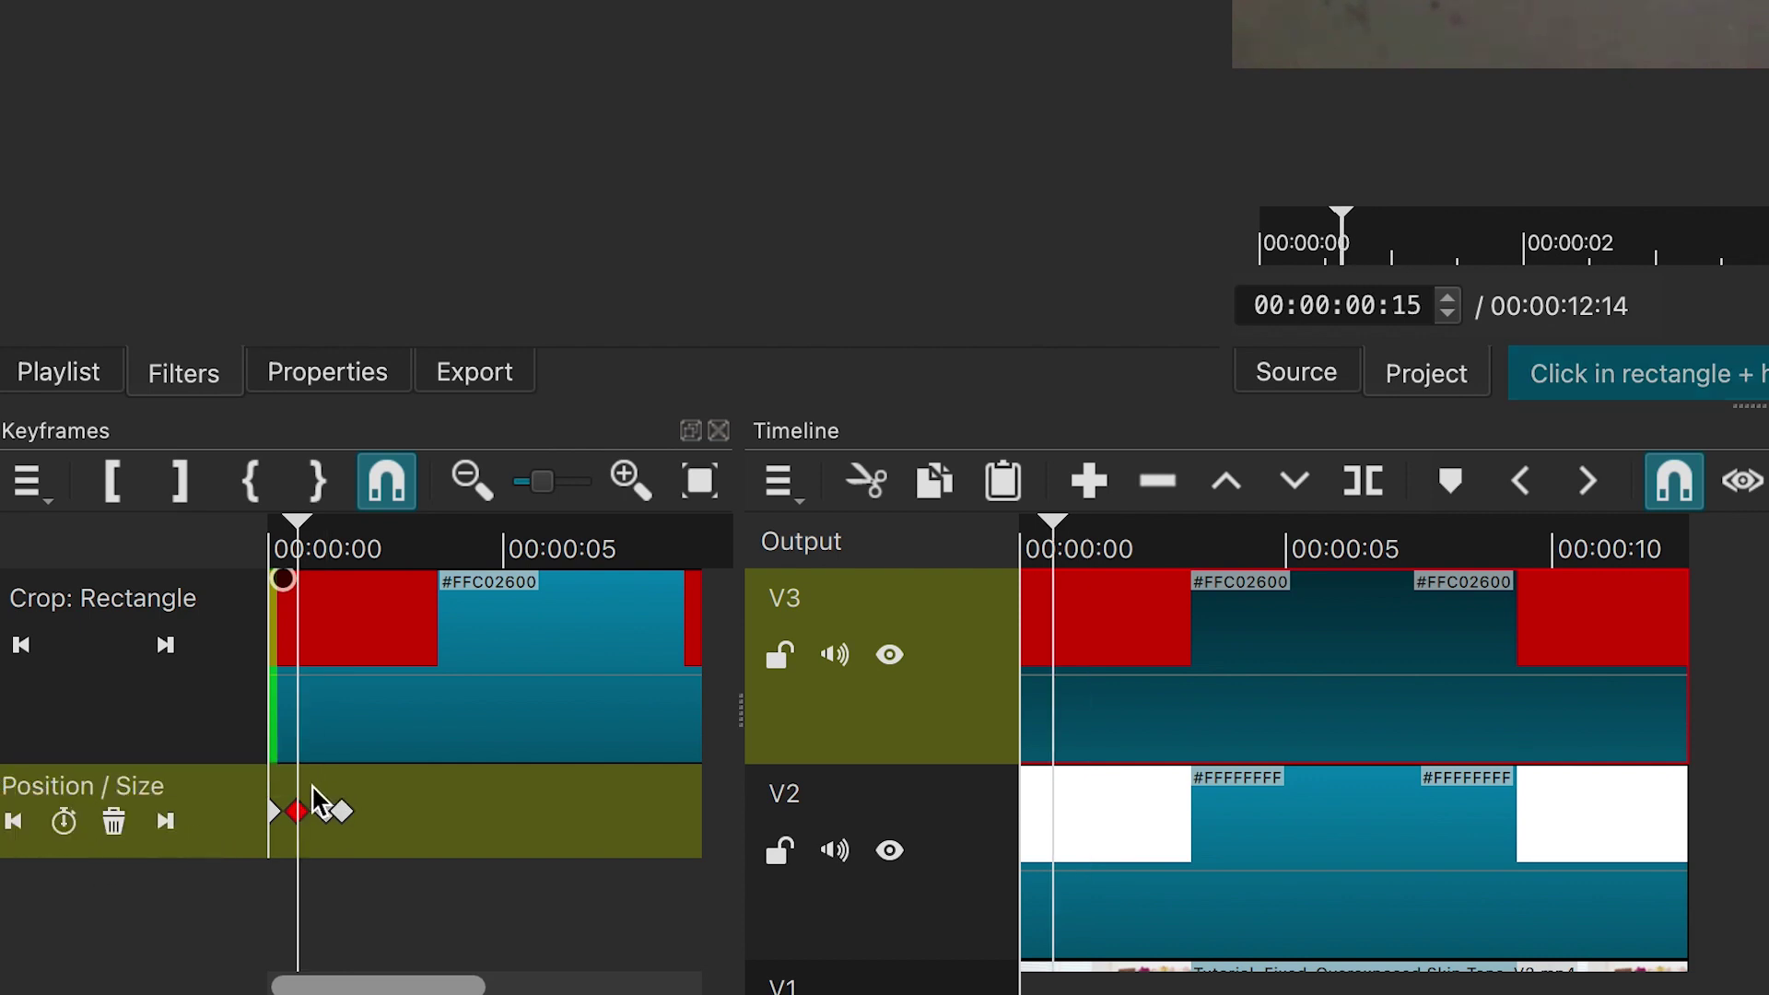
Enable Position/Size keyframing on the white clip and narrow its bar to 835 px wide
click(1166, 843)
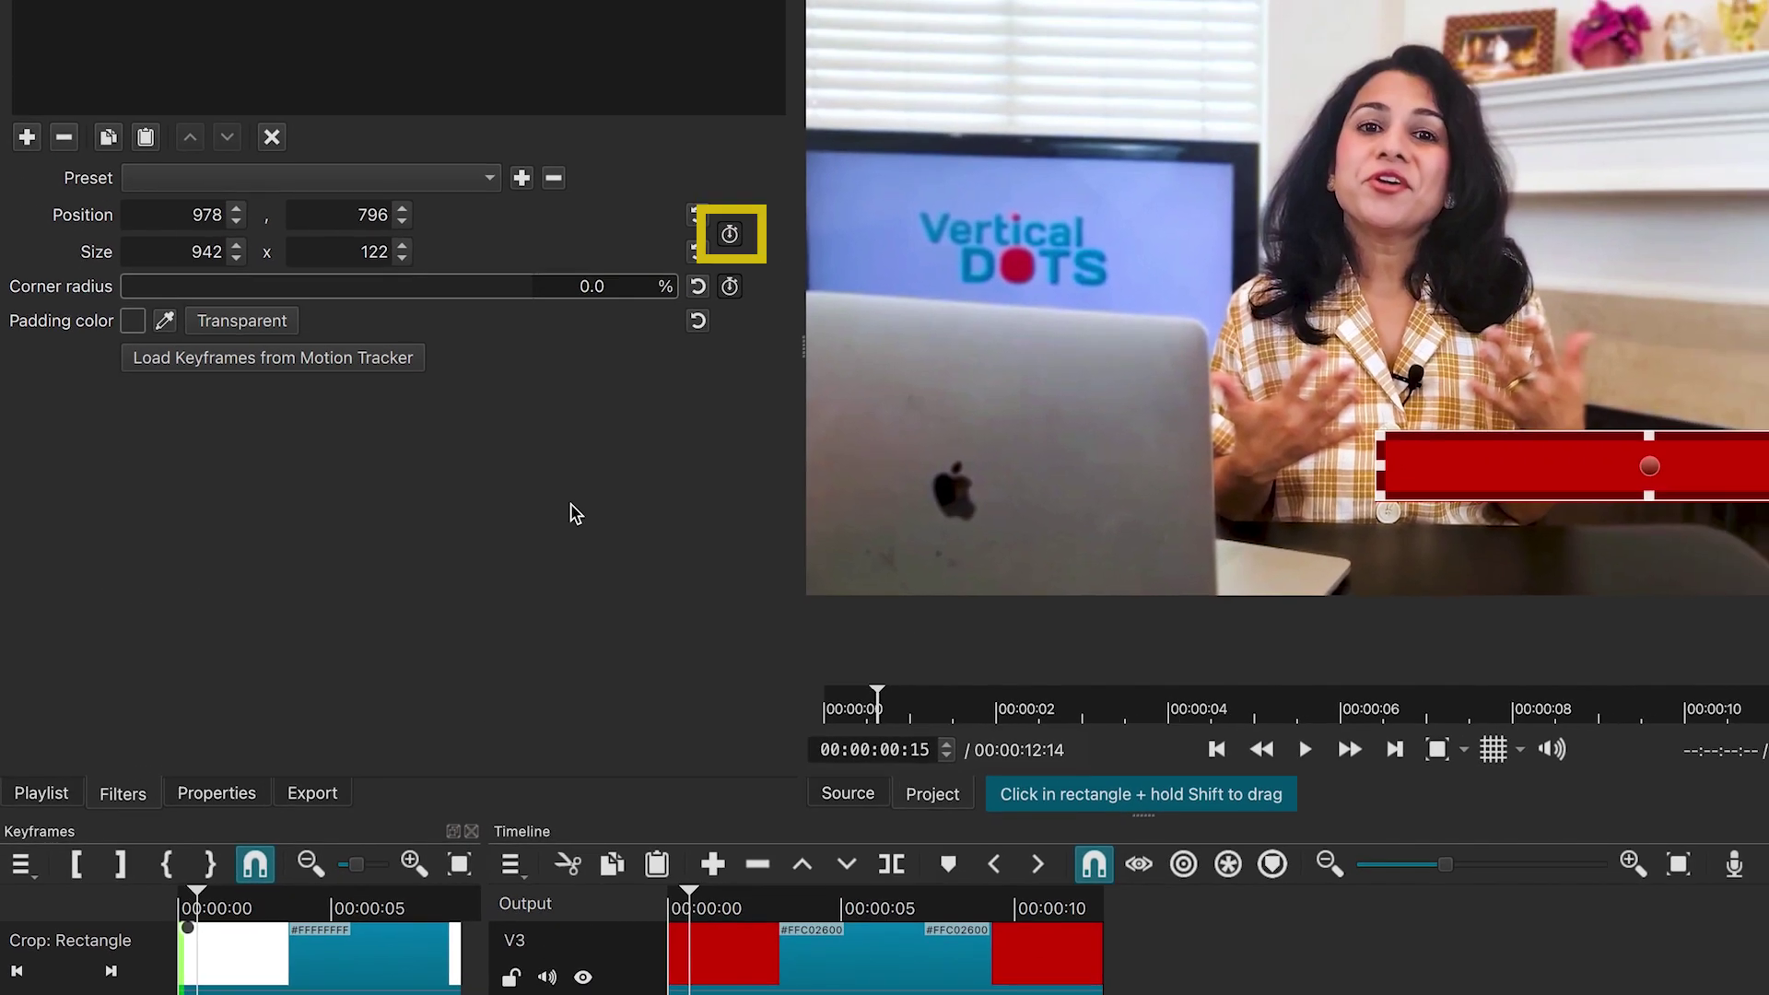
click(731, 234)
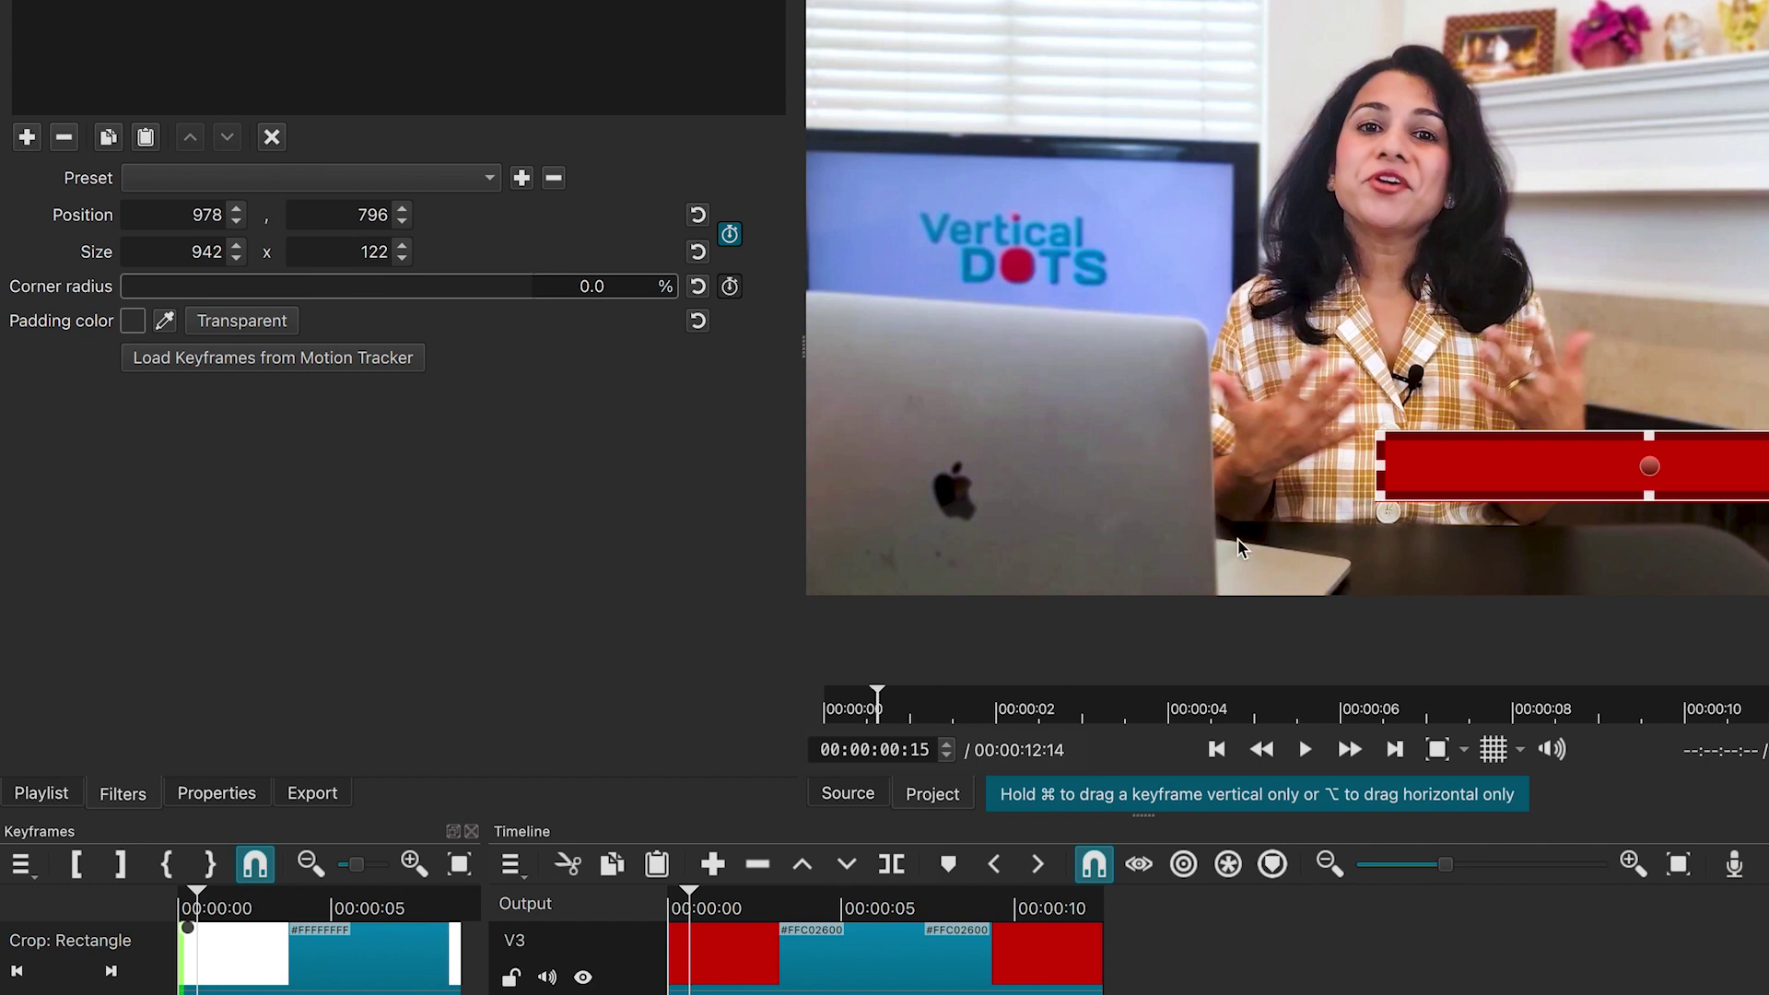
drag(1382, 463, 1446, 468)
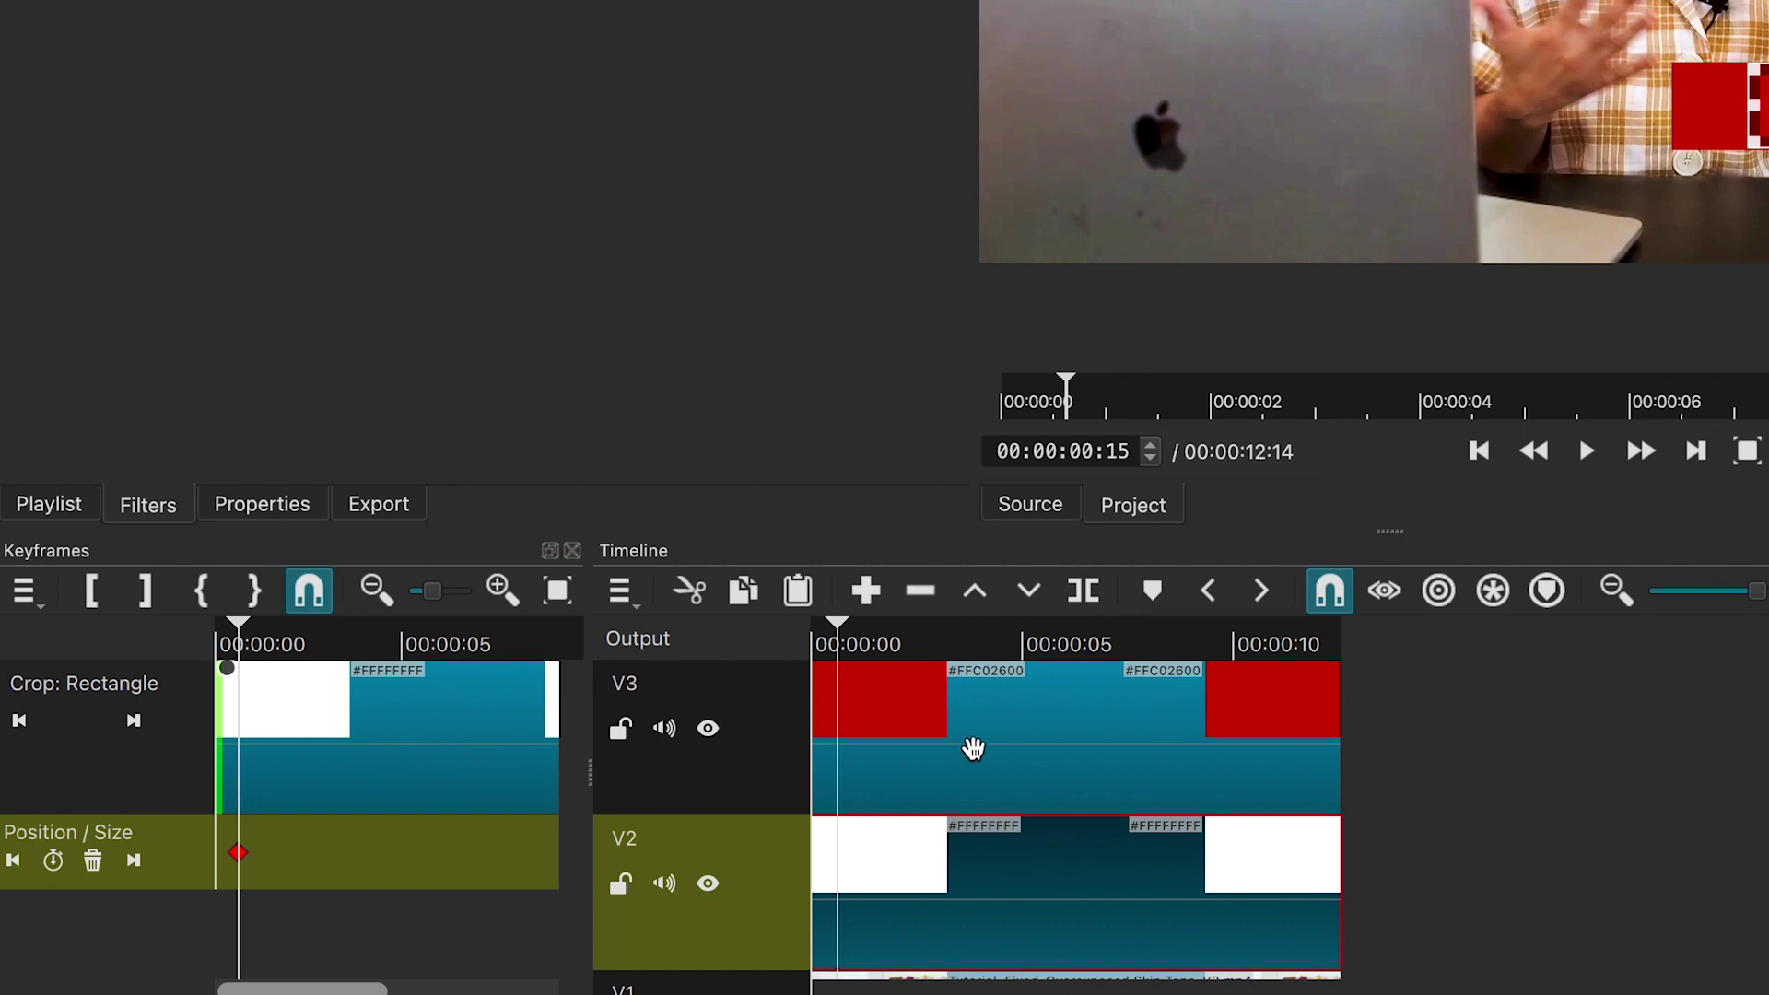
At the first keyframe, collapse the white bar to zero width
click(973, 748)
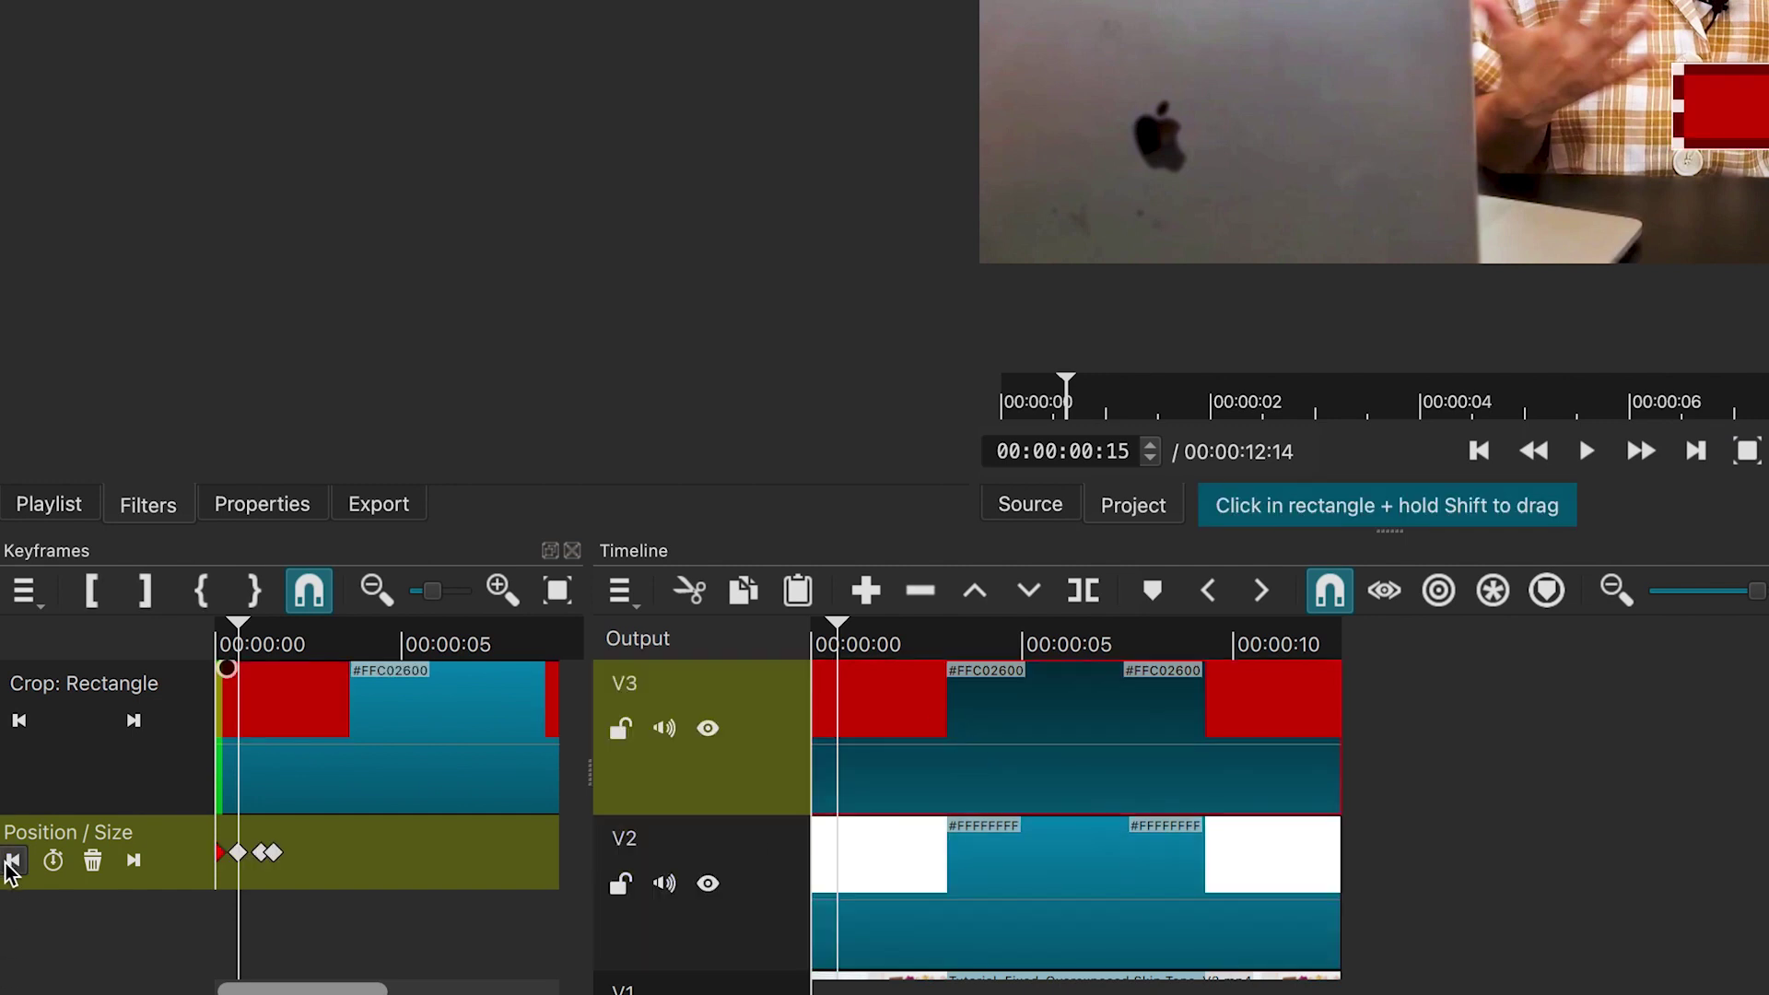
click(11, 863)
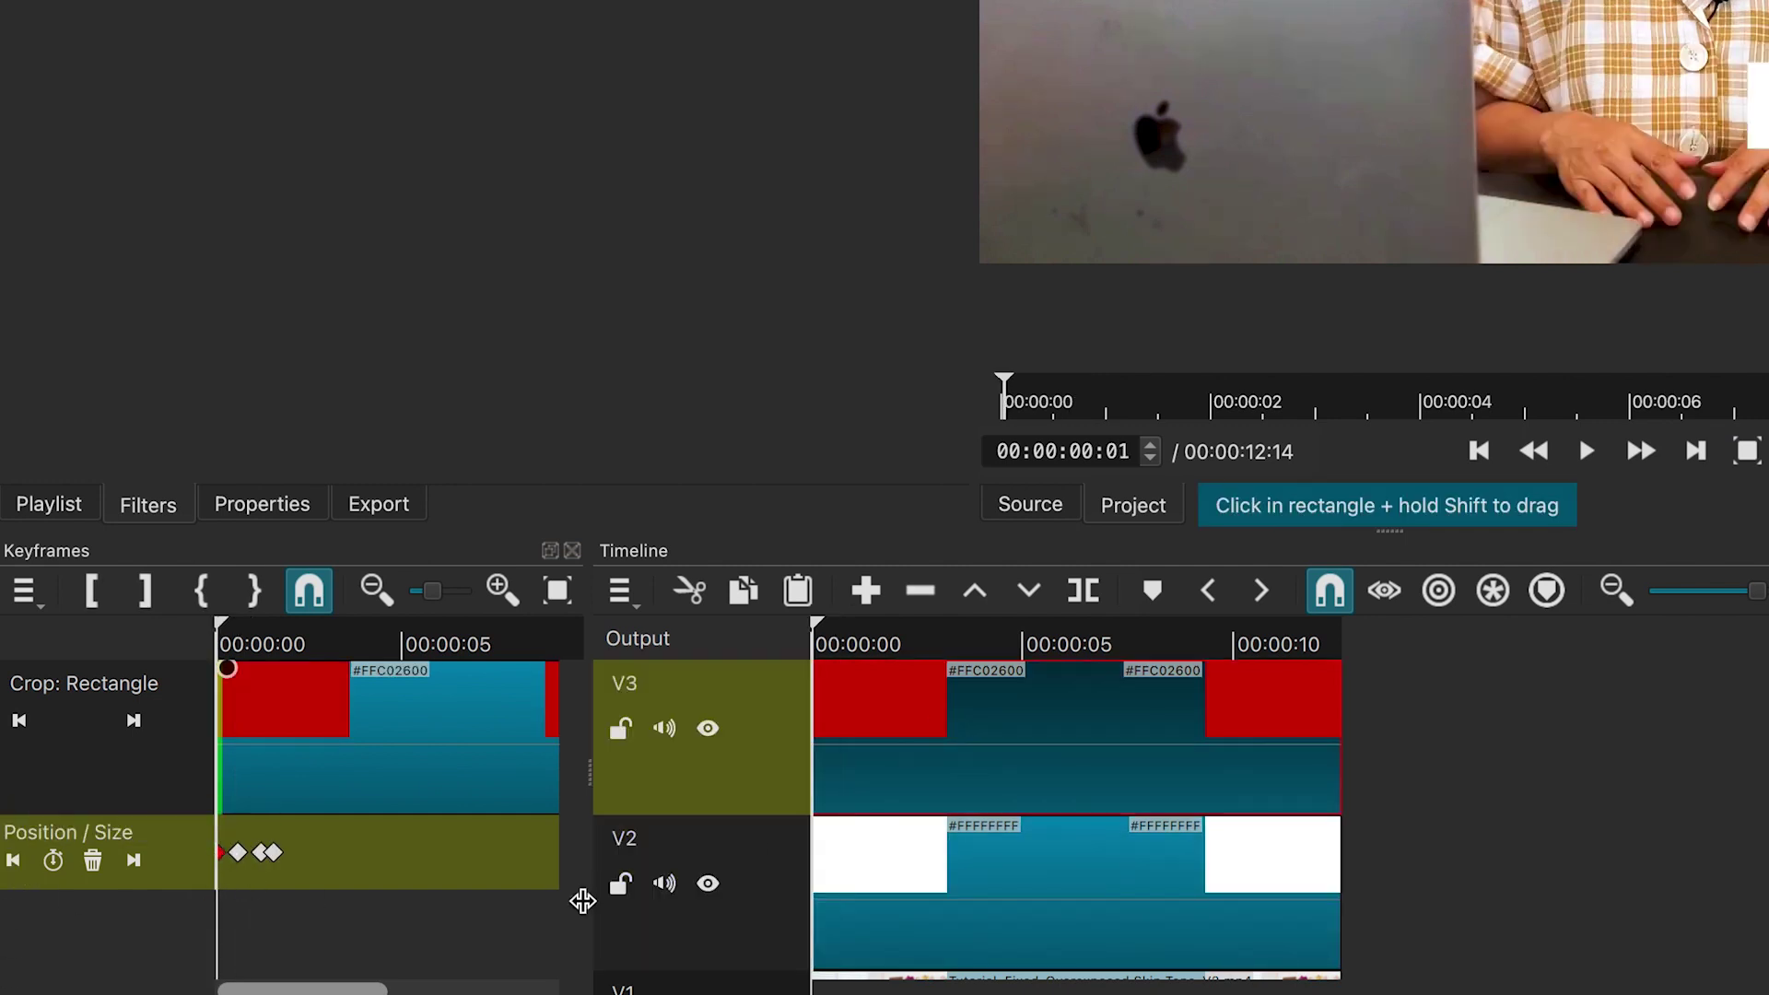
click(989, 866)
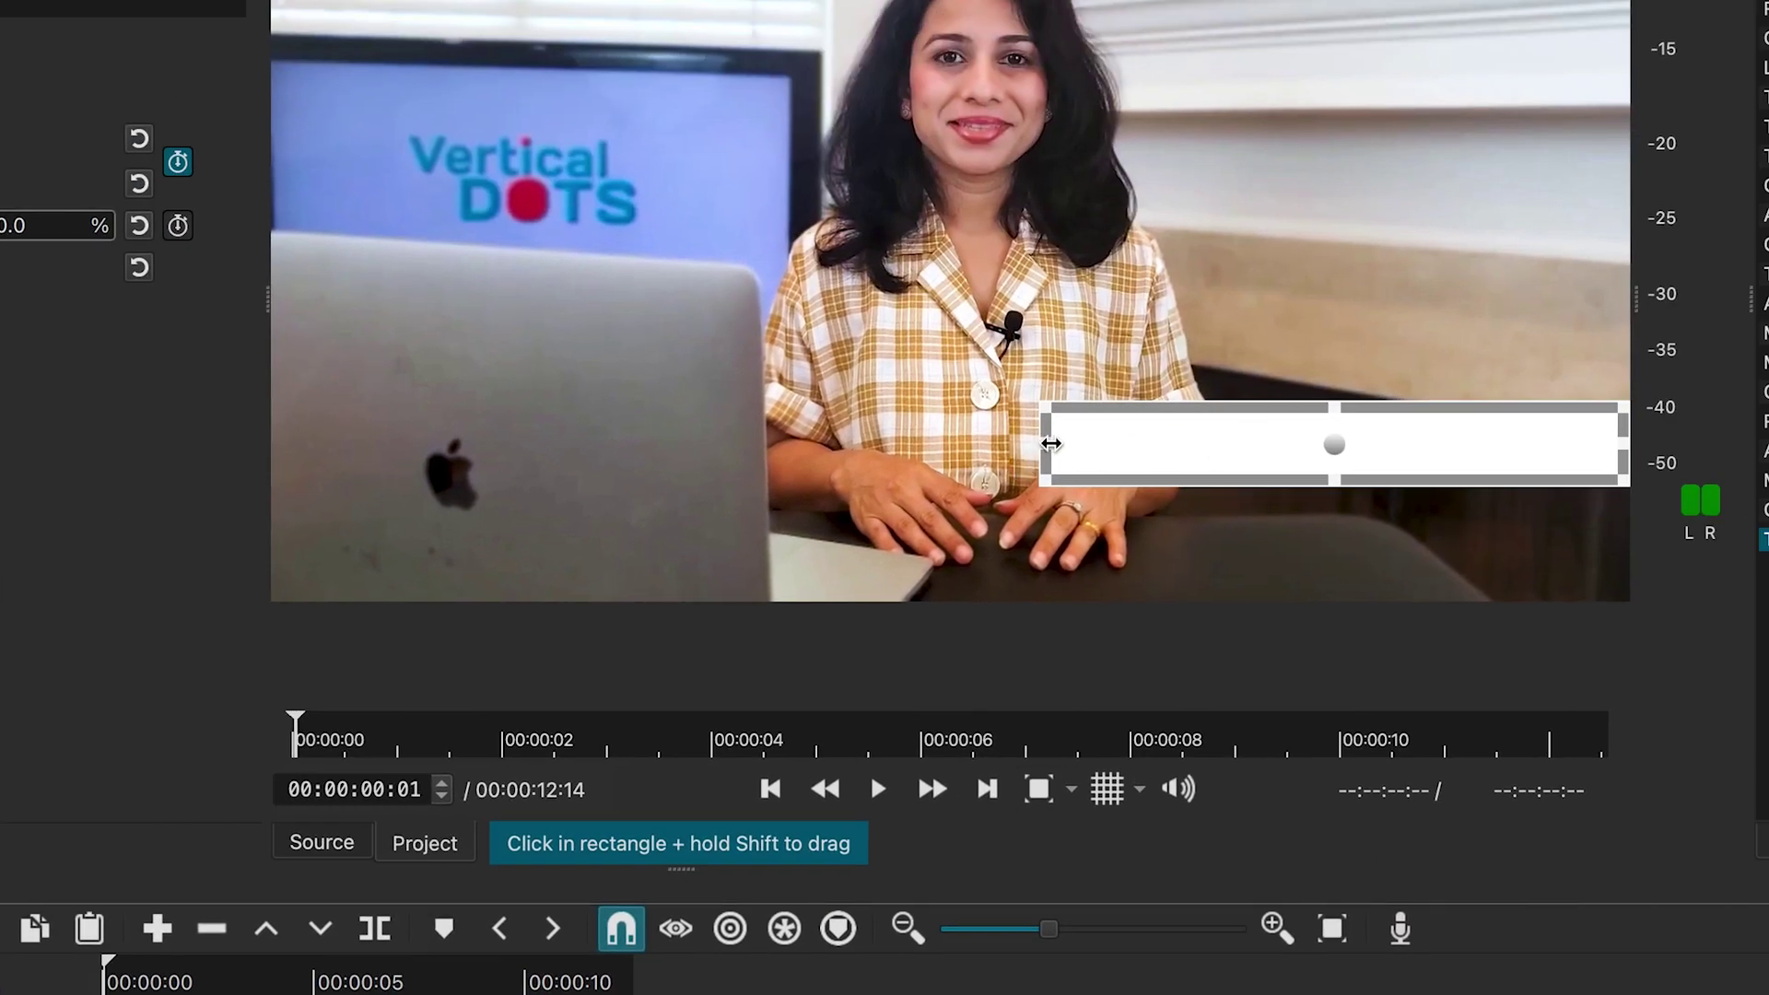
drag(1051, 444, 1666, 455)
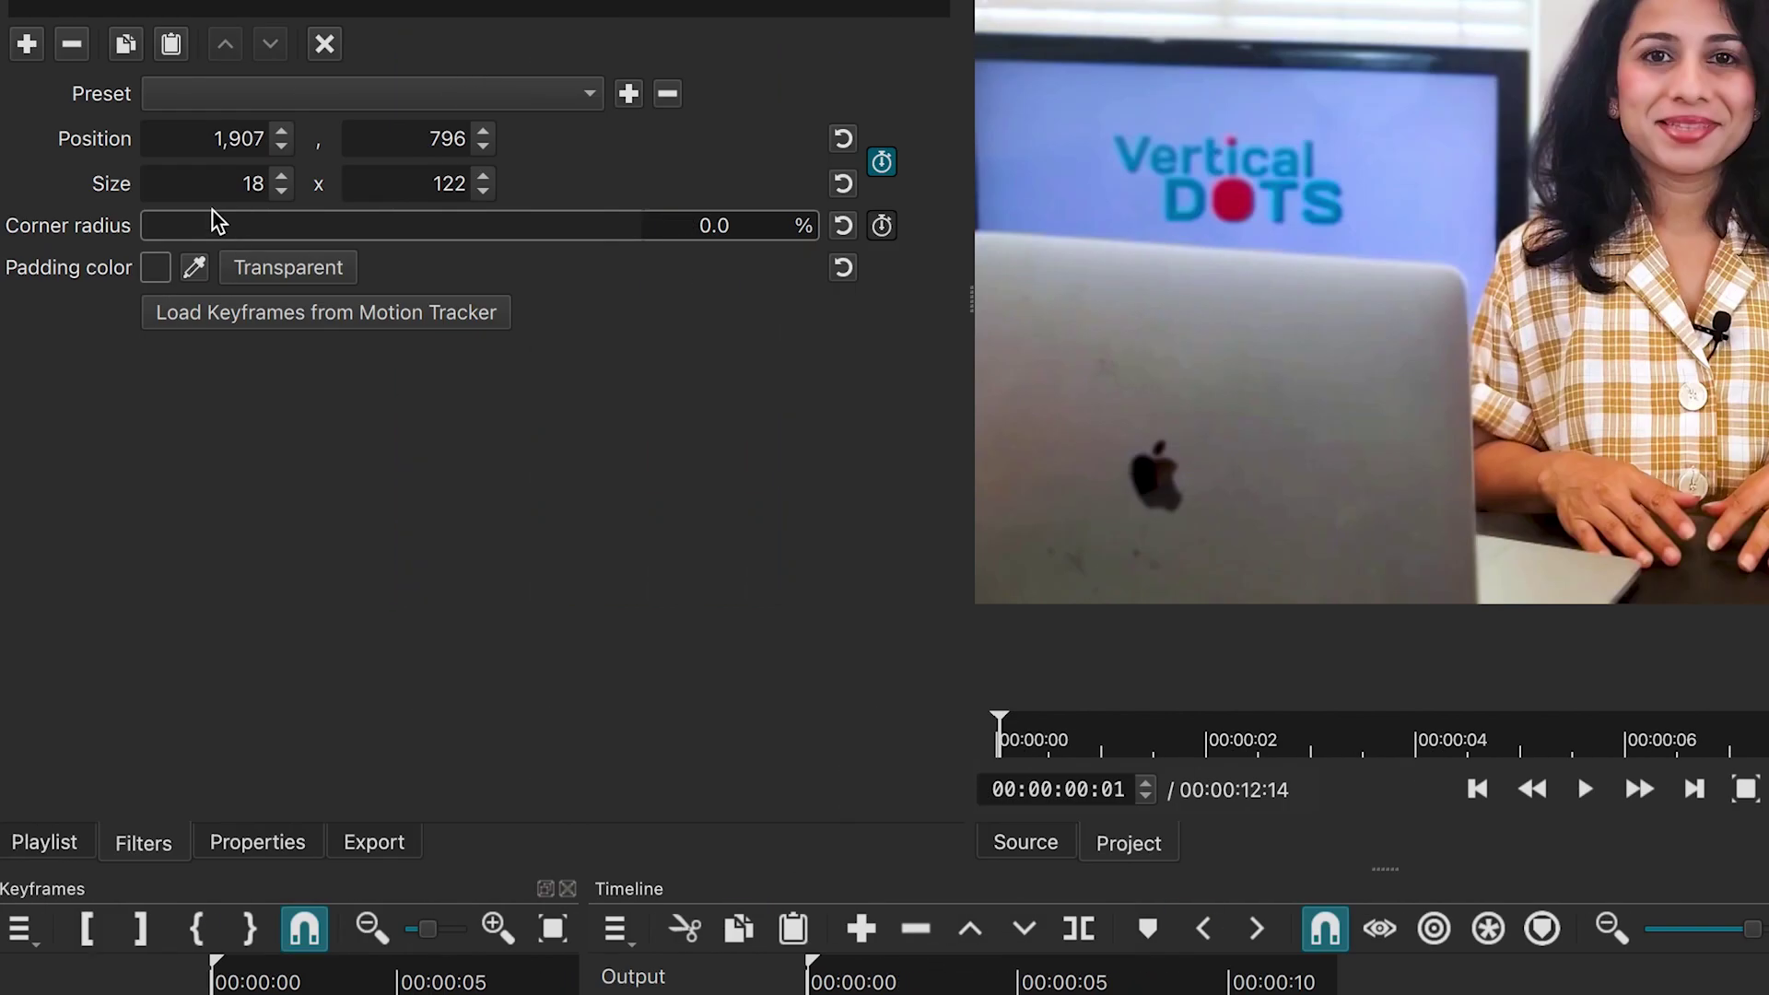
click(255, 188)
drag(255, 188, 296, 187)
text(0)
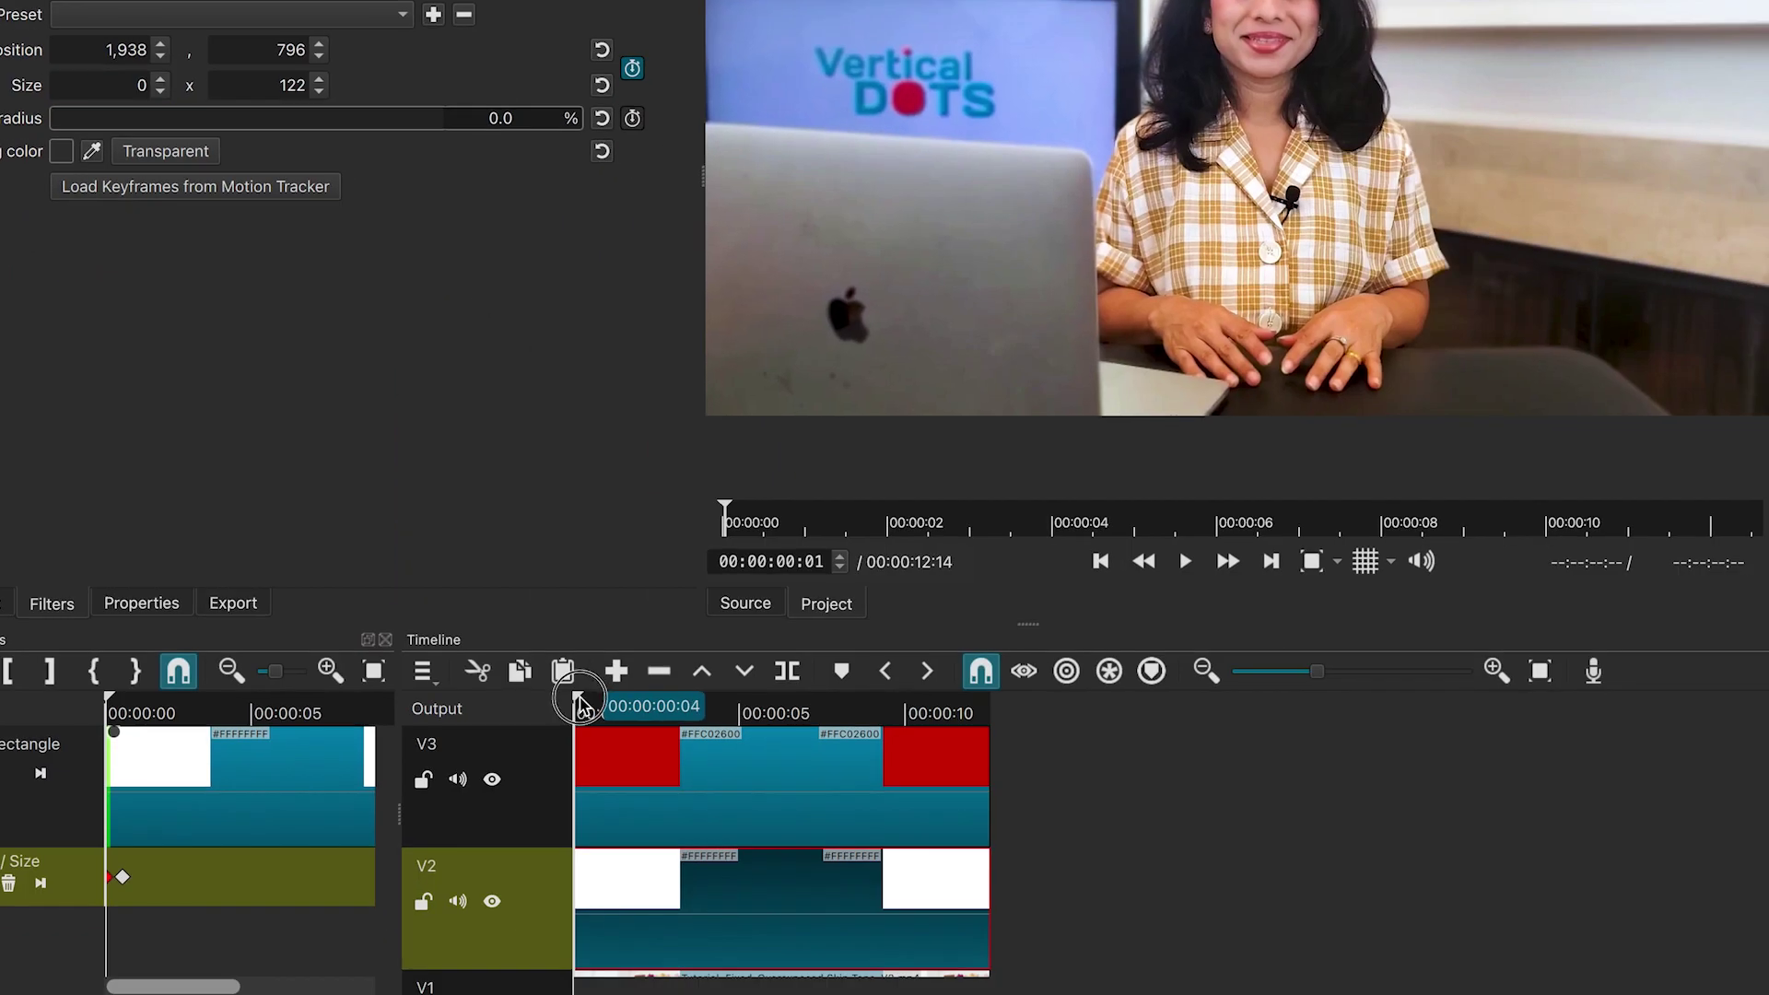
Widen the white bar to 855 px at 00:00:00:15 and preview the animation near two seconds
drag(818, 983, 893, 971)
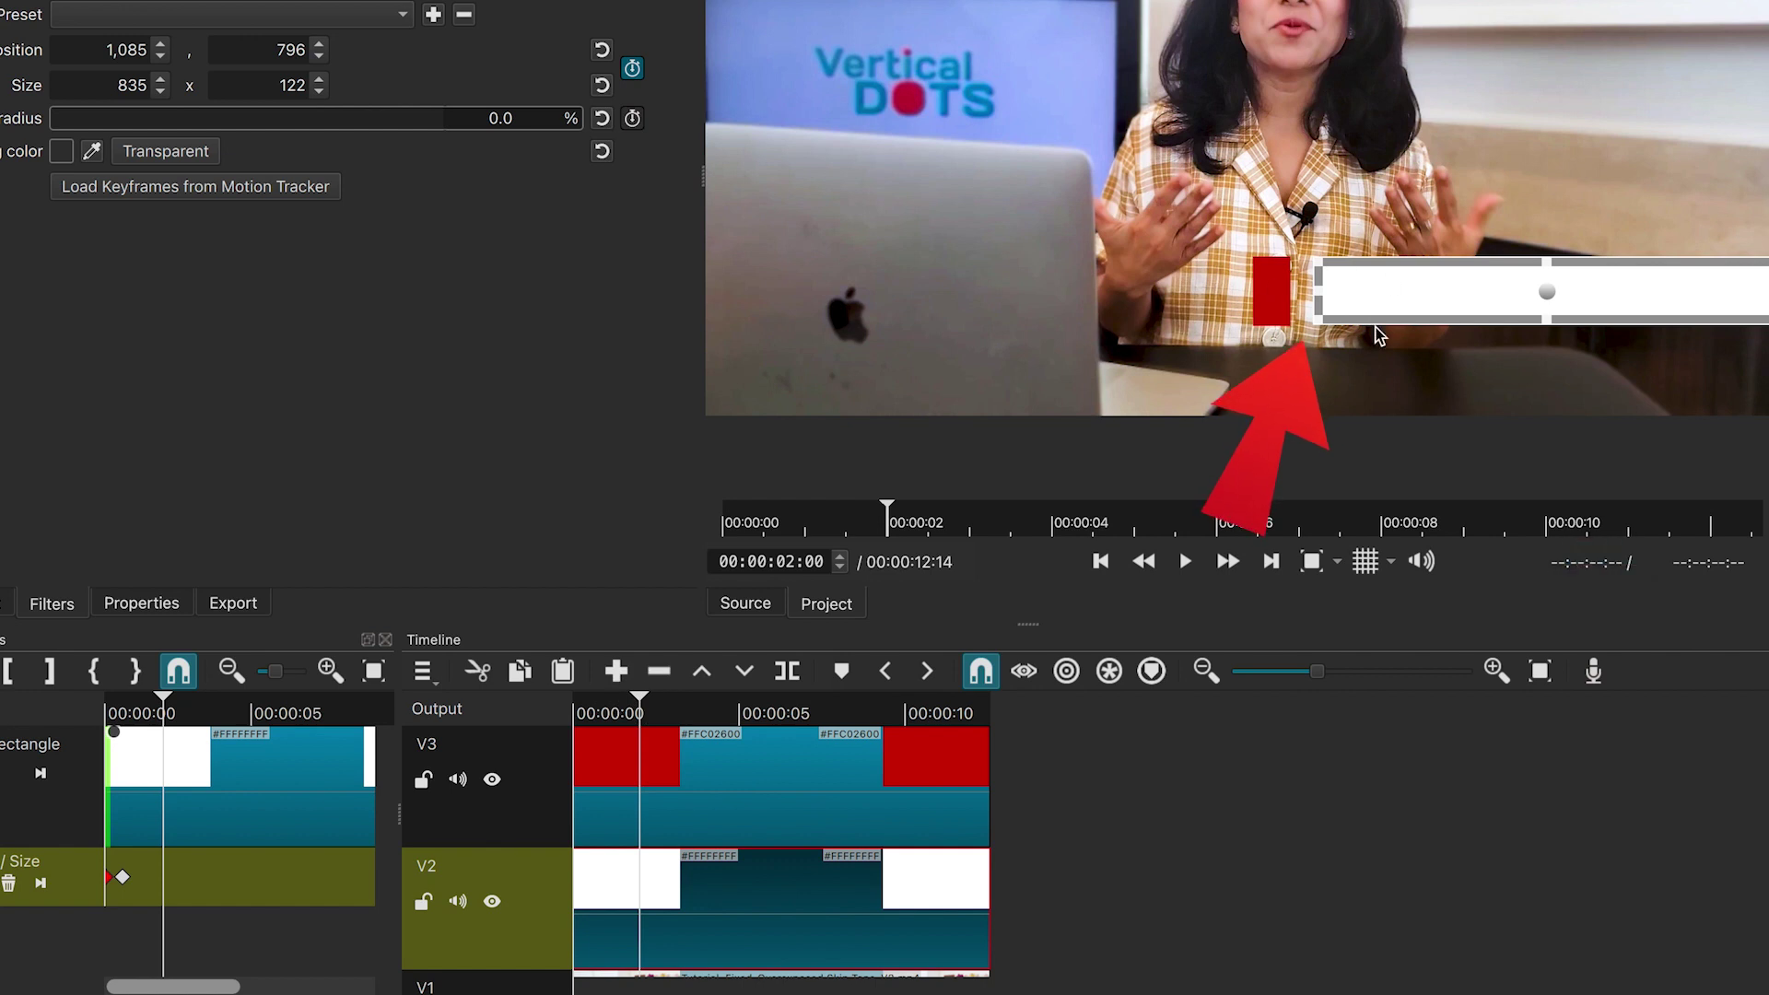
click(12, 884)
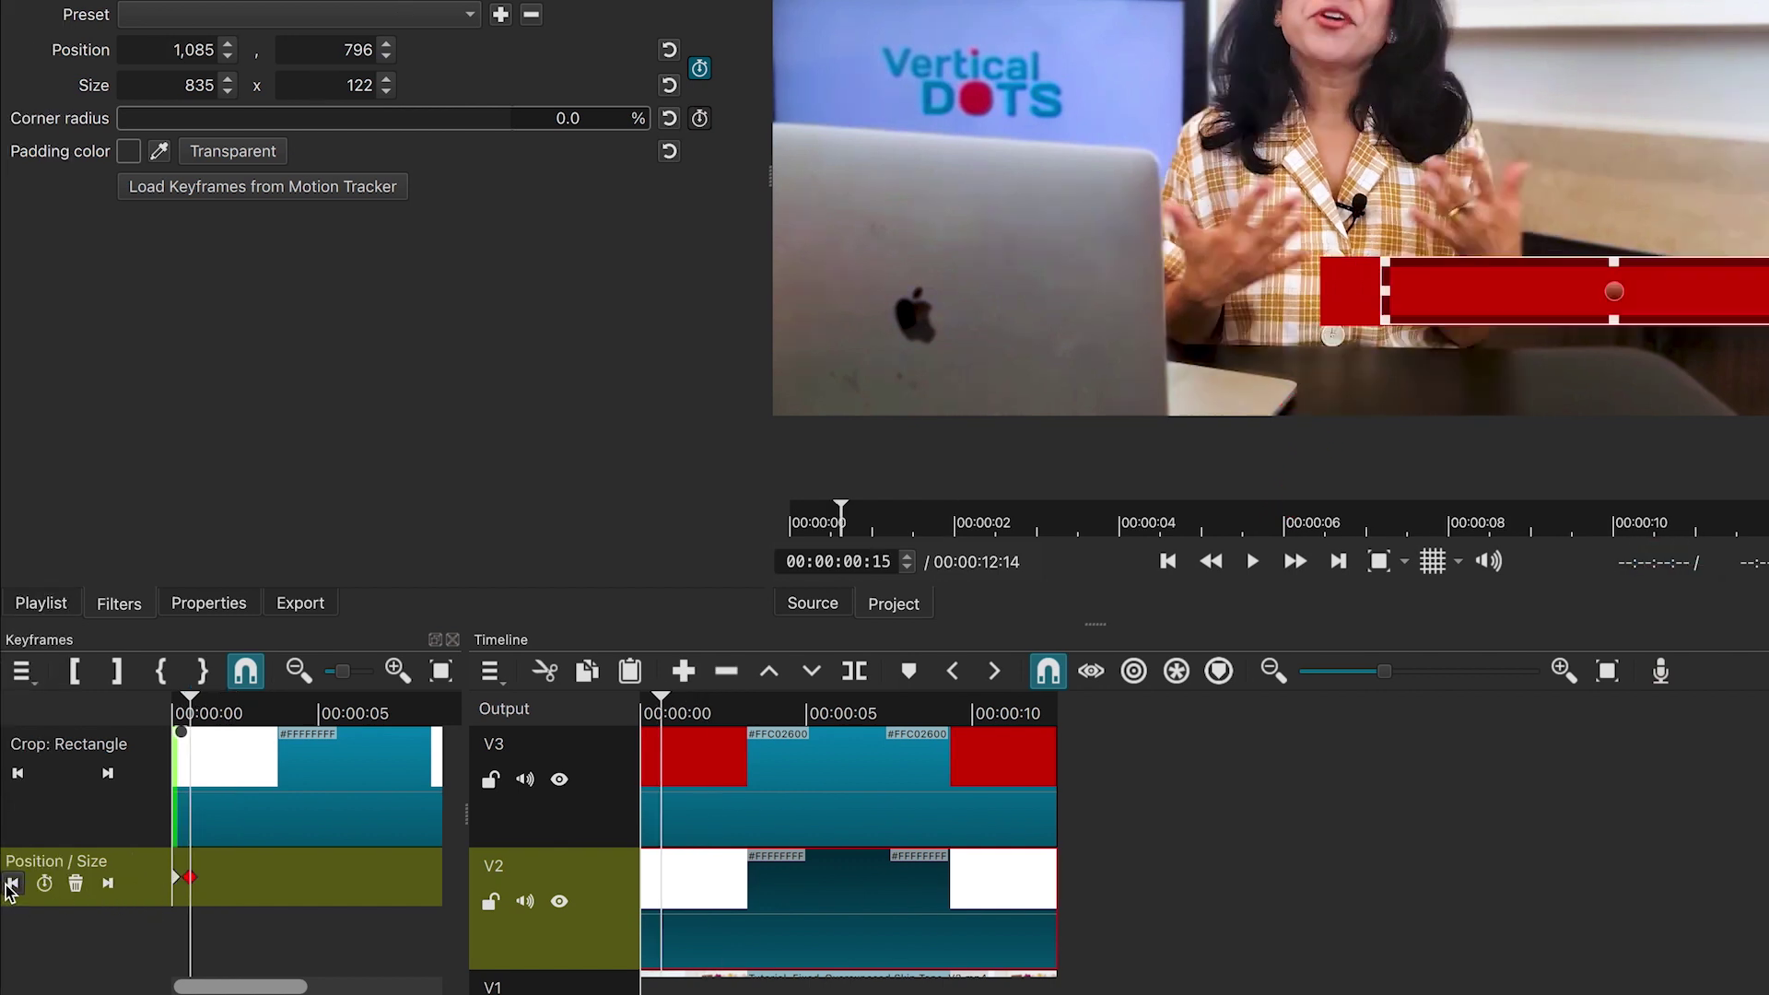
mouse_move(1381, 291)
mouse_down()
mouse_move(1358, 291)
mouse_move(1373, 291)
mouse_up()
drag(683, 697, 719, 709)
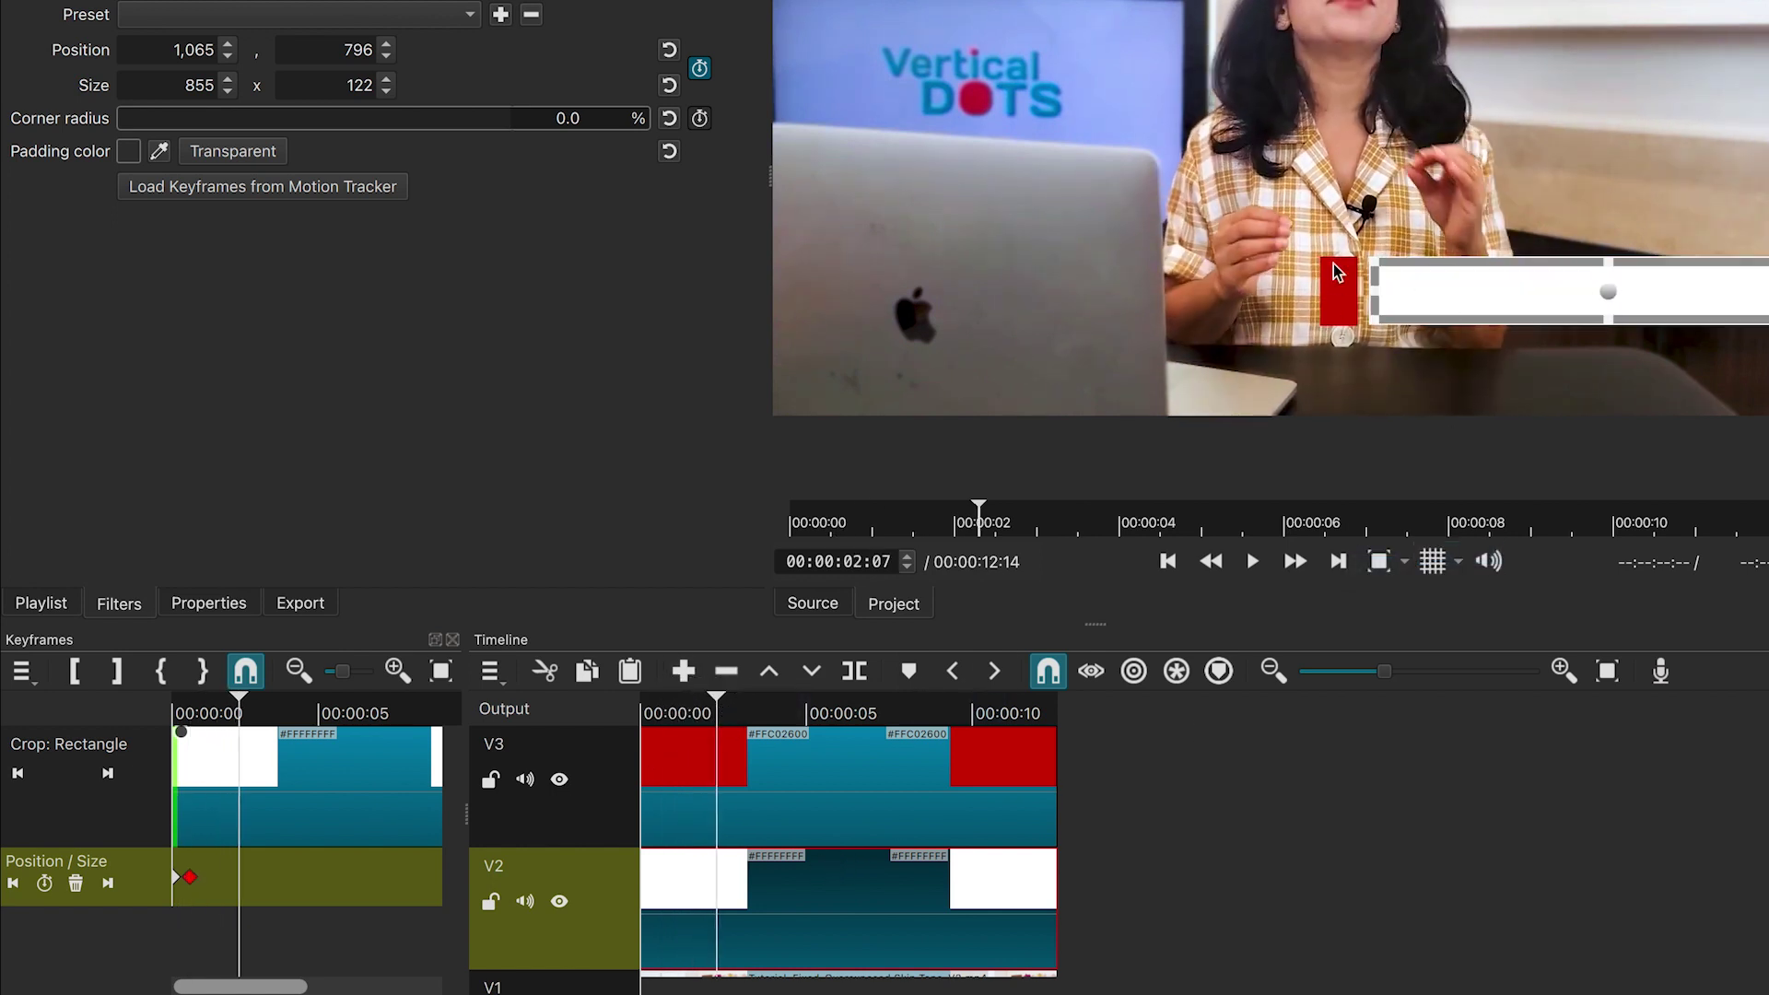
click(489, 671)
Add a new V4 video track and move the keyframed red bar clip from V3 onto it
mouse_move(565, 704)
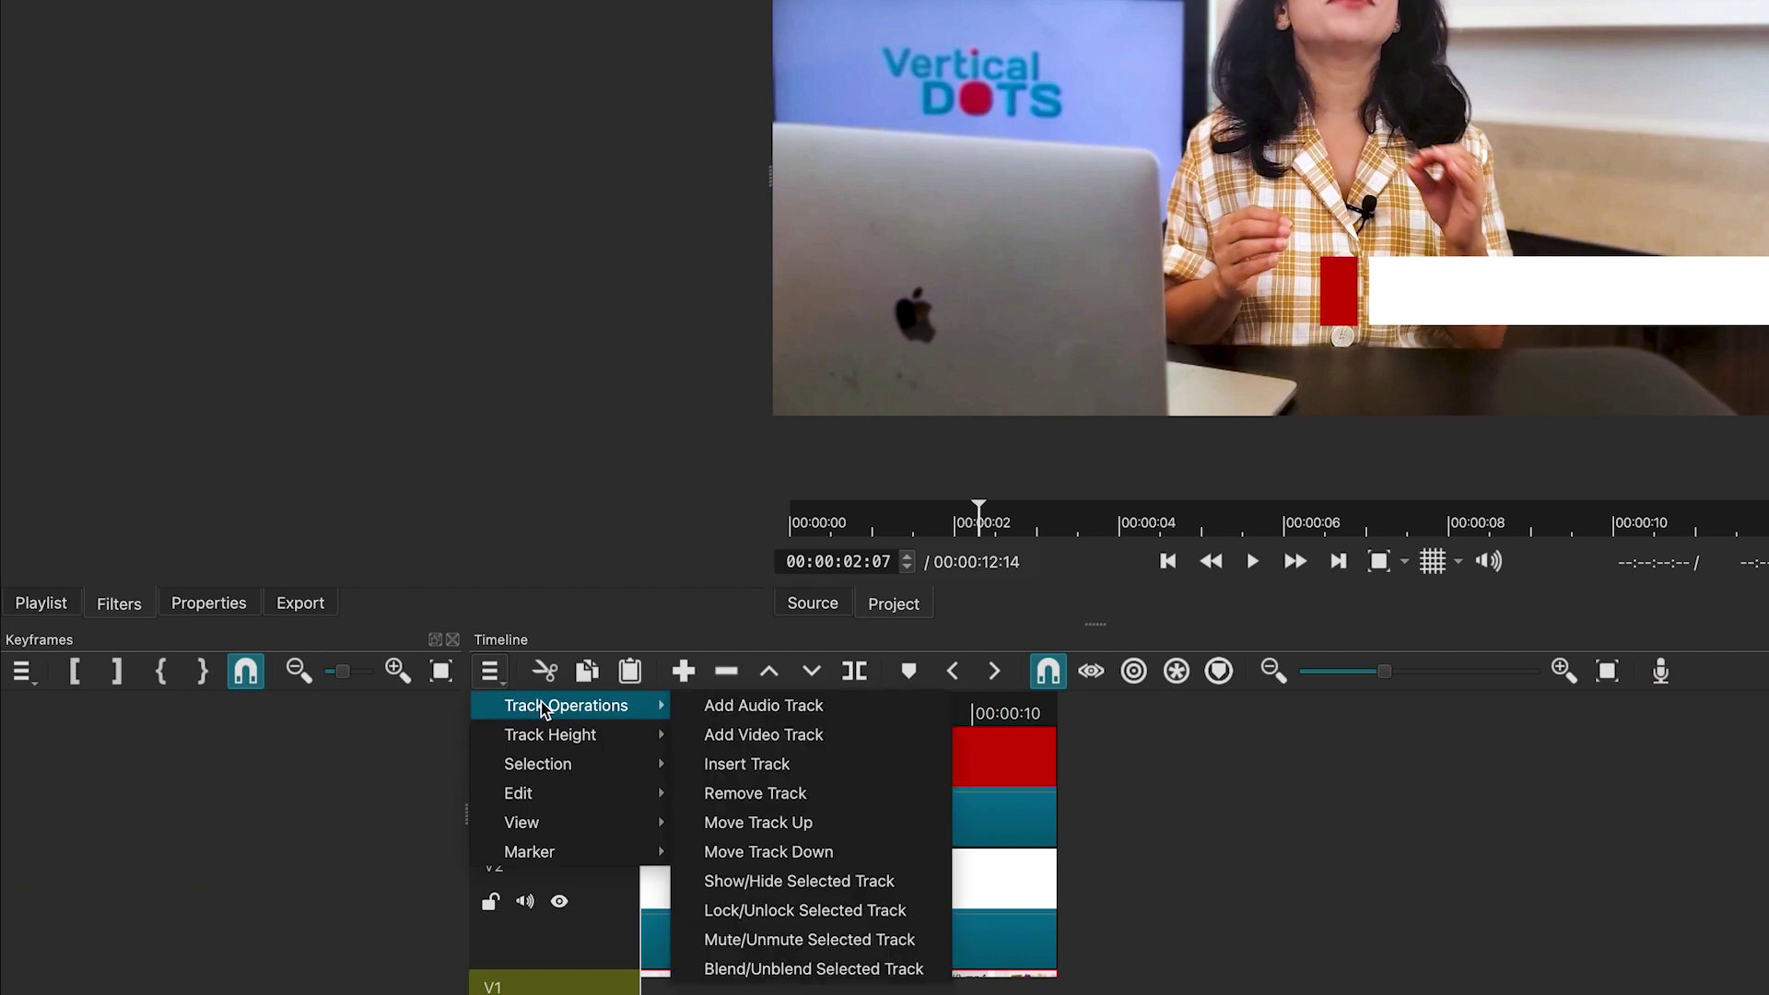
click(781, 737)
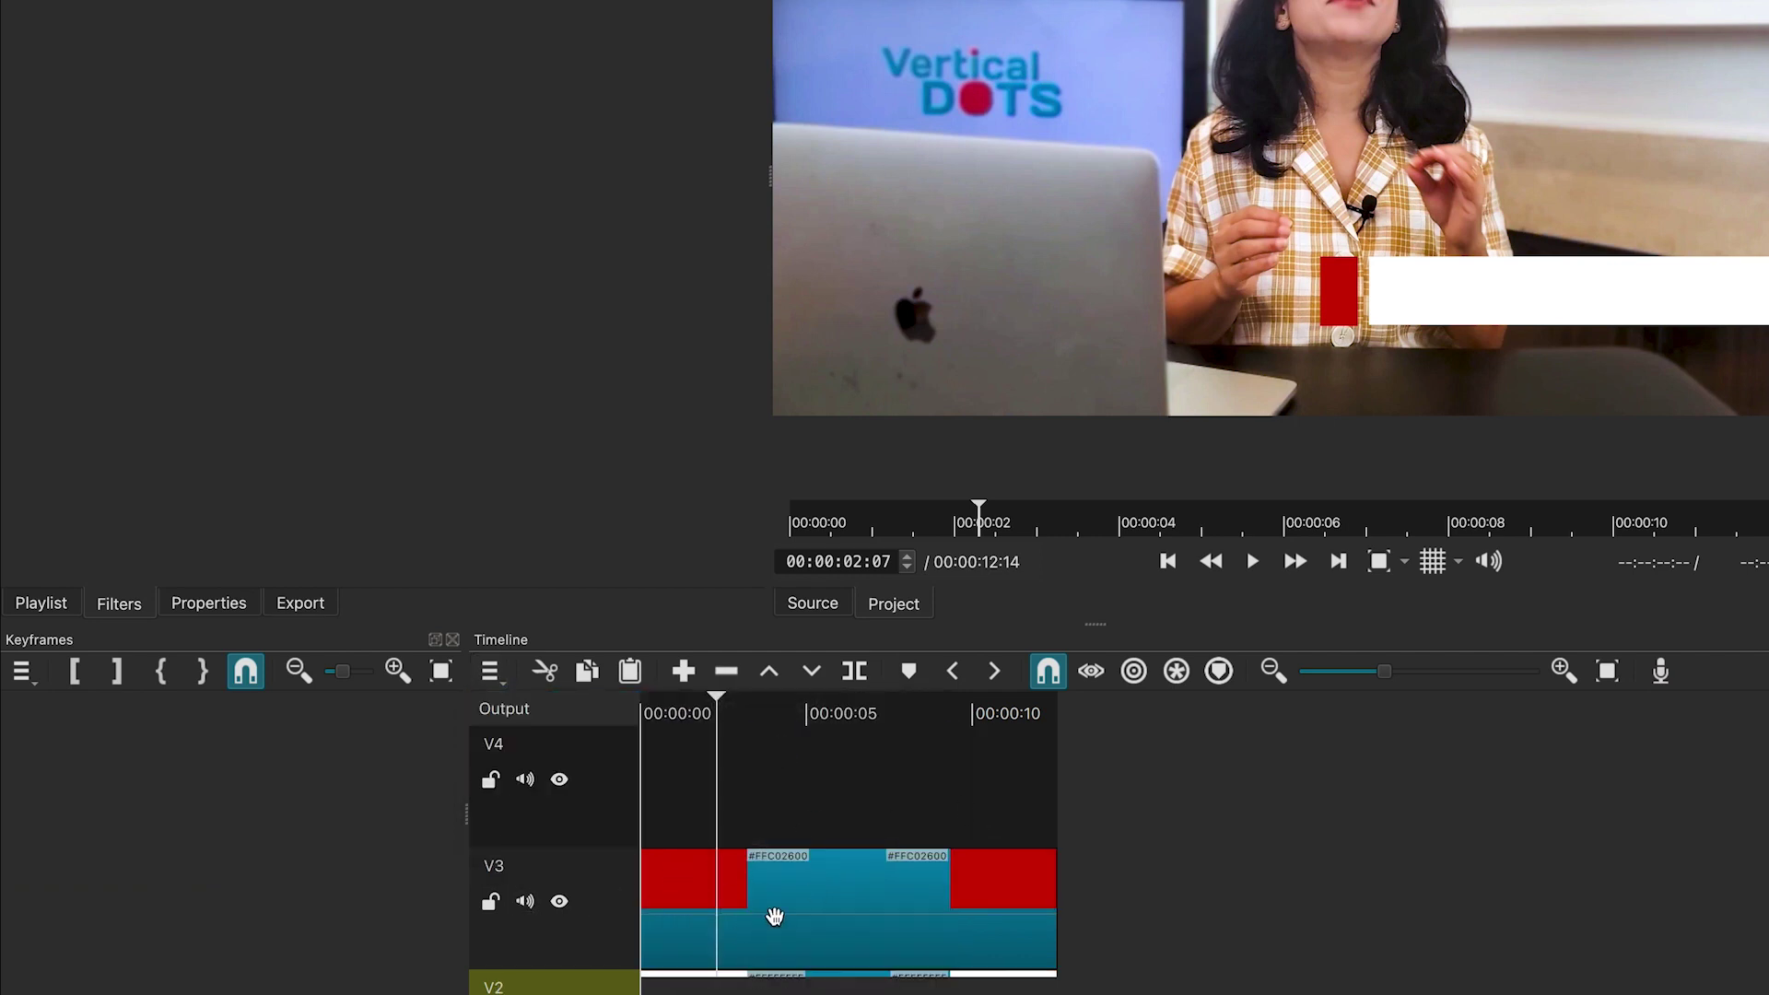
drag(774, 915, 794, 800)
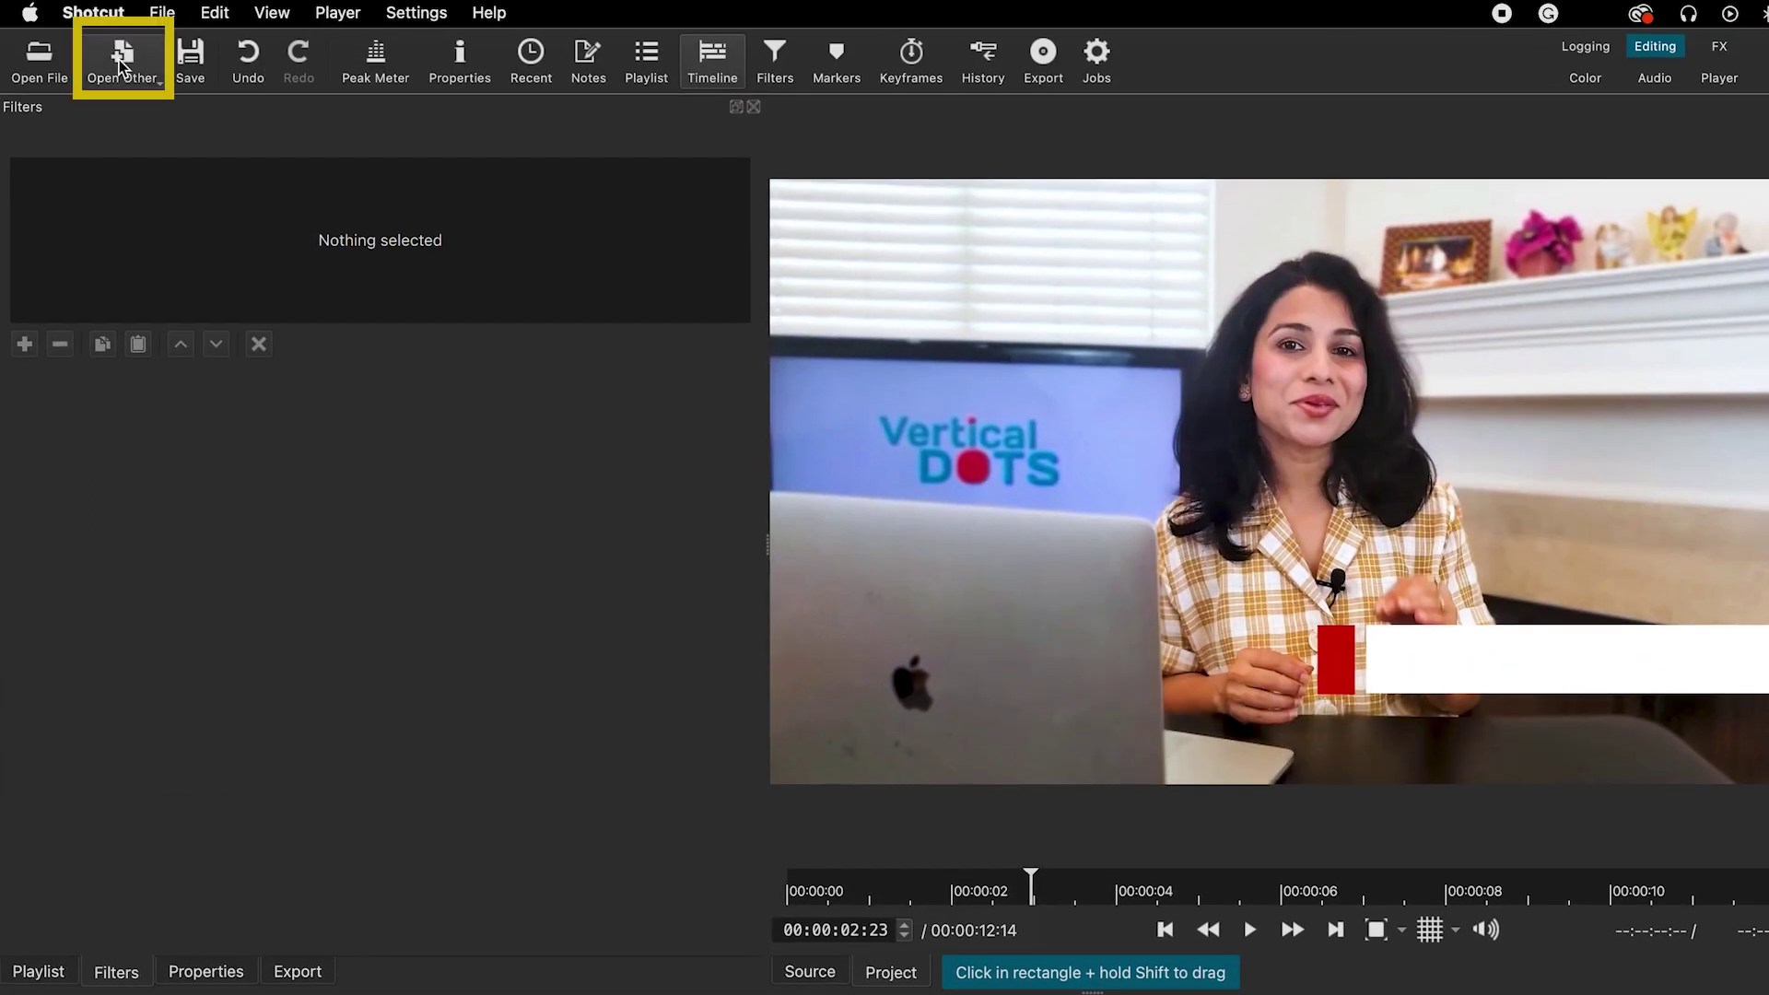
Create a new Text source and place the text clip onto track V3
click(121, 63)
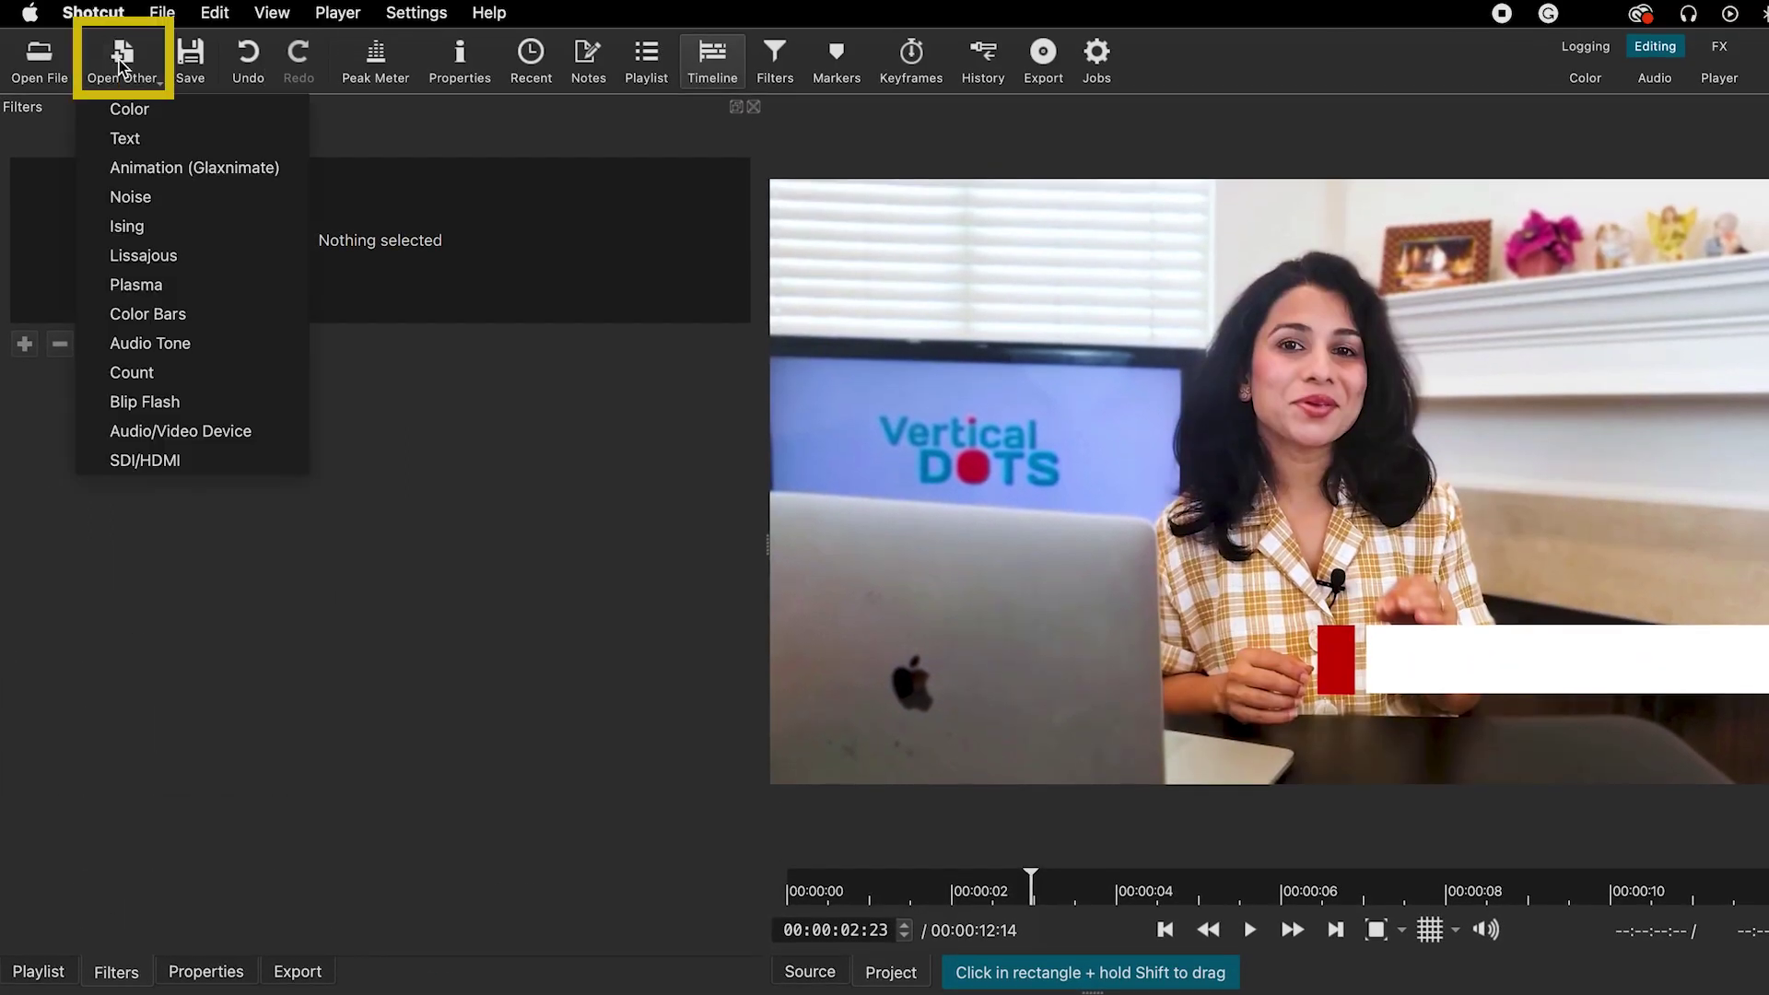
click(125, 140)
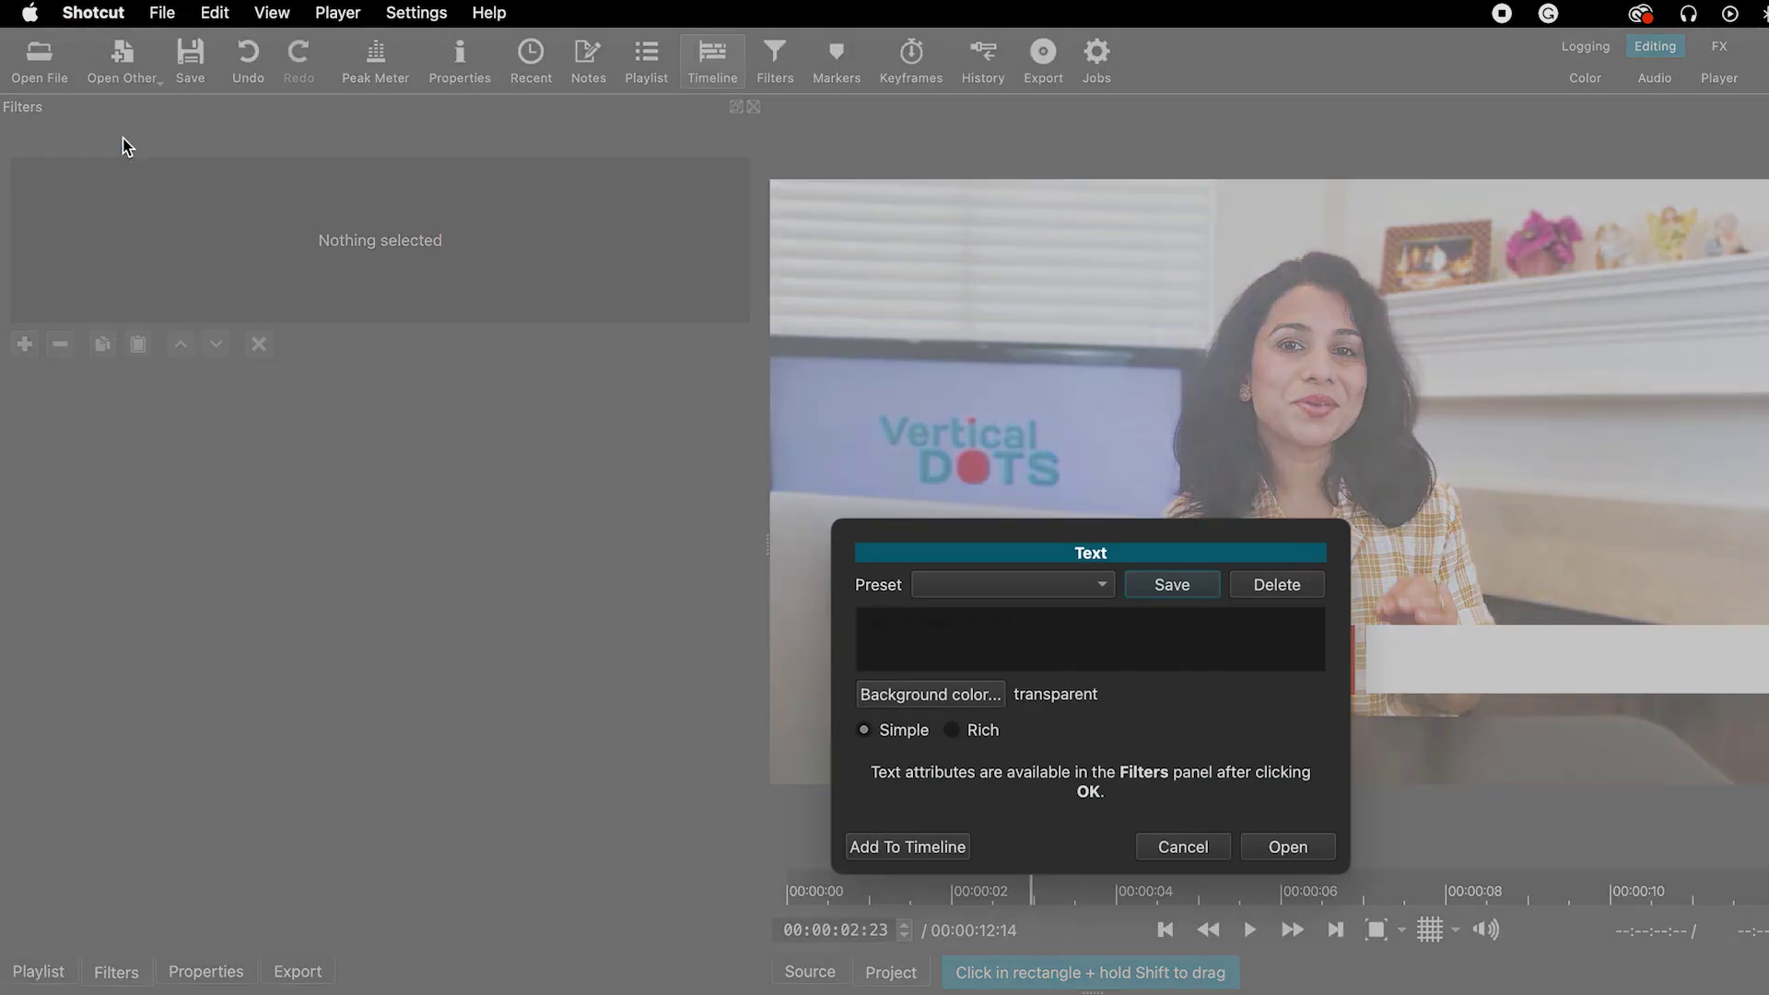
click(1307, 855)
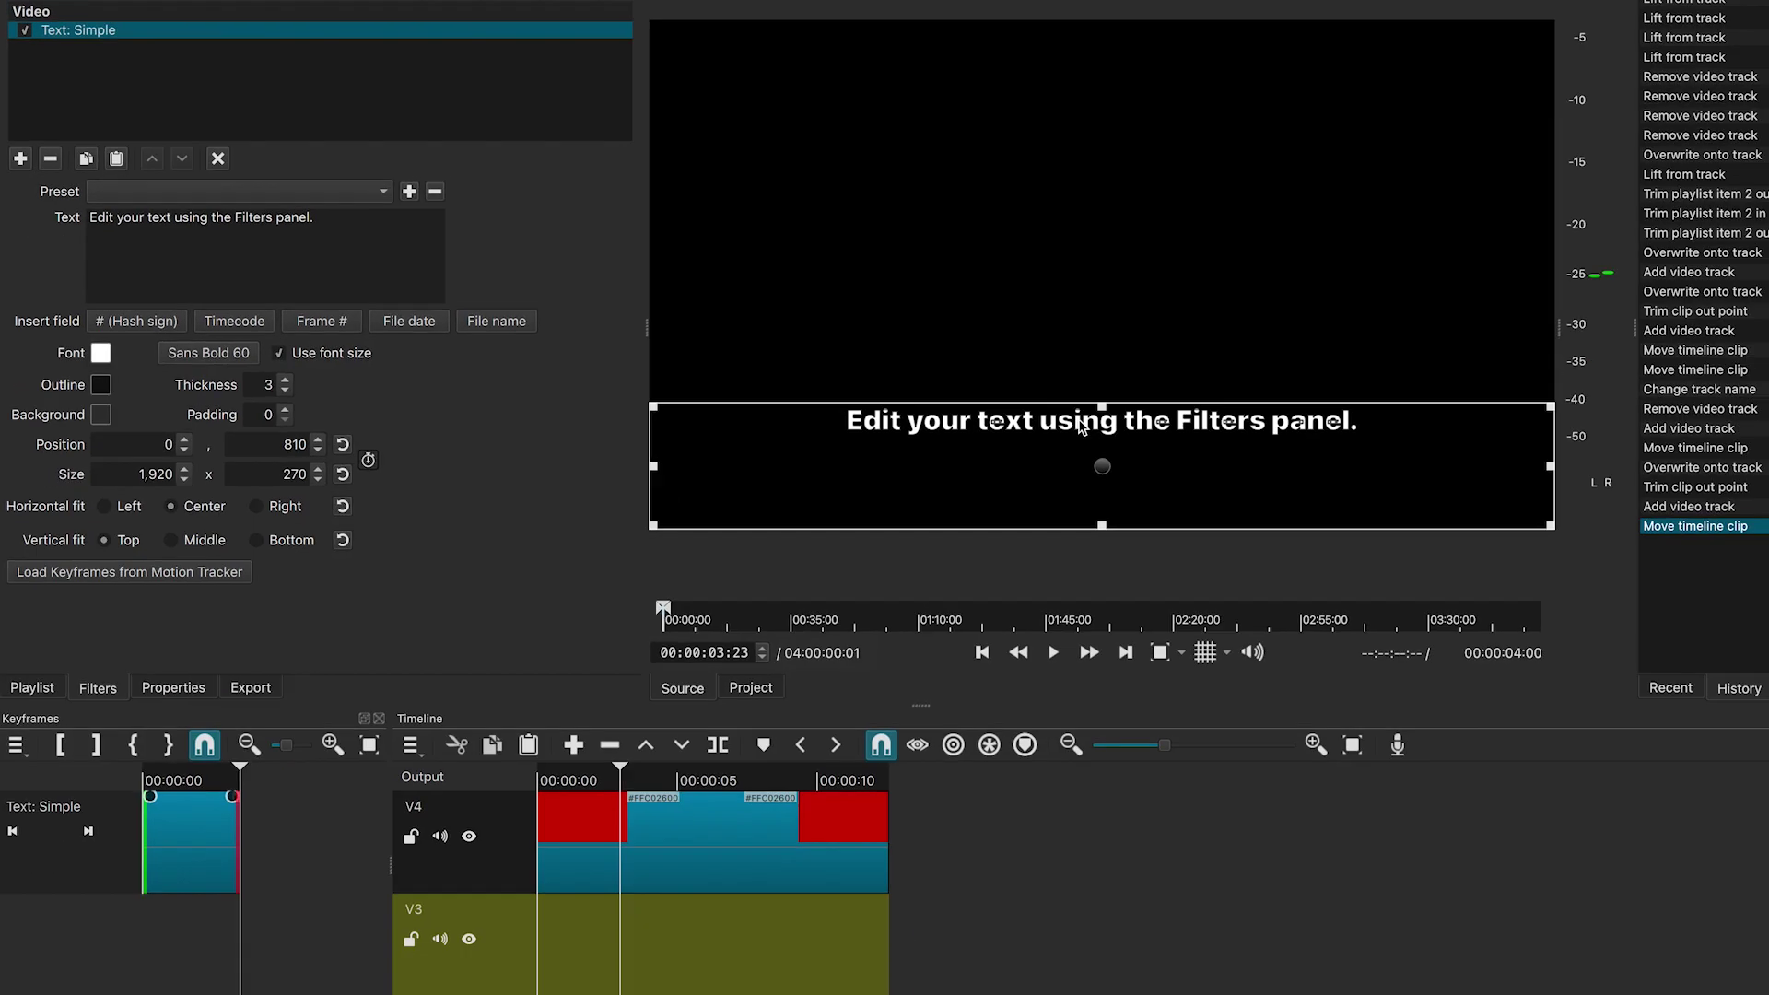
drag(915, 655, 893, 922)
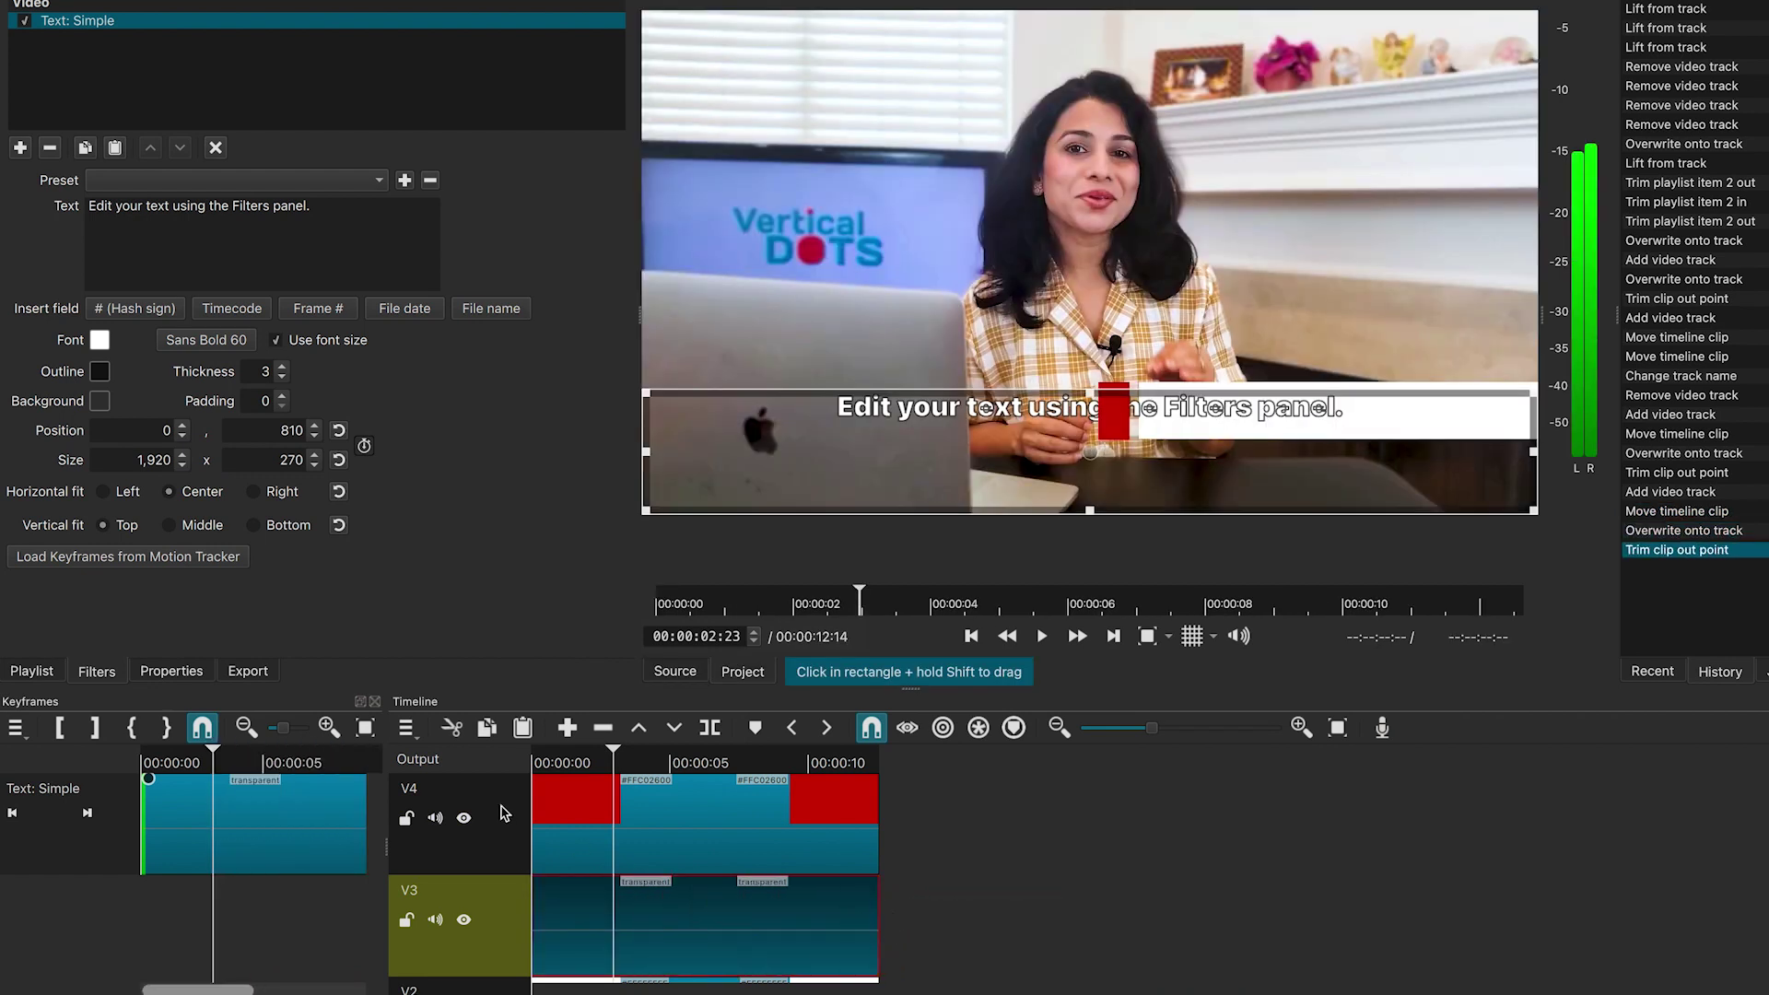
At 3 seconds, fit the text box to the white bar (859×124 at 1,061, 797) and select the placeholder text
click(615, 750)
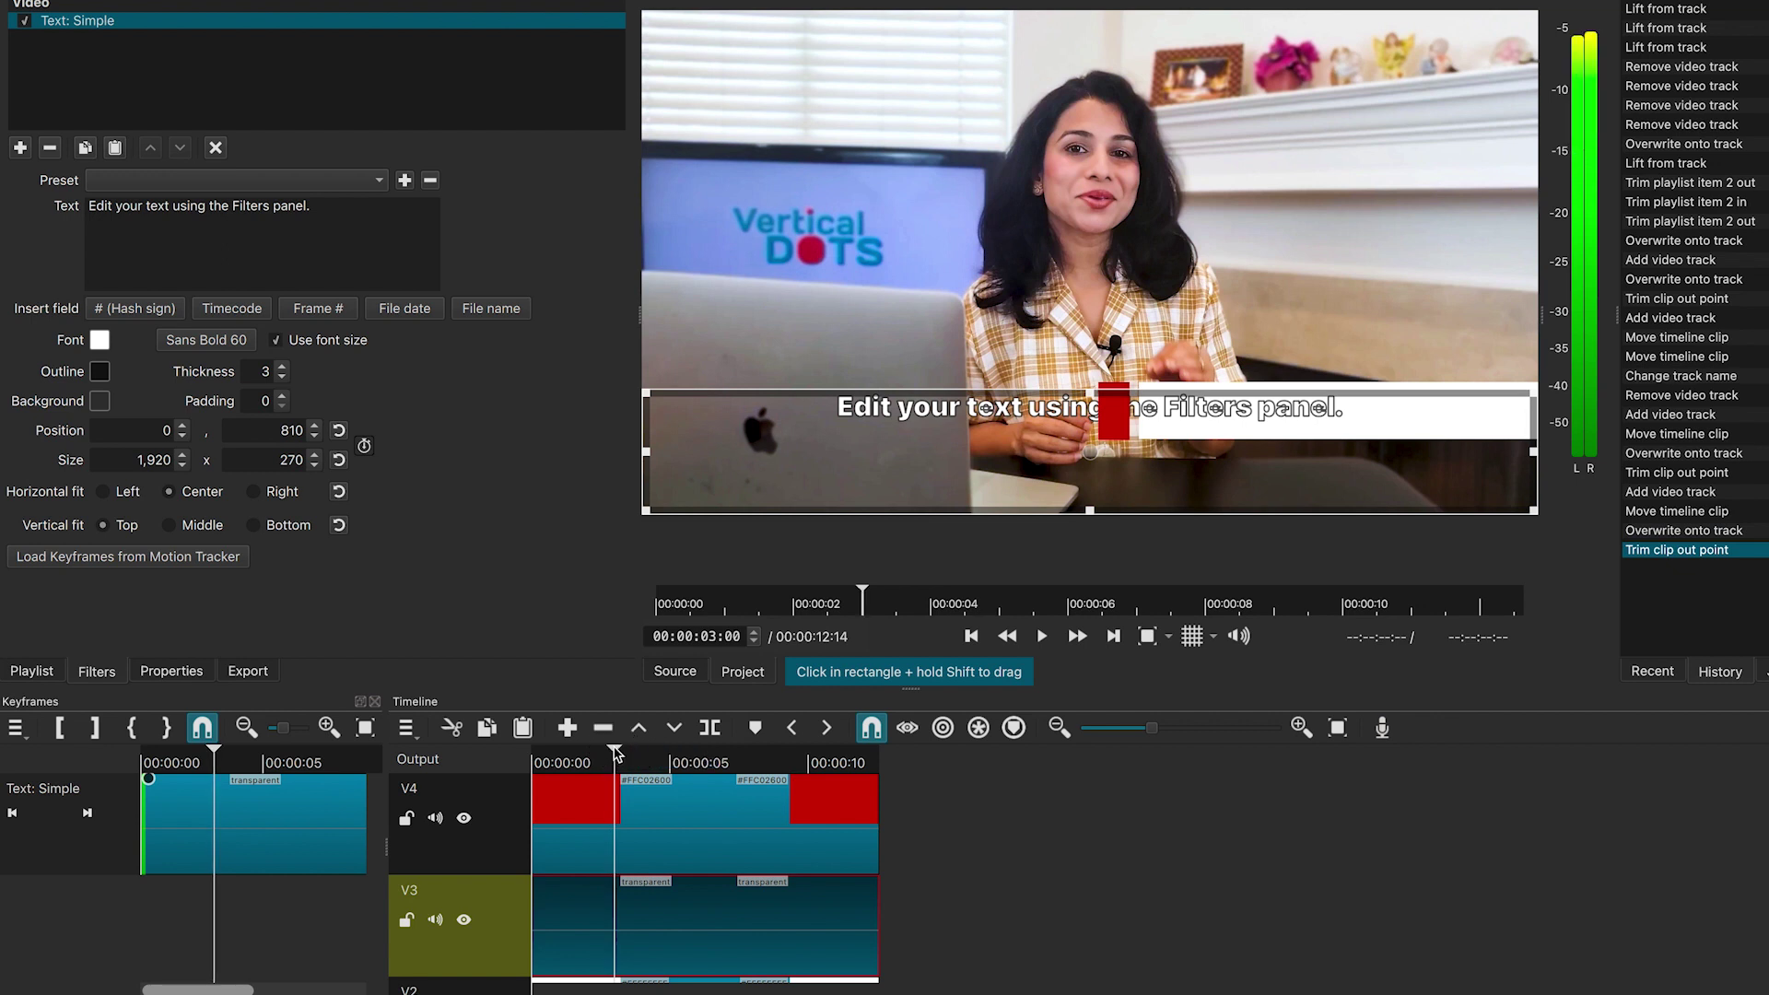
drag(1090, 512, 1090, 440)
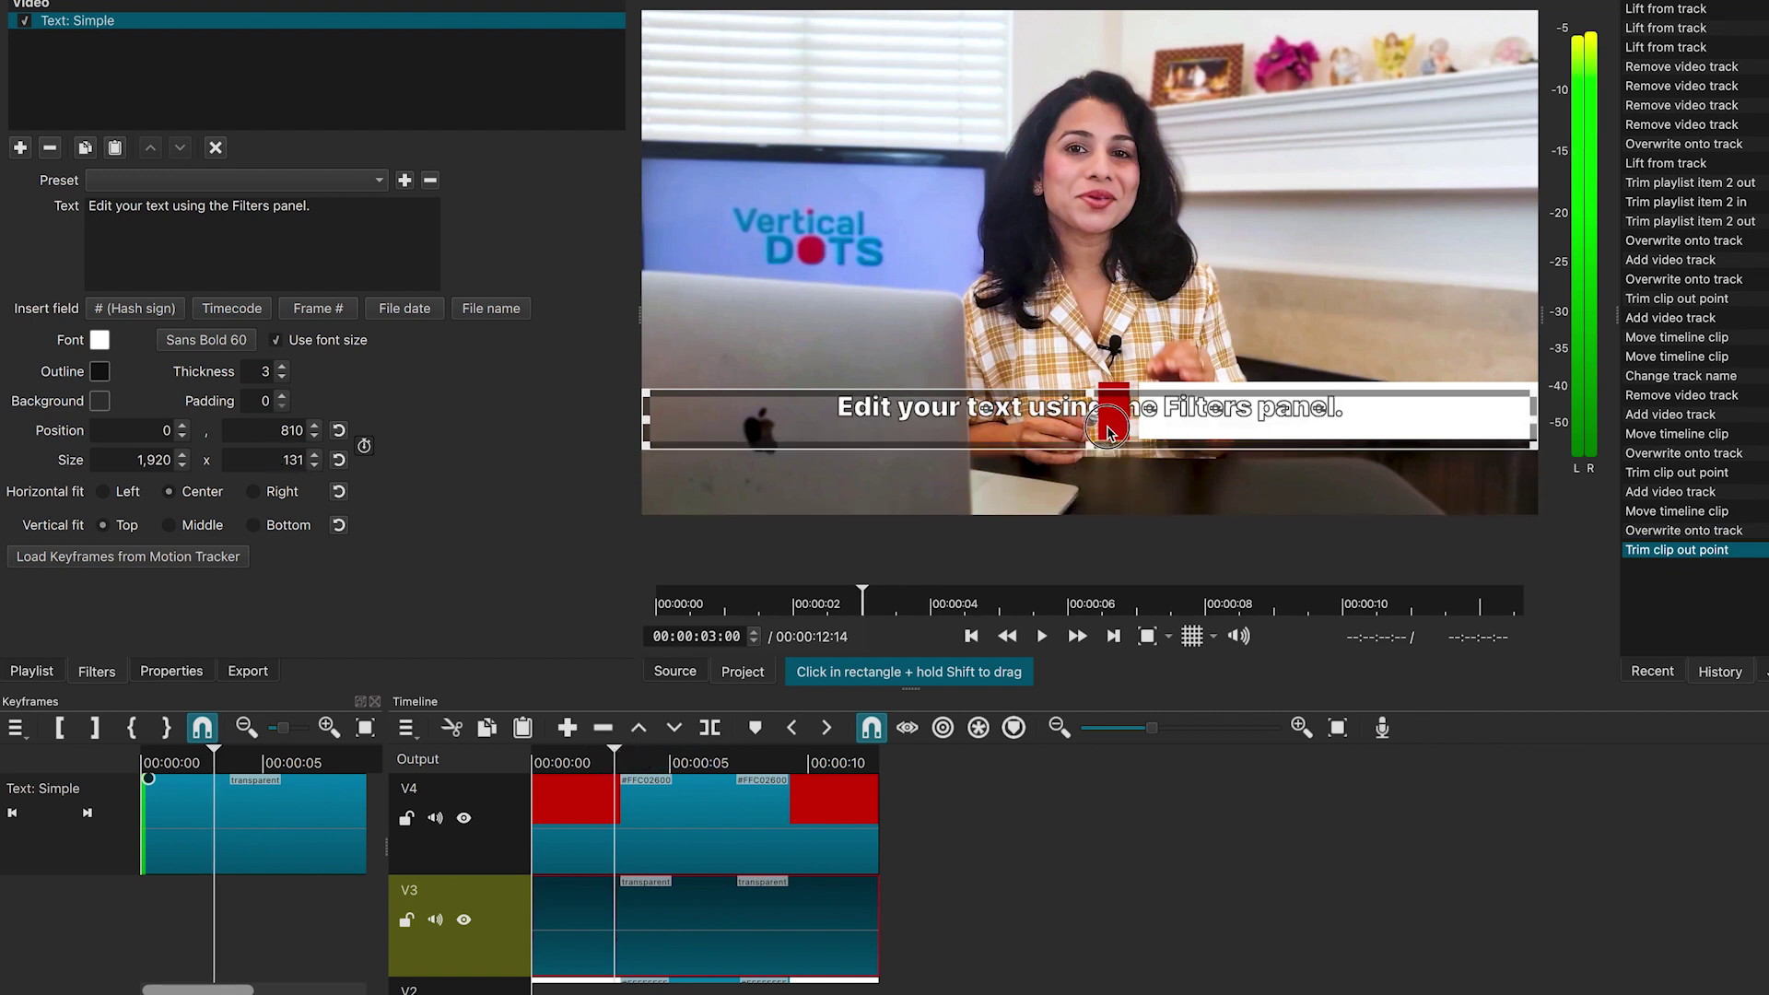
drag(651, 420, 1159, 424)
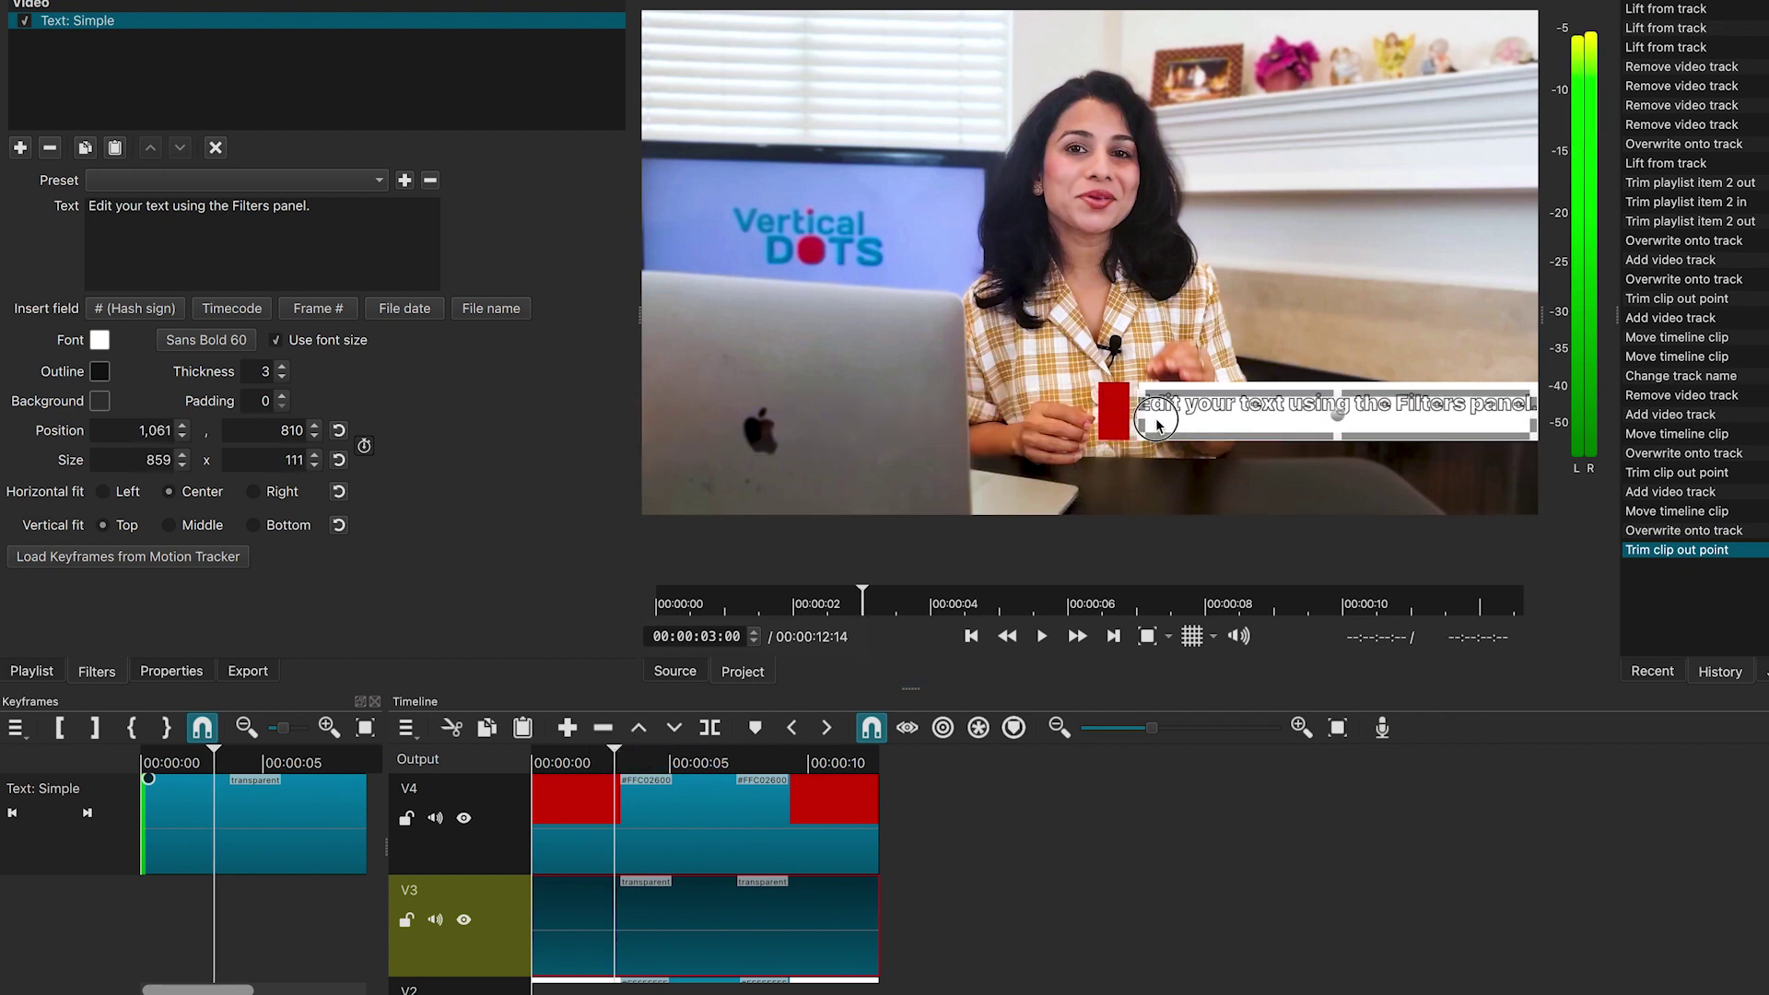
drag(1338, 391, 1338, 384)
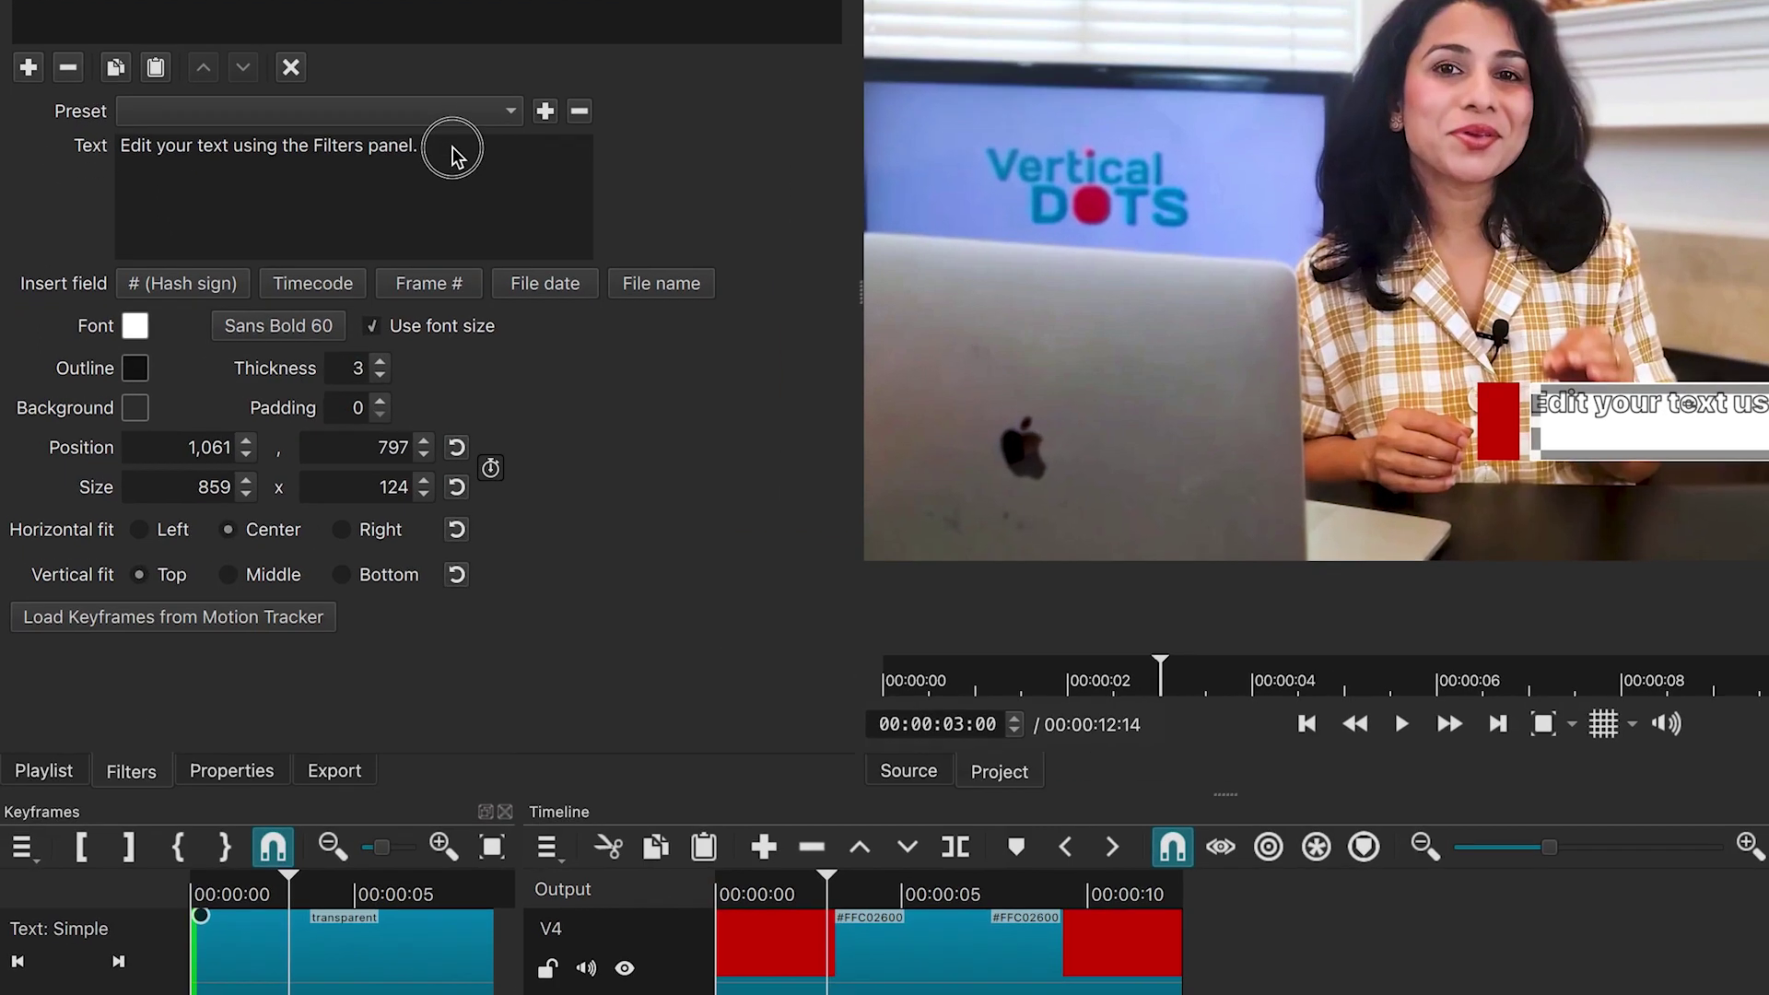
drag(336, 209, 27, 207)
Replace the text with SANKETA and set the font to Arial Black
text(S)
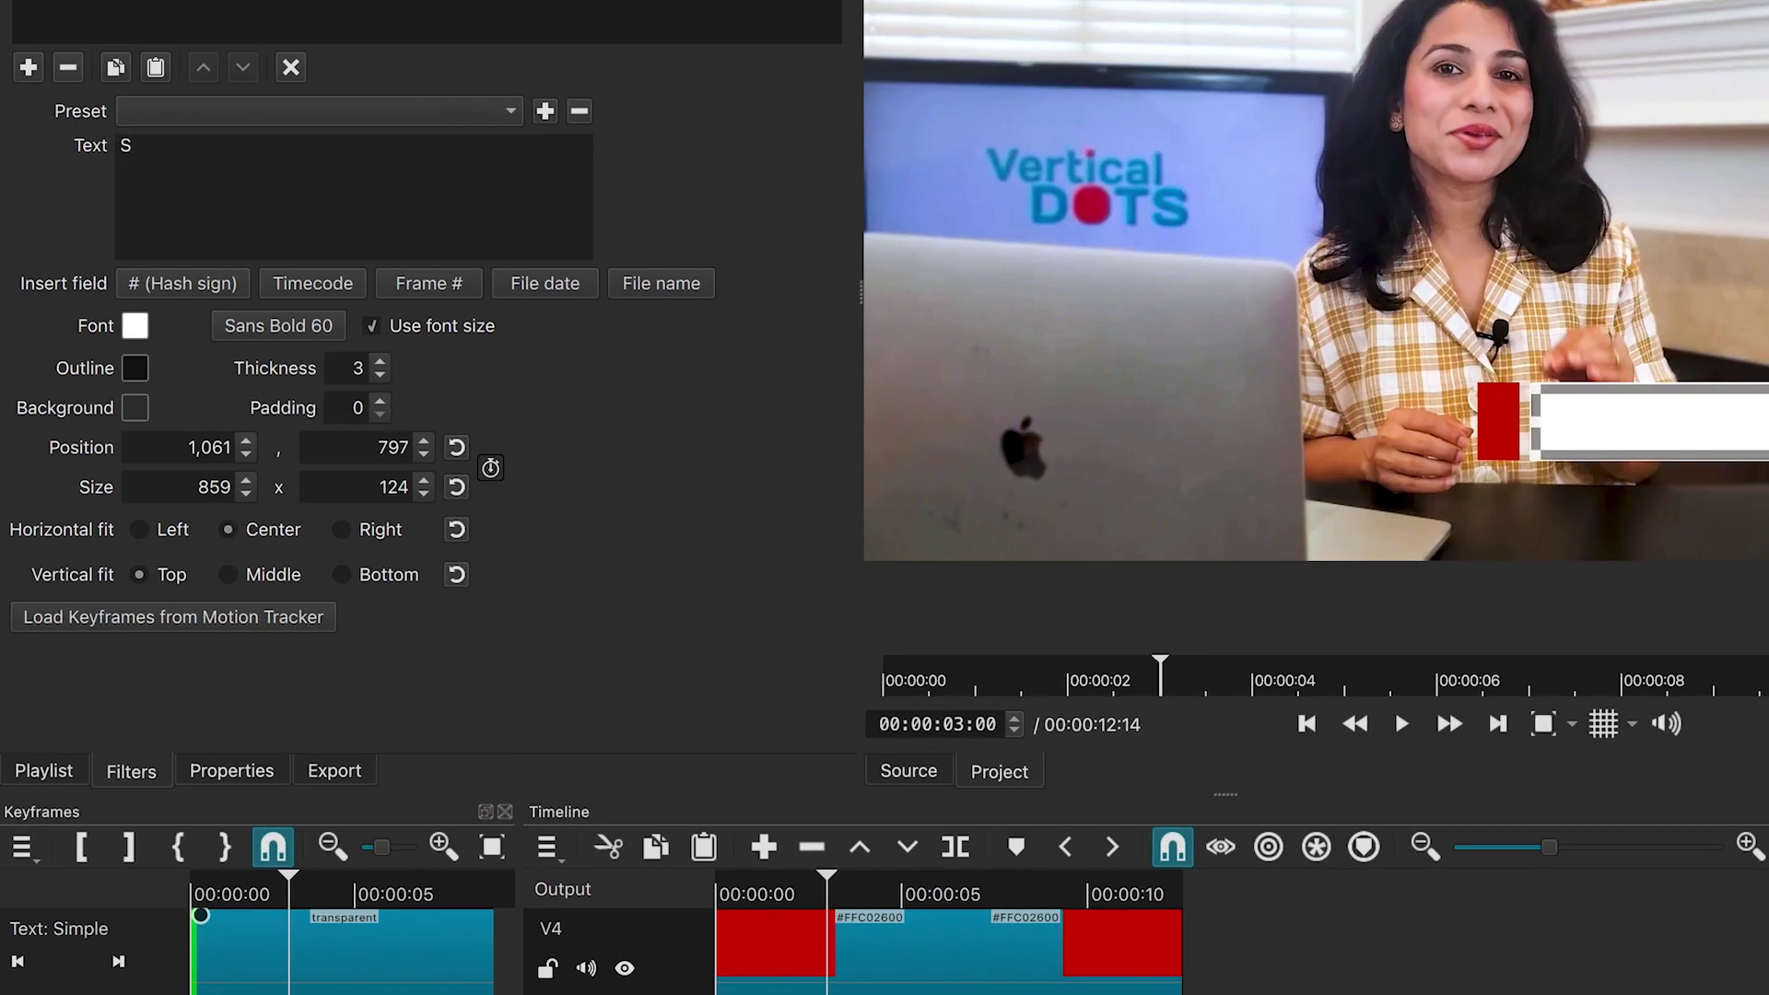
text(ANKETA)
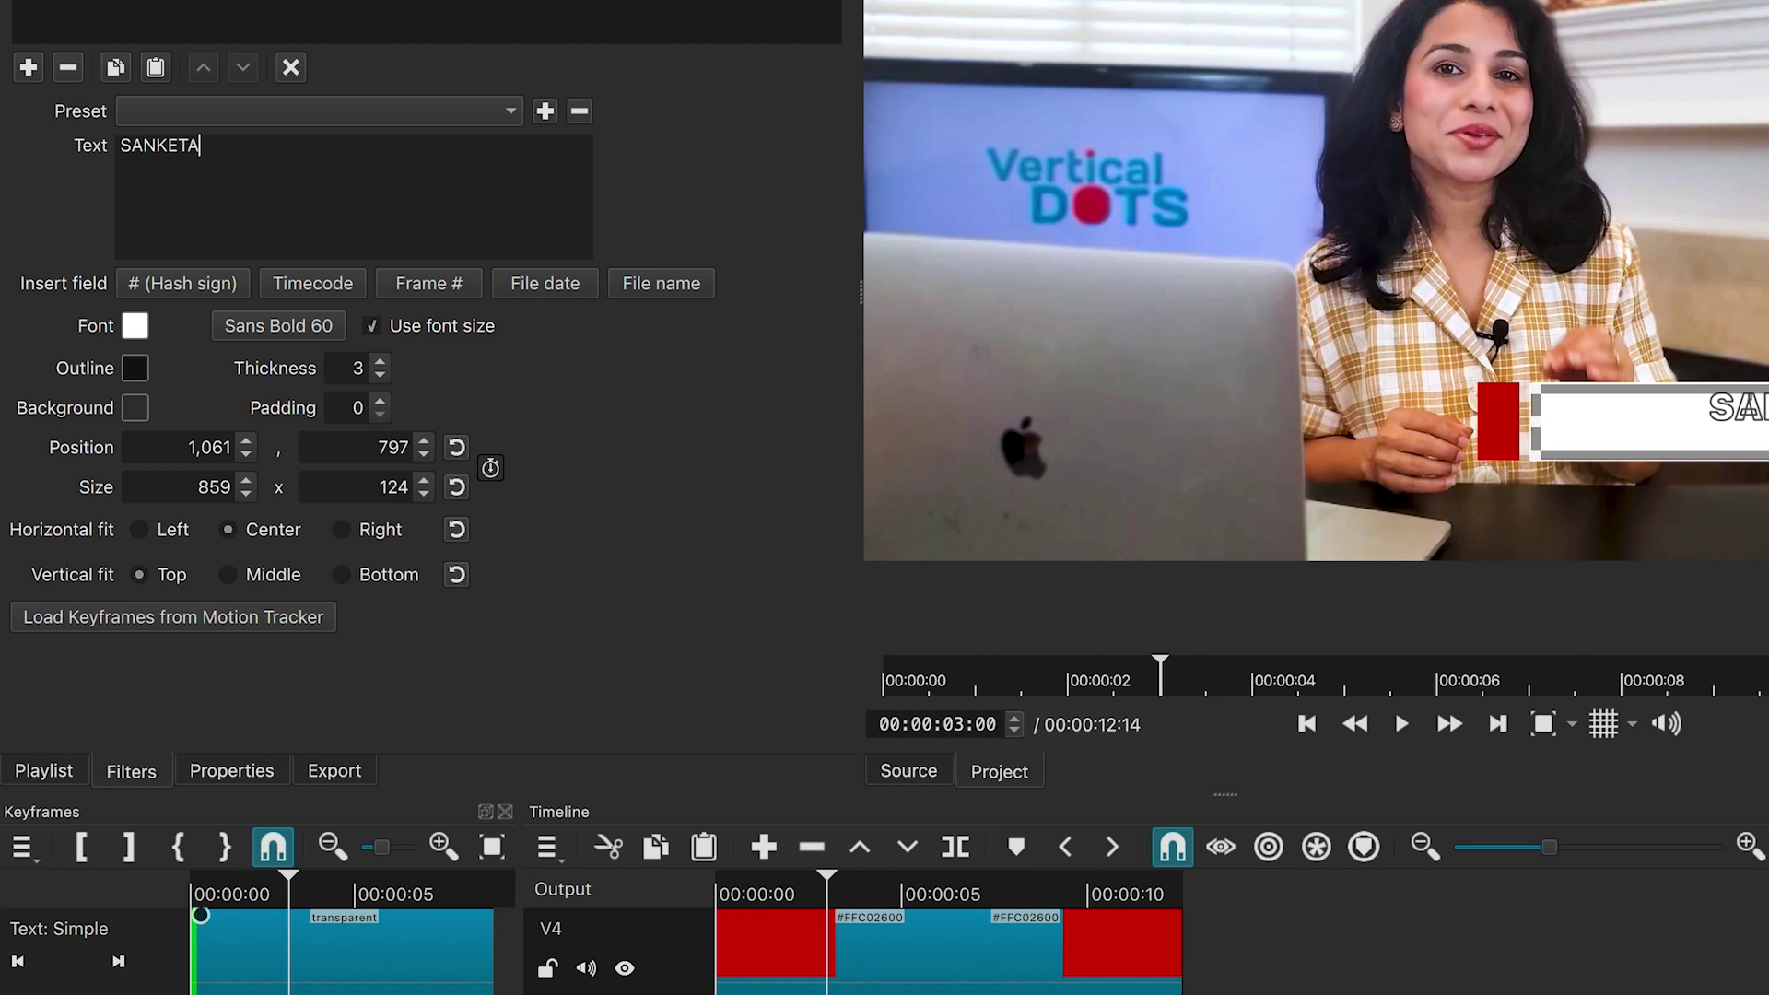
click(278, 327)
click(1156, 219)
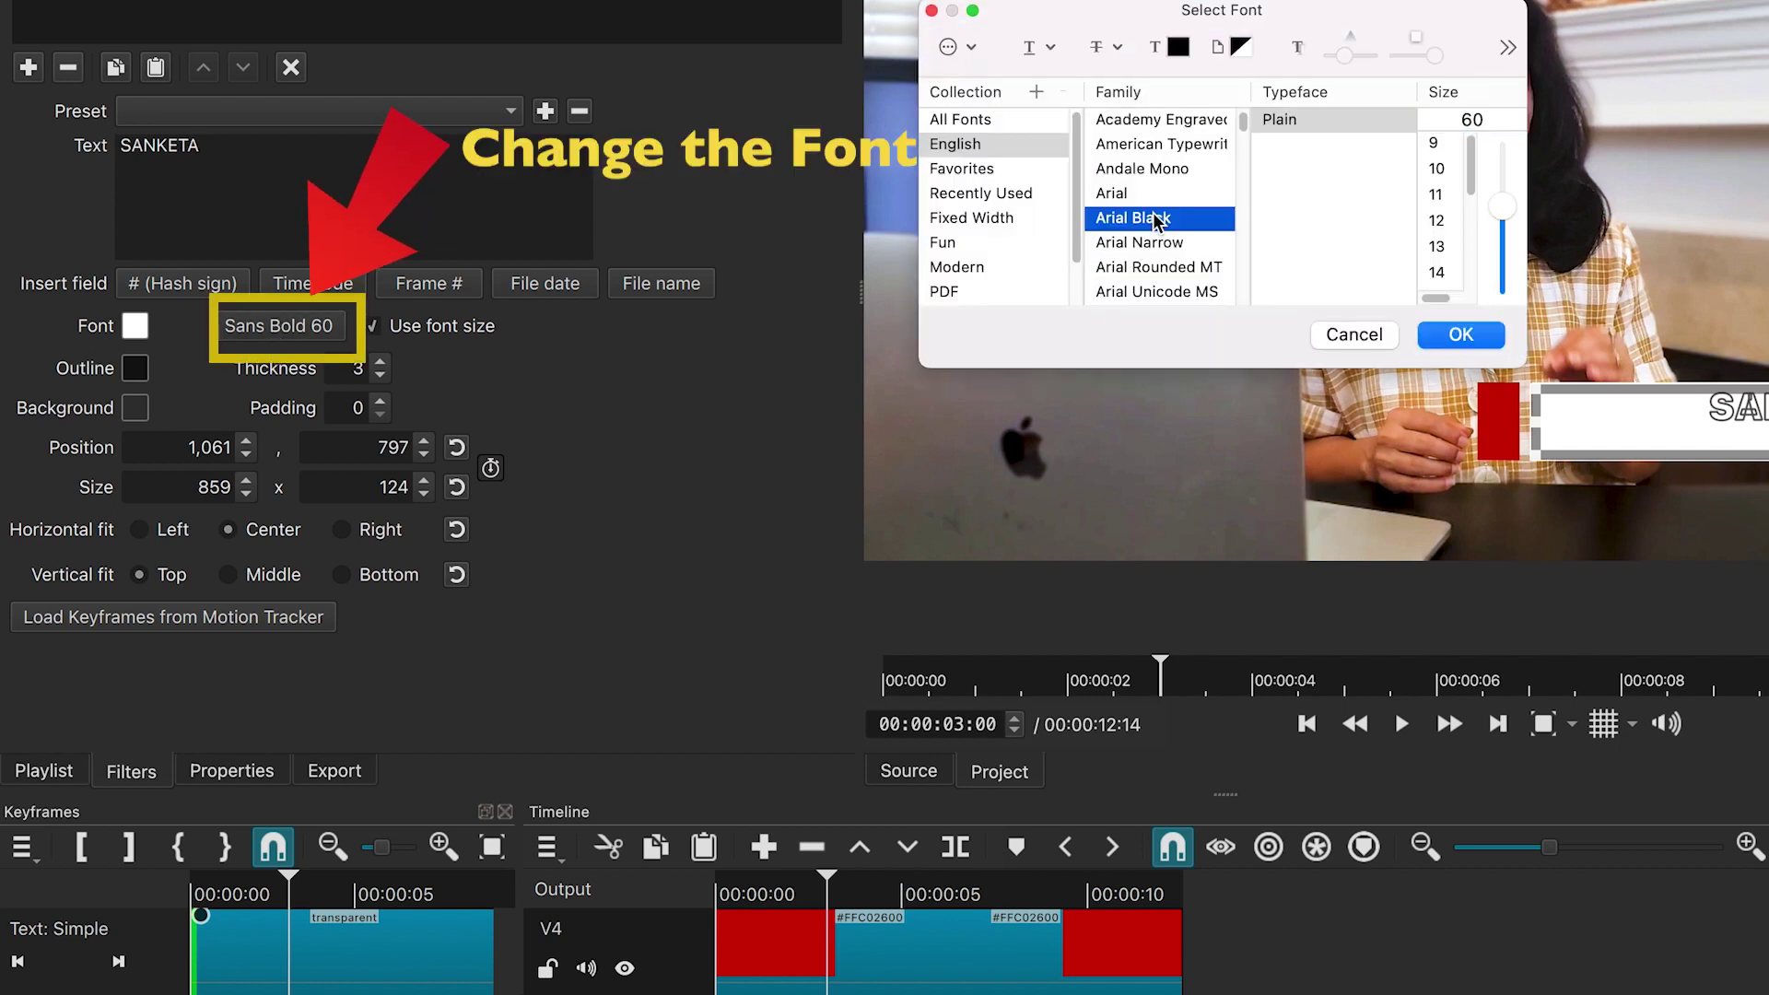
click(1491, 339)
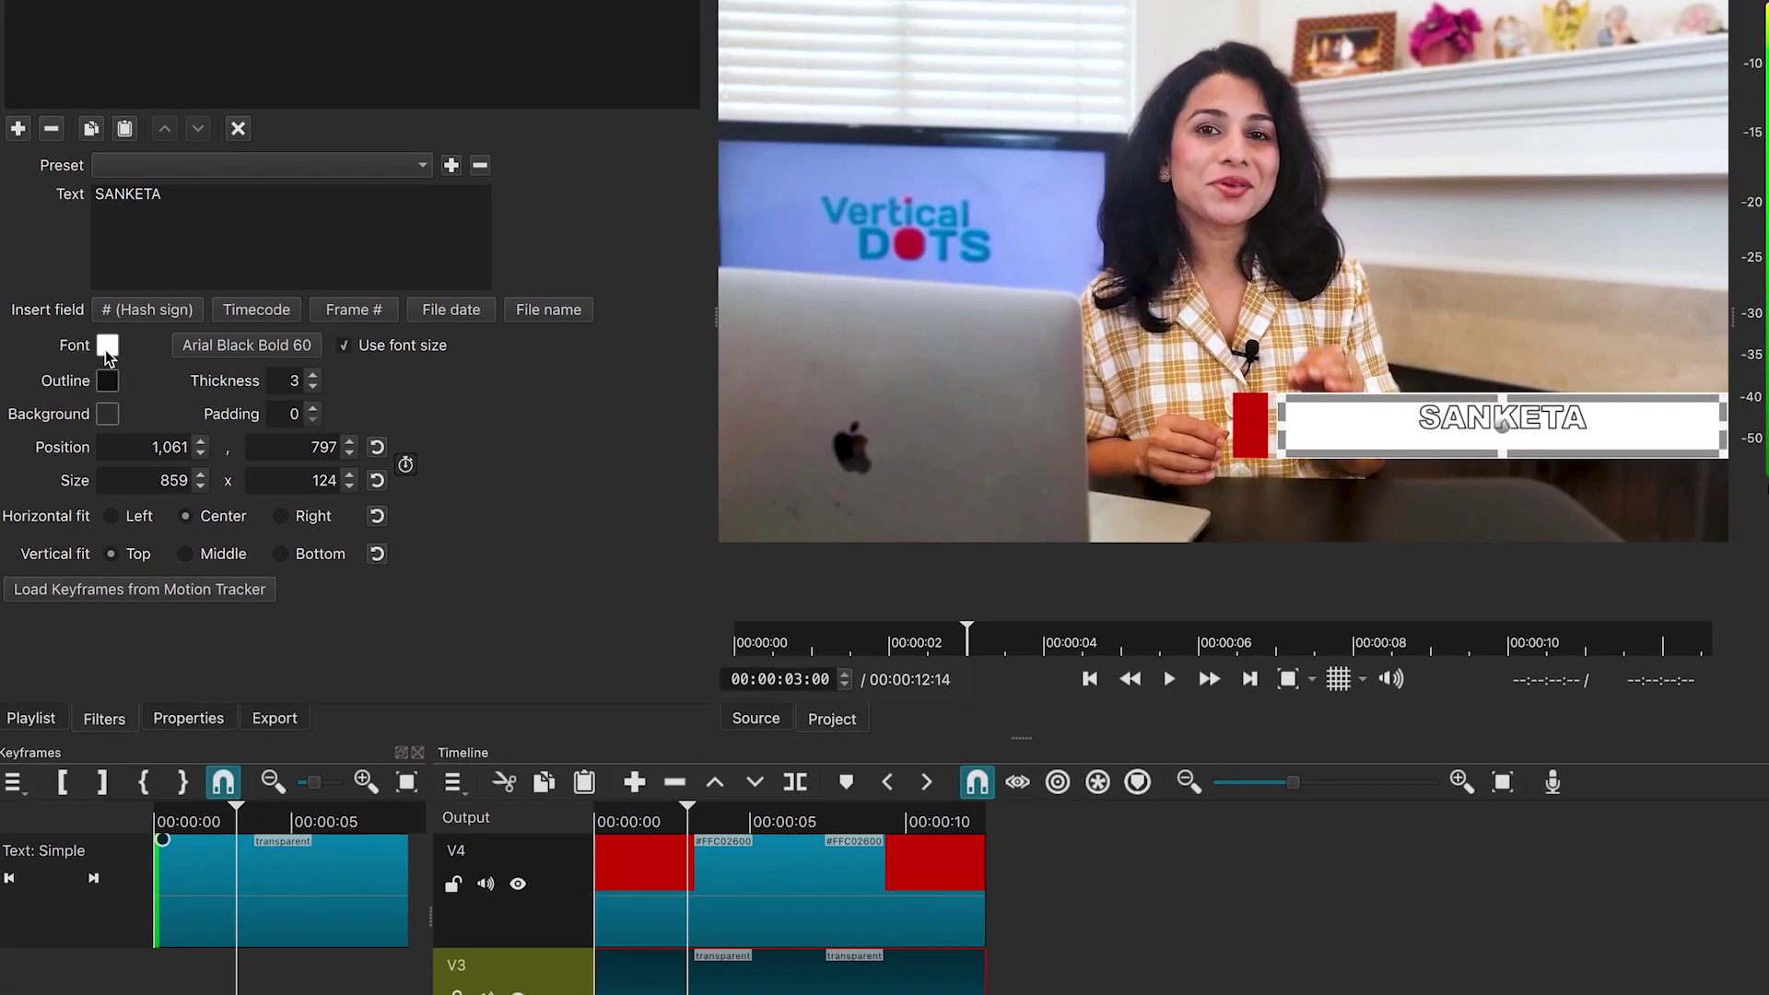
Colour the text red sampled from the red bar and make the outline fully transparent
click(136, 328)
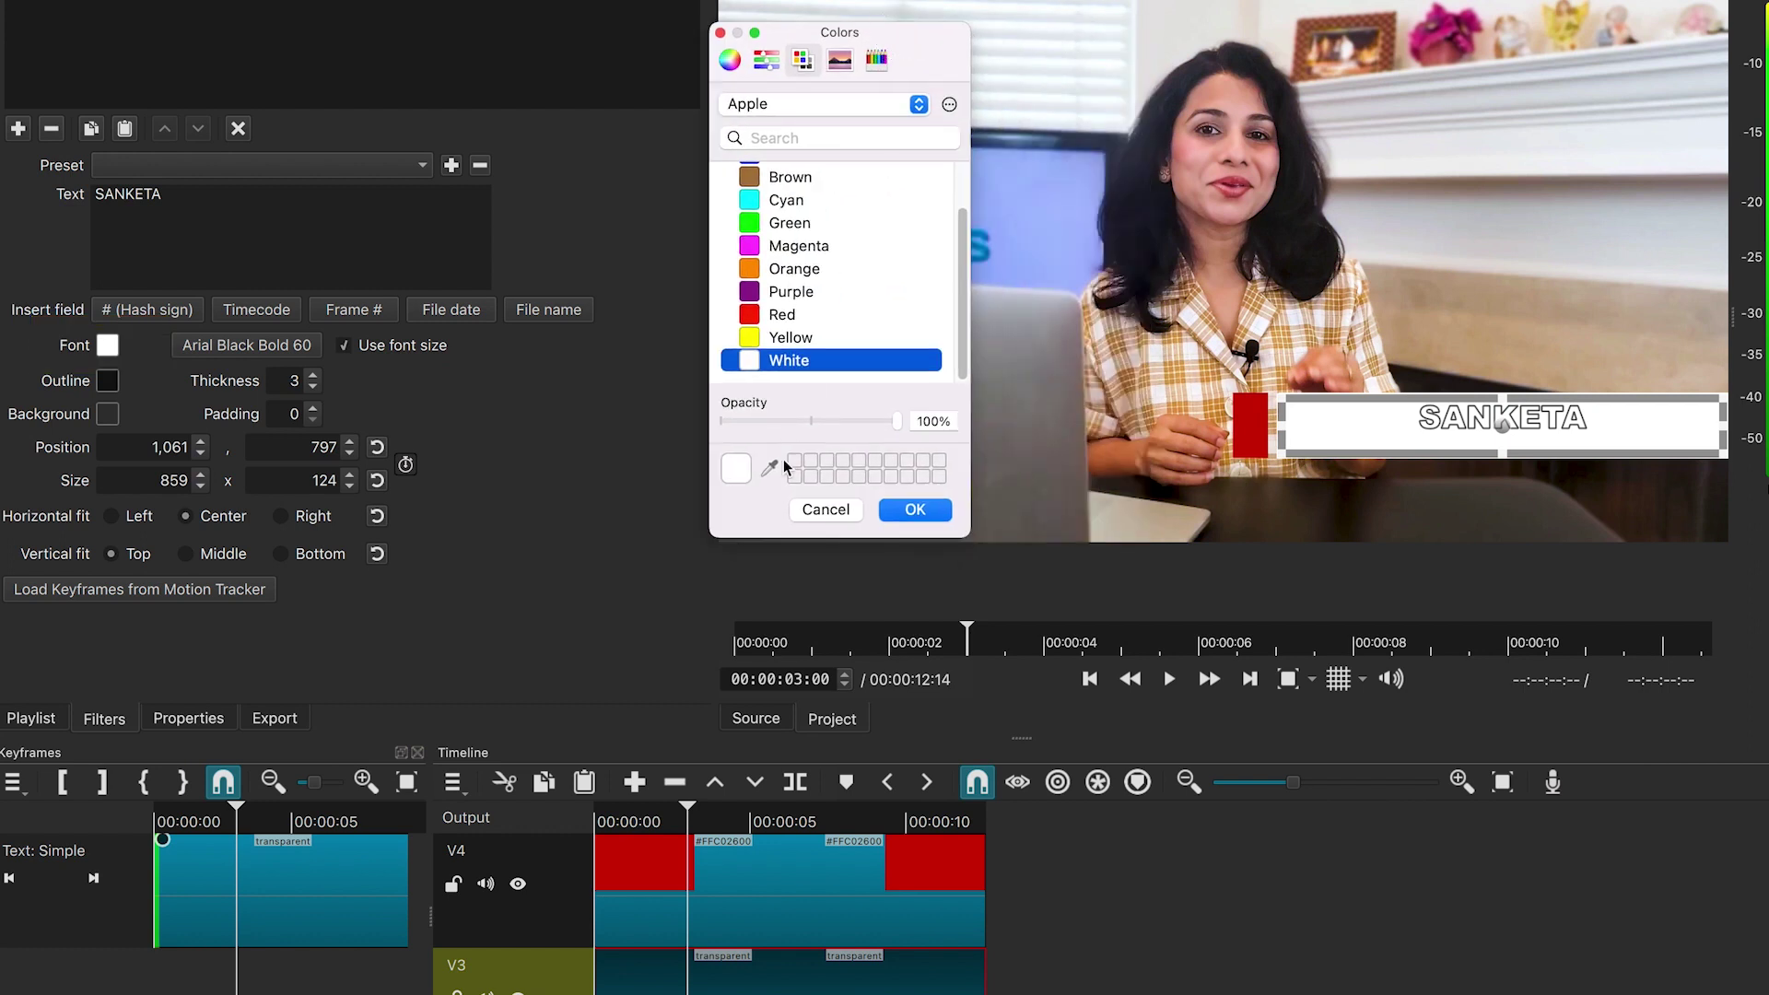
click(769, 469)
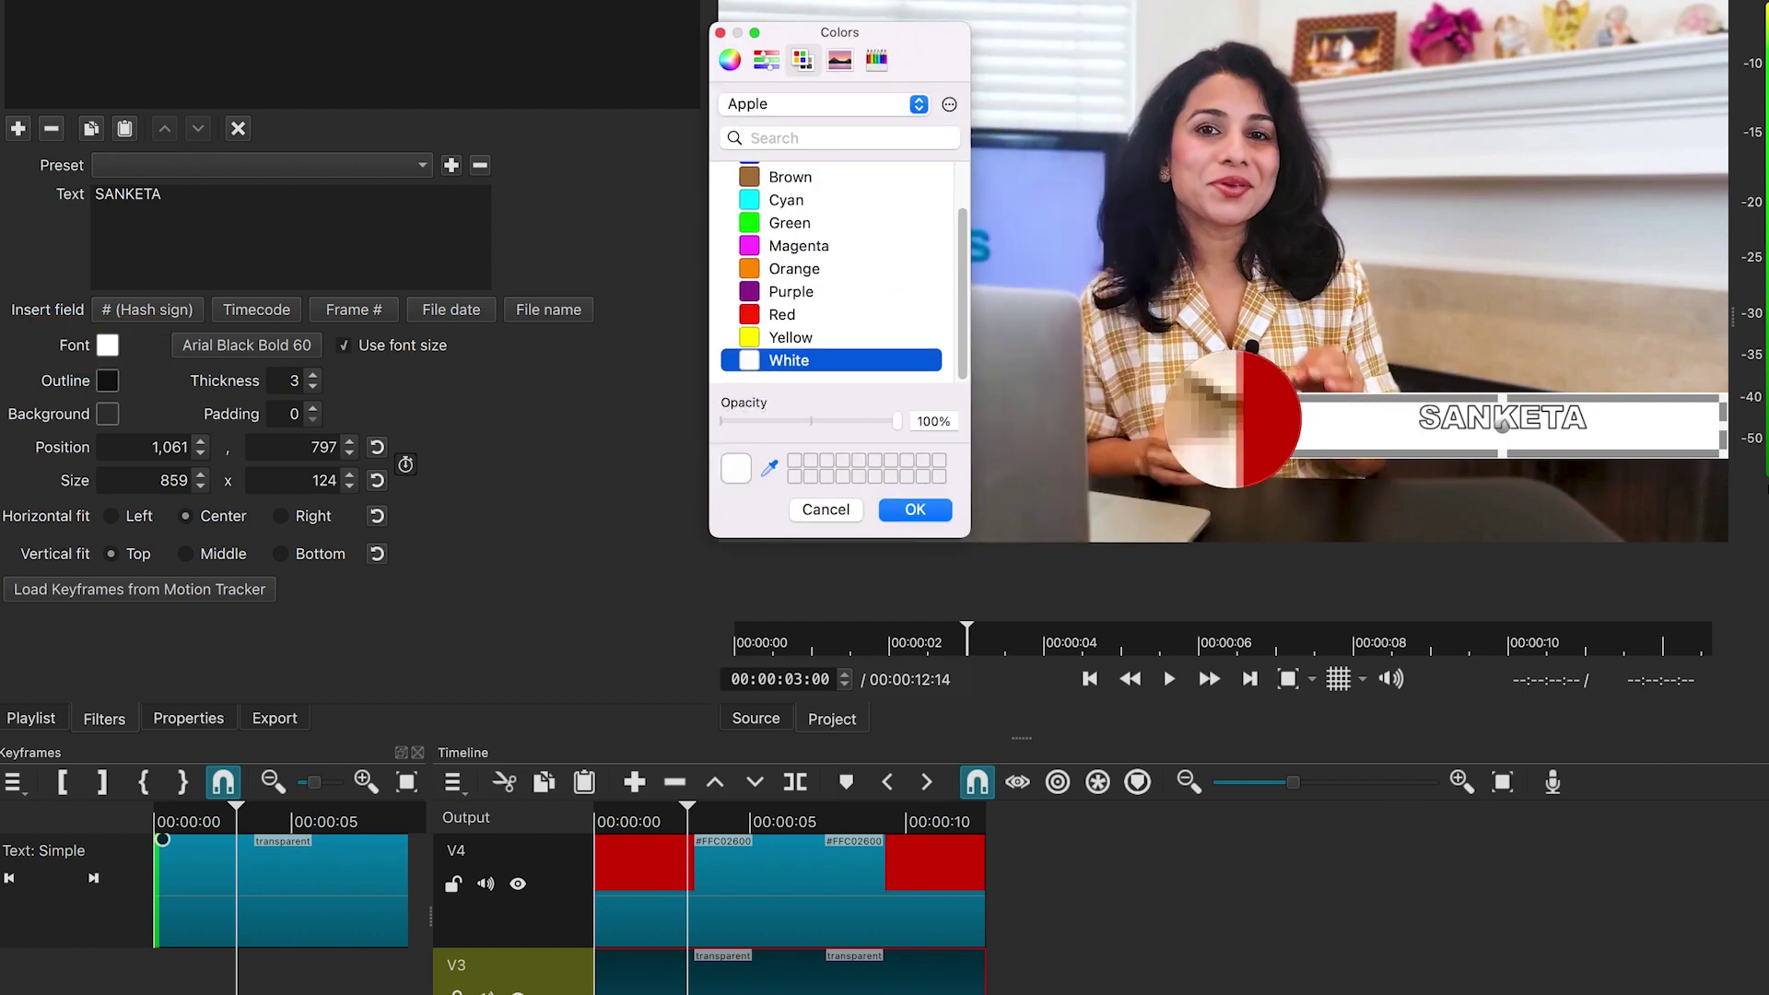
click(1249, 422)
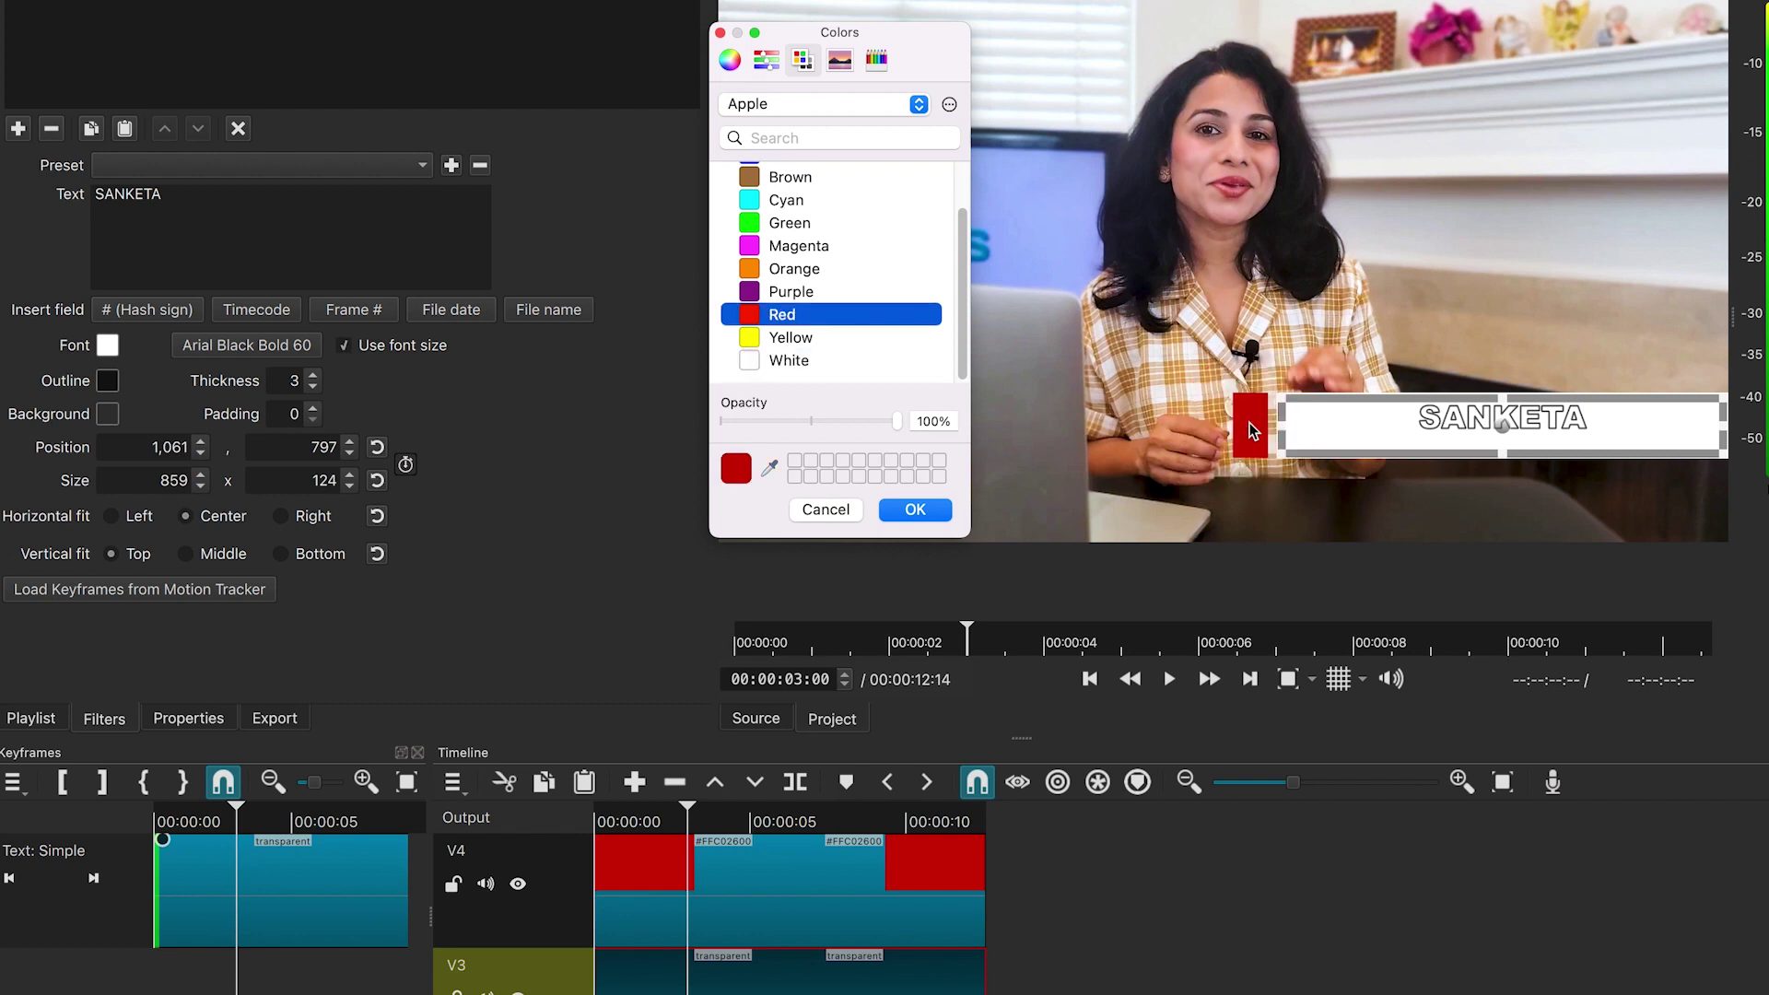
click(931, 512)
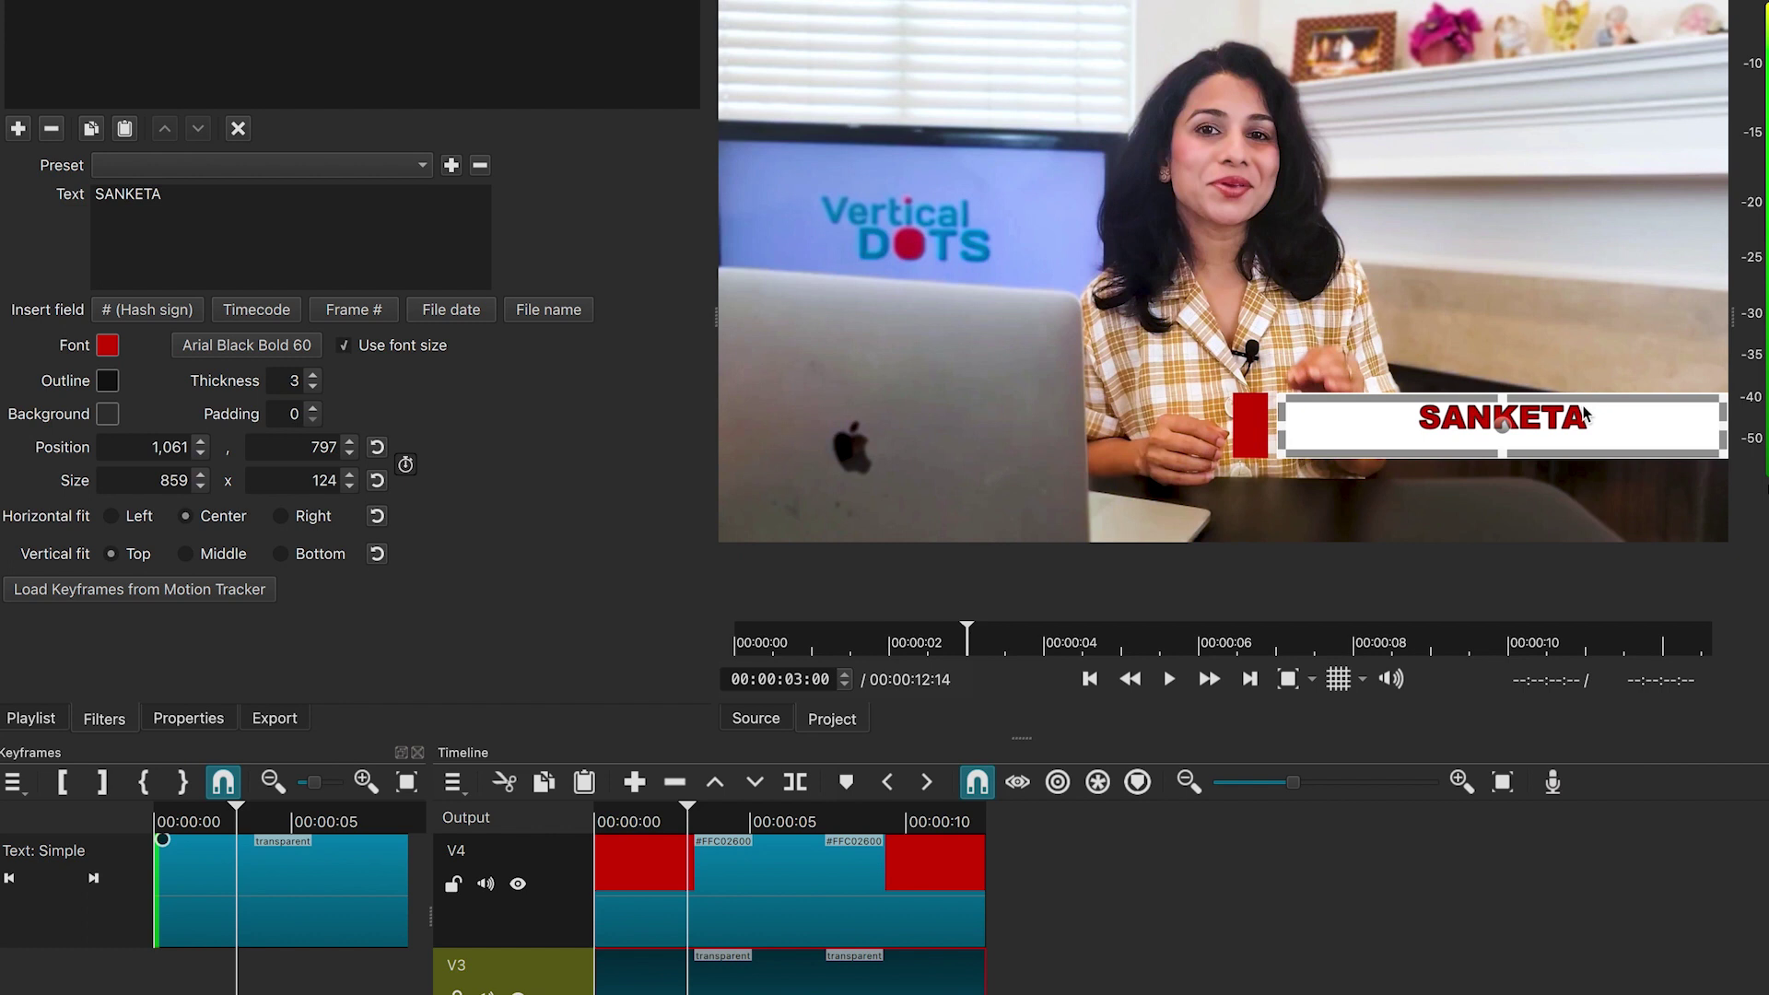
click(106, 381)
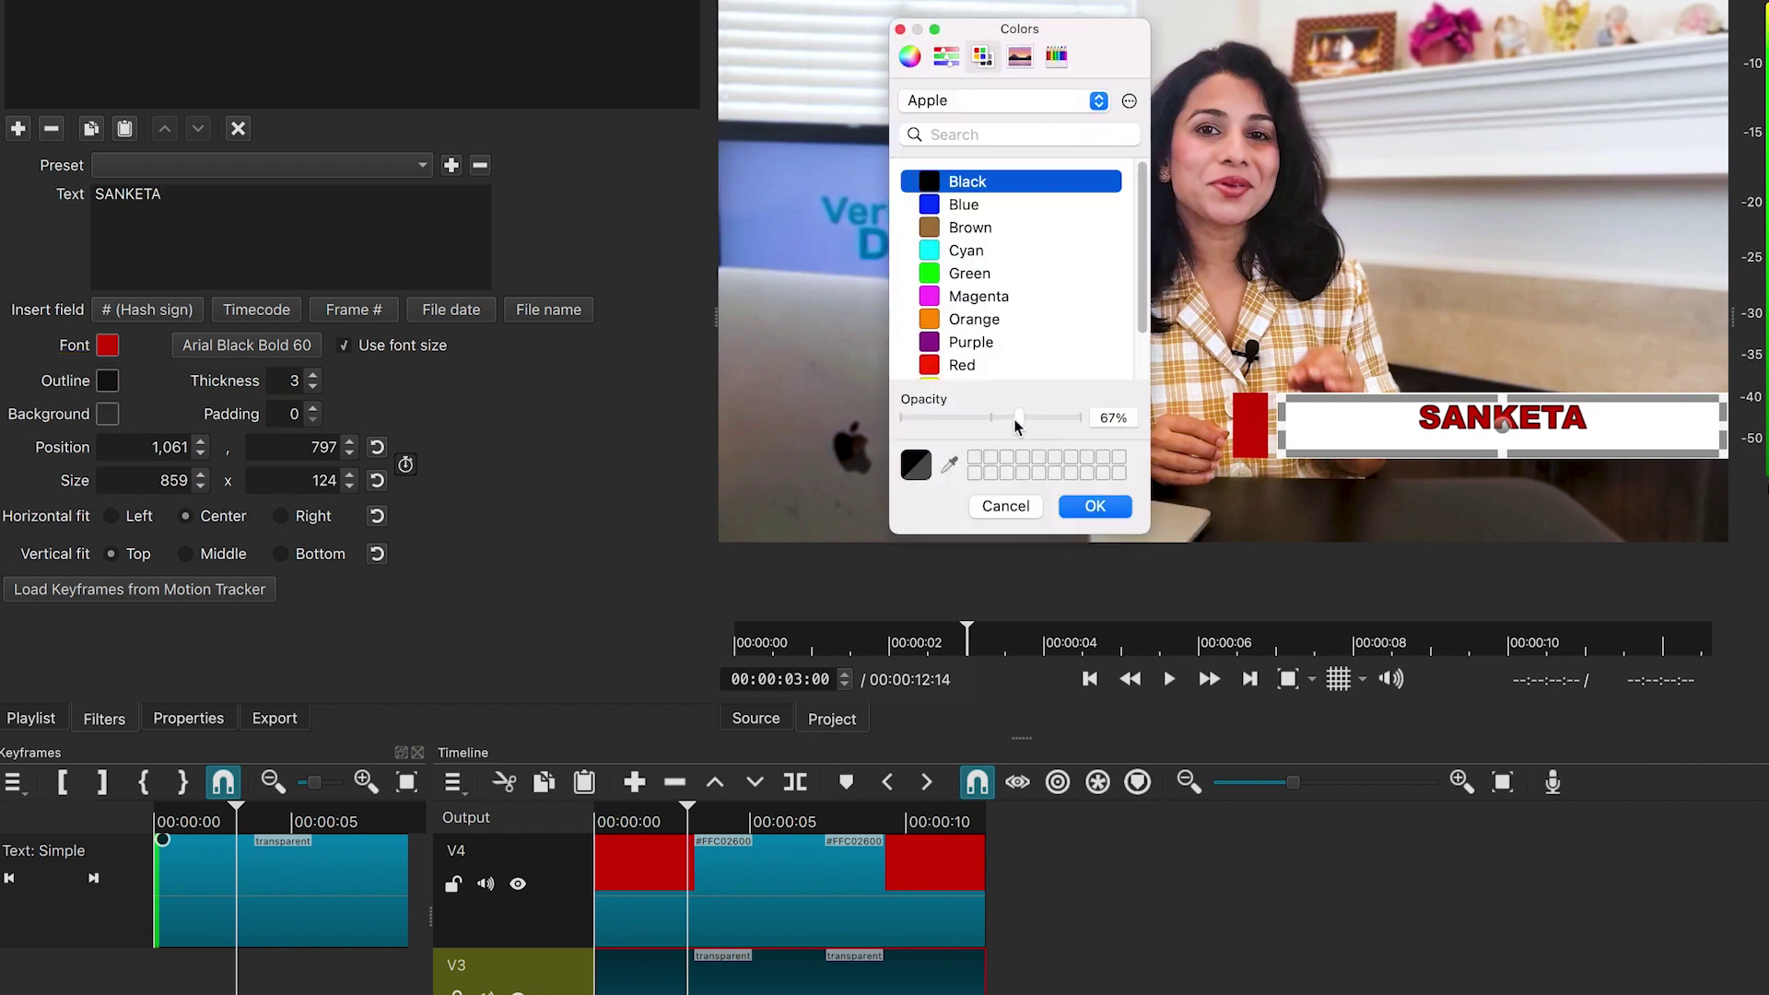
drag(1019, 424, 862, 420)
click(1095, 507)
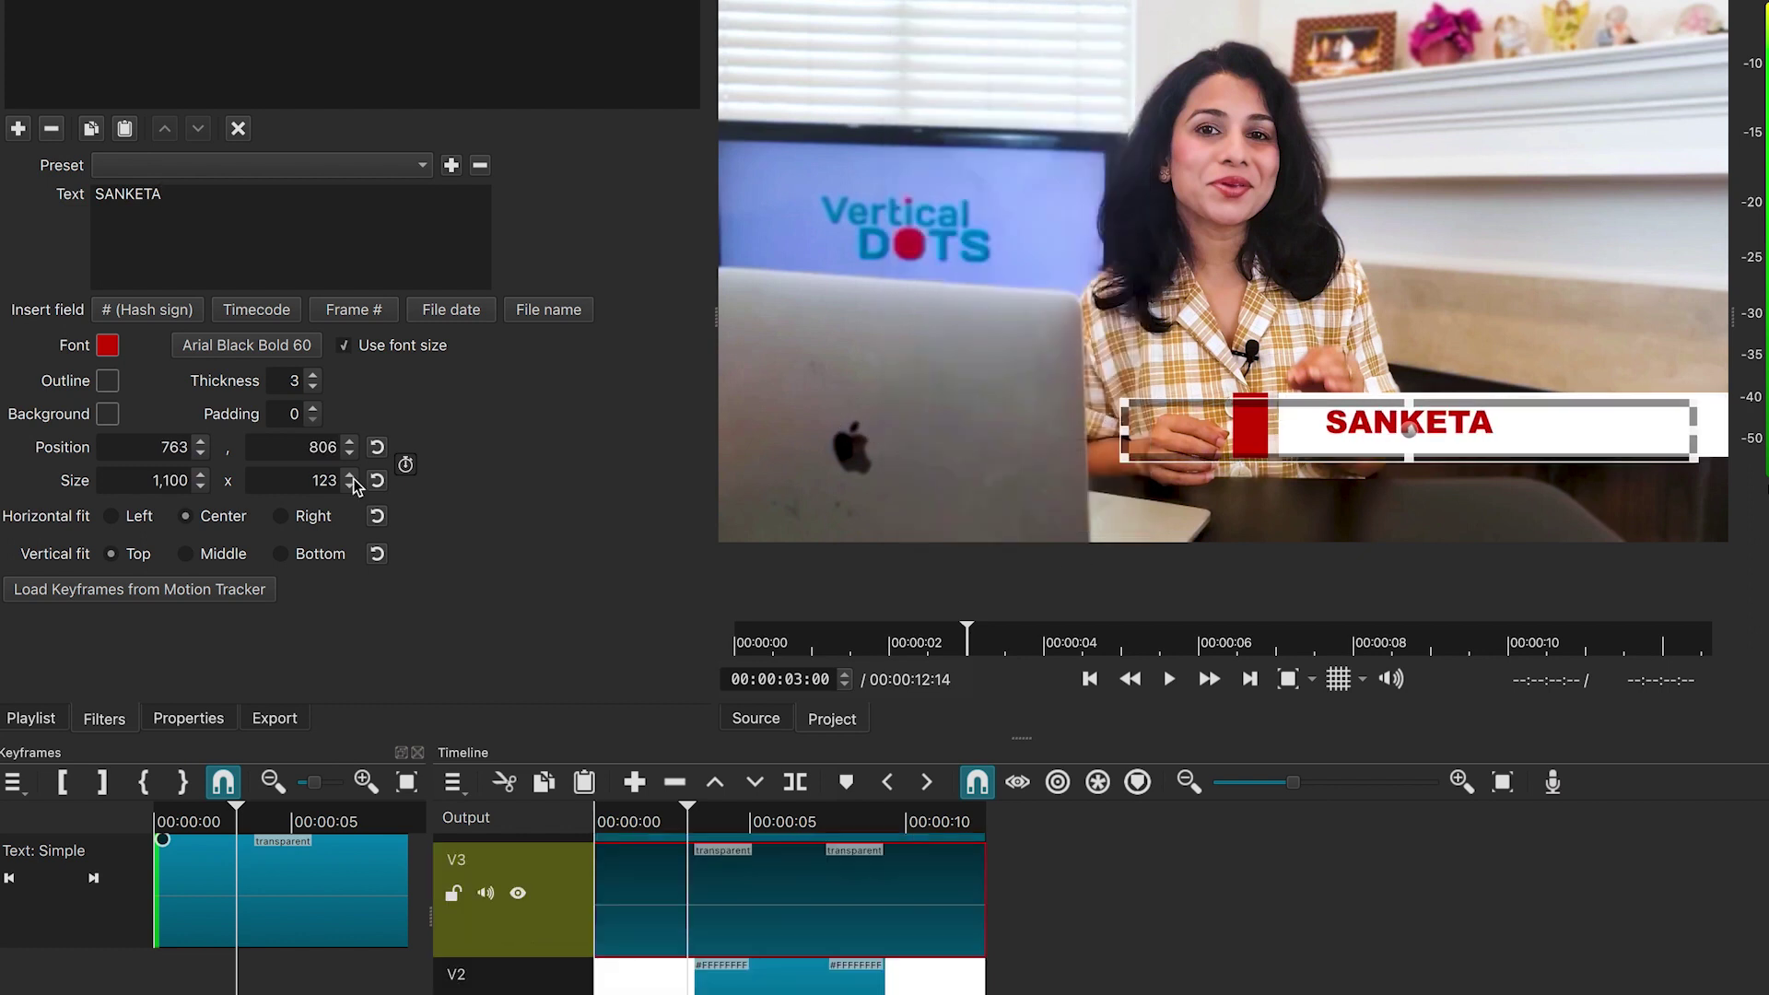
Untick Use font size and resize the text box to 1,024×97 at 789, 808
click(343, 345)
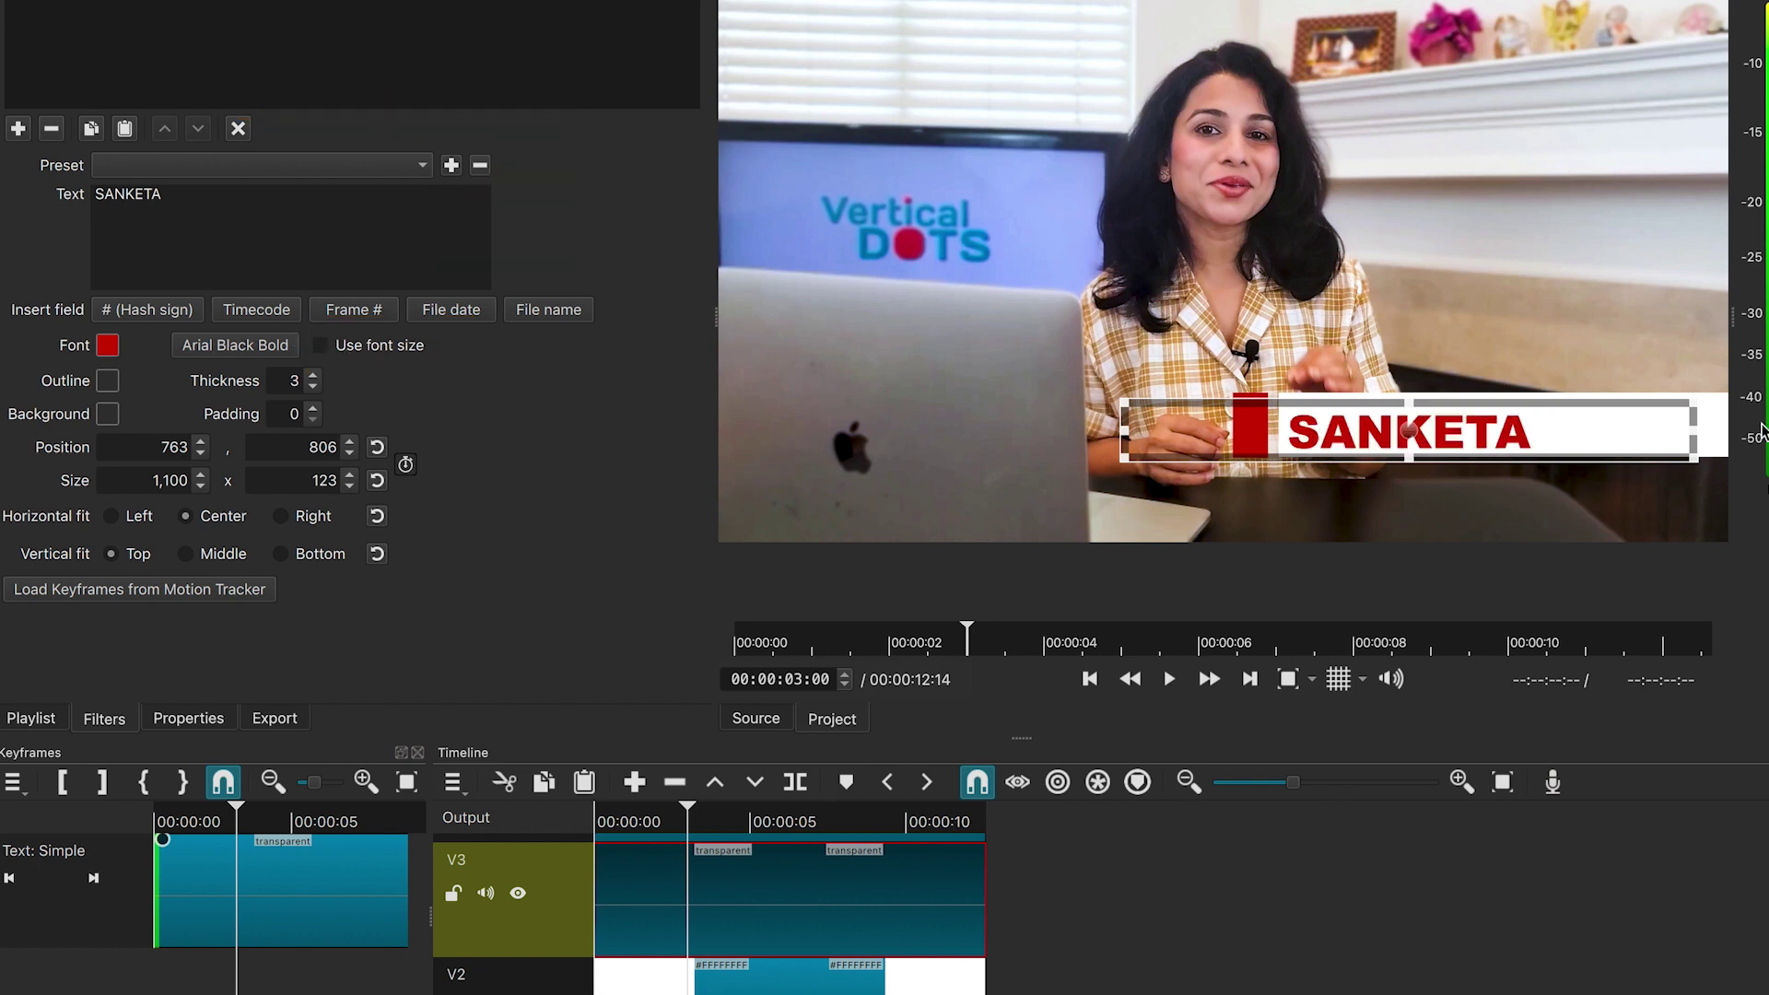
drag(1695, 405, 1634, 422)
mouse_move(1396, 428)
mouse_down()
mouse_move(1416, 414)
mouse_move(1421, 432)
mouse_up()
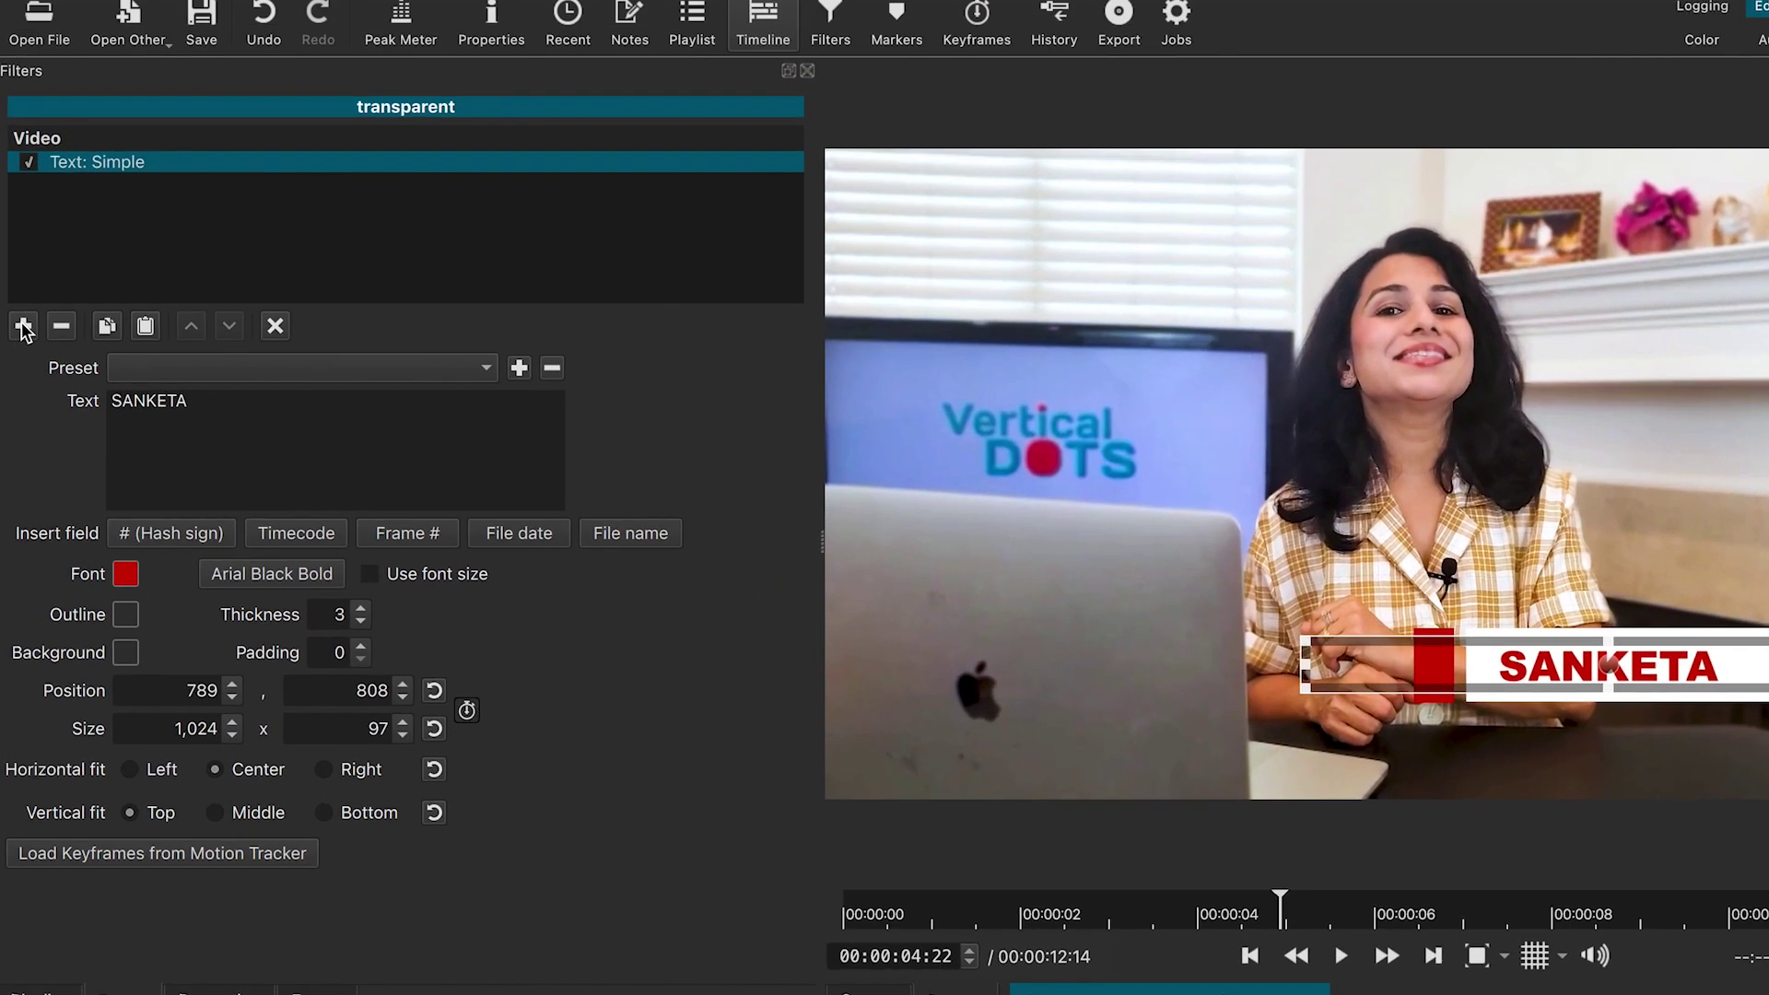
Add a Crop: Rectangle filter to the text clip with transparent padding
click(18, 128)
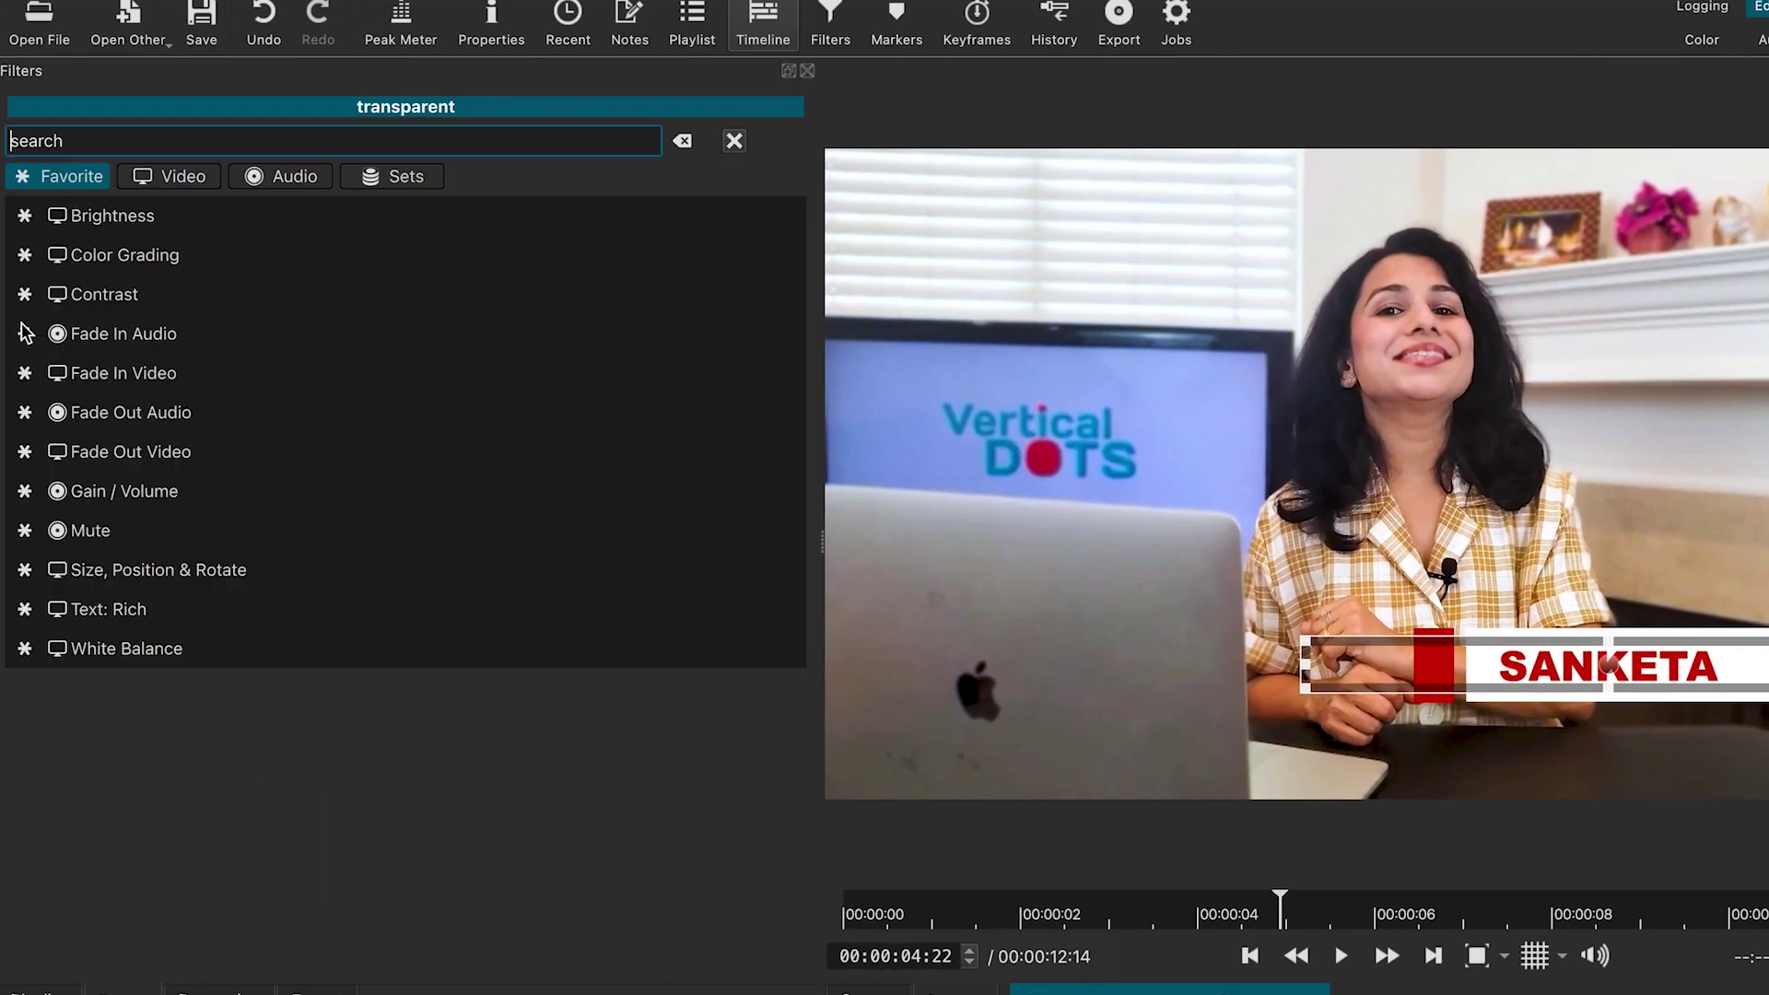
text(CROP)
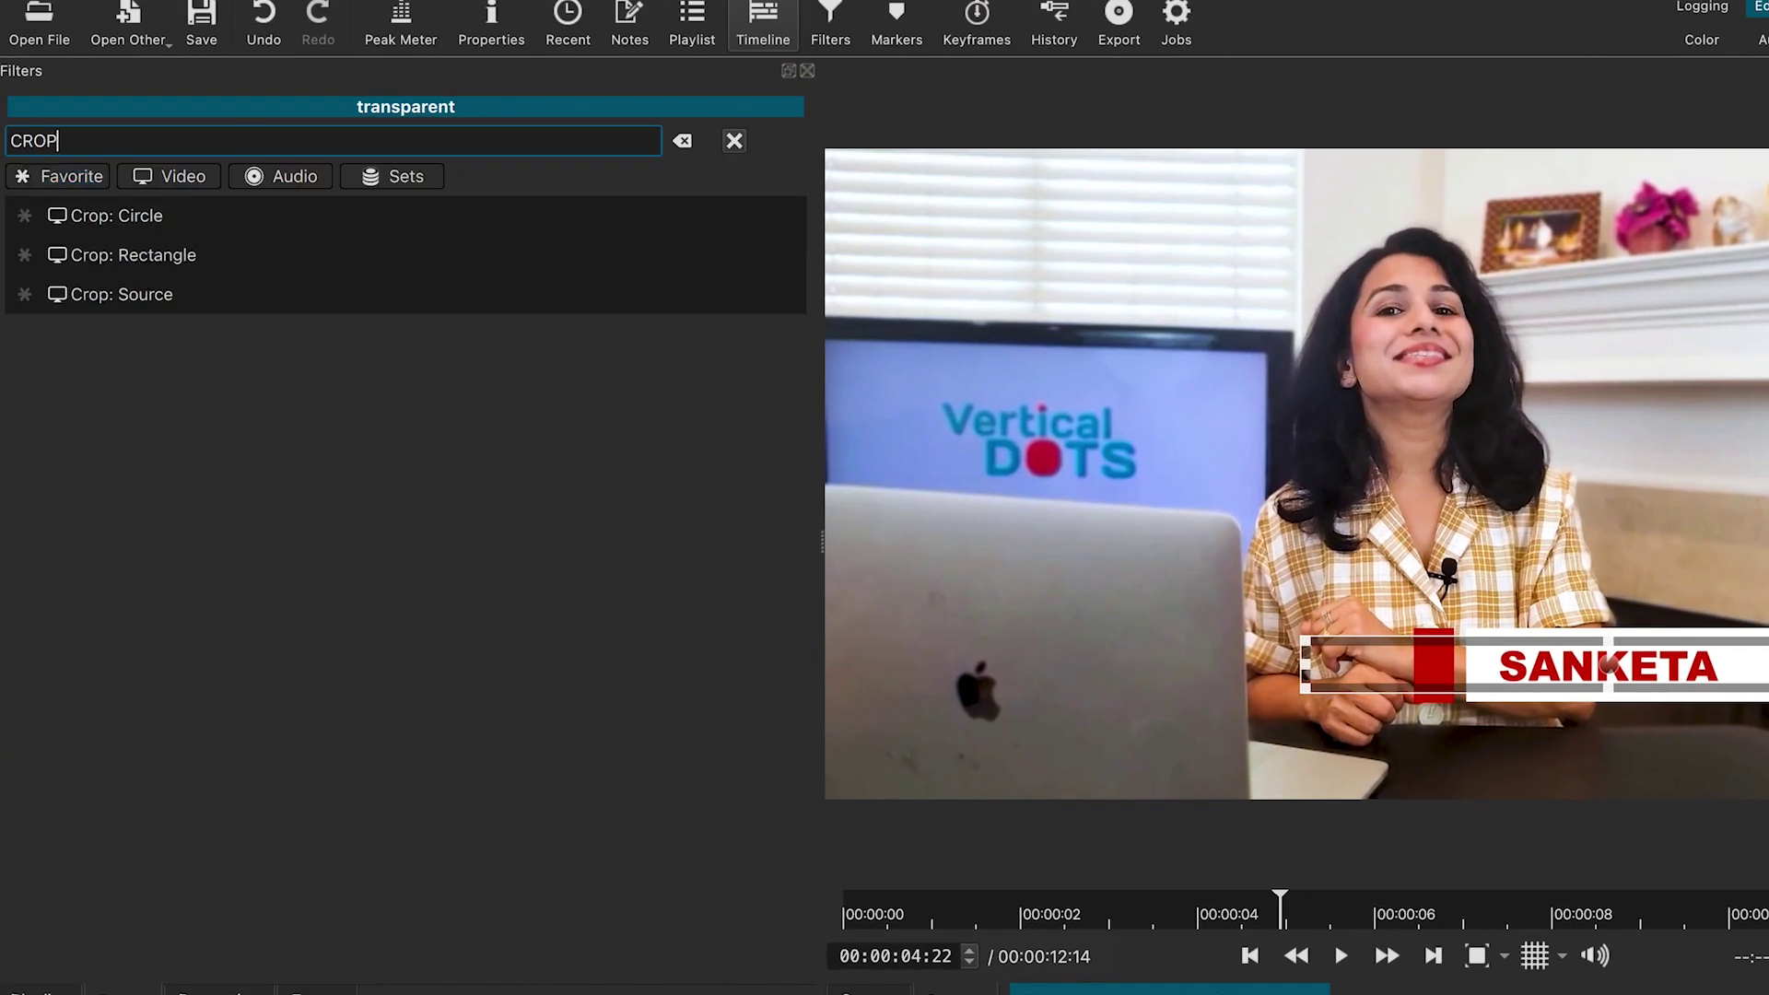
click(177, 255)
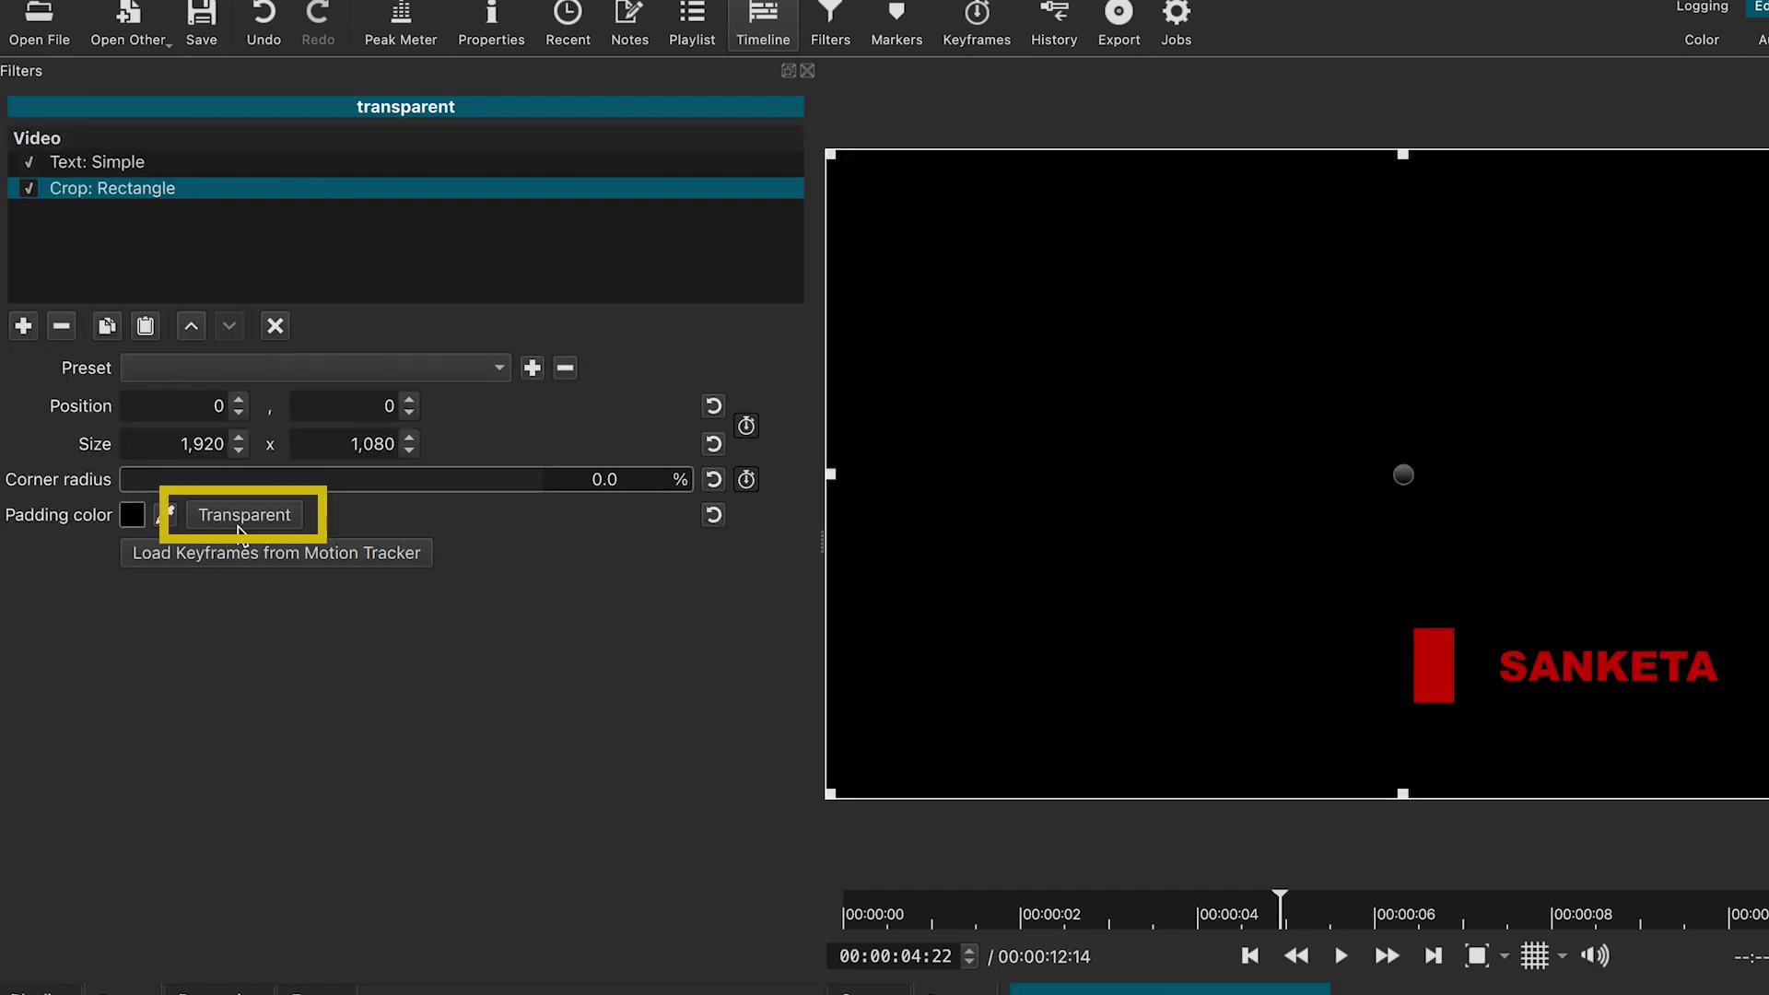
click(239, 518)
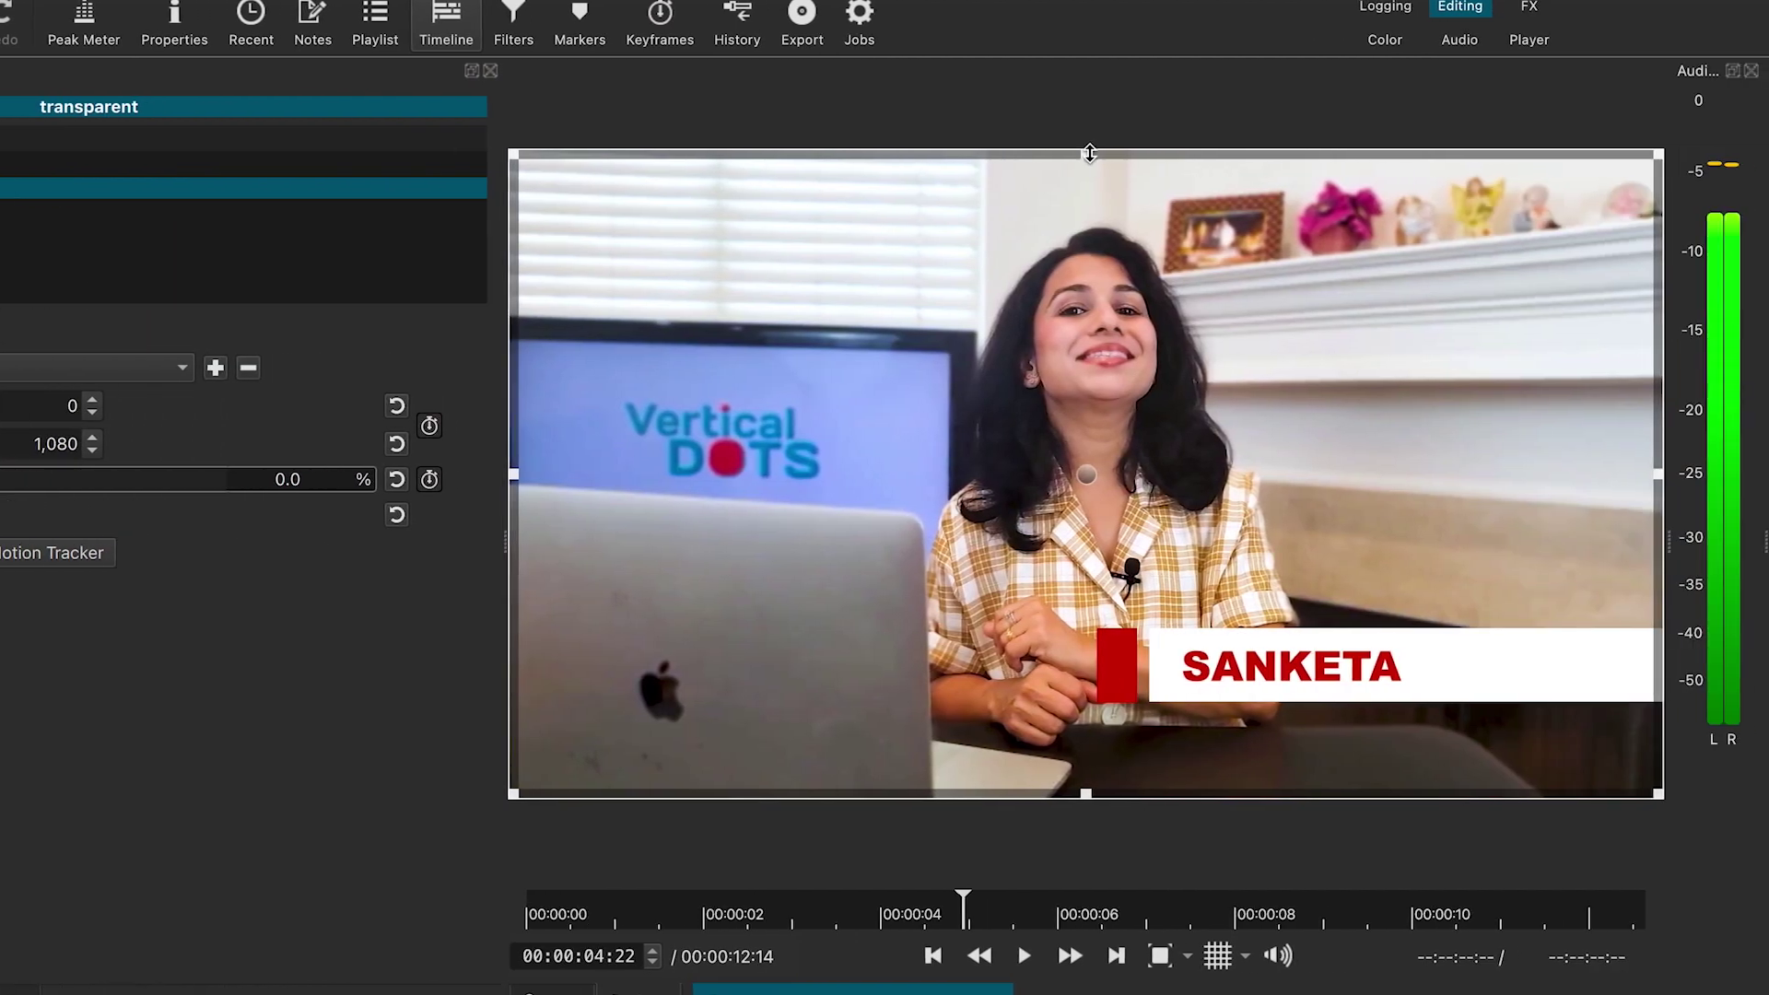
Bring the crop's top, bottom and left edges in to a 125-px band around SANKETA
drag(1089, 153, 1087, 630)
drag(1087, 775, 1088, 703)
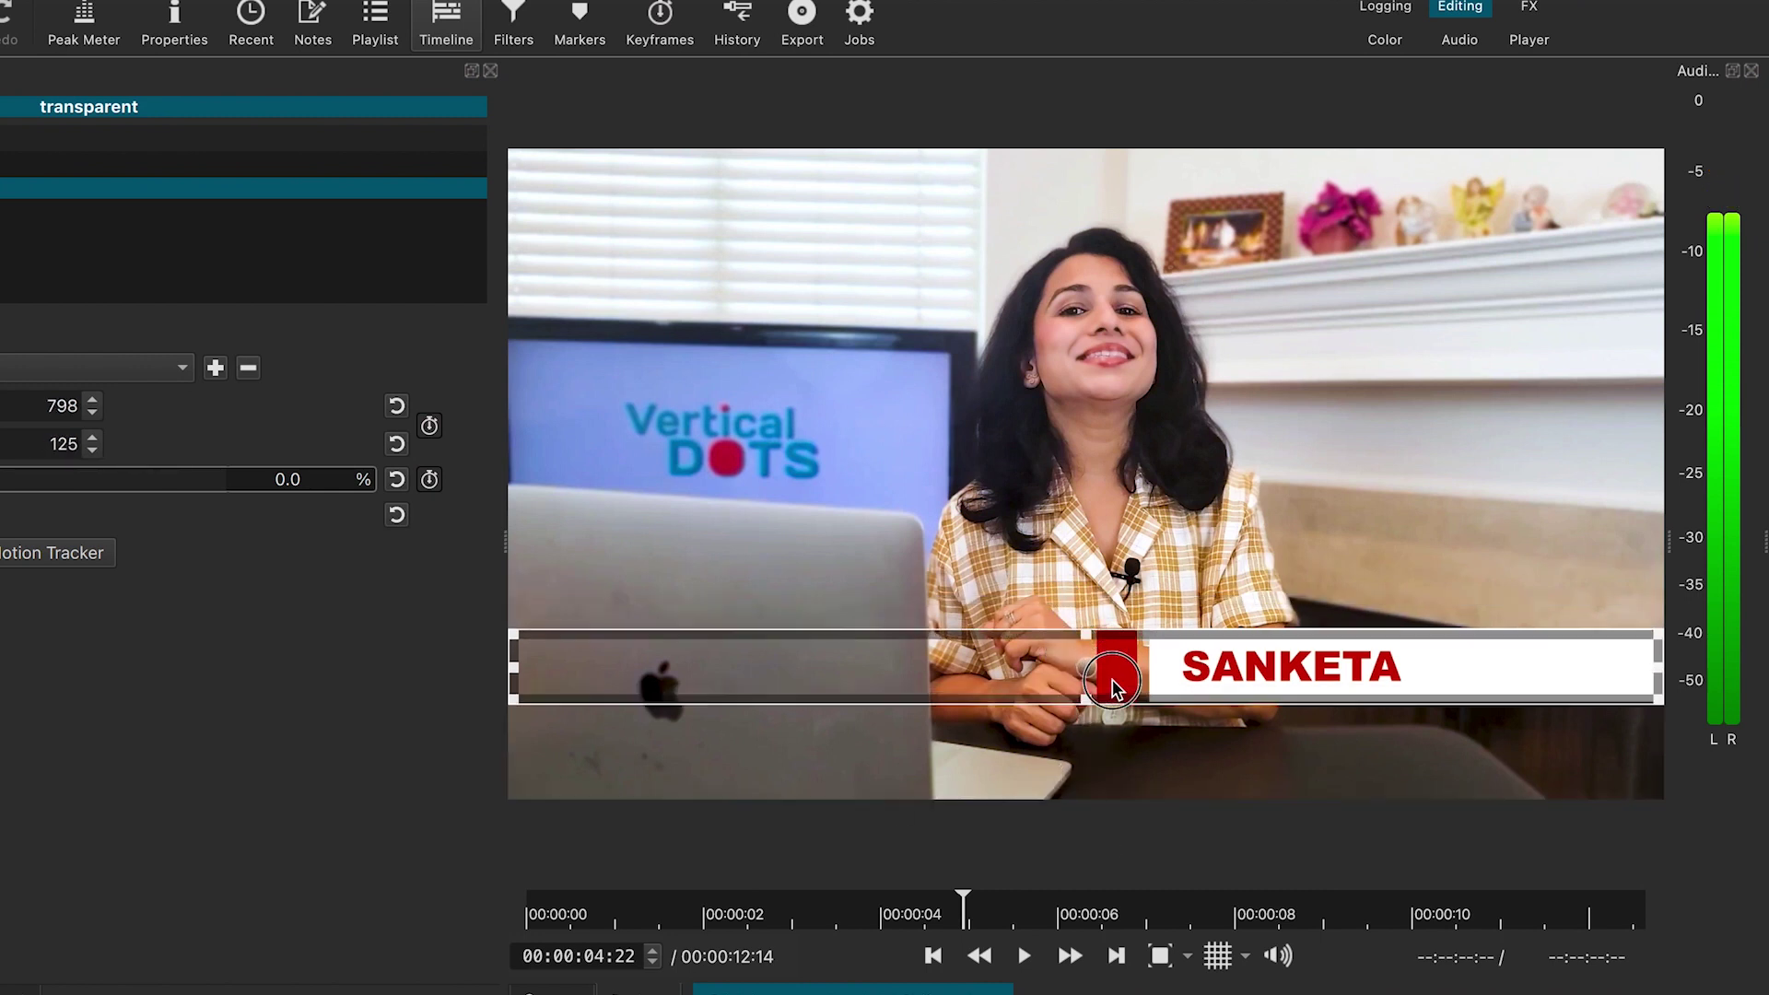
drag(513, 666, 1159, 664)
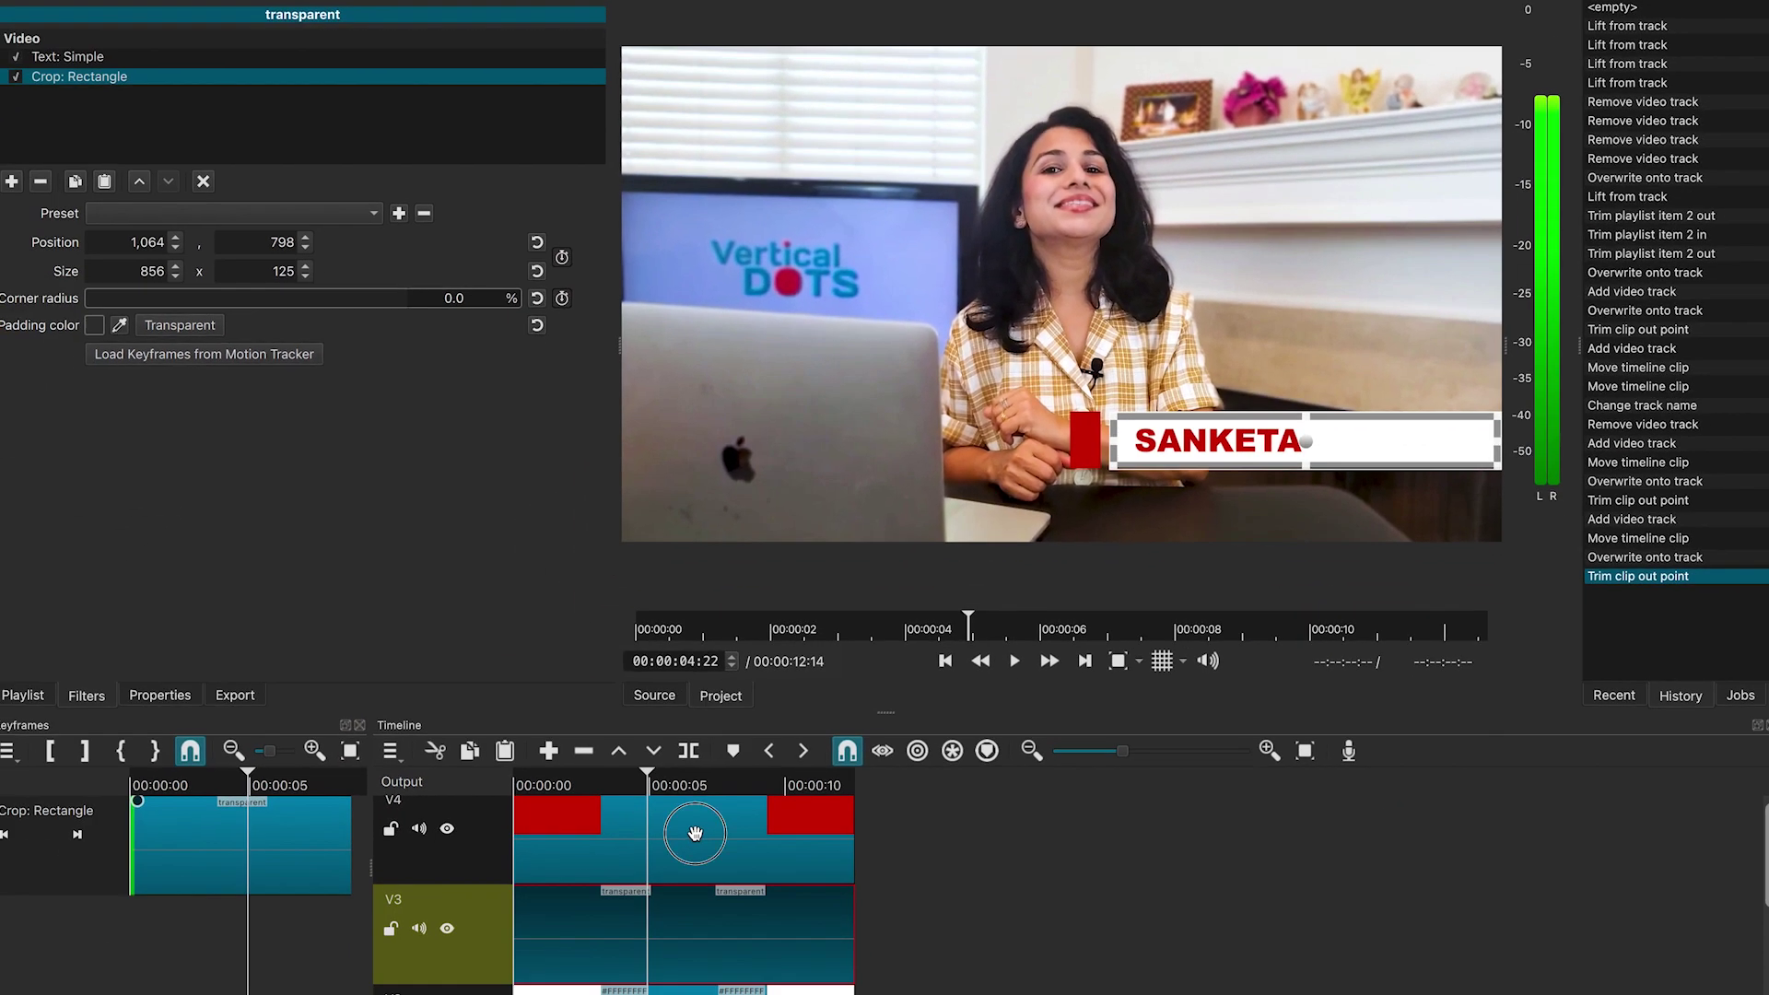
Hide track V4 and move the playhead to about one second to see the text underneath
click(571, 857)
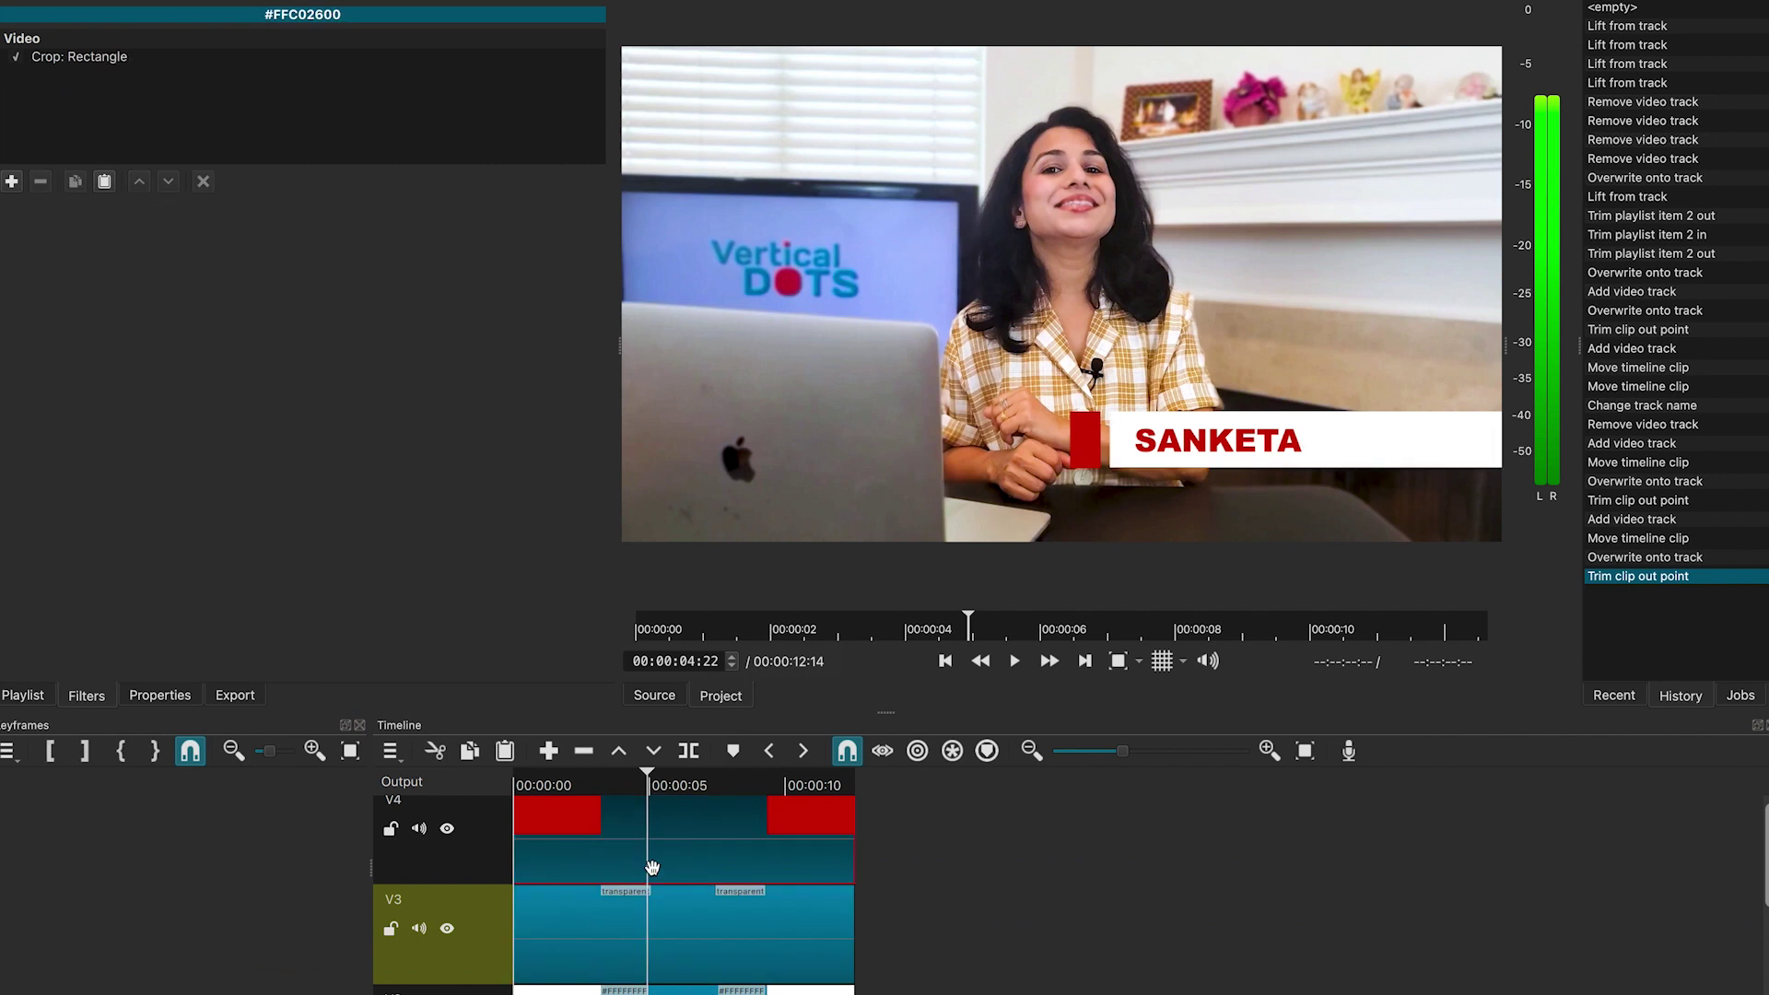
click(3, 924)
key(ctrl+h)
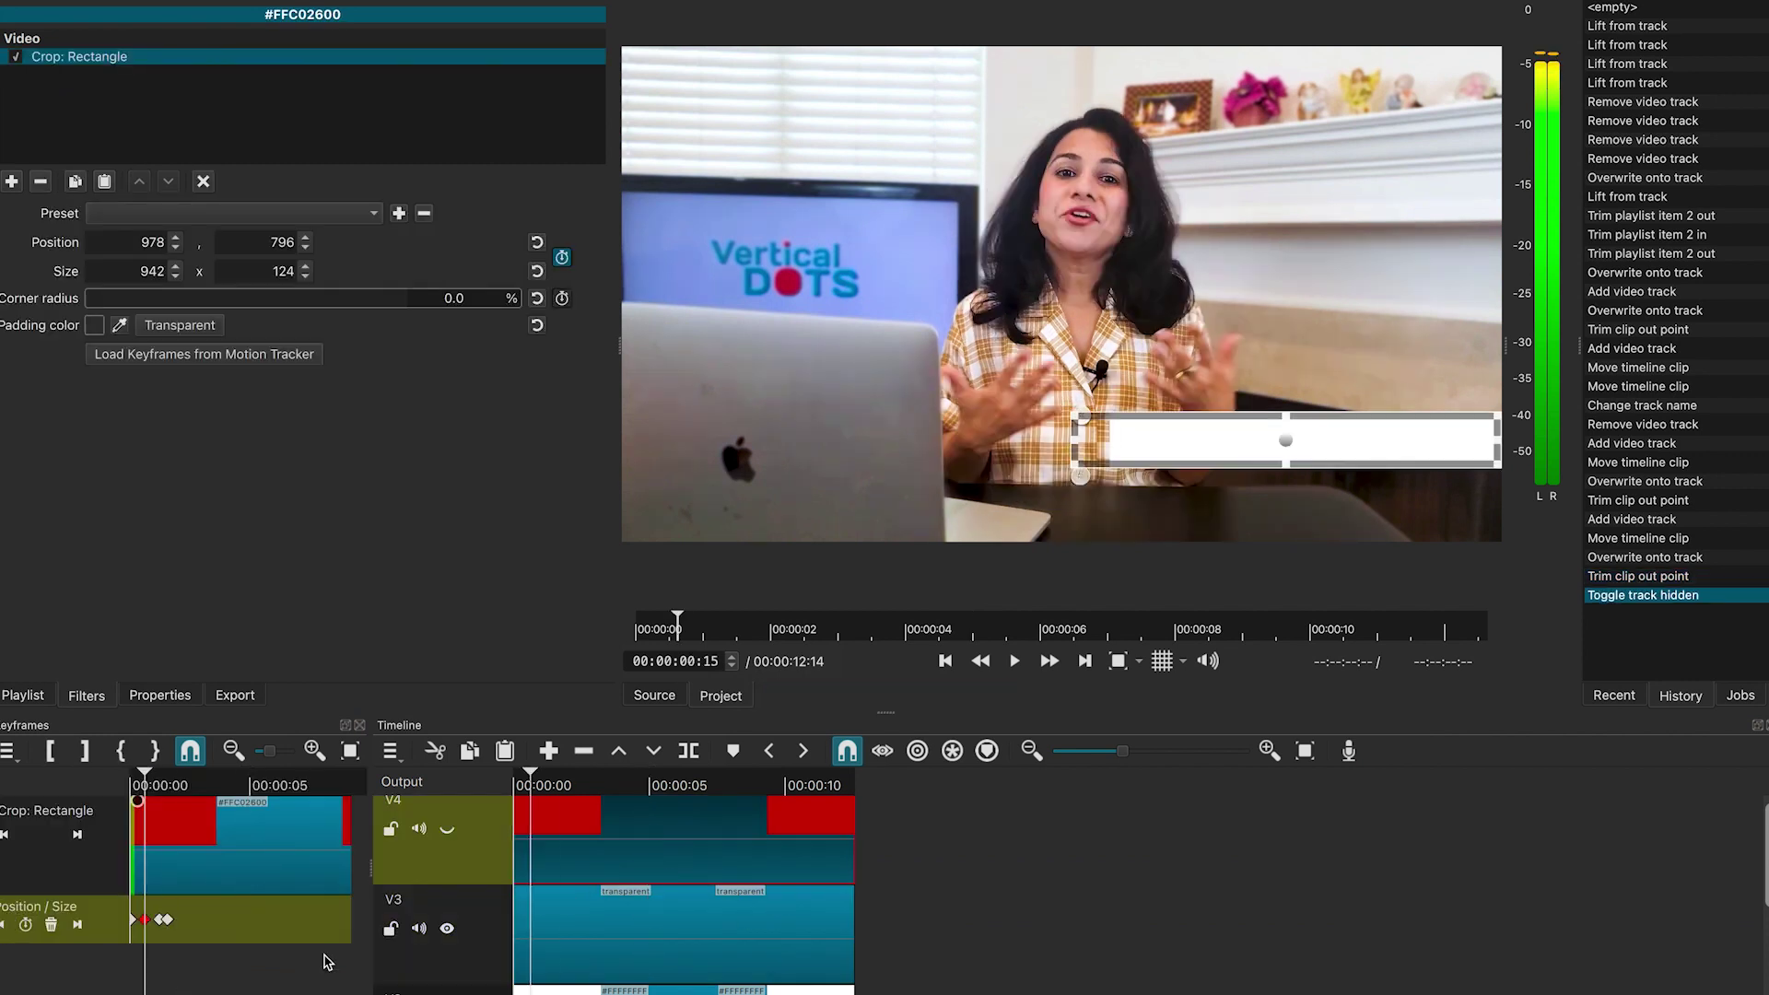
click(161, 935)
key(ctrl+z)
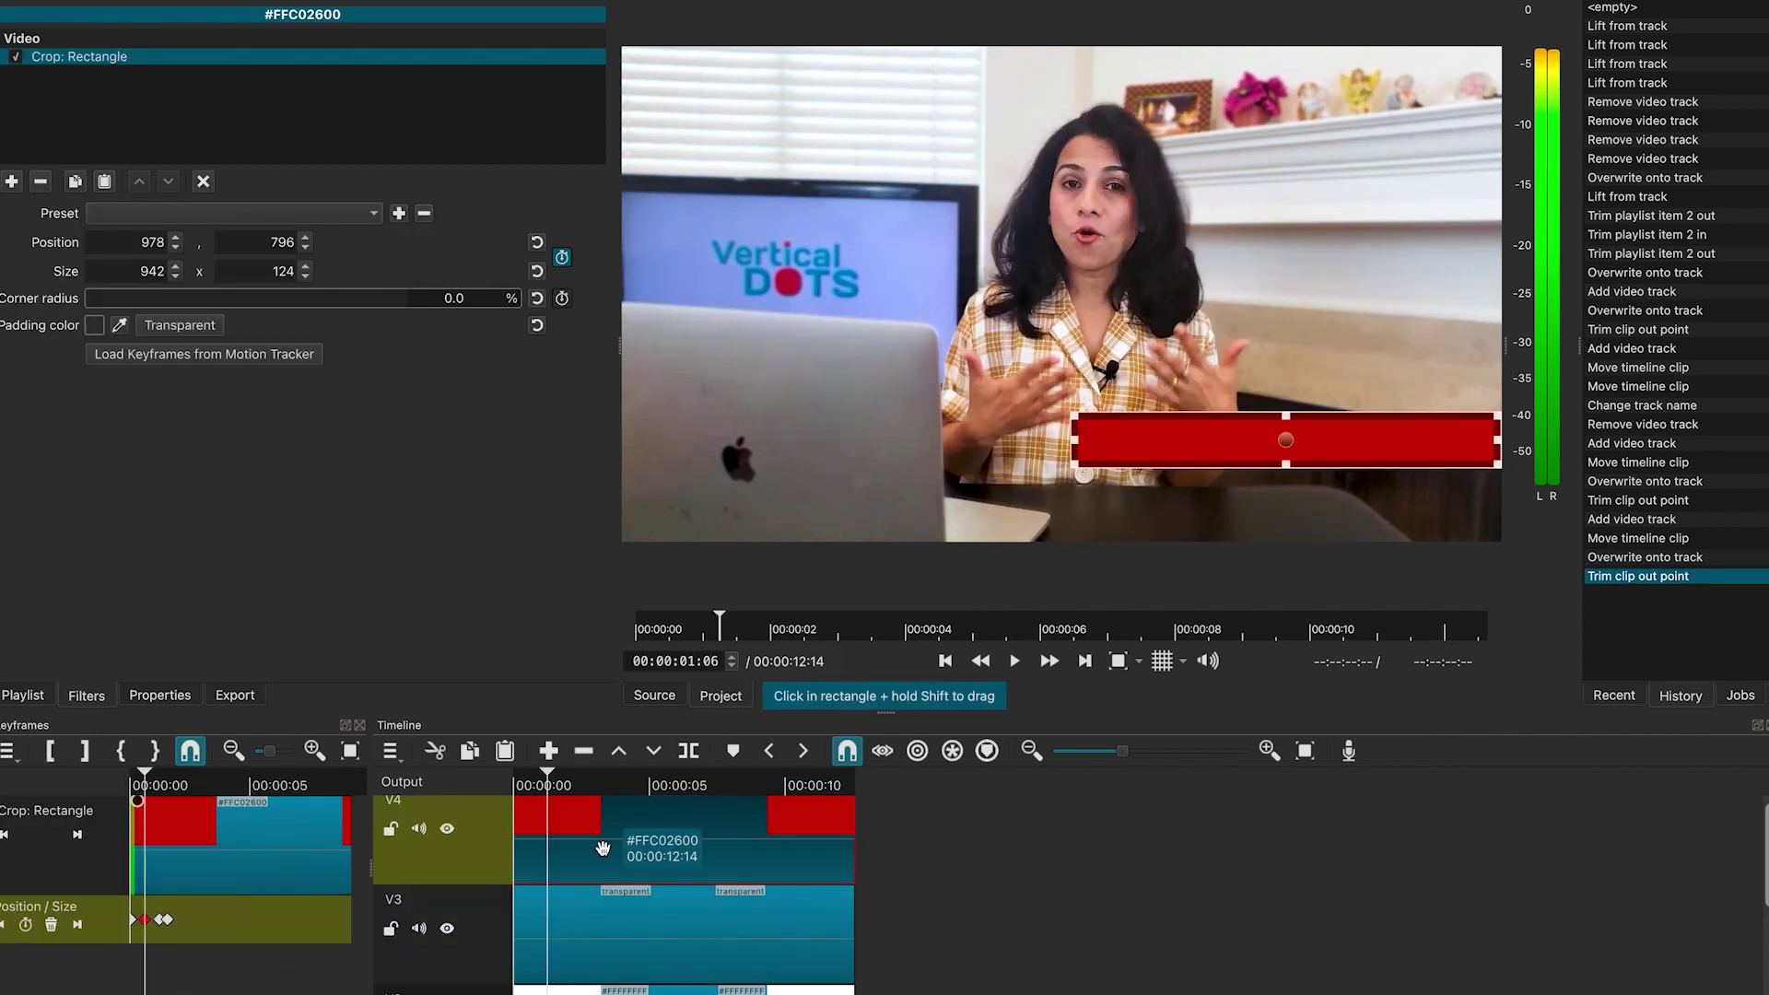
click(447, 830)
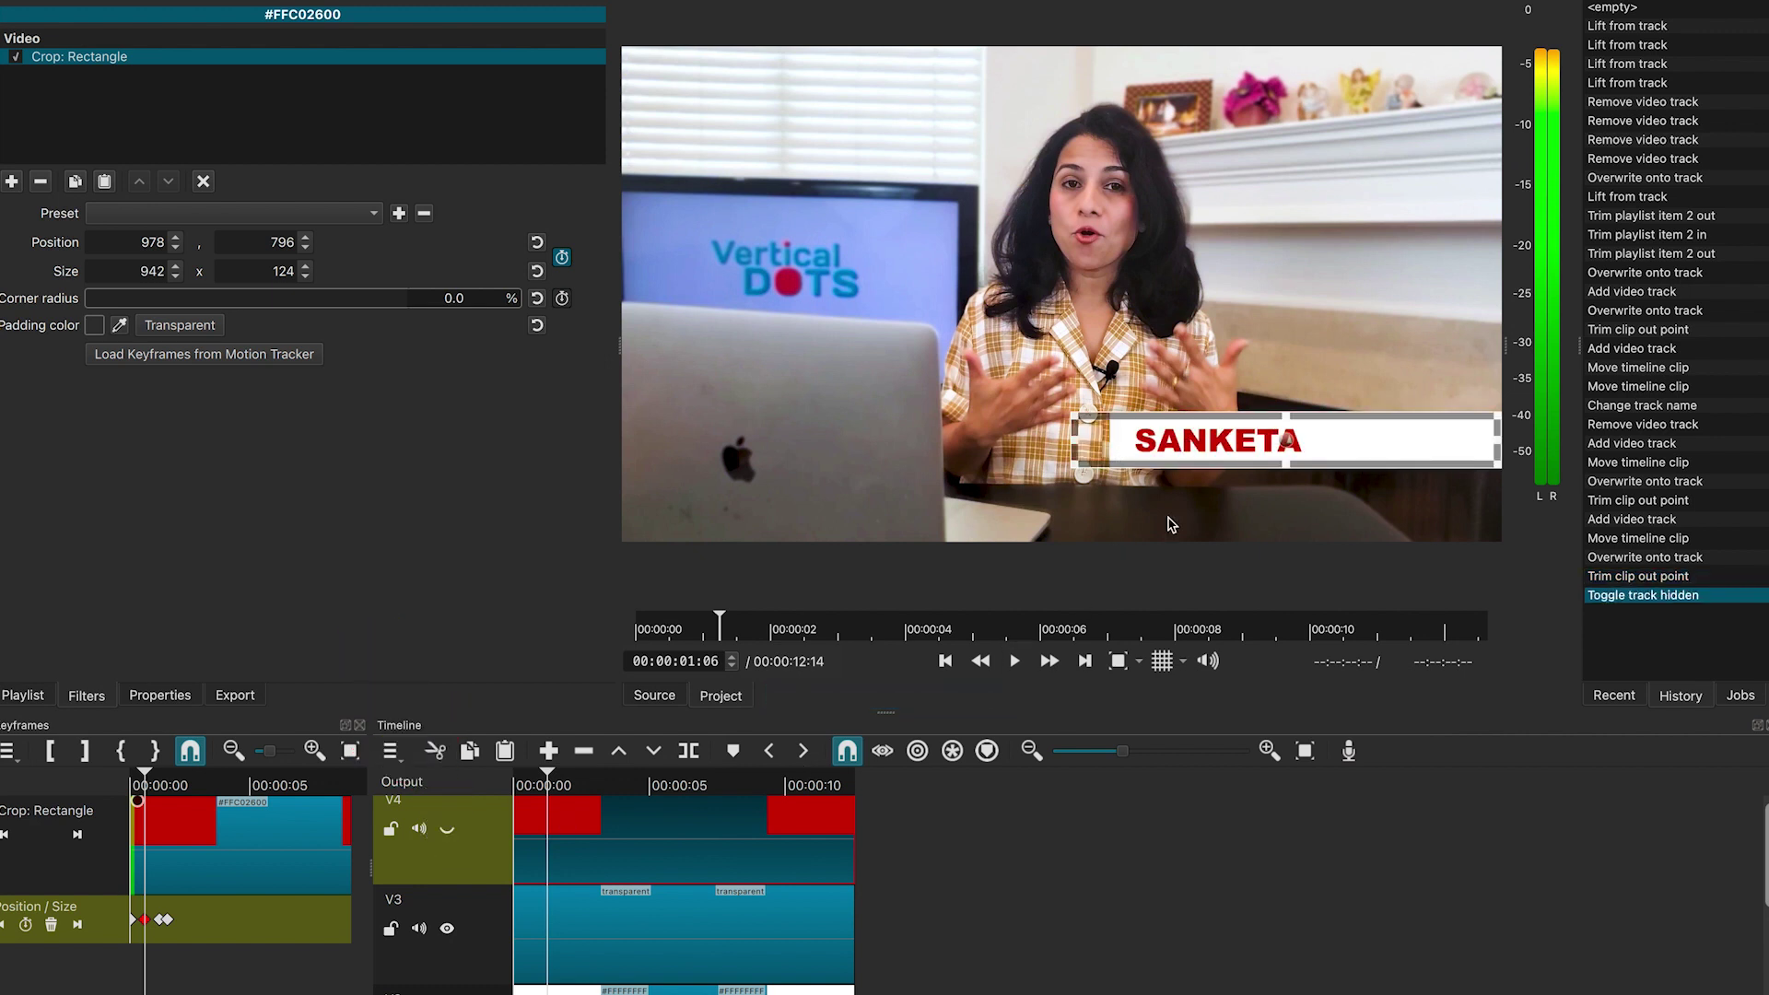
Enable crop keyframing on the SANKETA clip and crop the title from the left, hiding SAN
click(686, 919)
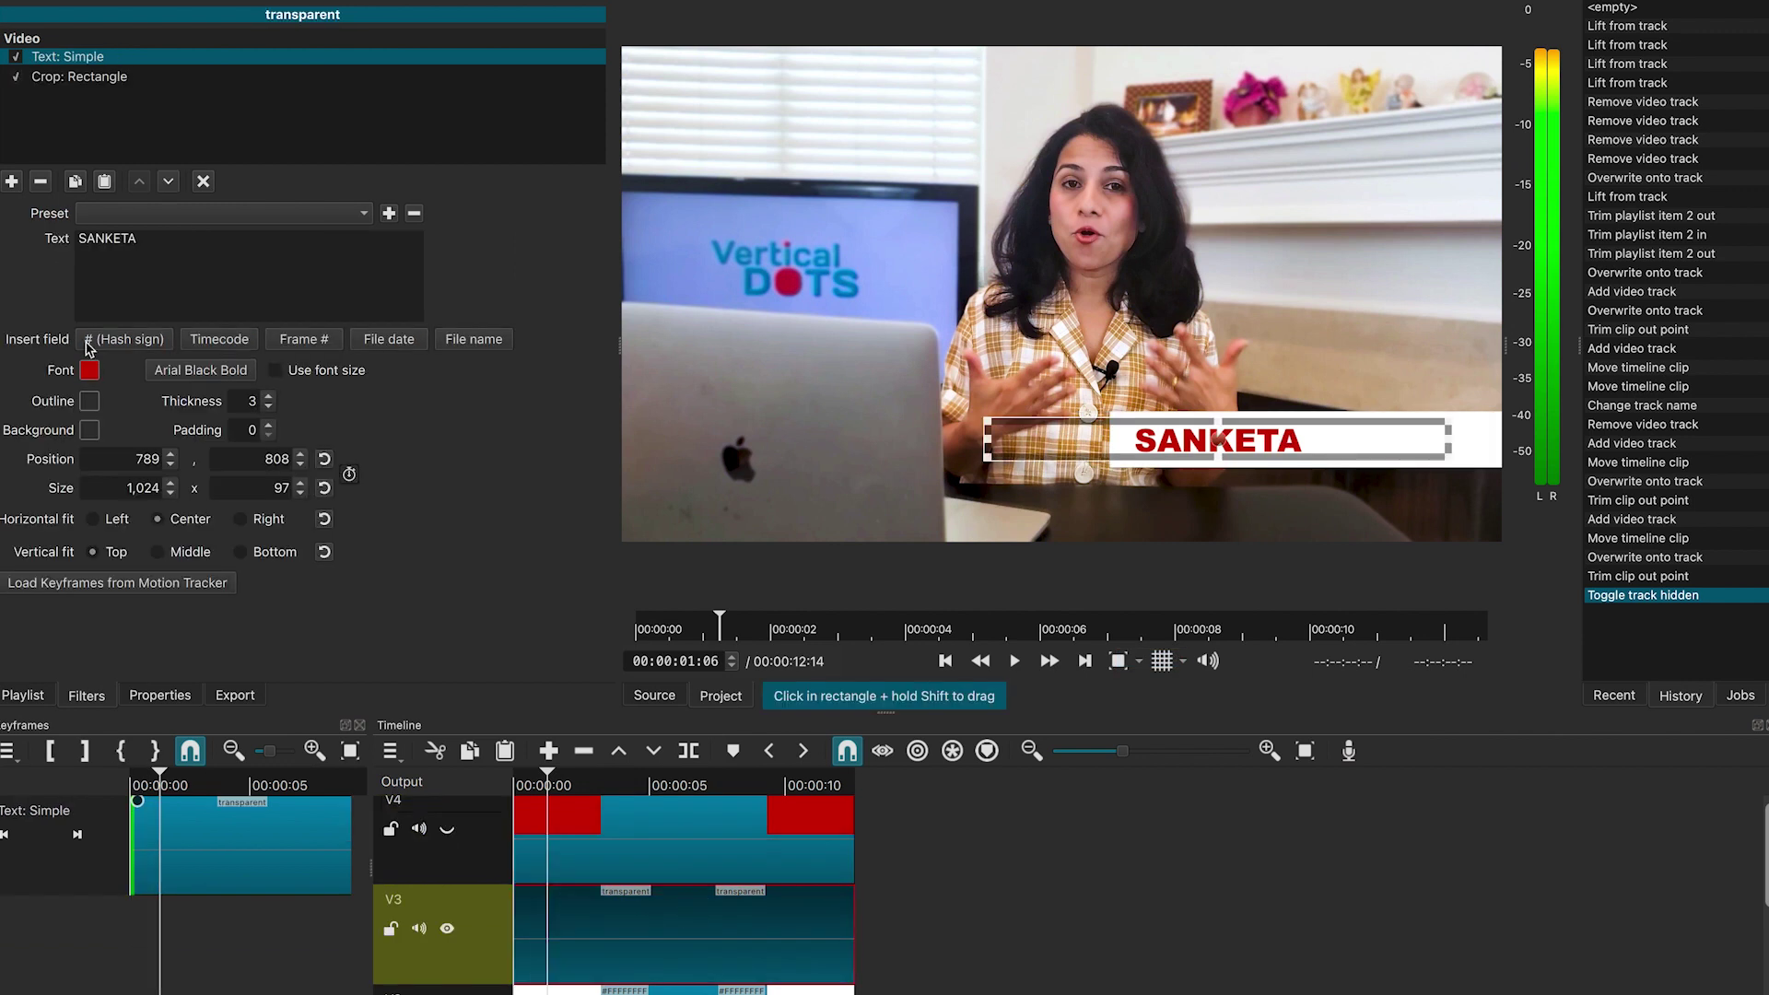
click(93, 80)
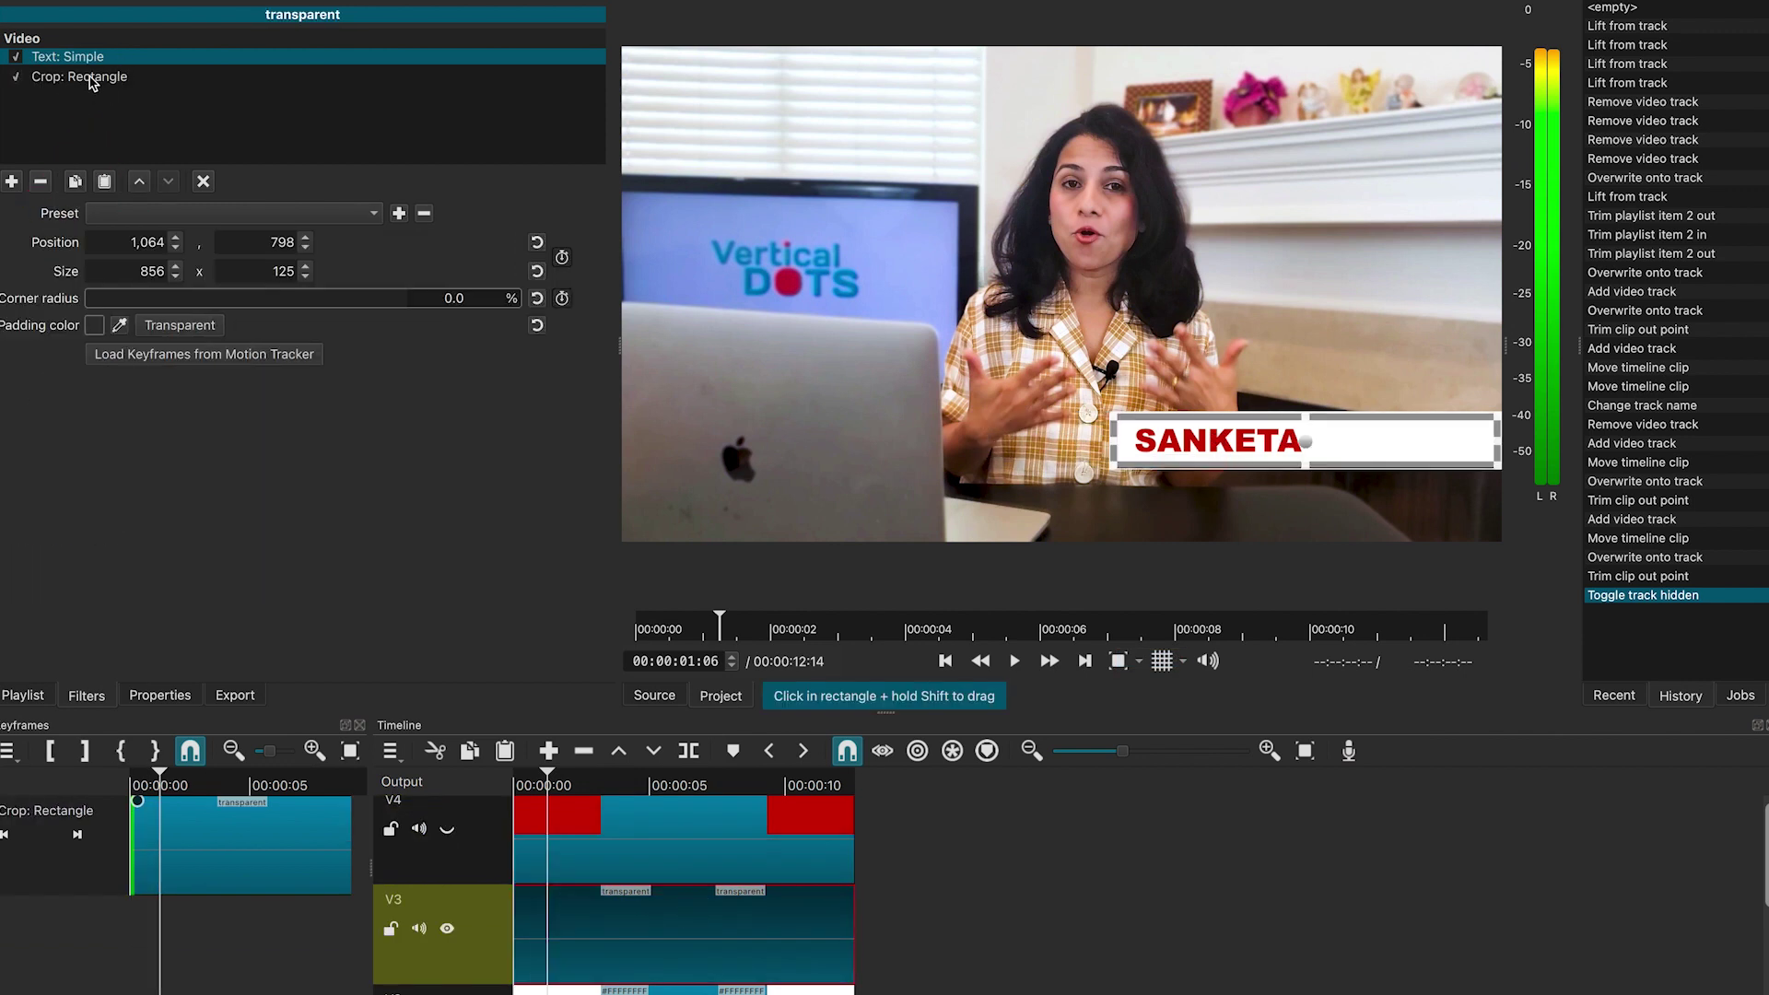
click(563, 260)
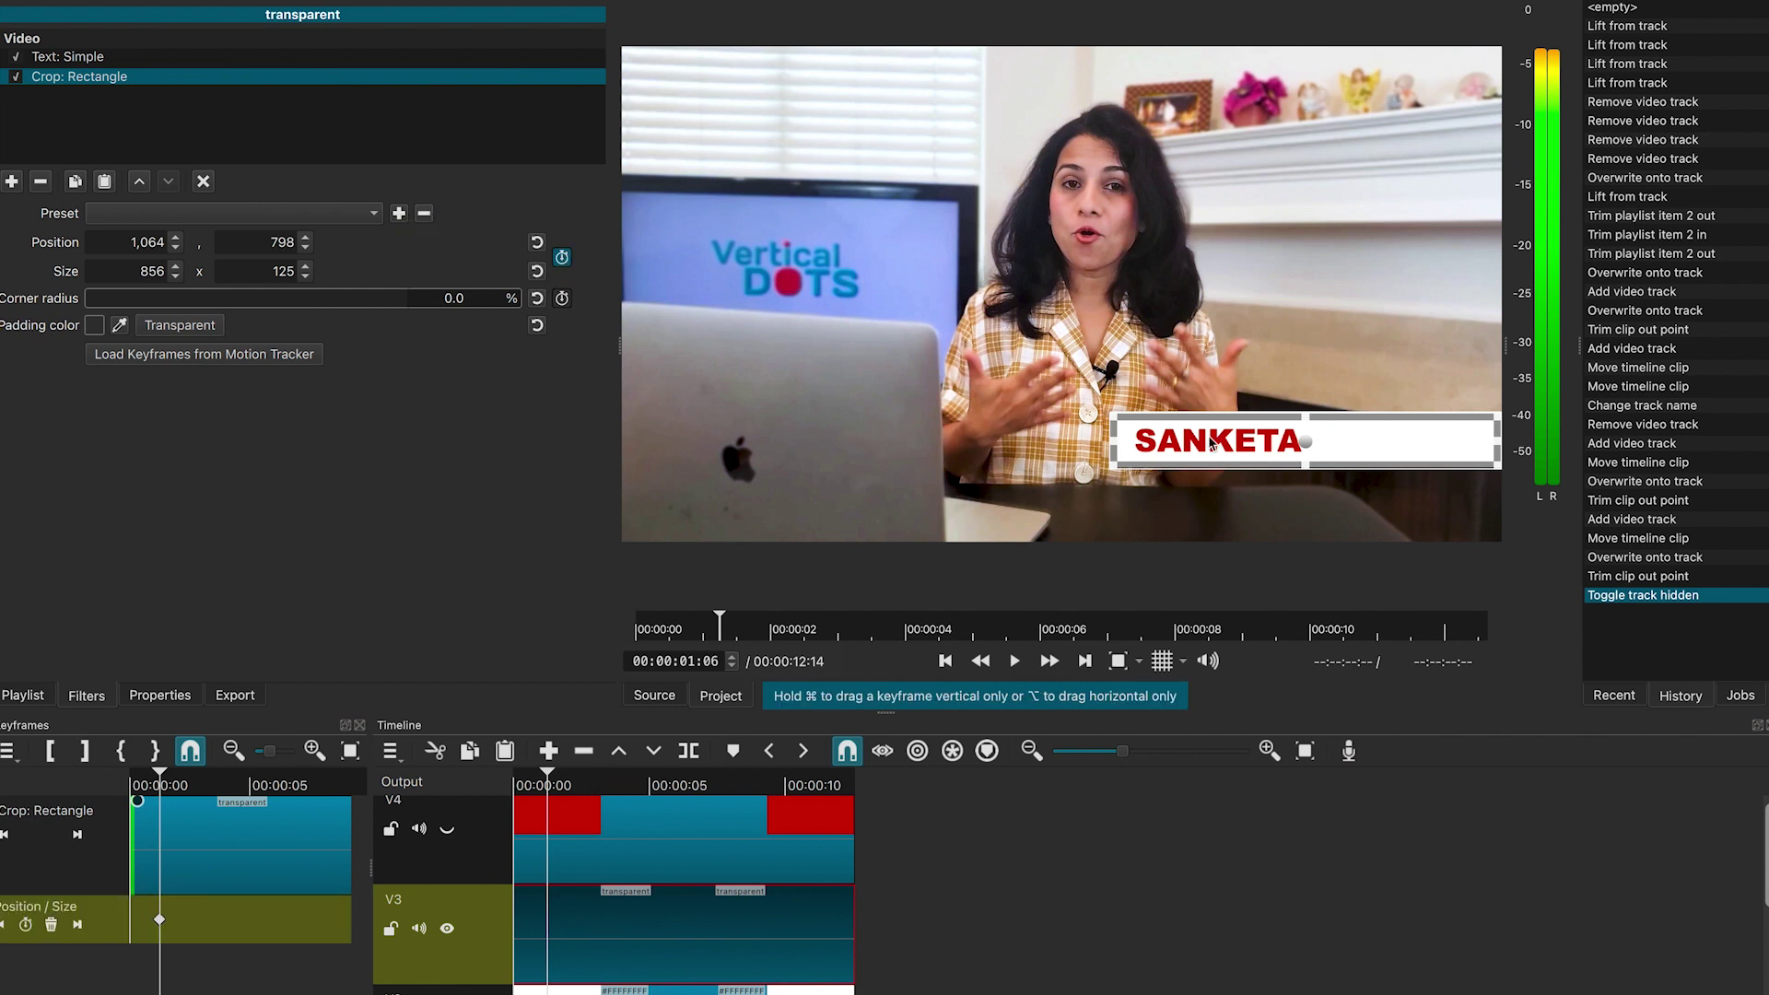
drag(1113, 443, 1350, 463)
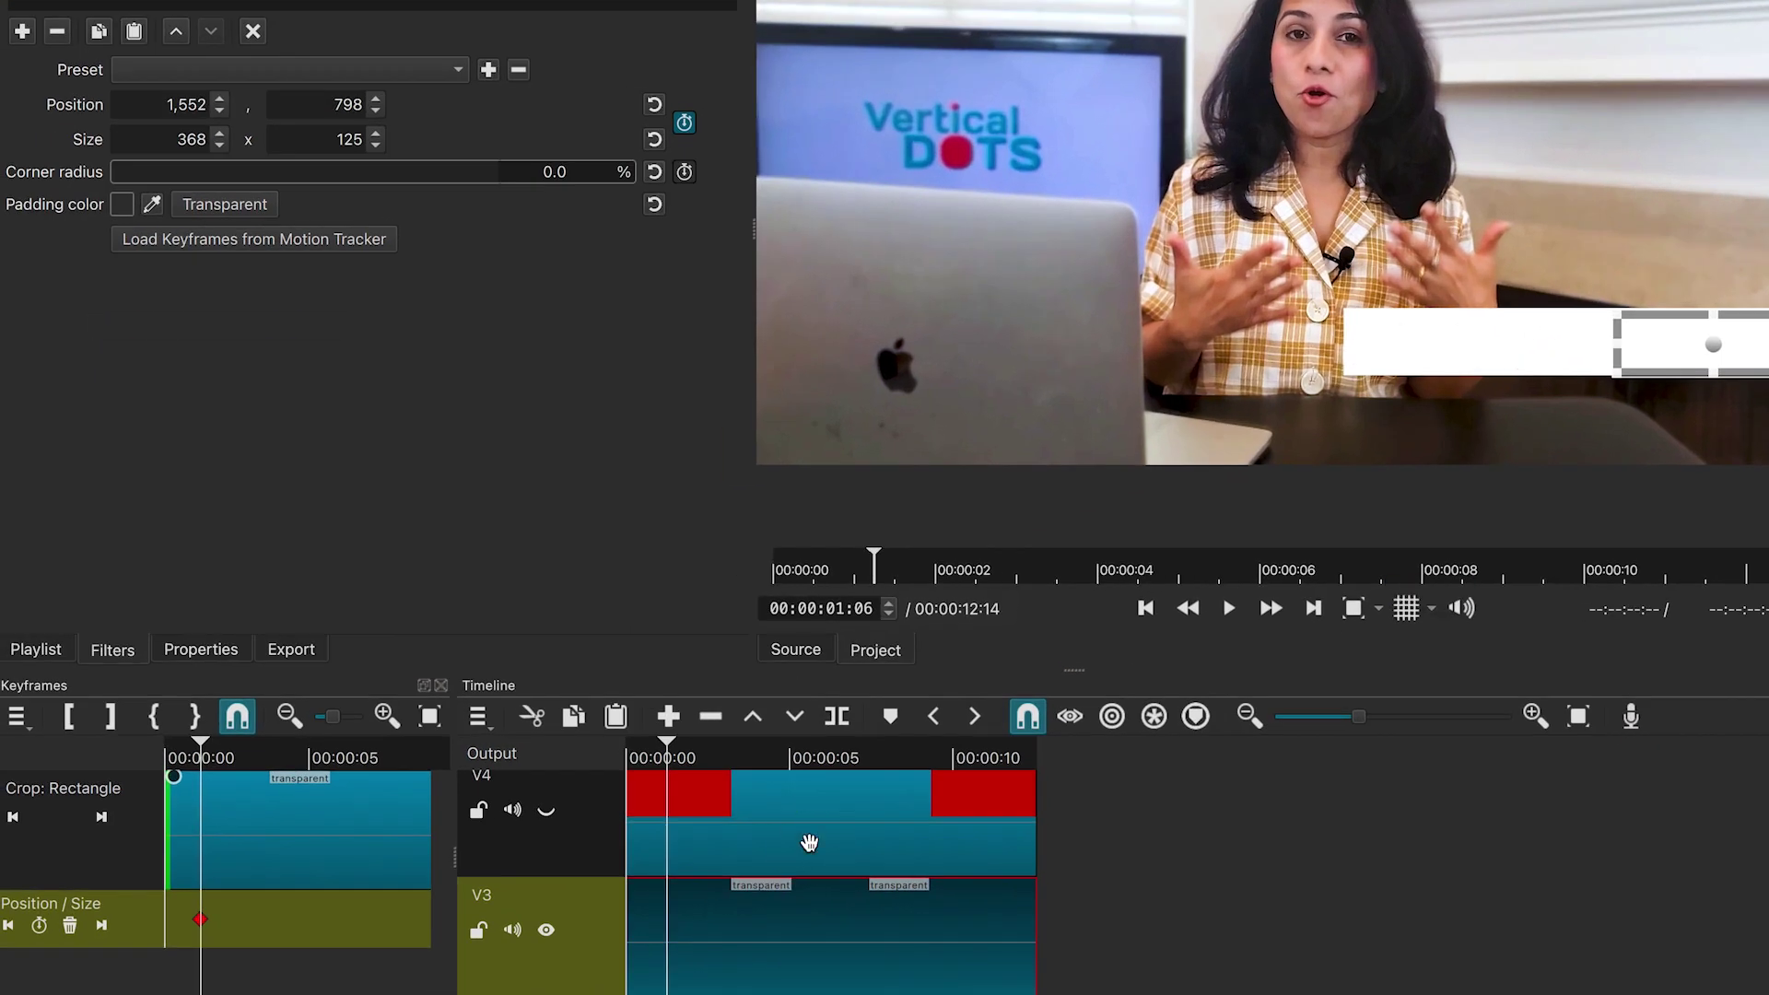
At 00:00:01:06, widen the title's crop to 858×125 at 1,062, 798, revealing all of SANKETA
click(809, 843)
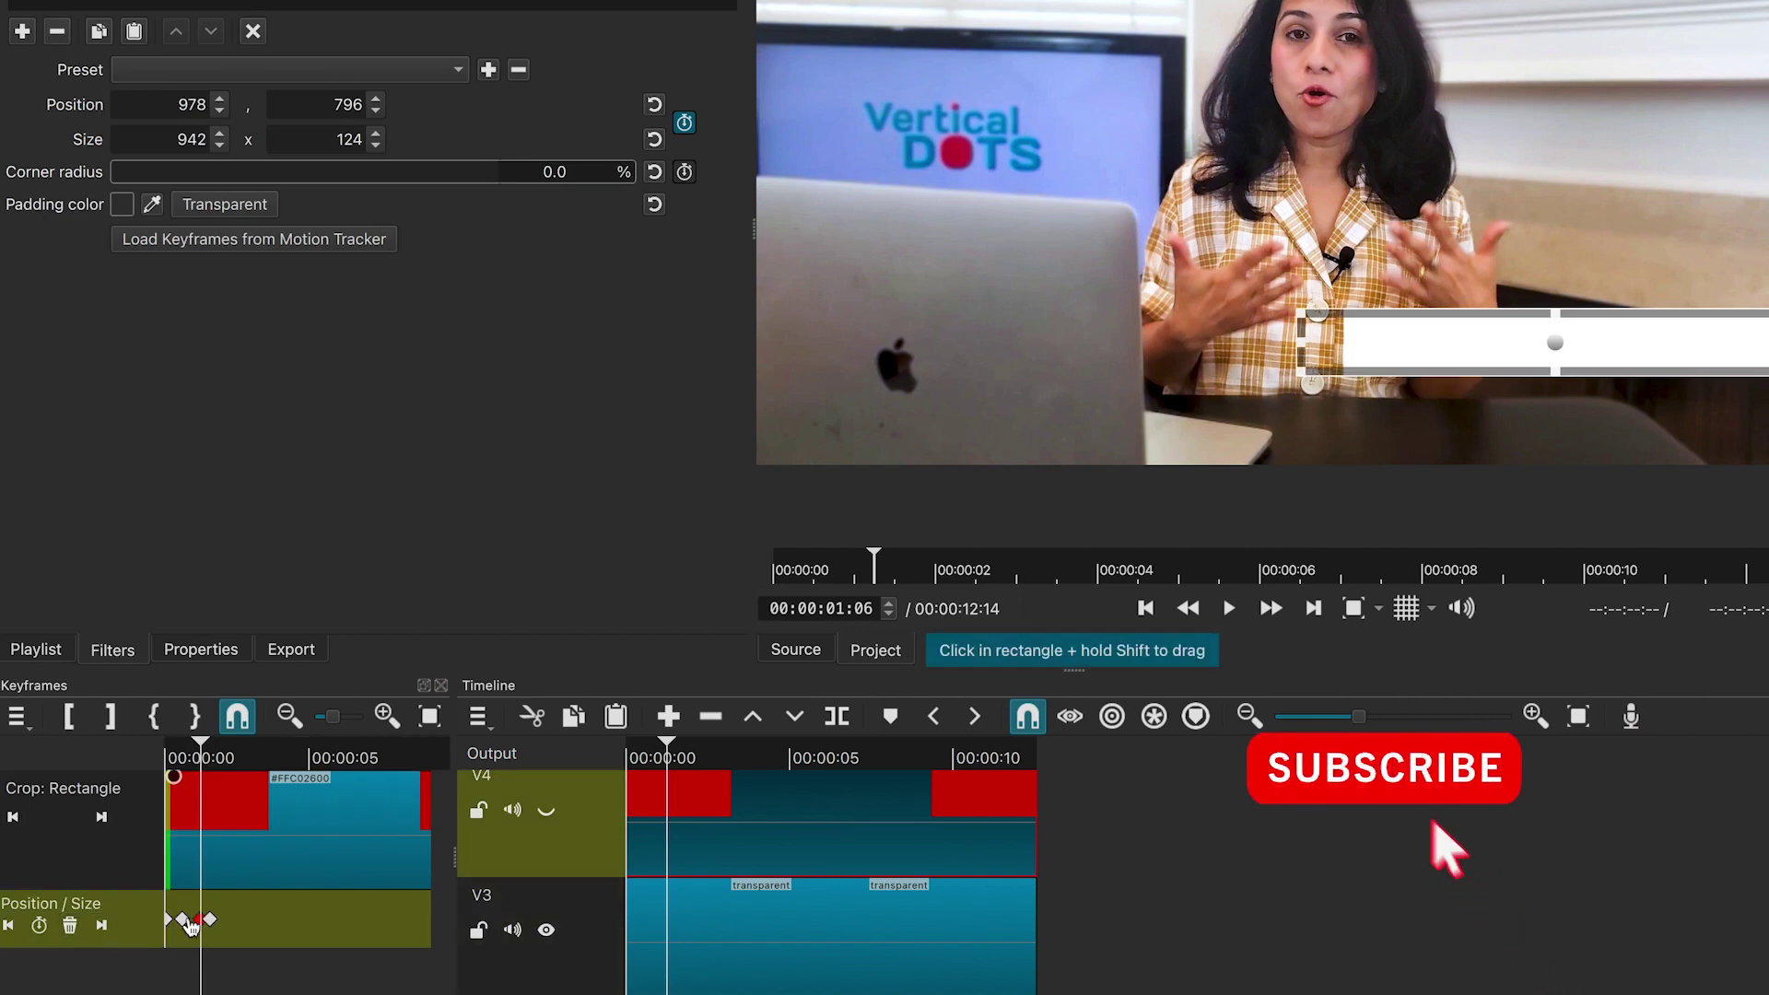
click(199, 919)
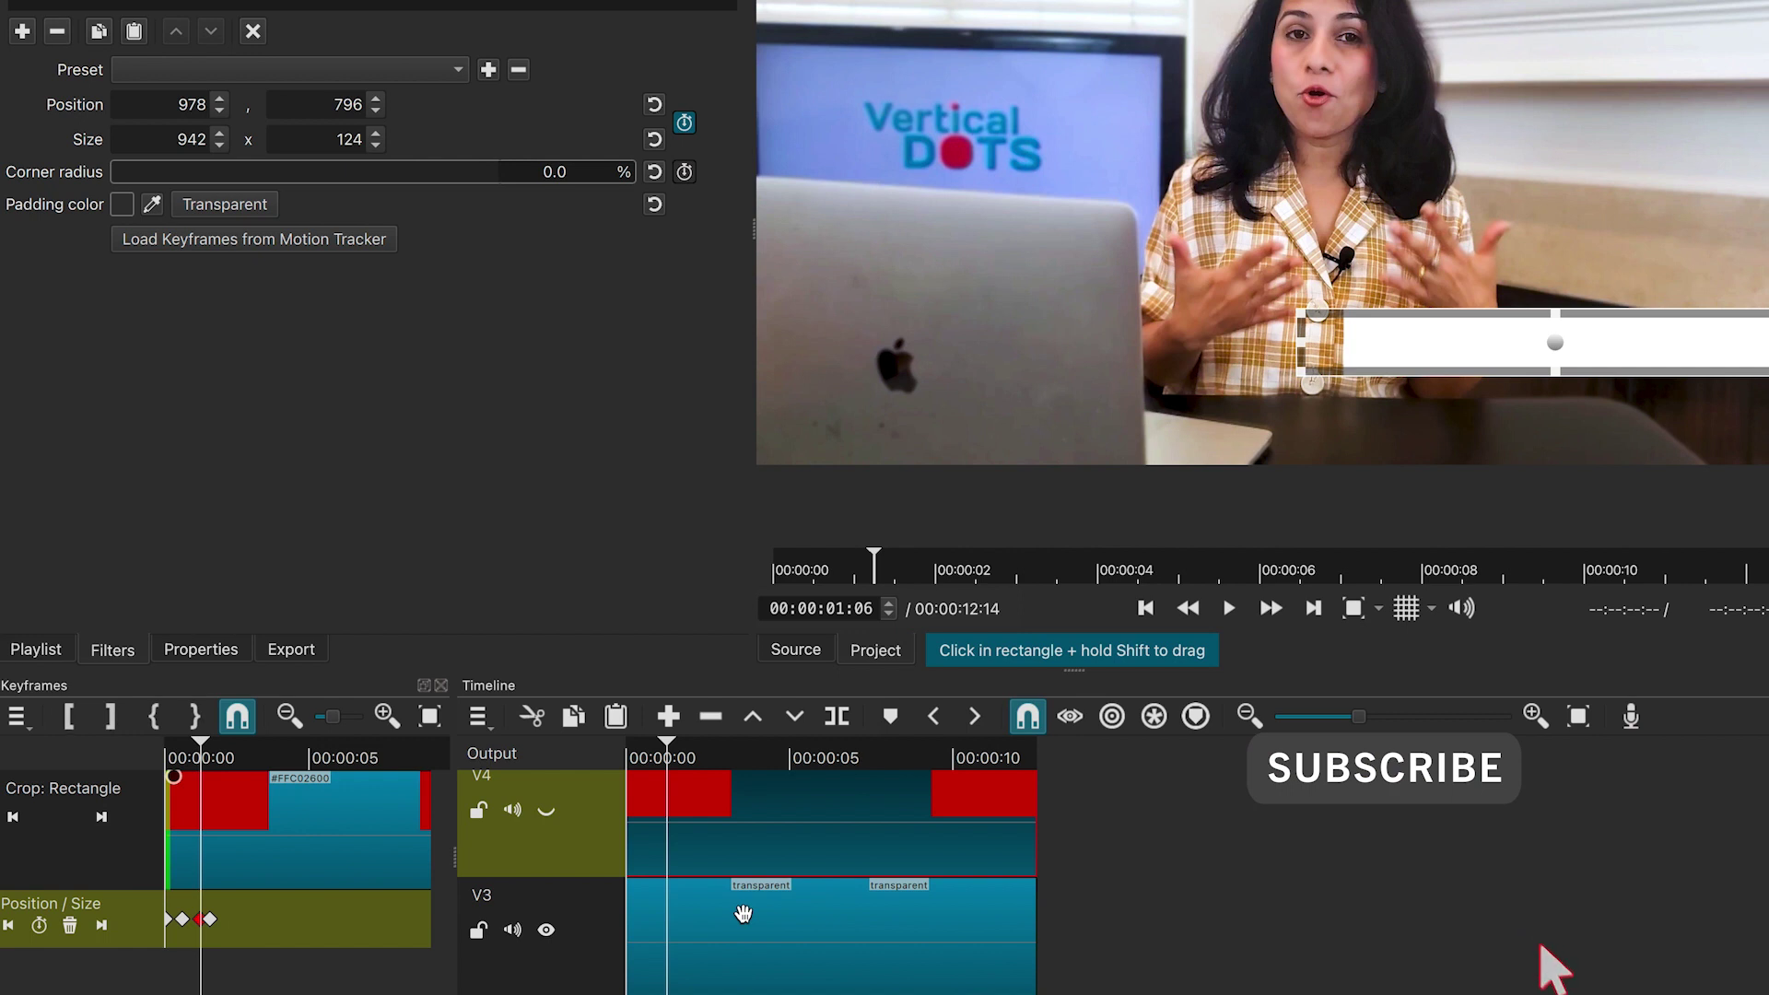
click(741, 908)
click(150, 189)
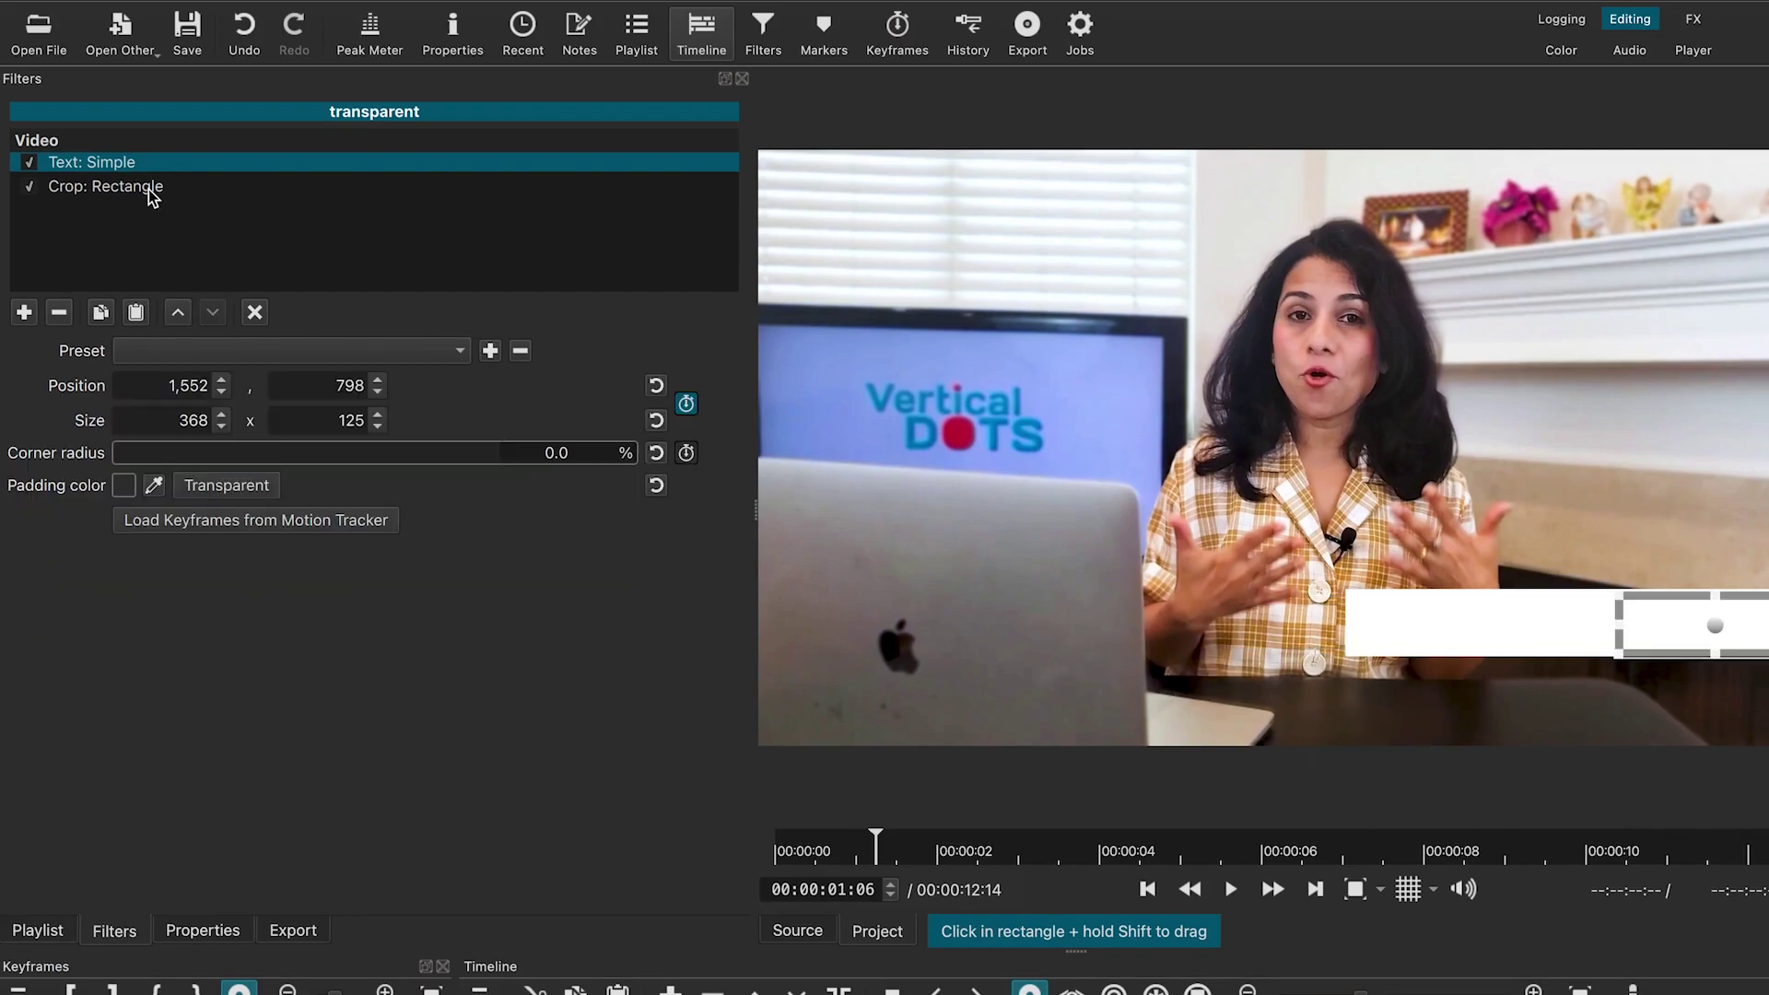
drag(1622, 625, 1335, 649)
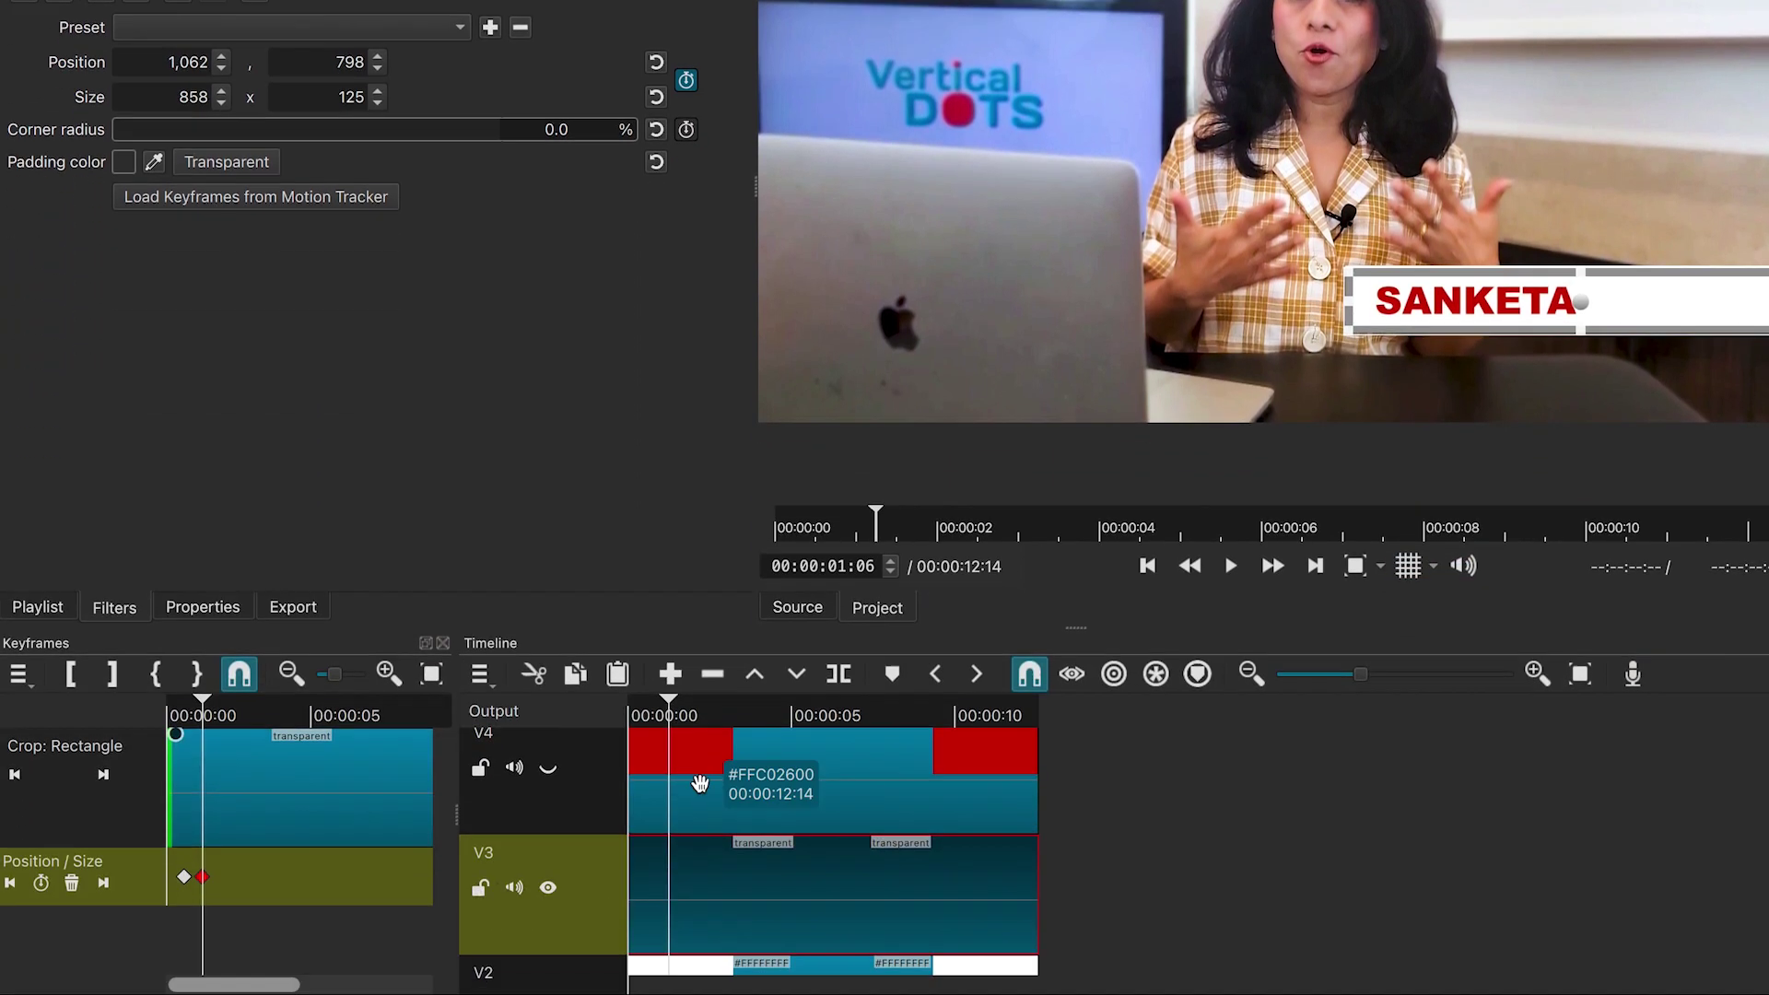
Unhide the red bar track V4 and go back to the red bar's keyframe at 1:14
click(700, 783)
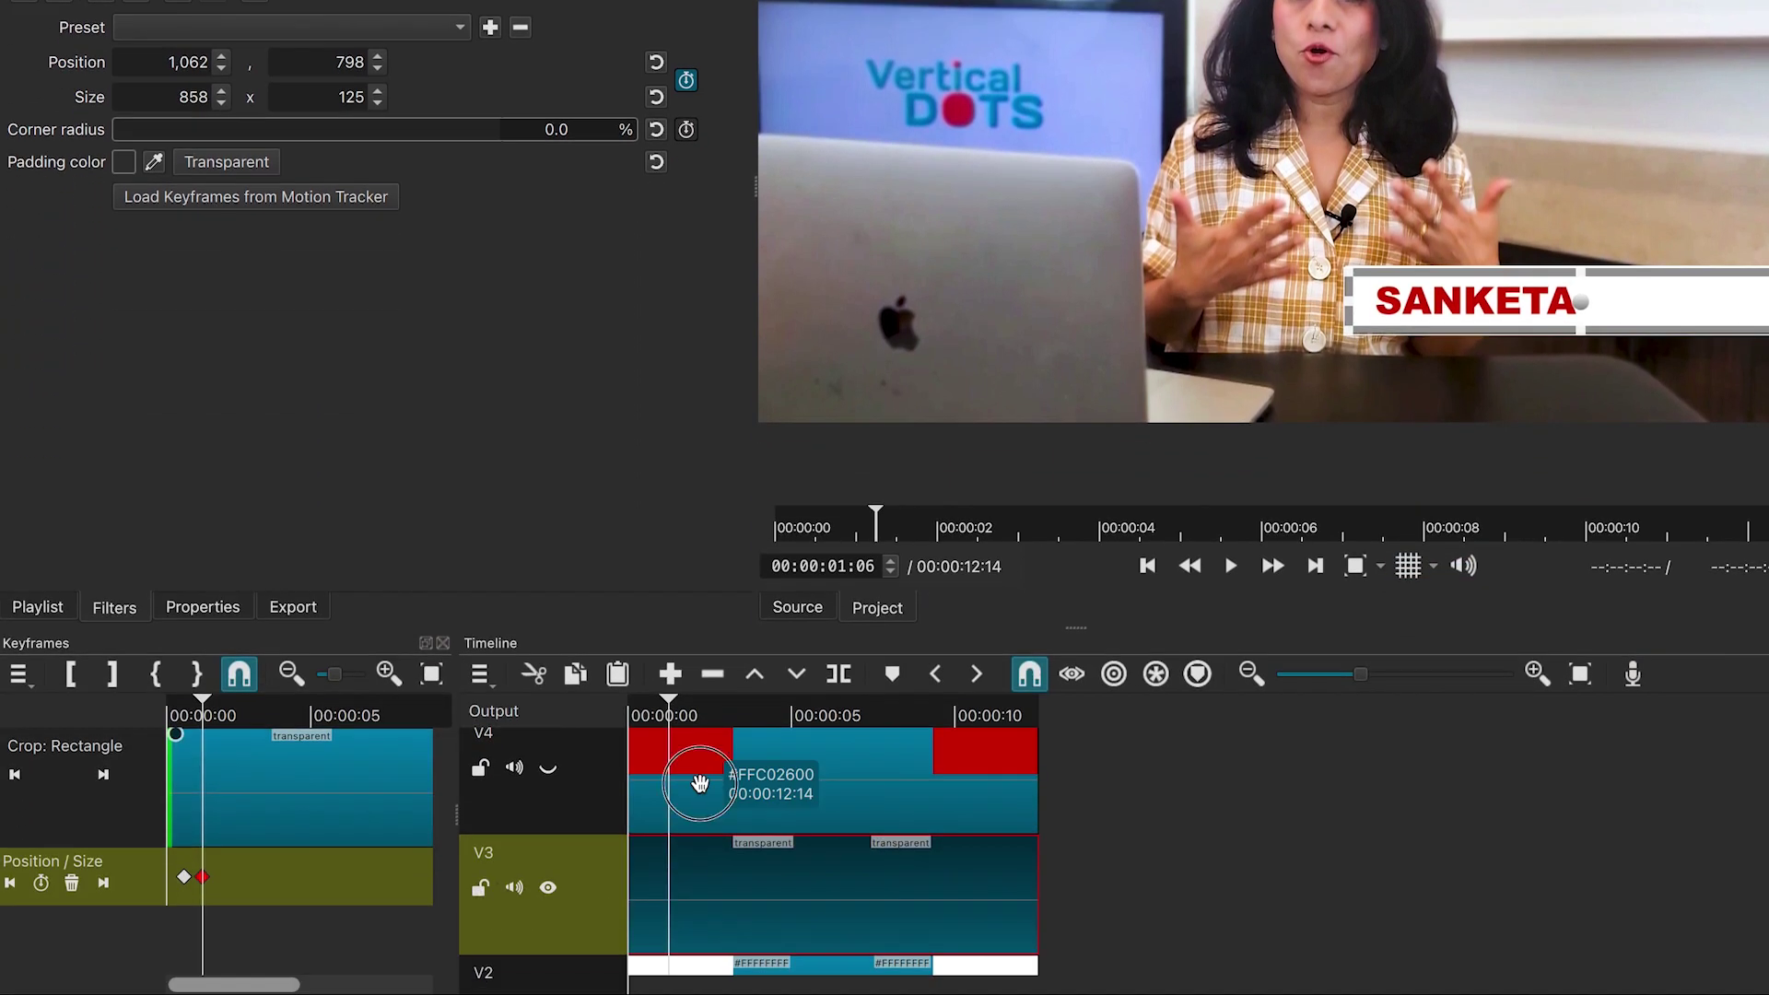
click(550, 771)
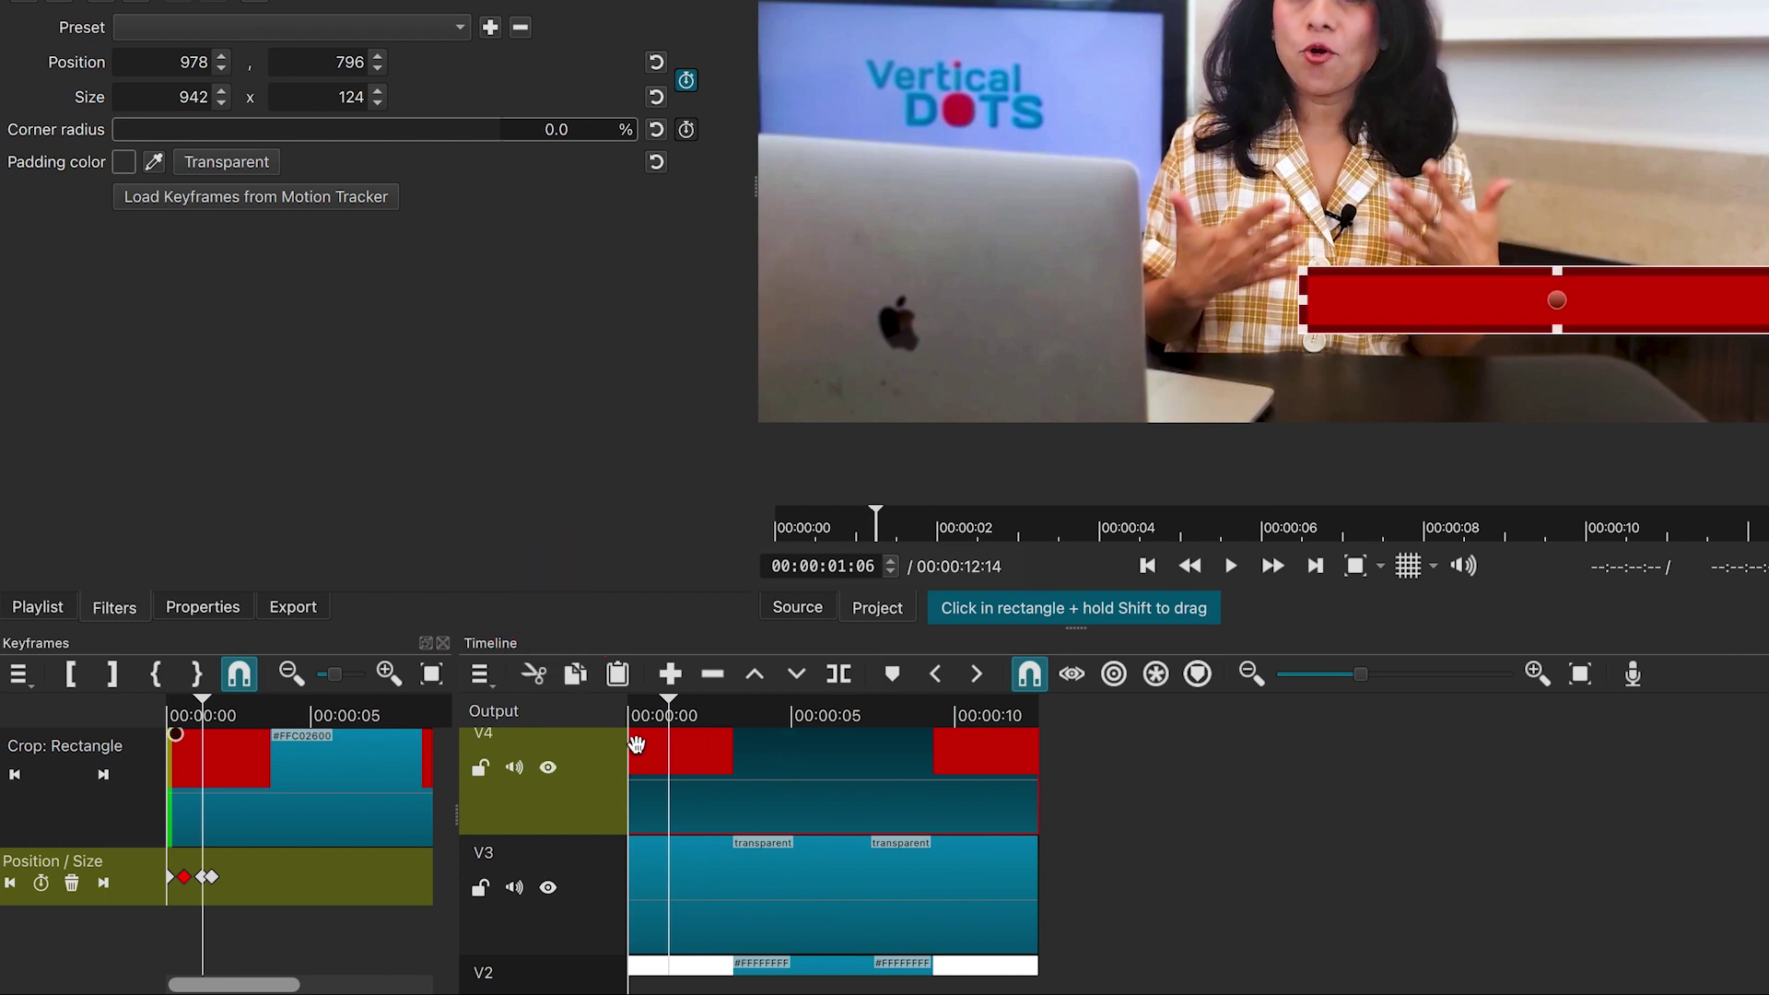
mouse_move(661, 710)
mouse_down()
mouse_move(643, 708)
mouse_move(696, 711)
mouse_up()
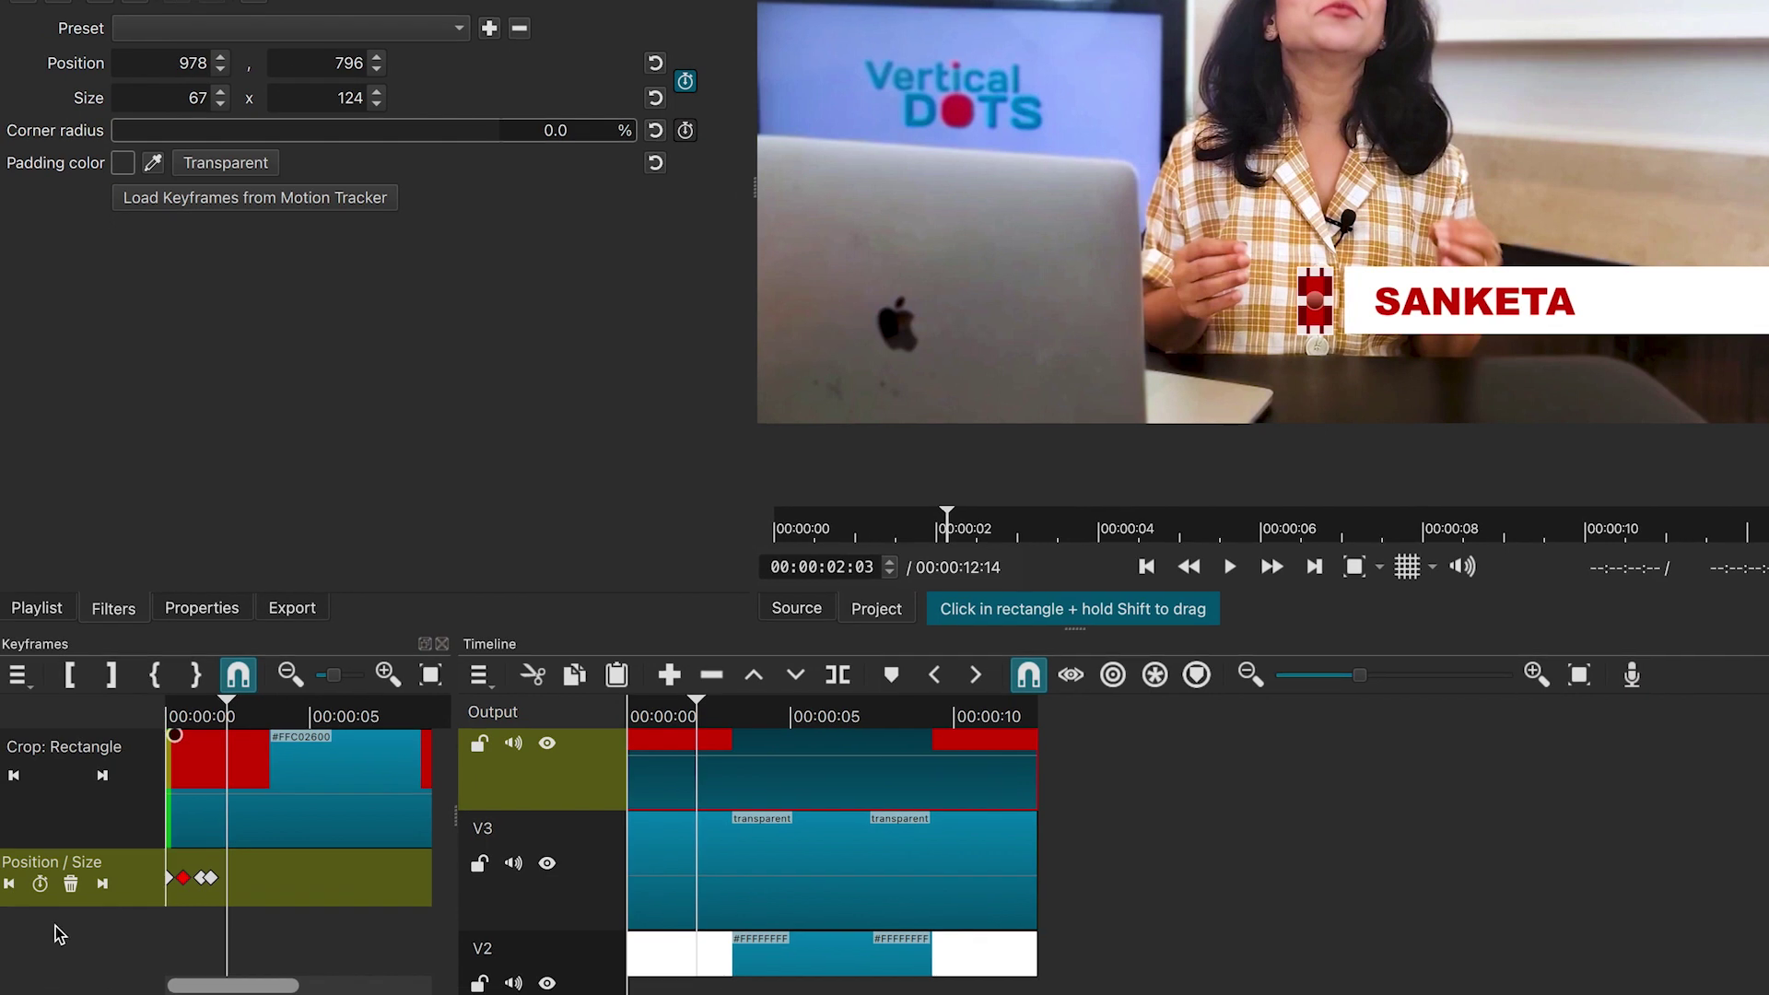
click(103, 884)
click(103, 885)
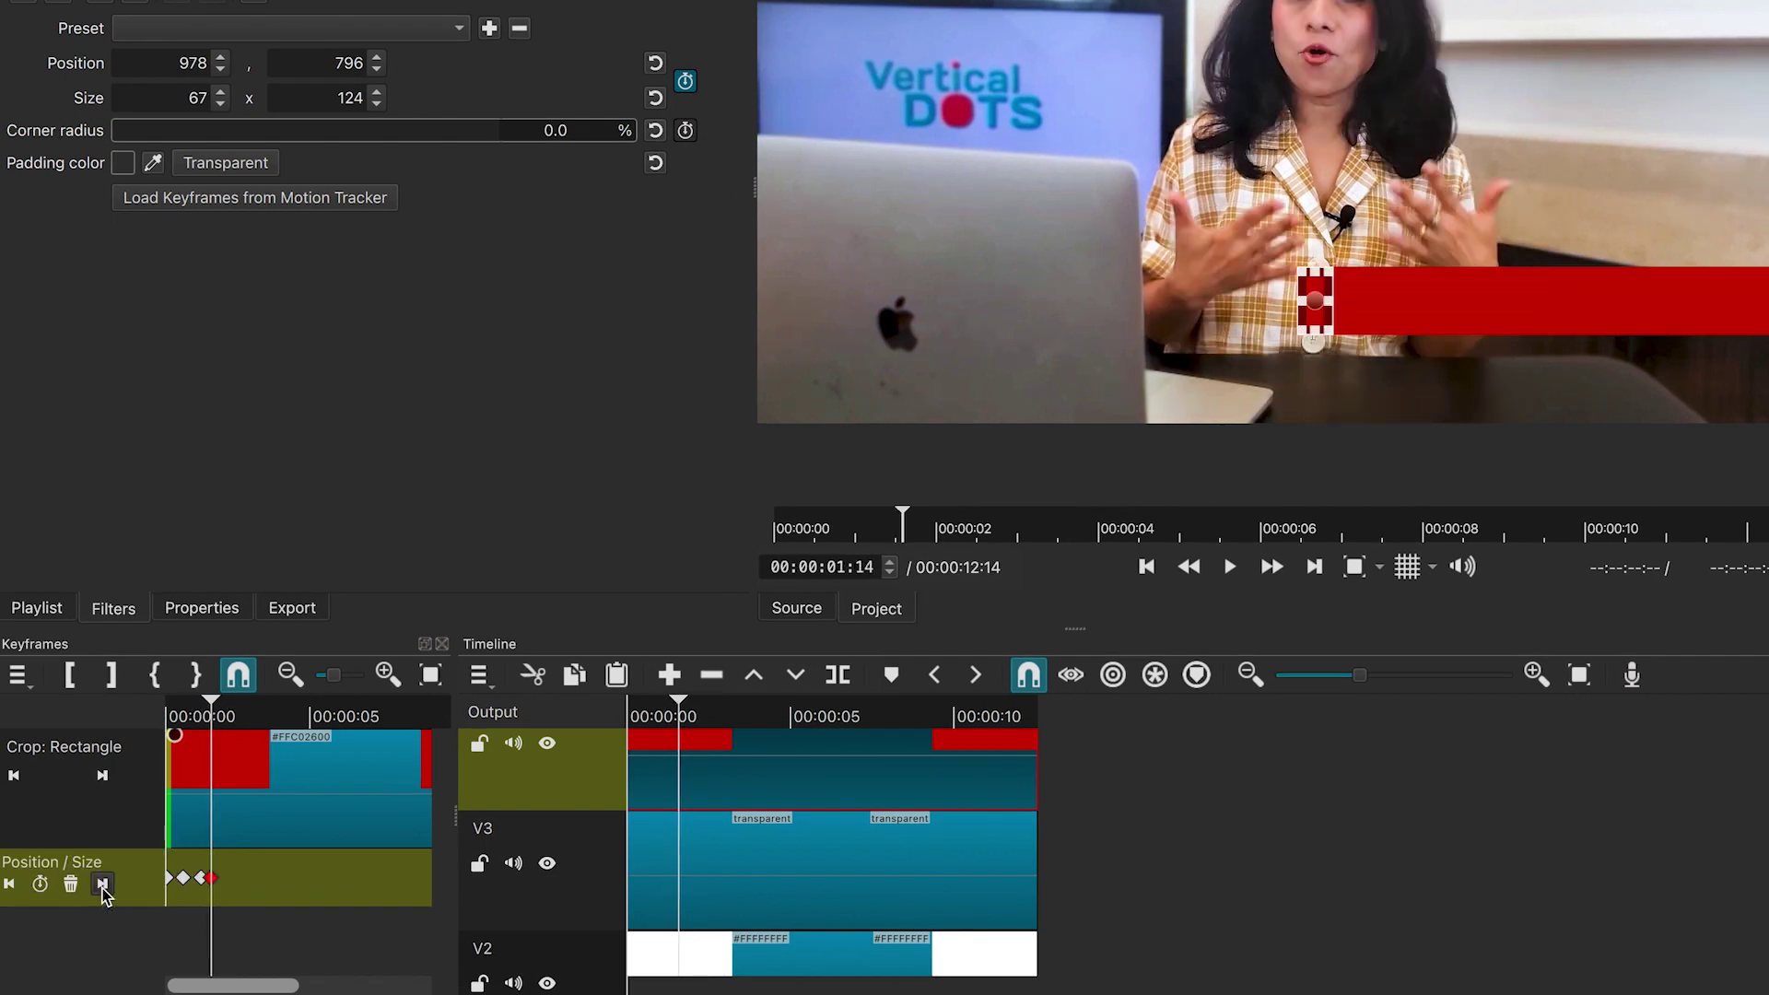
At 00:00:02:01, narrow the white bar so it ends just past SANKETA
click(809, 963)
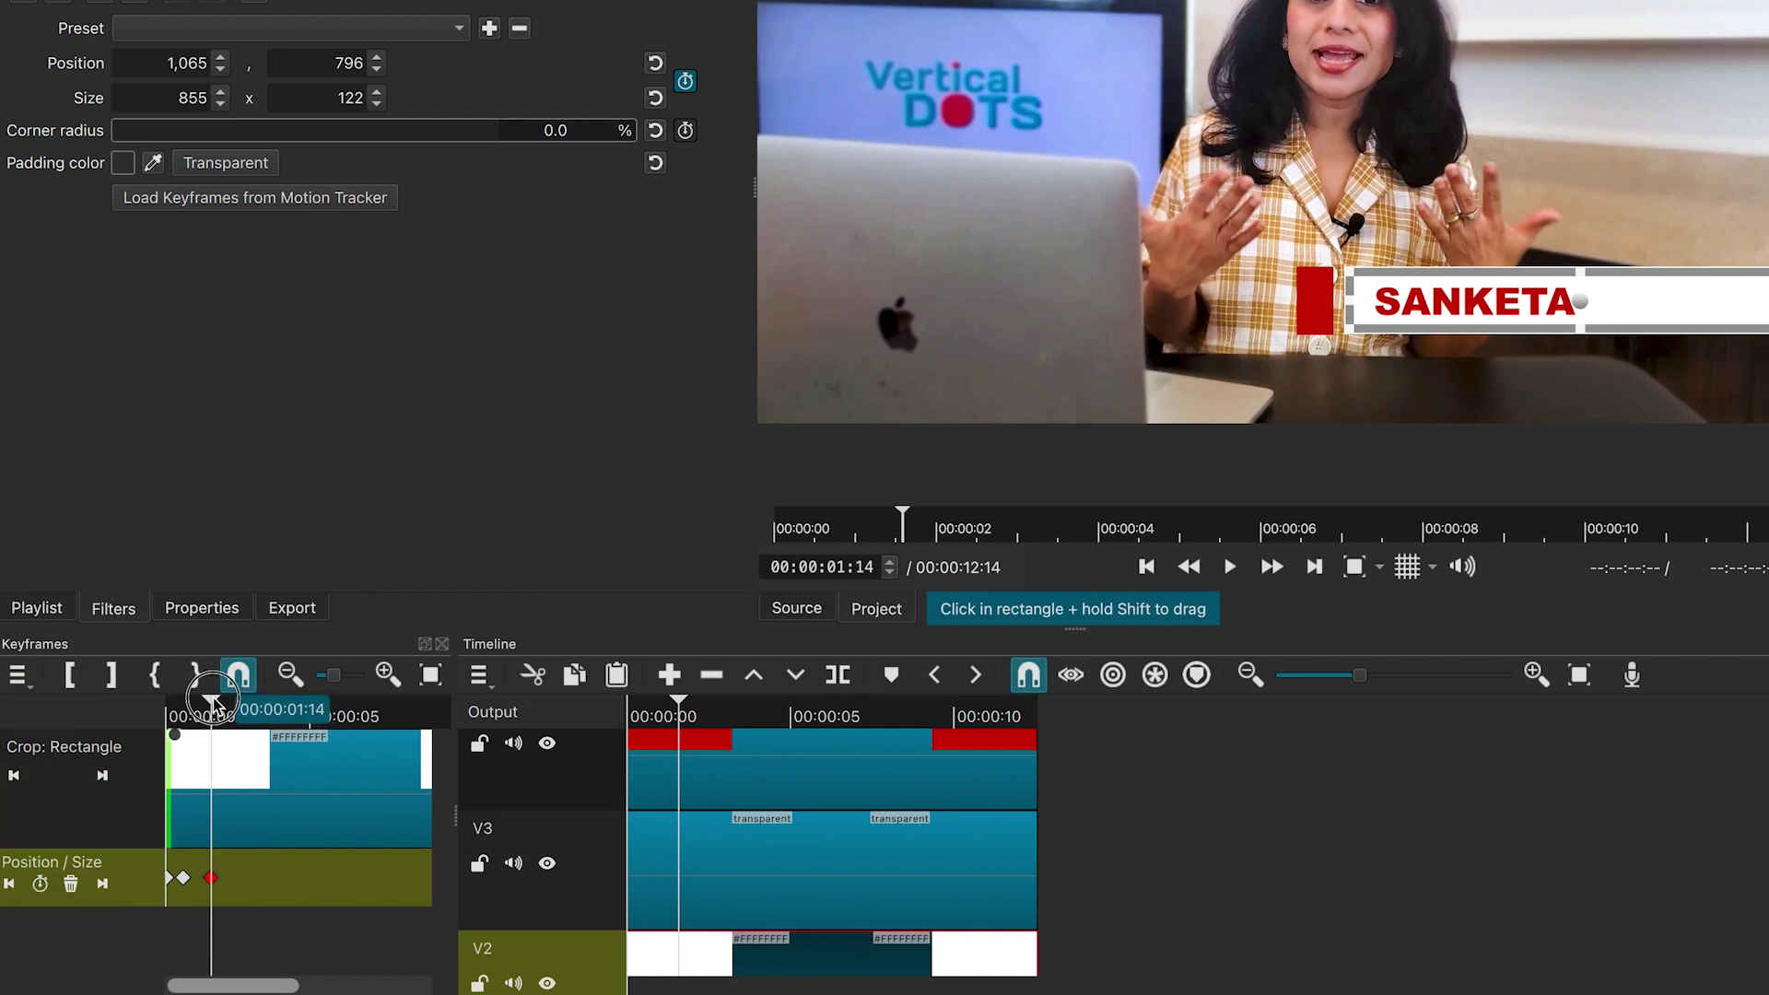
drag(212, 704, 226, 703)
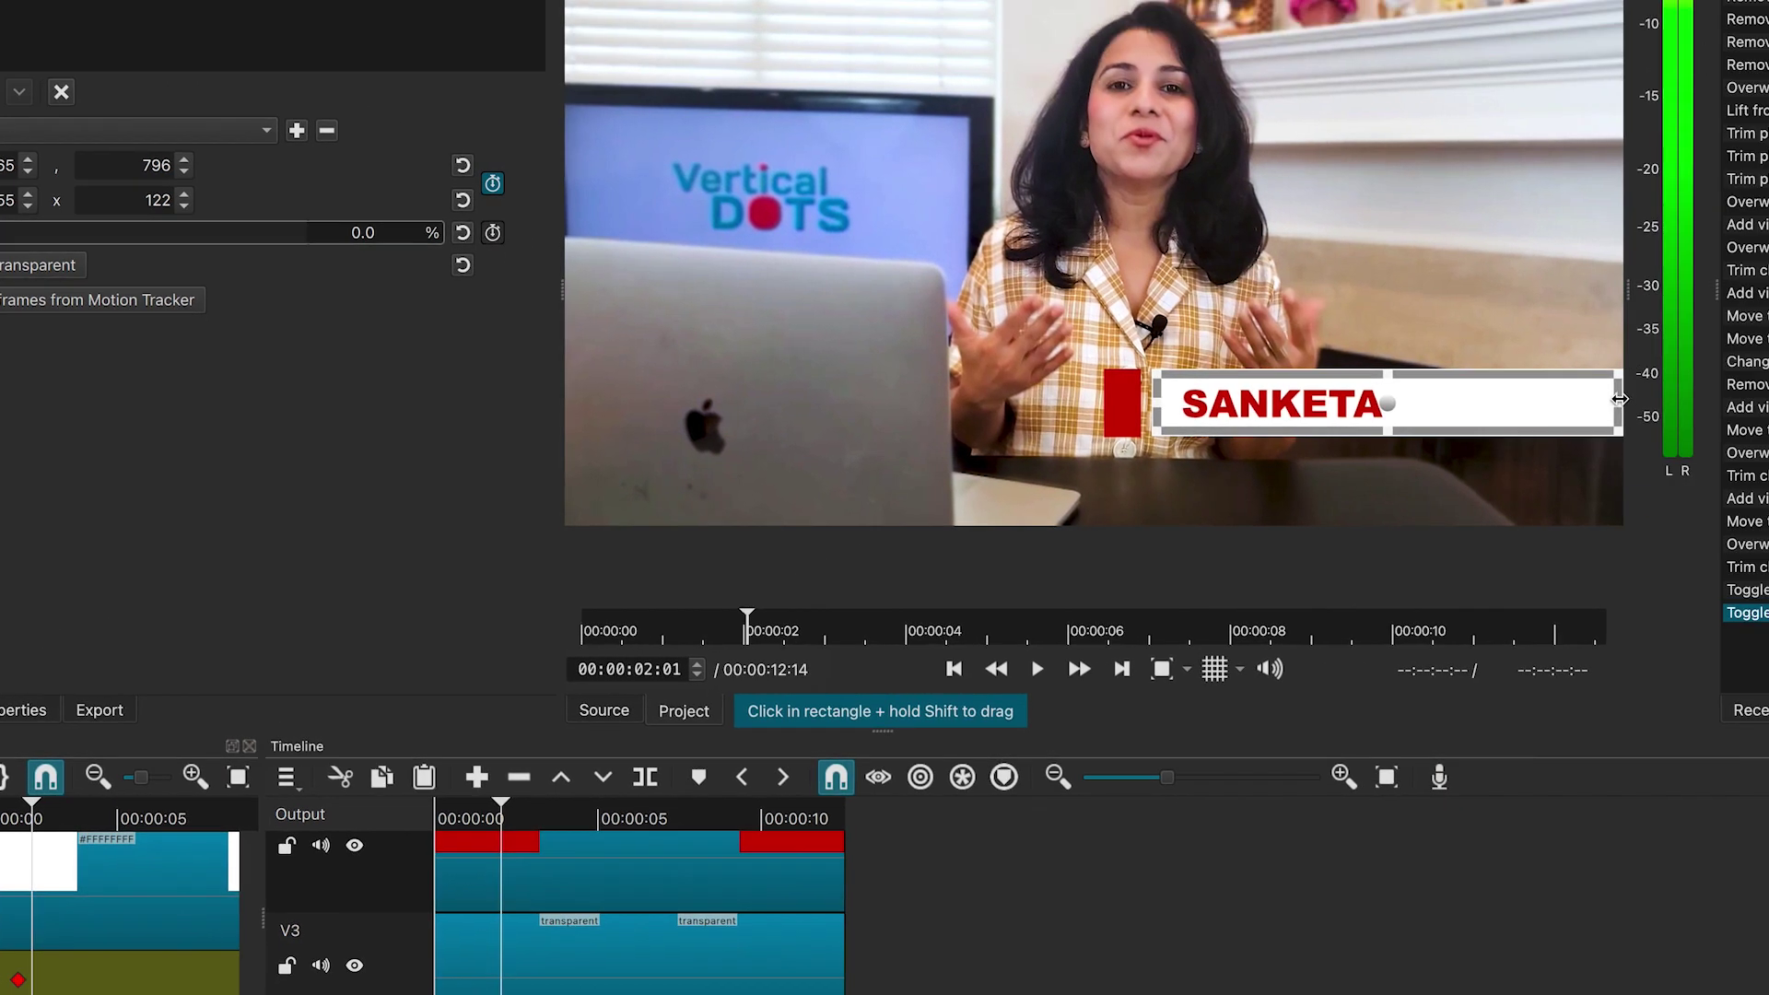
drag(1620, 398, 1403, 417)
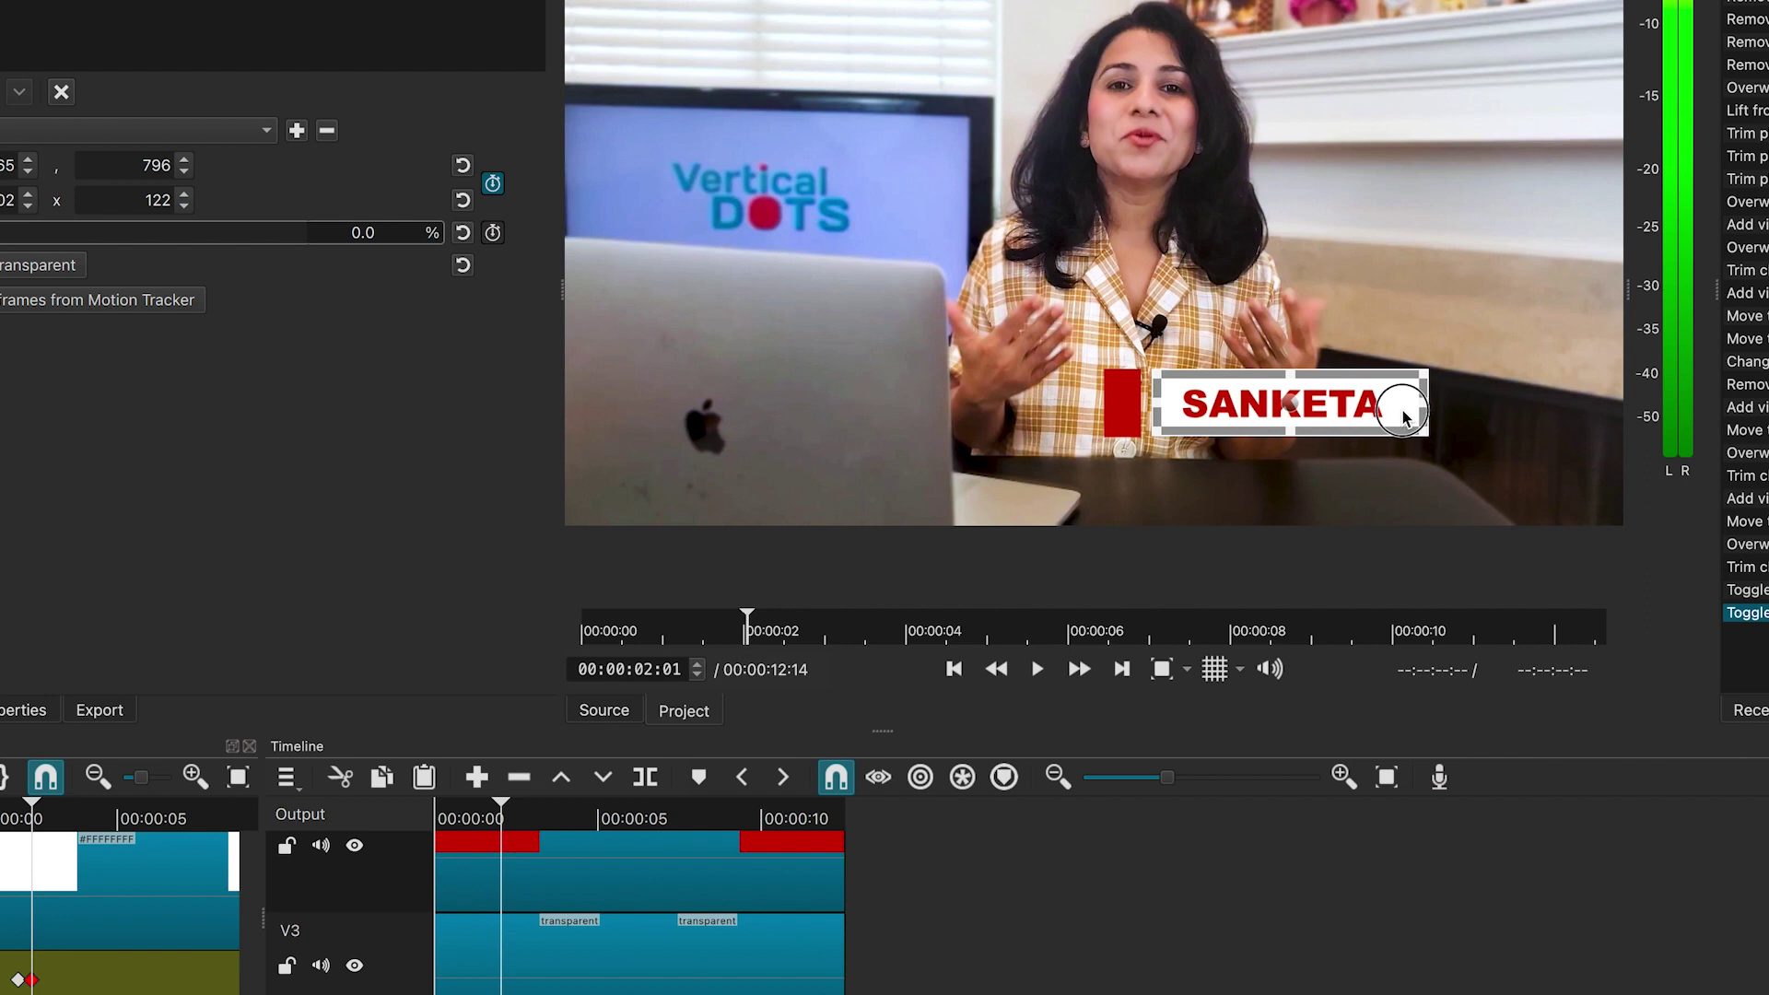
scroll(706, 993, down, 2)
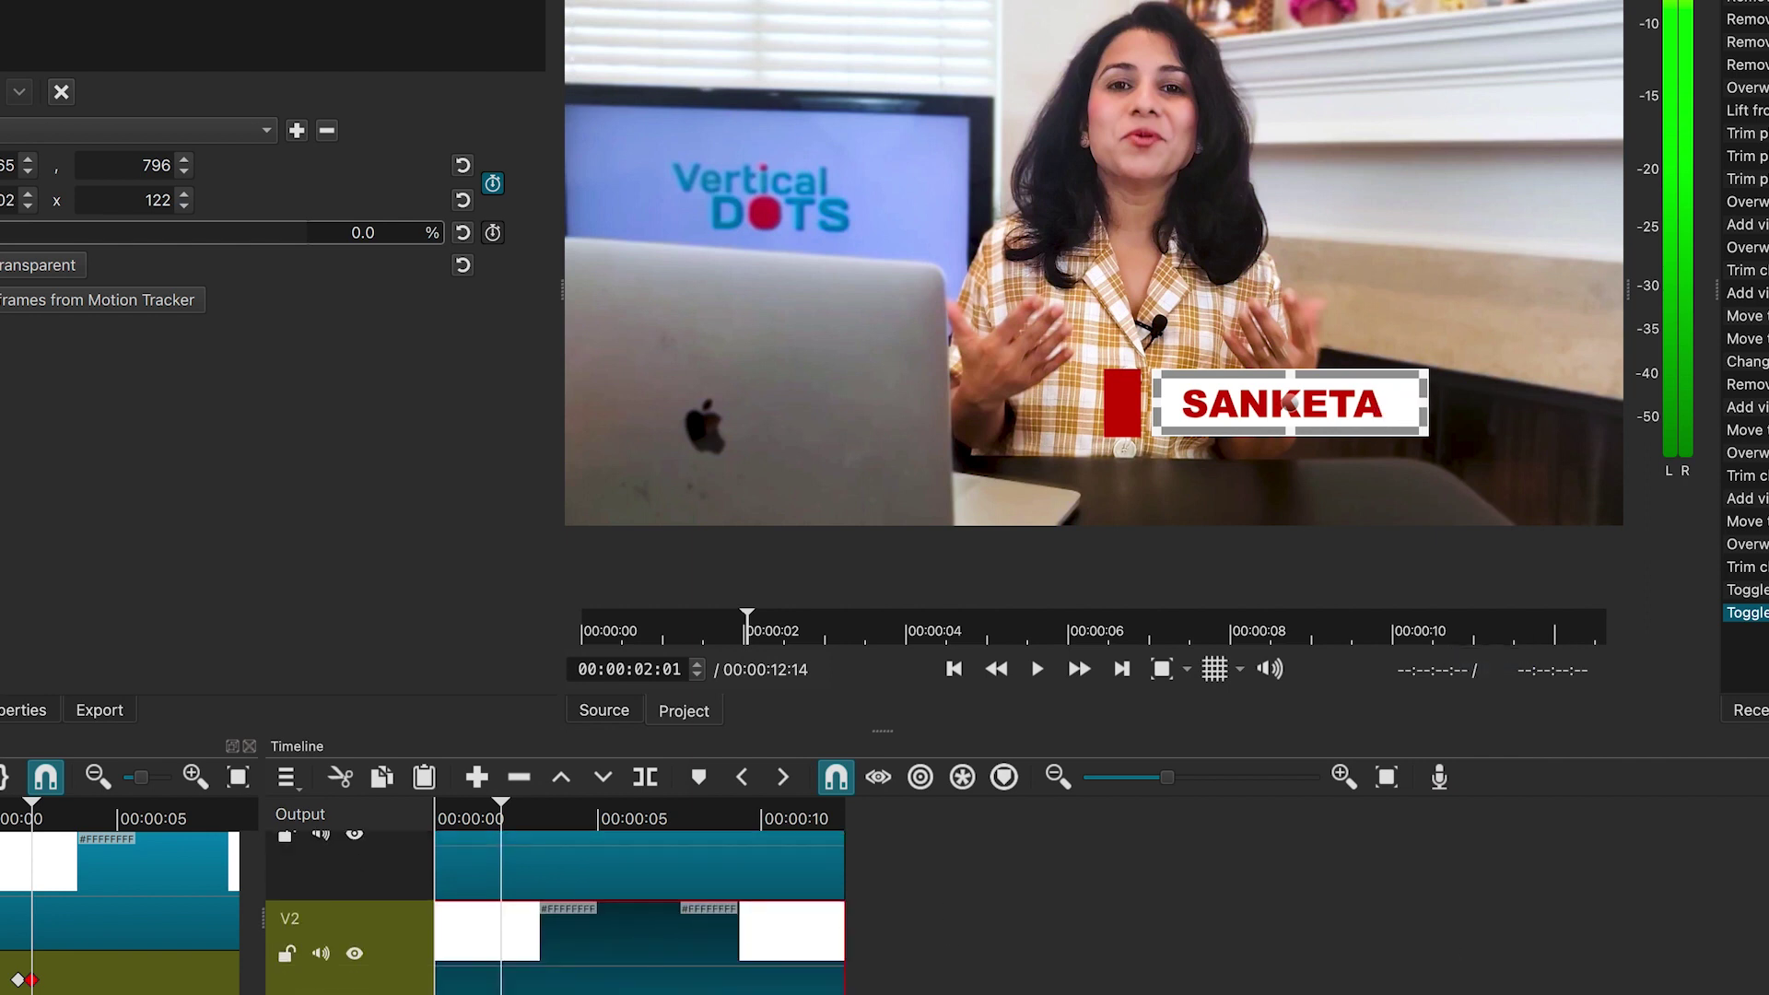
click(496, 811)
click(414, 827)
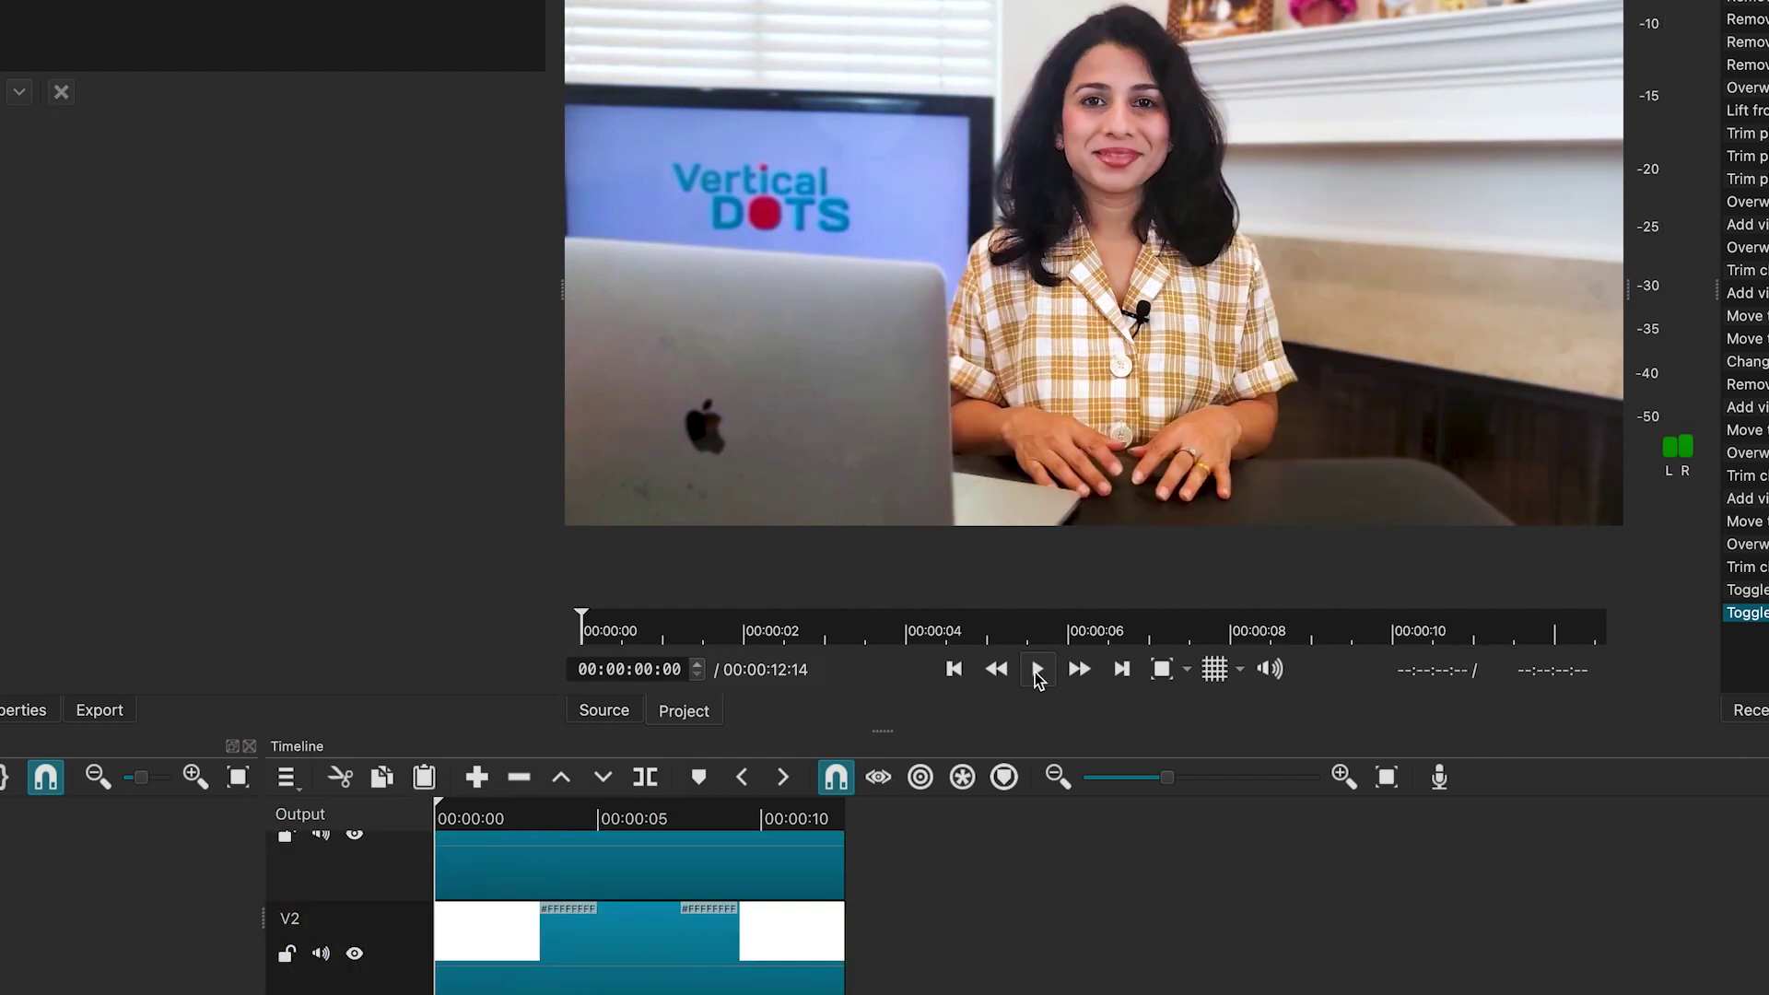
click(1035, 671)
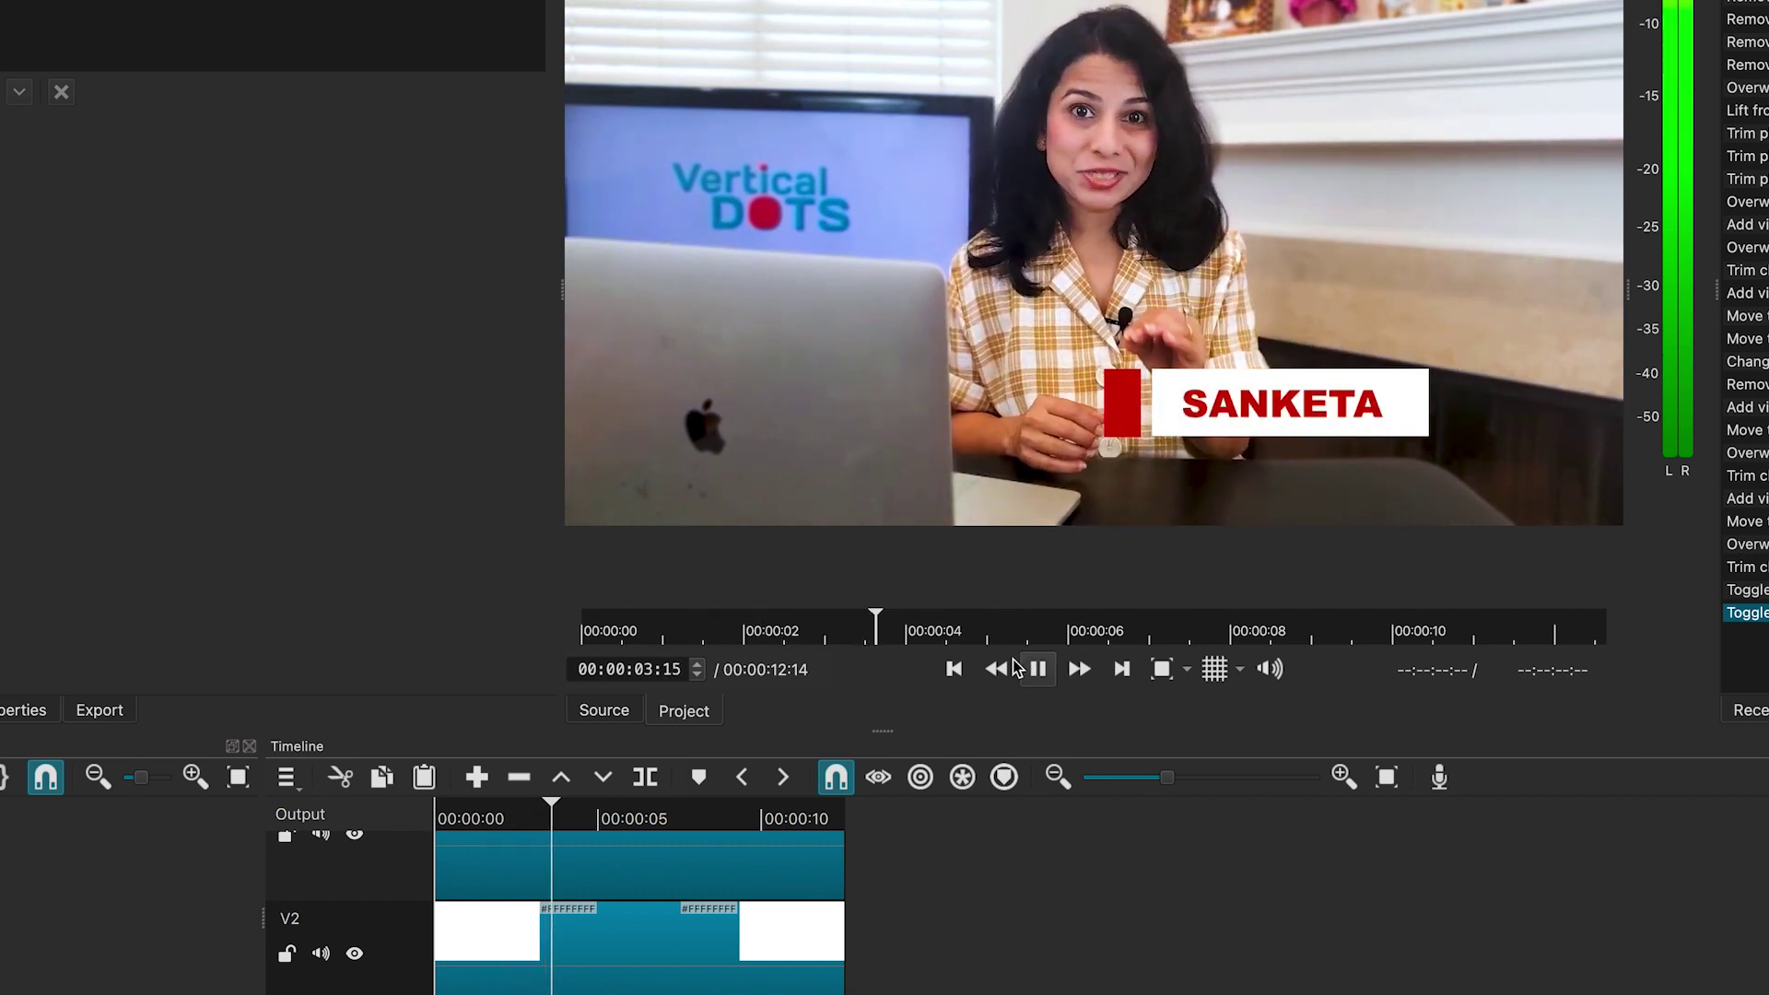
click(1040, 670)
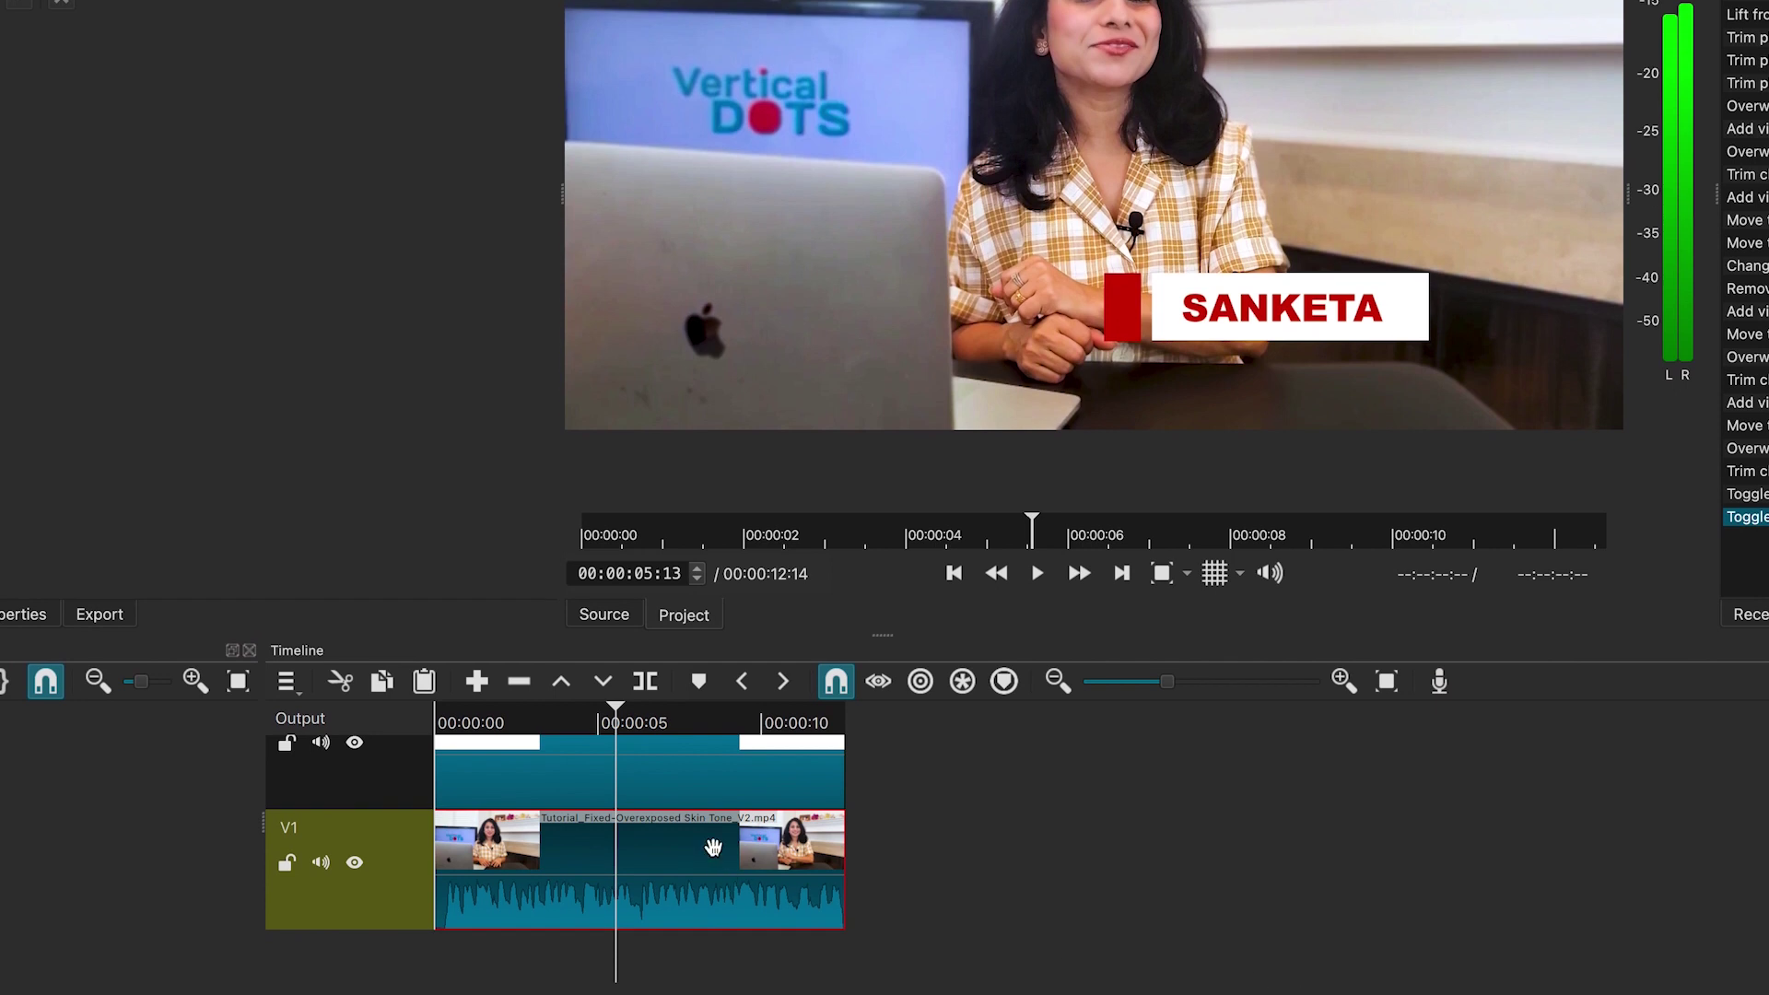
key(BackSpace)
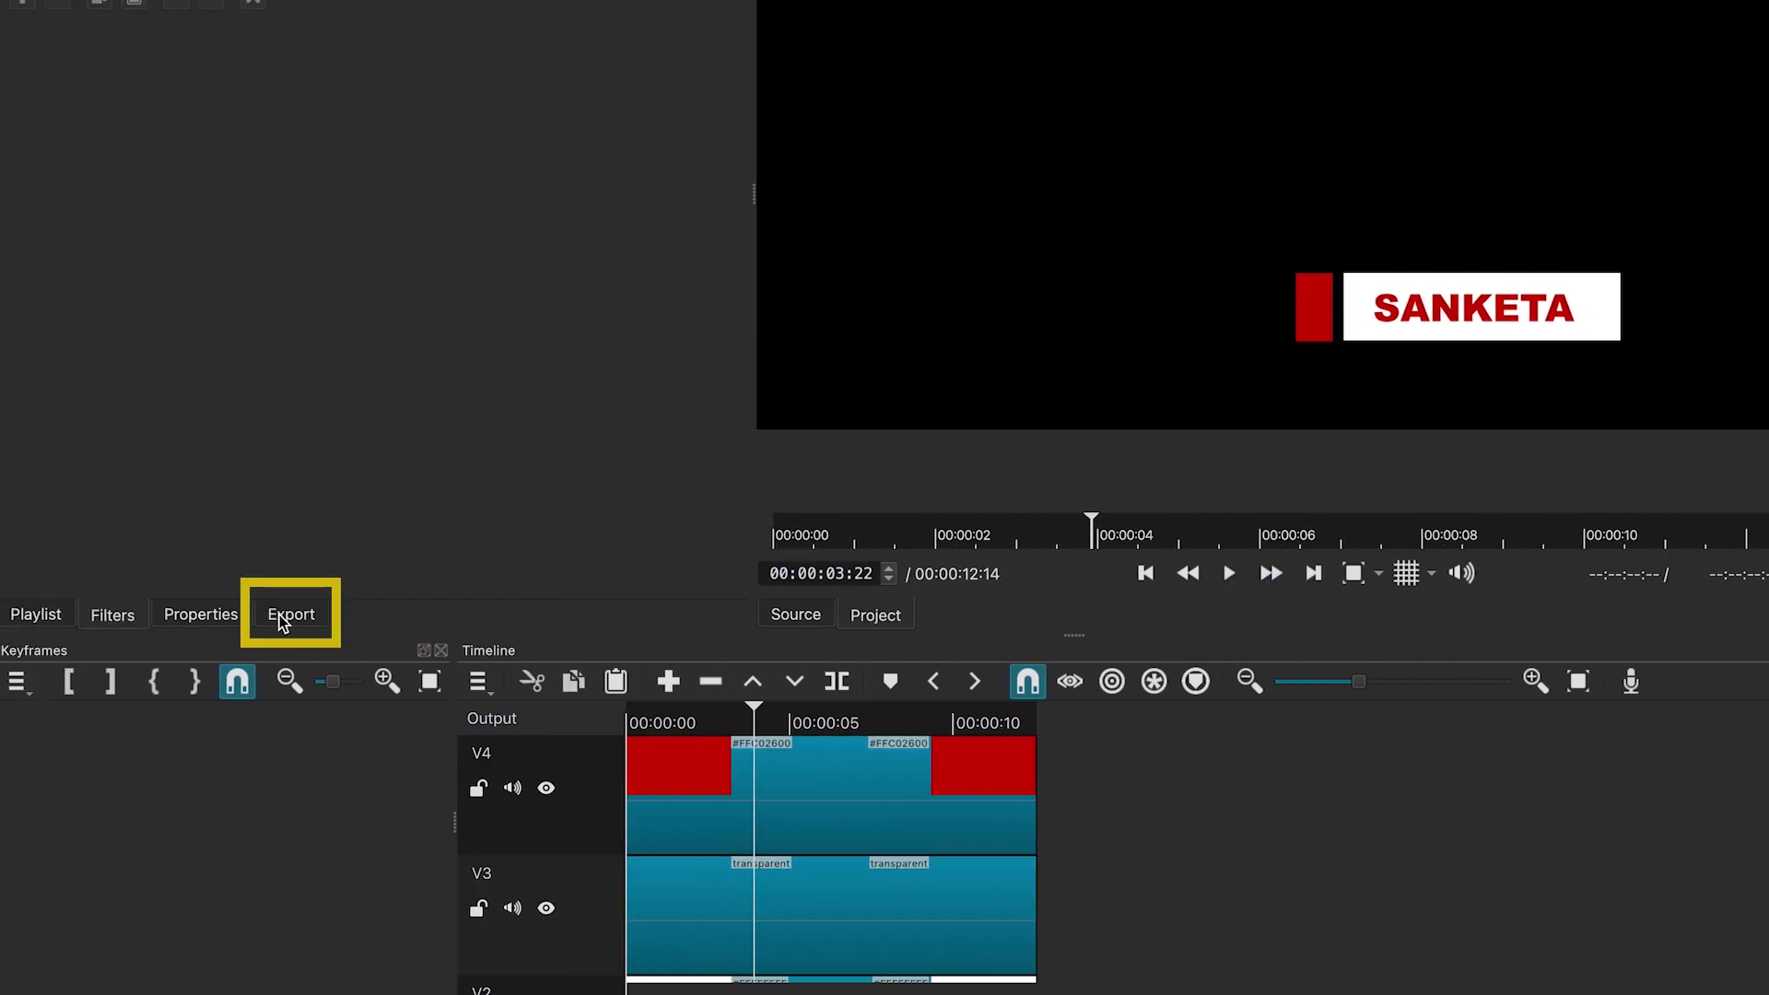
Export the timeline as Quicktime Animation (alpha) to Lower Third.mov
click(279, 616)
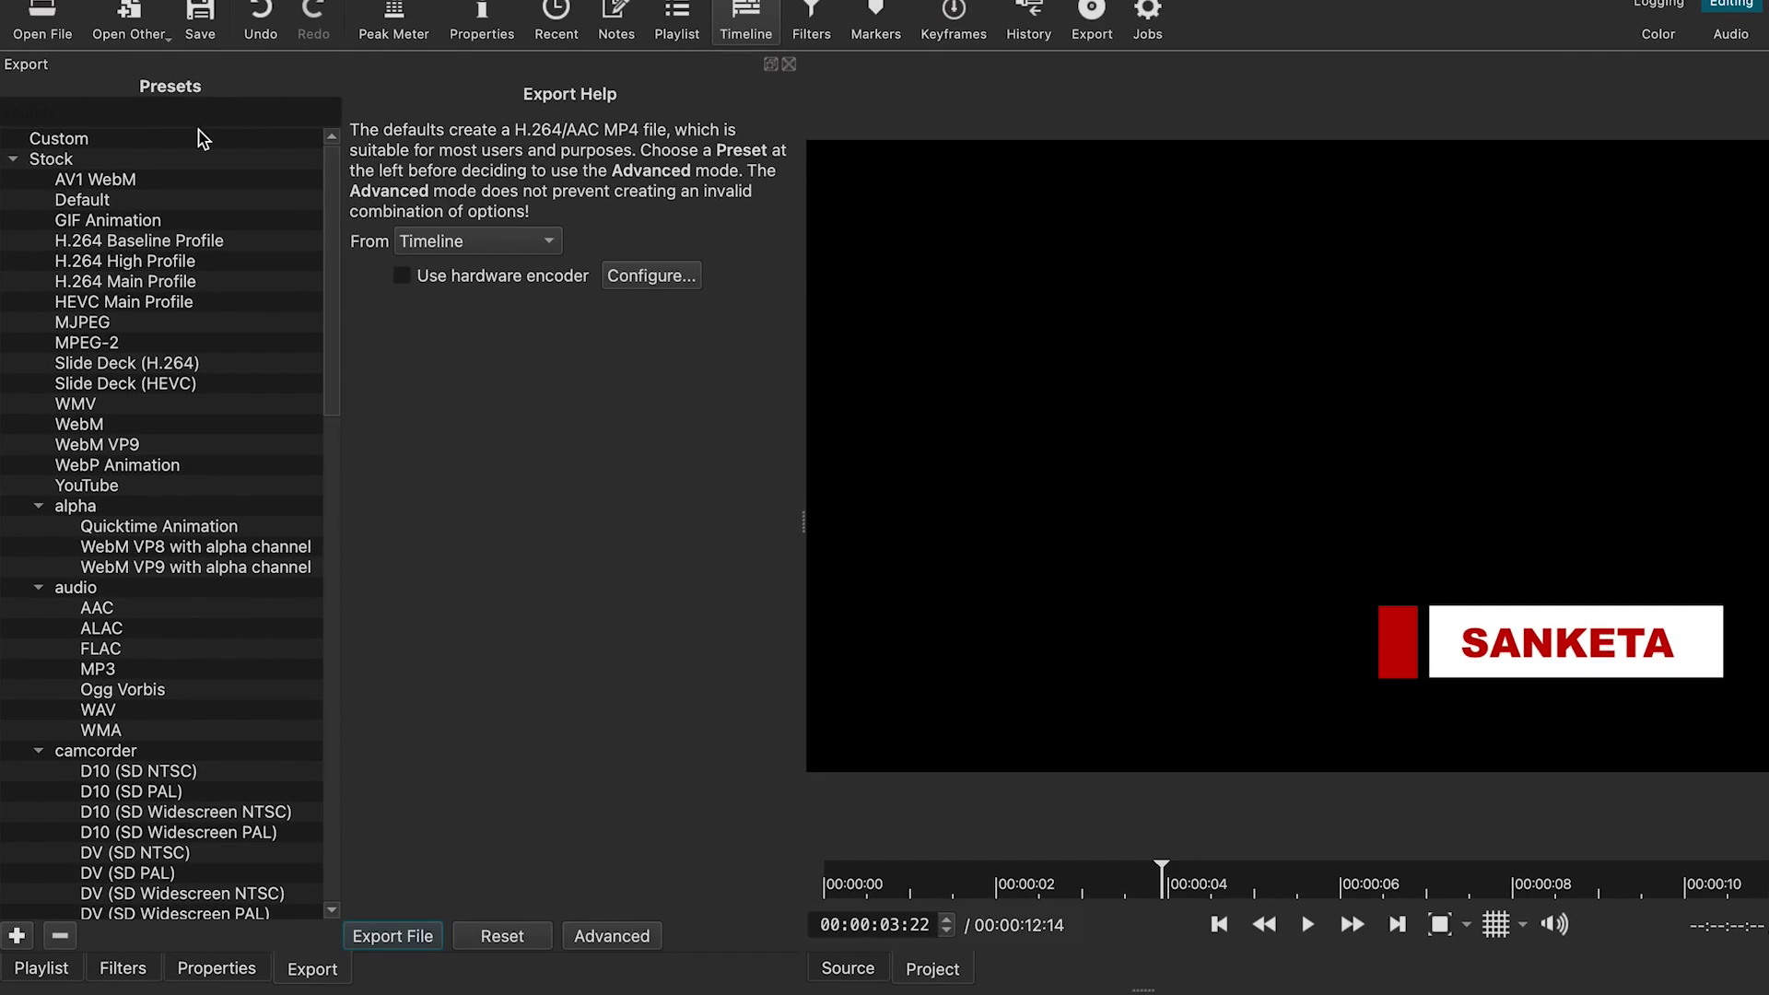
click(121, 529)
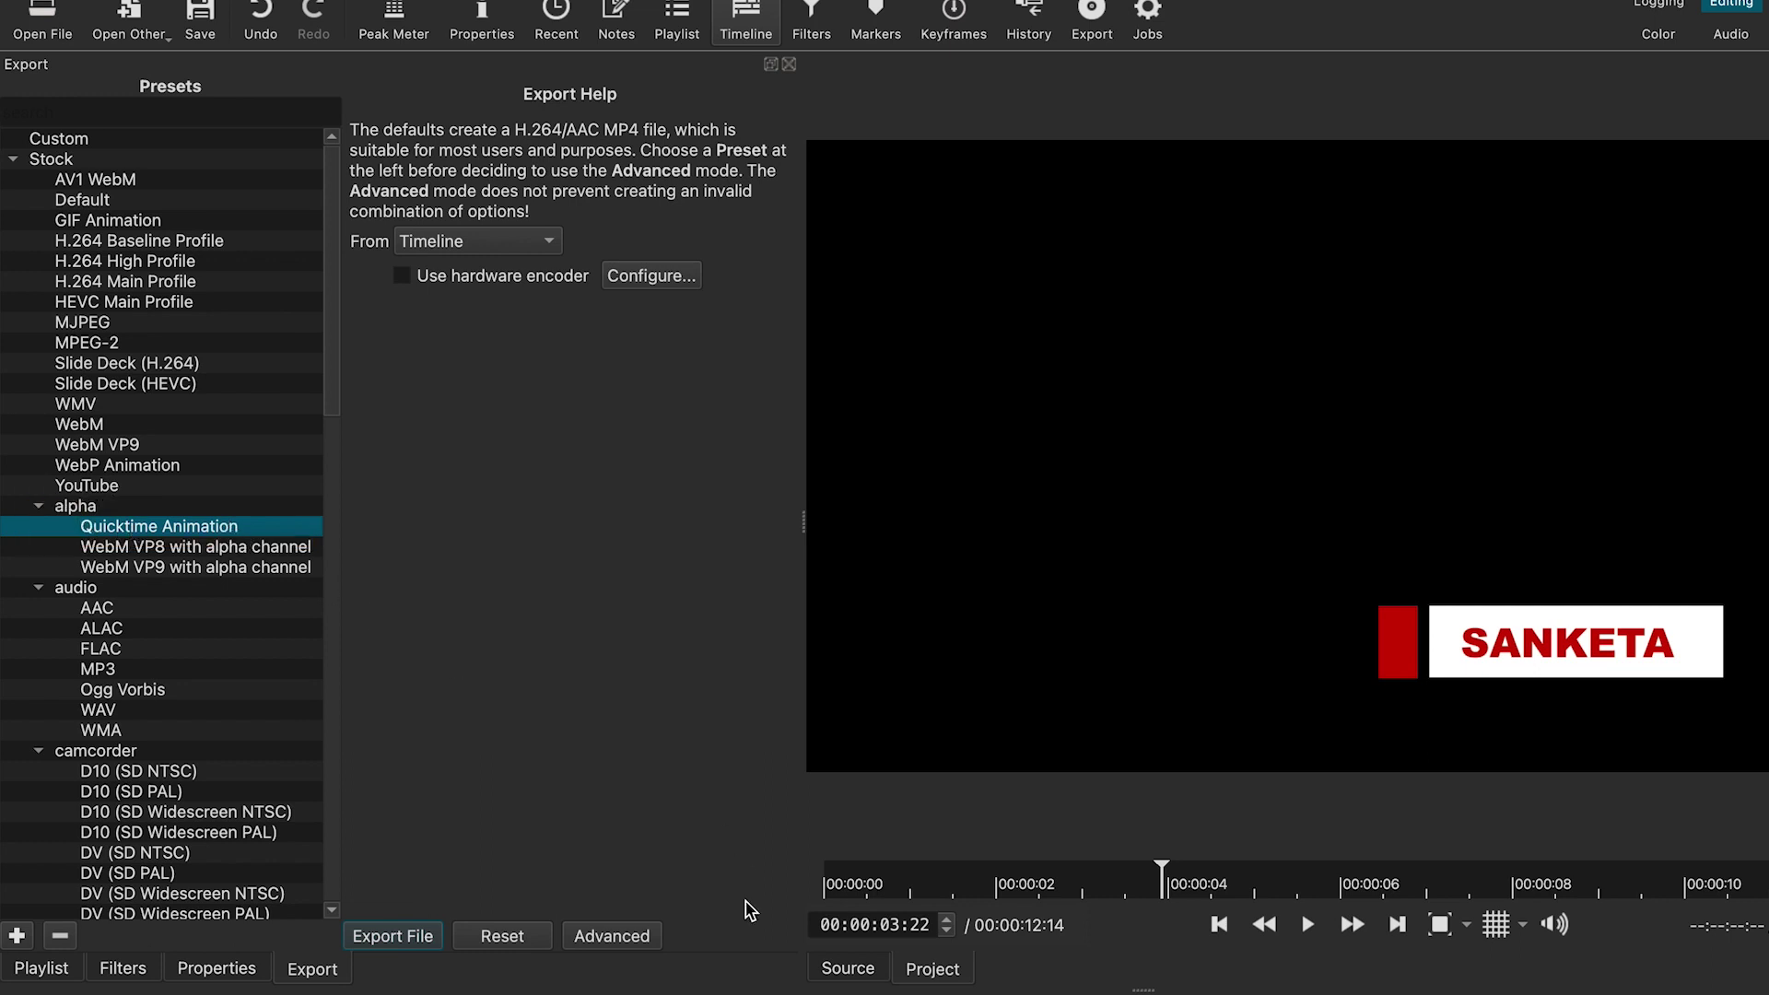
click(417, 939)
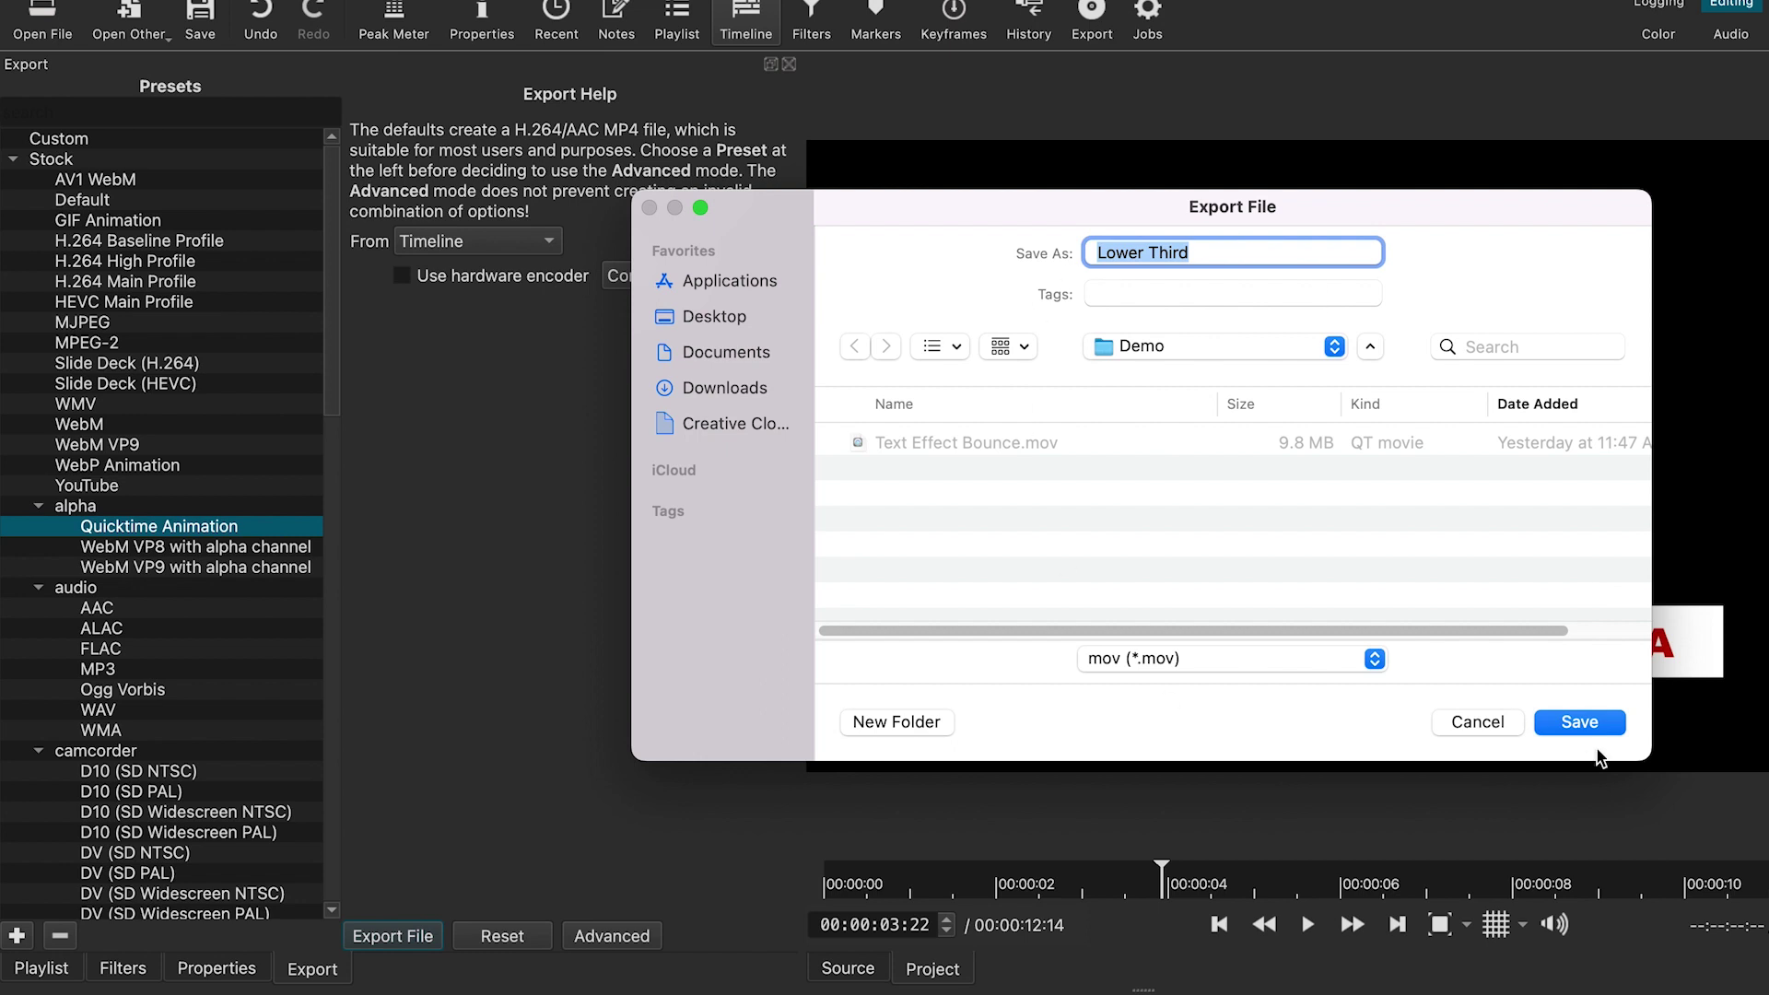
click(1579, 722)
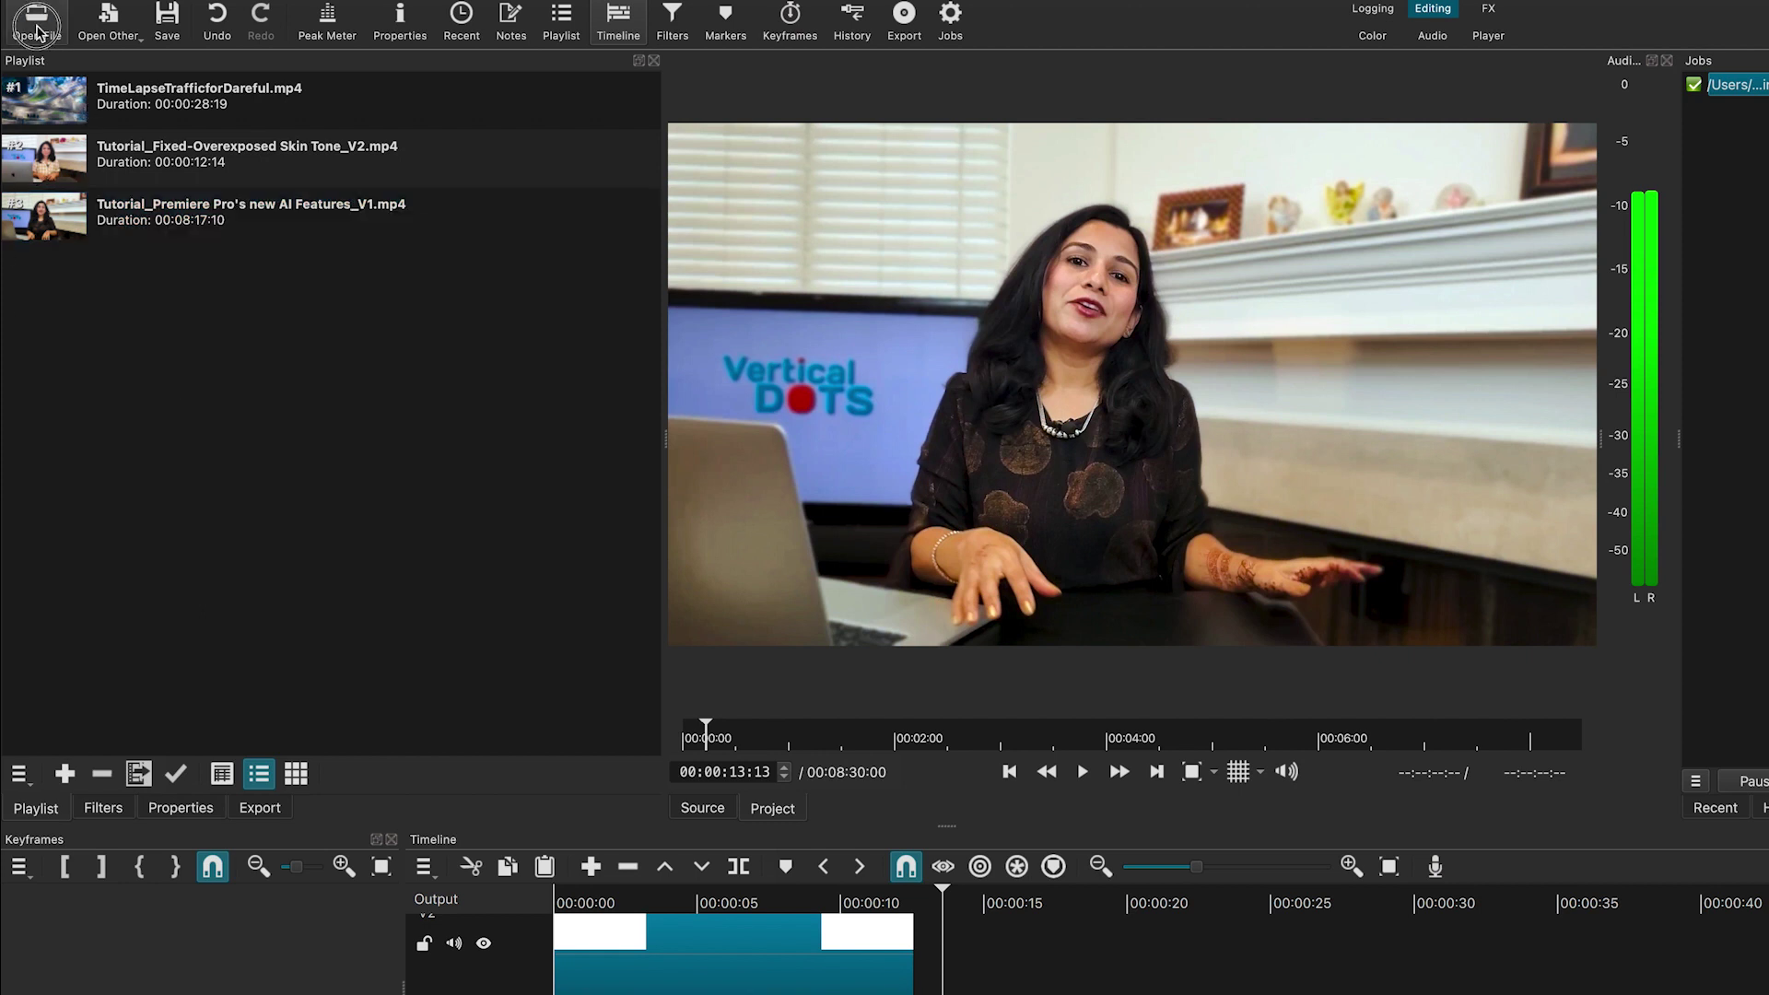
Open Lower Third.mov, add it to the playlist, and place it on V2 above the presenter clip
click(37, 23)
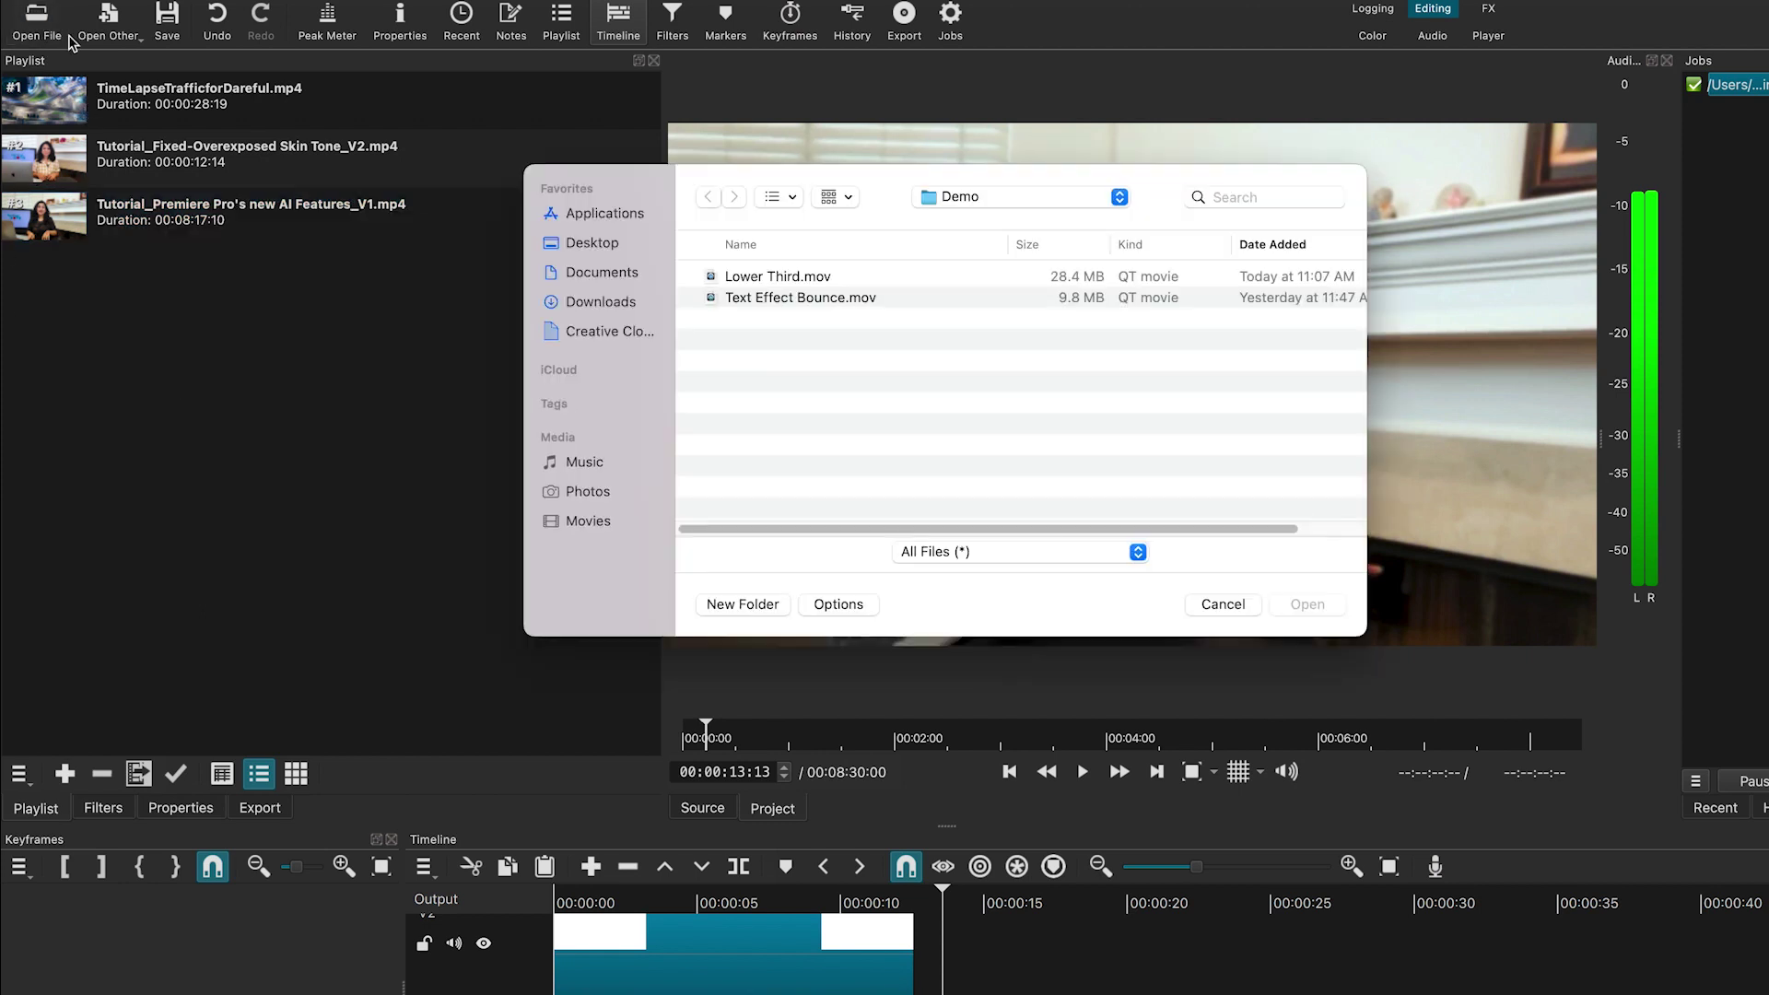
click(772, 276)
click(1313, 606)
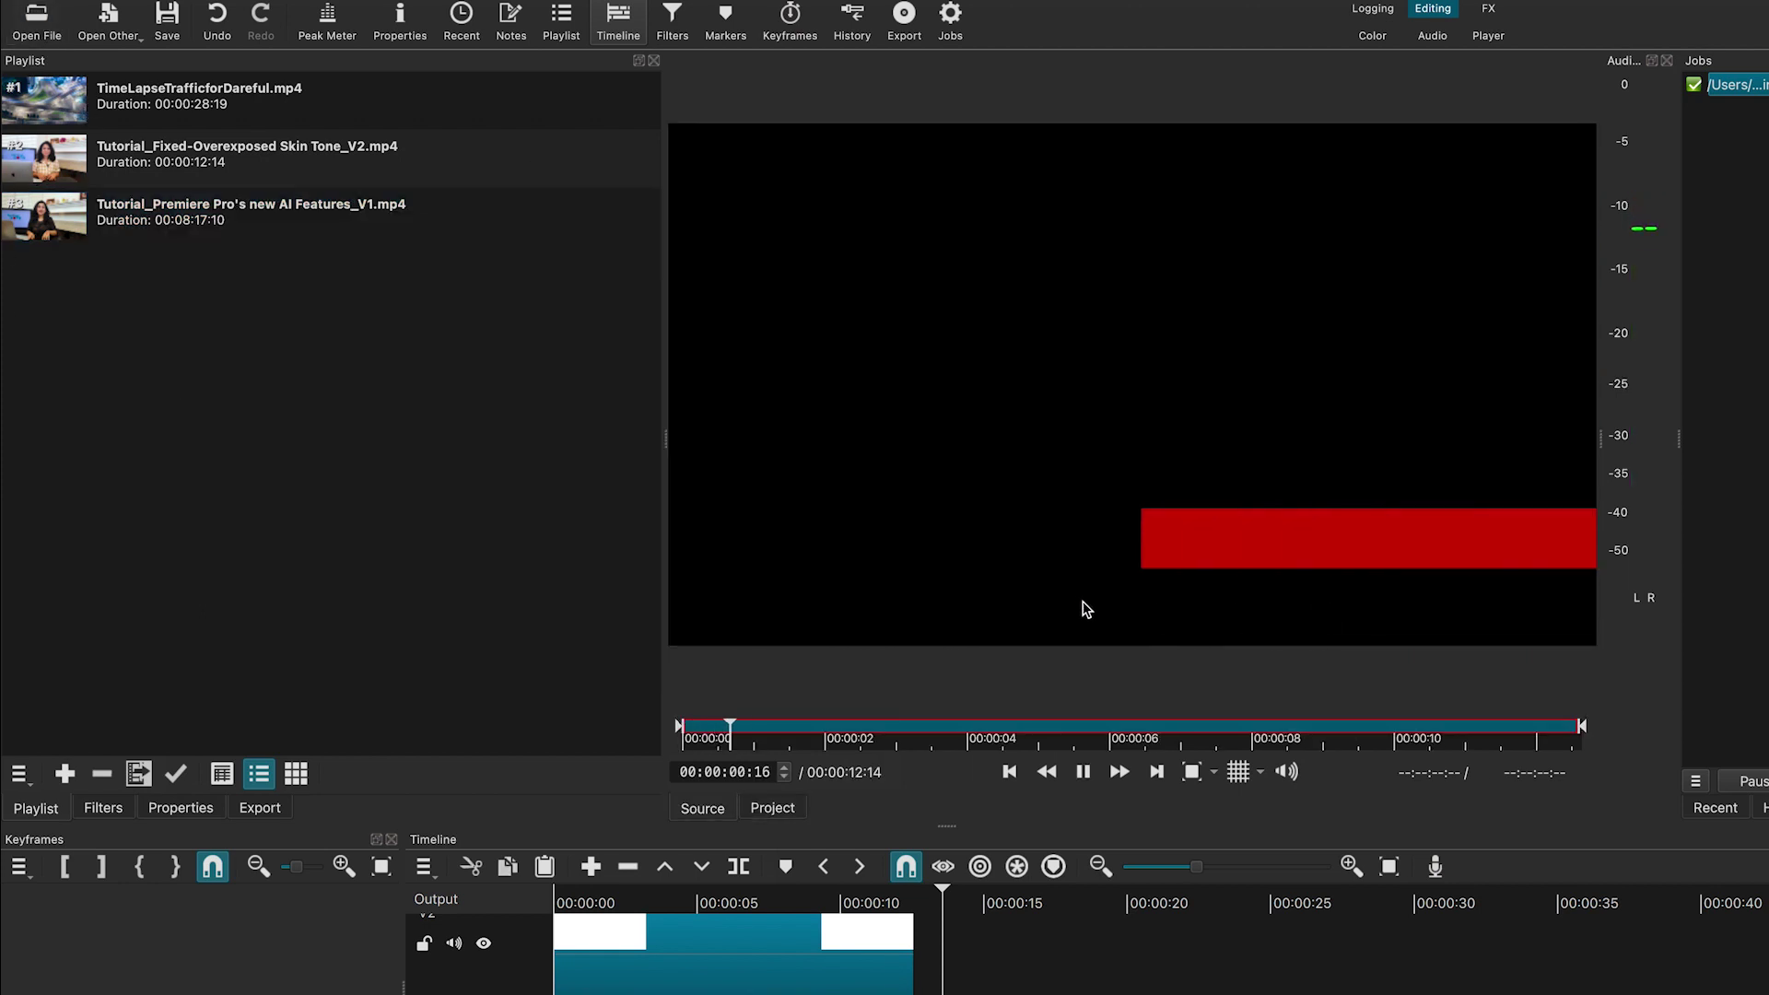
drag(1236, 454, 1003, 956)
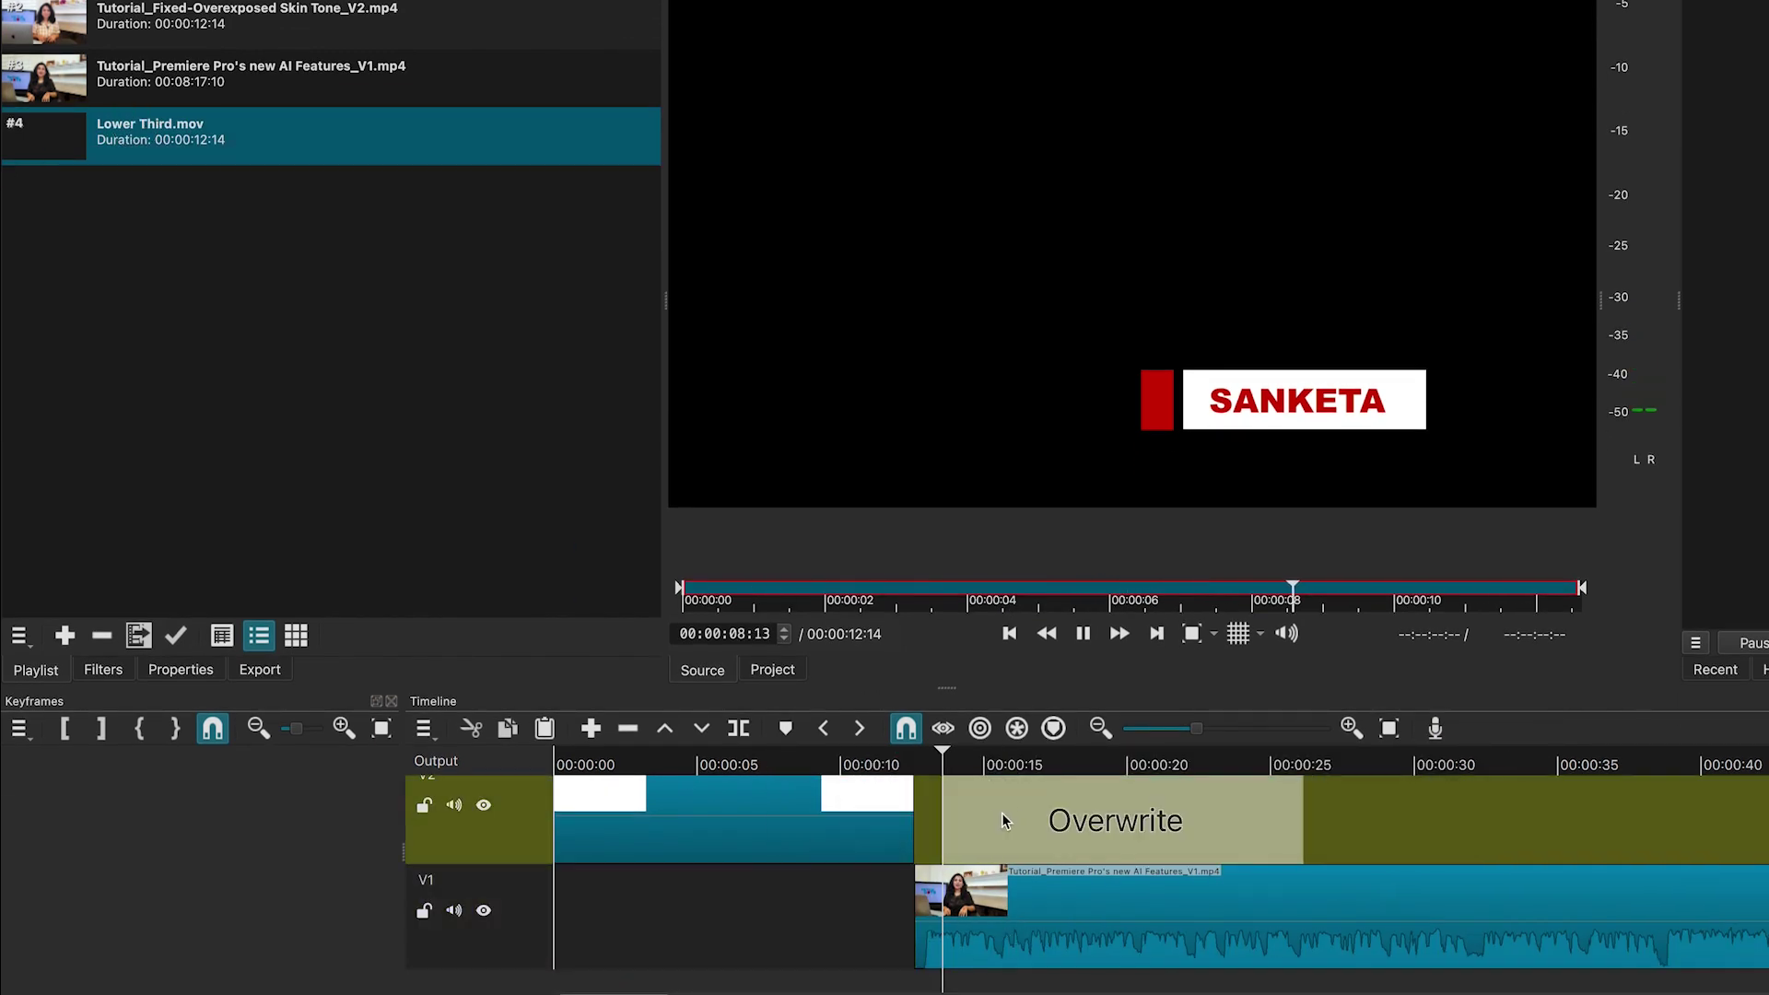
drag(1003, 820, 986, 812)
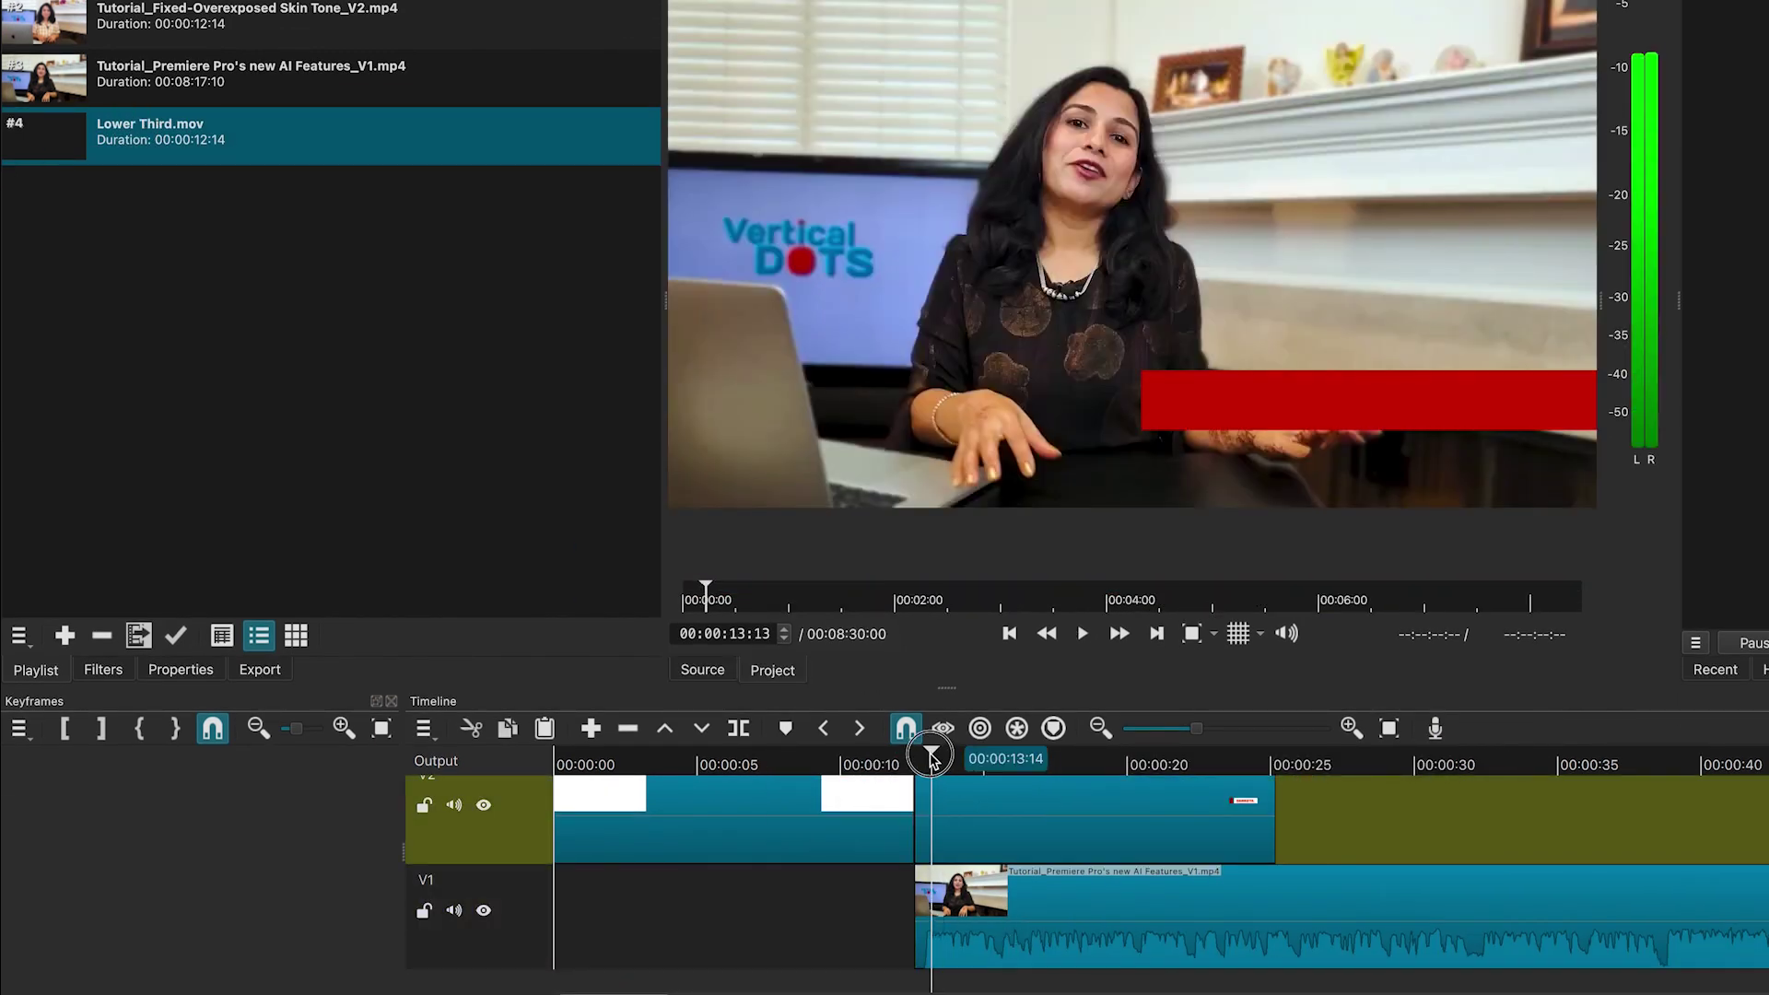
drag(933, 757, 986, 762)
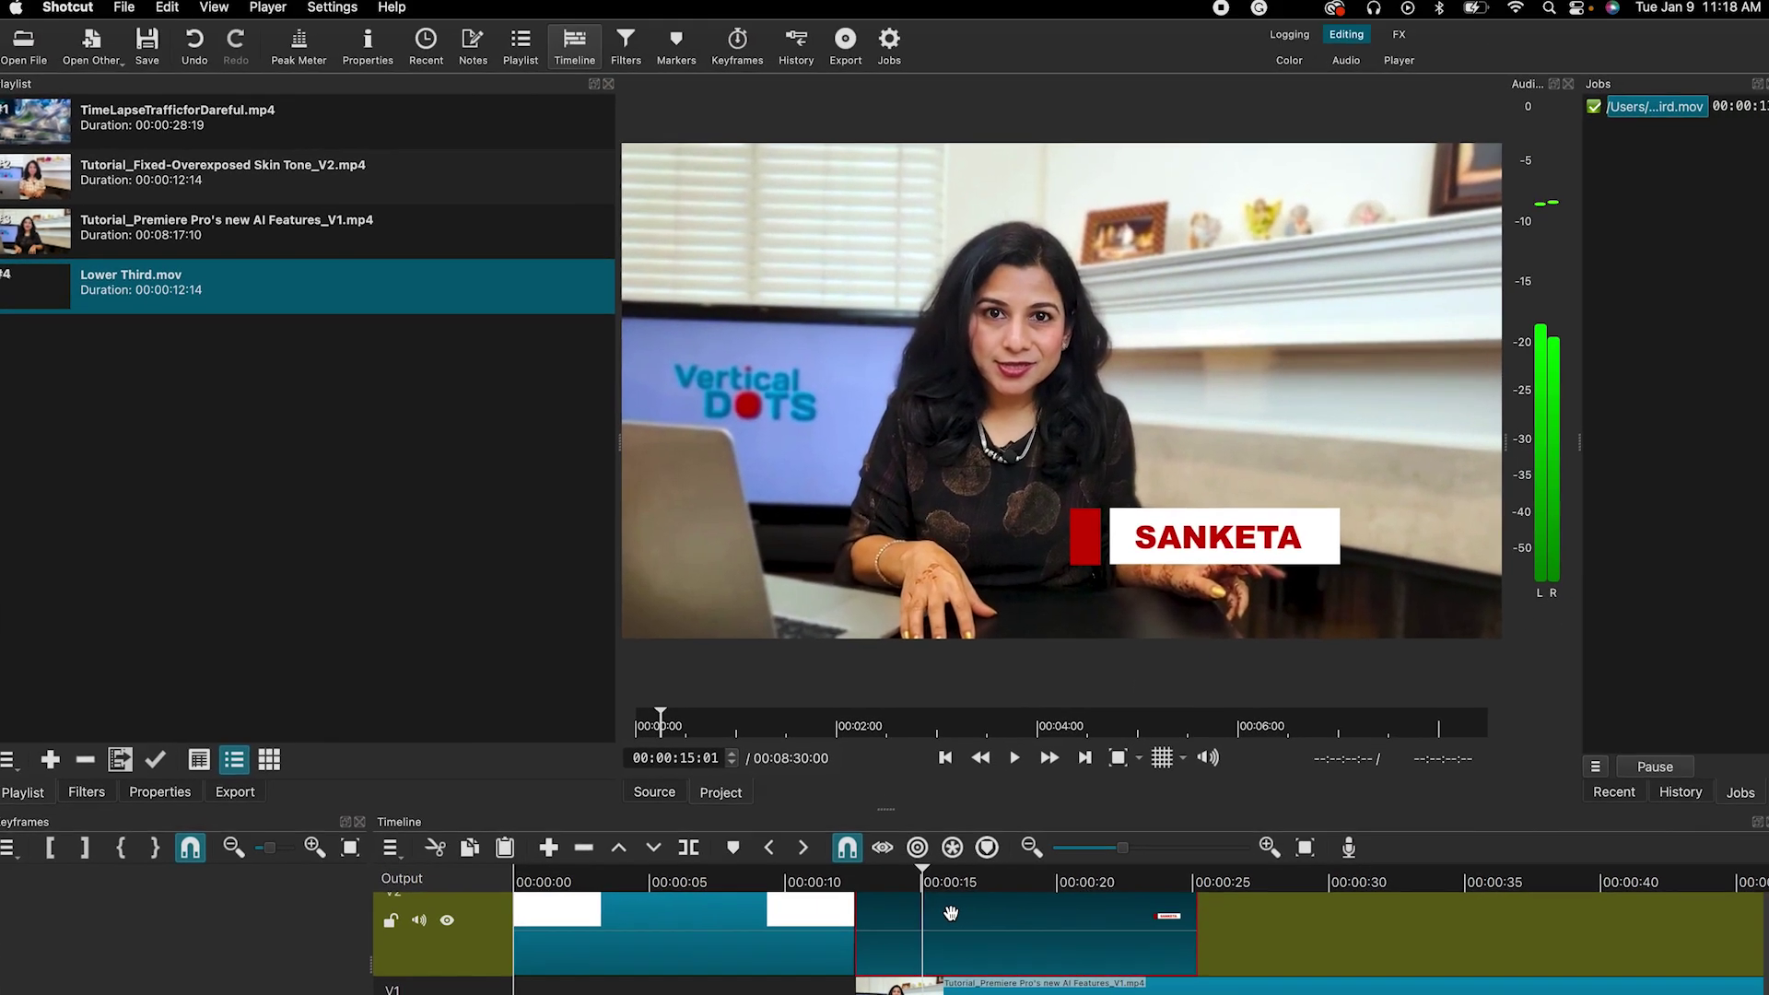
Add Size, Position & Rotate to Lower Third.mov and scale it to 73.7% (1,416×797 at 401, 292)
click(92, 665)
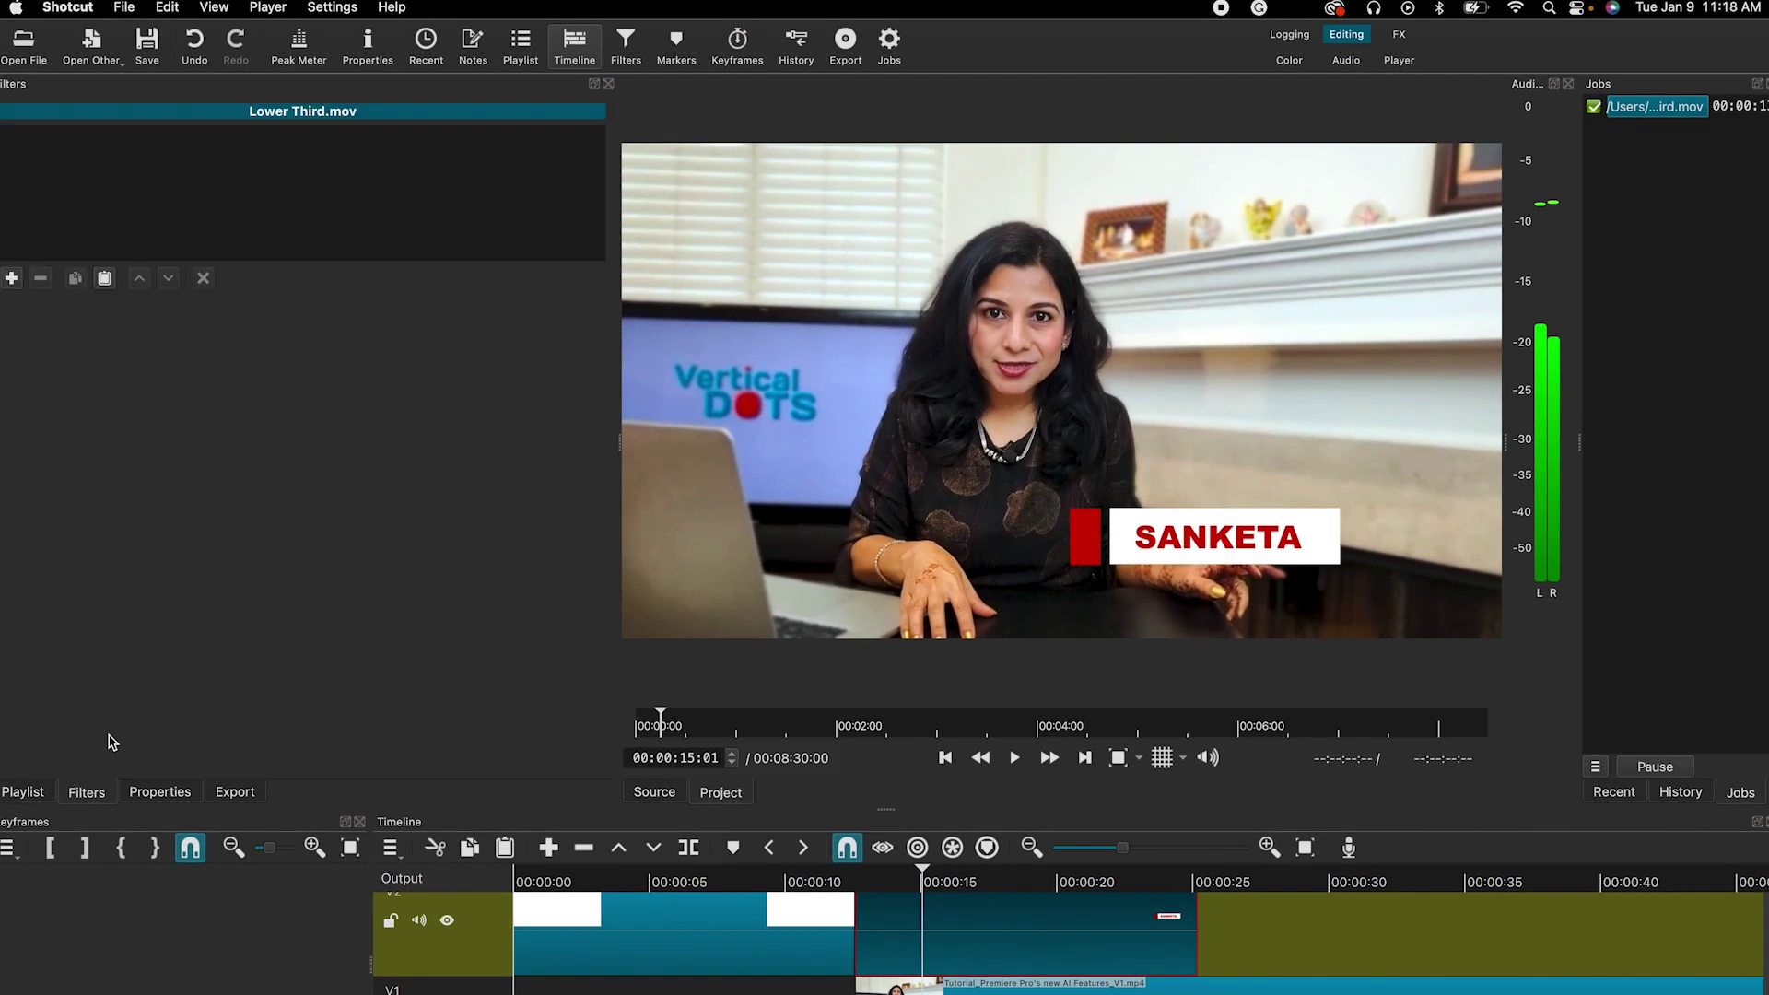
click(11, 278)
text(size)
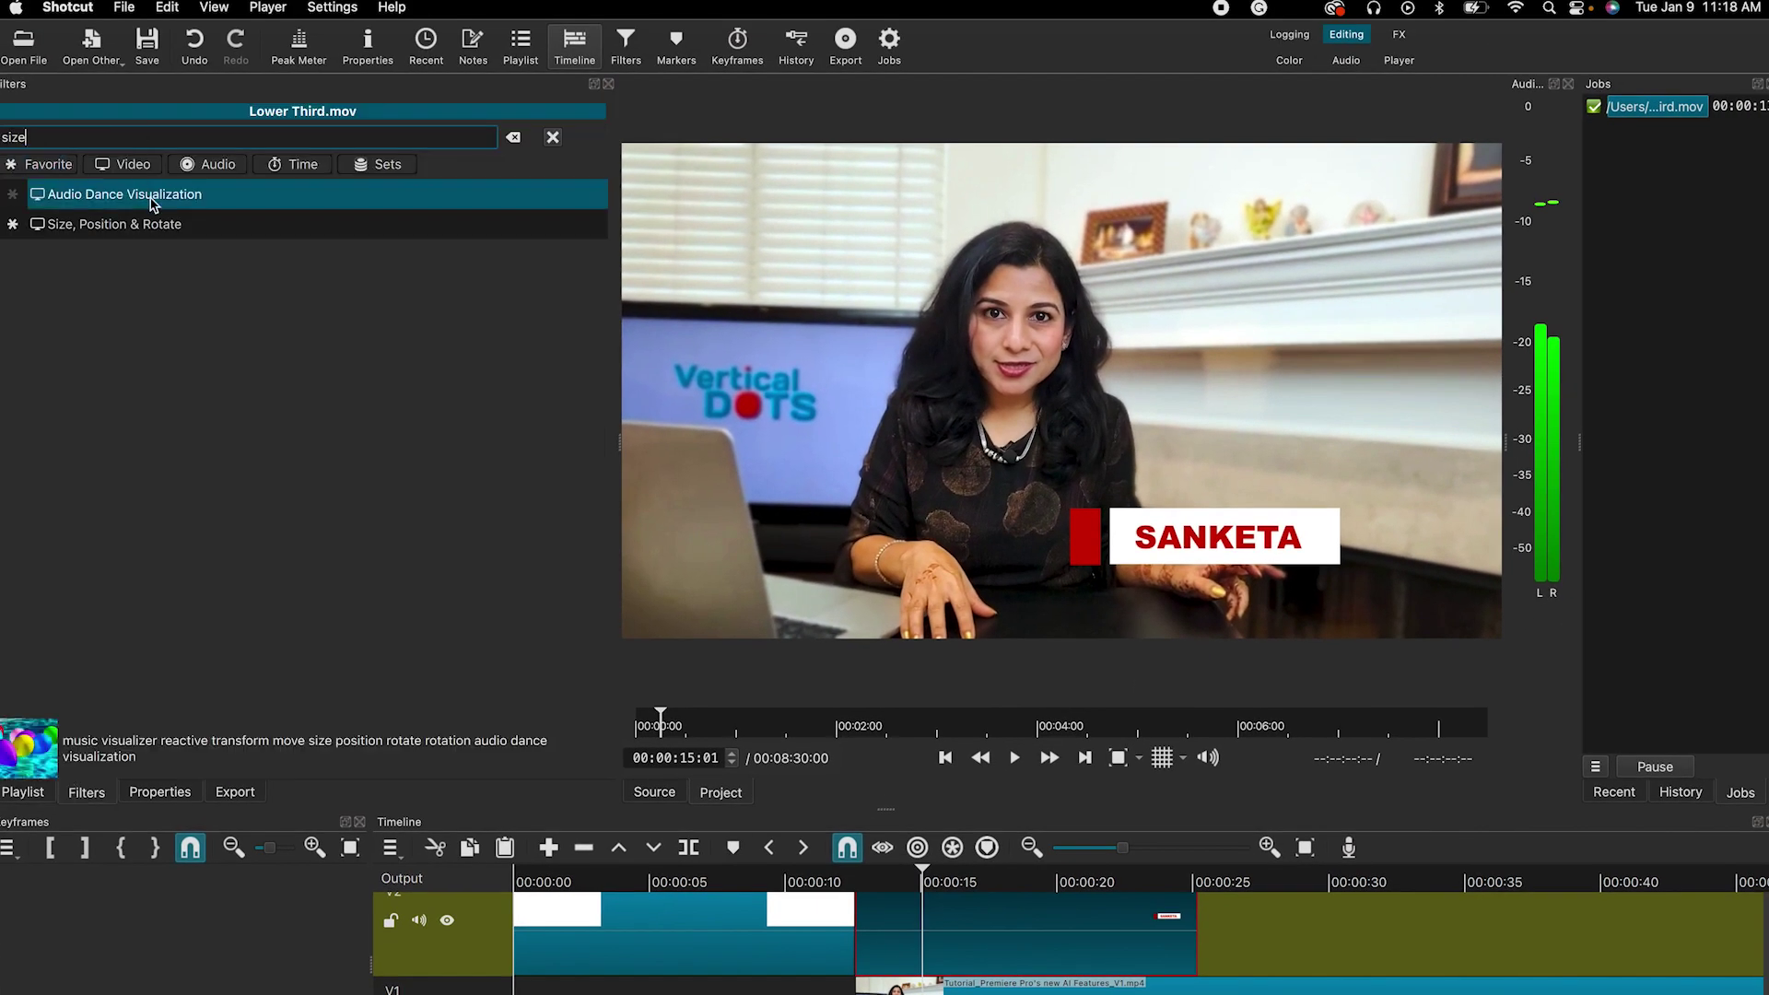
click(152, 227)
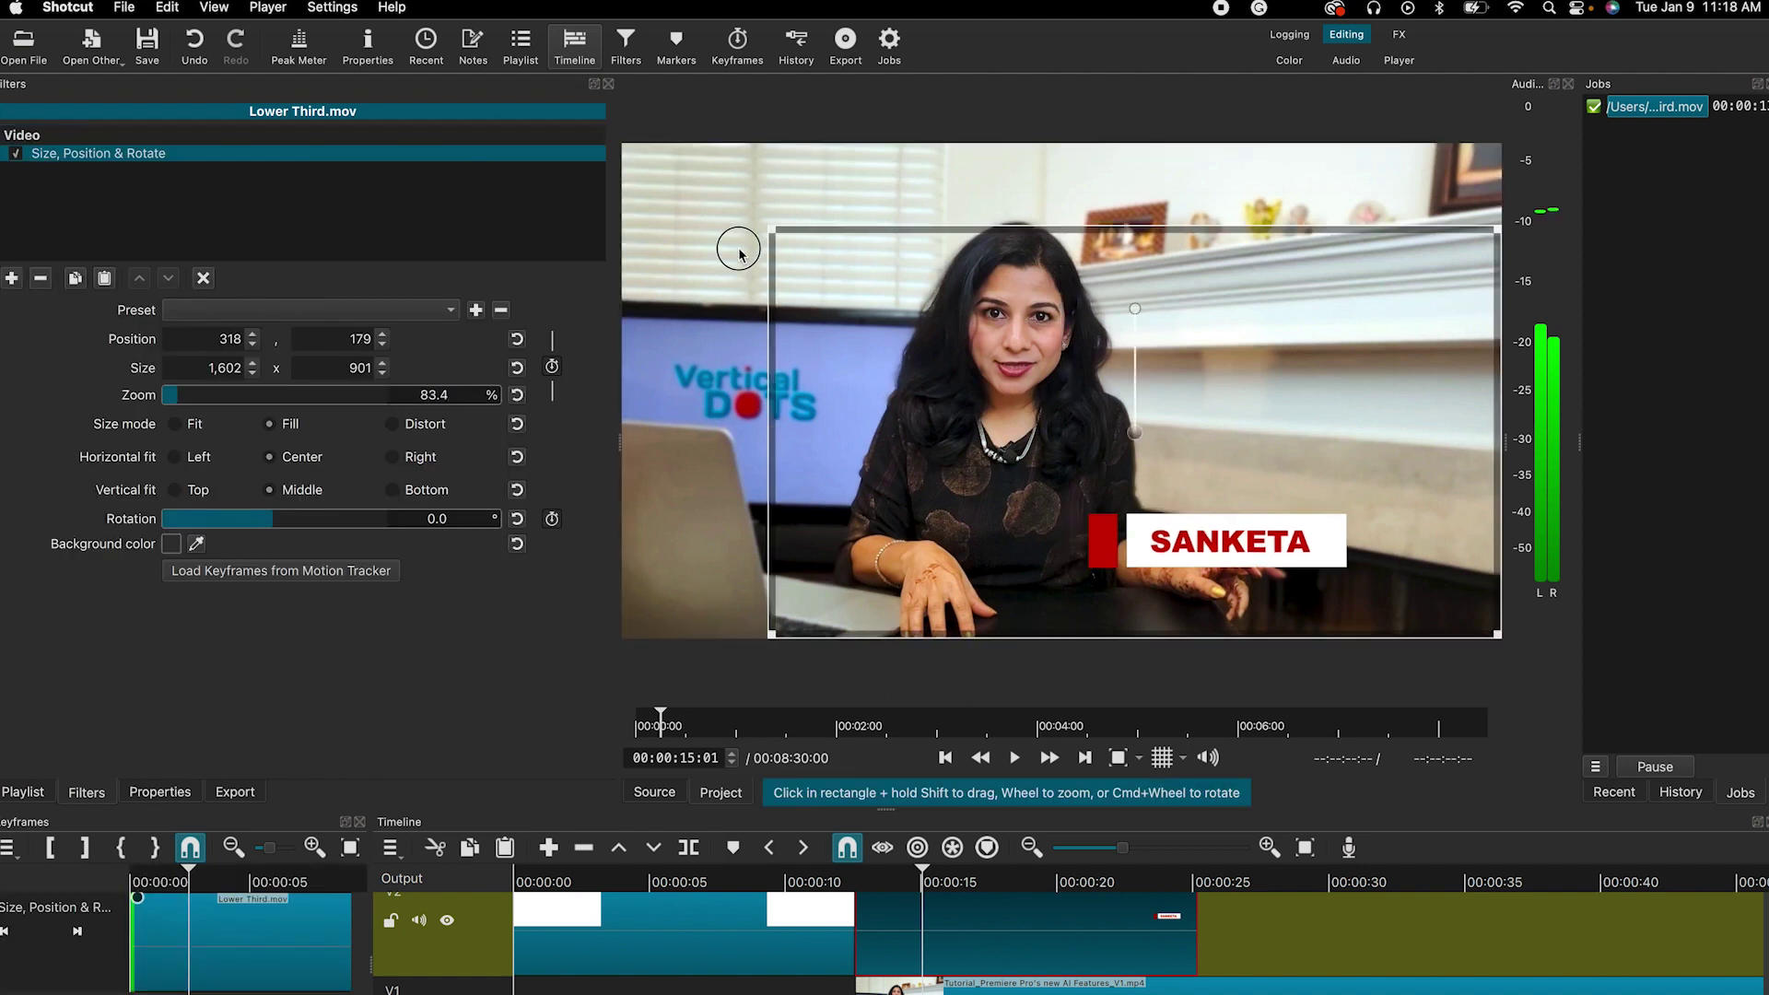
drag(739, 250, 906, 251)
drag(1204, 396, 1114, 442)
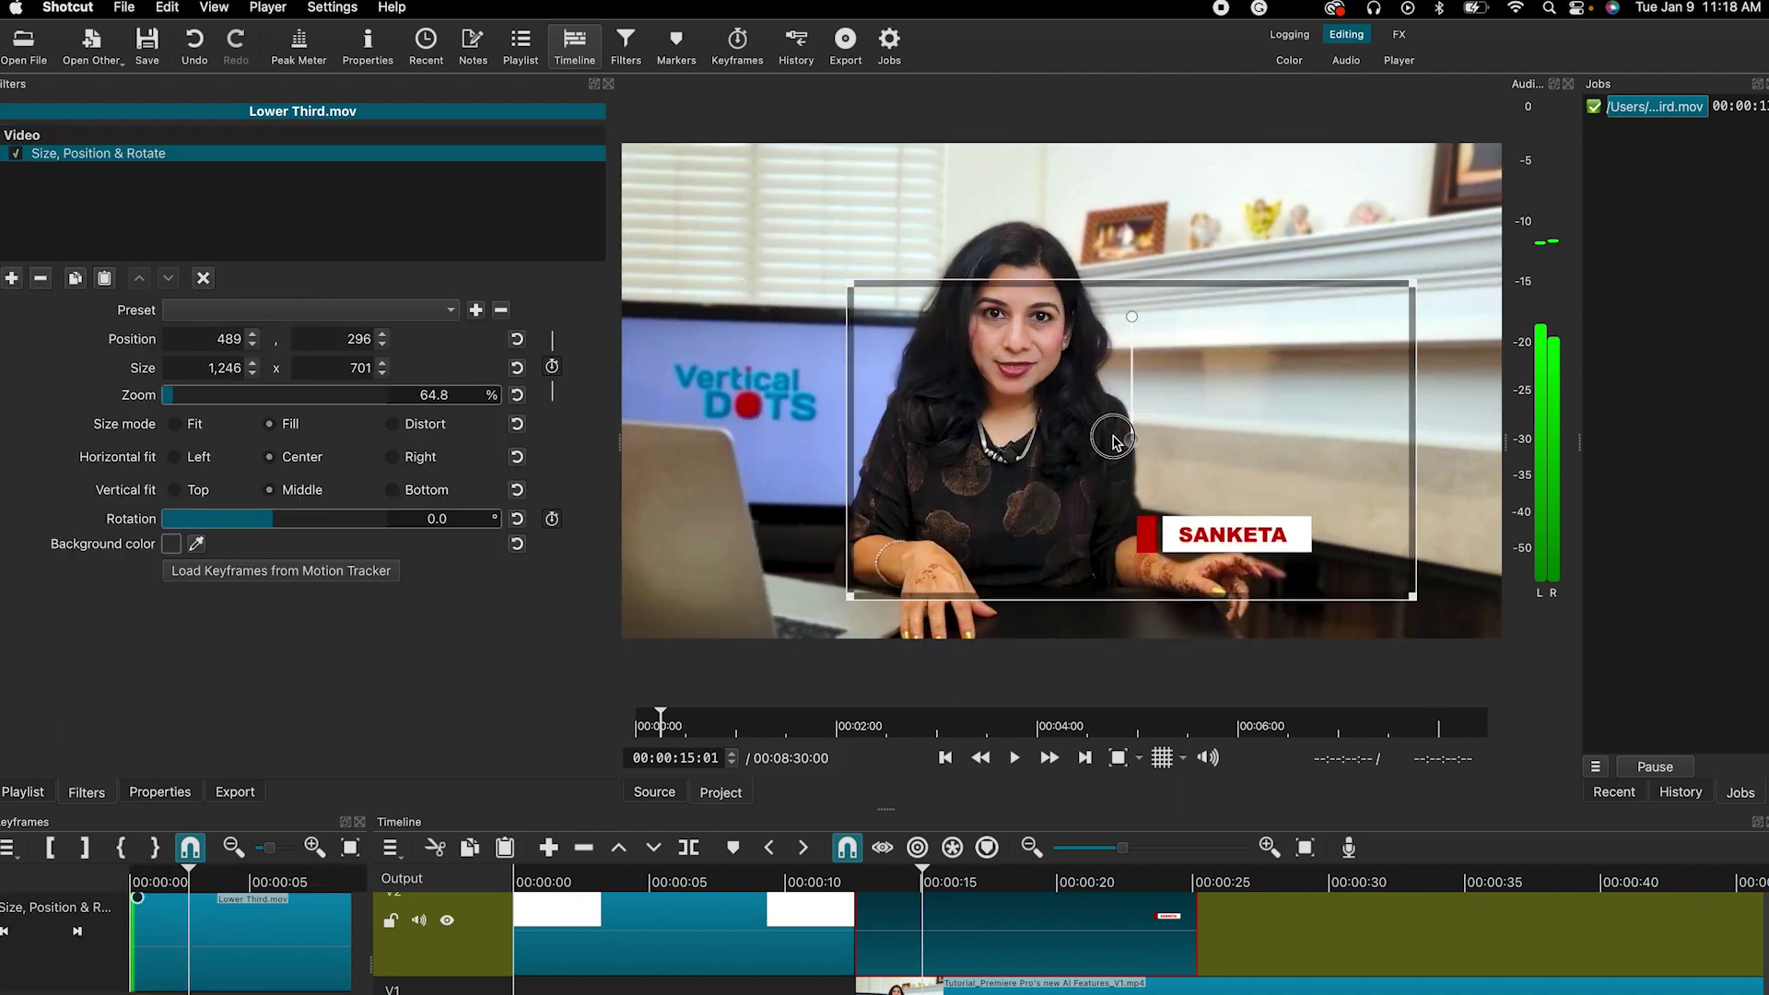
drag(849, 284, 807, 279)
click(857, 886)
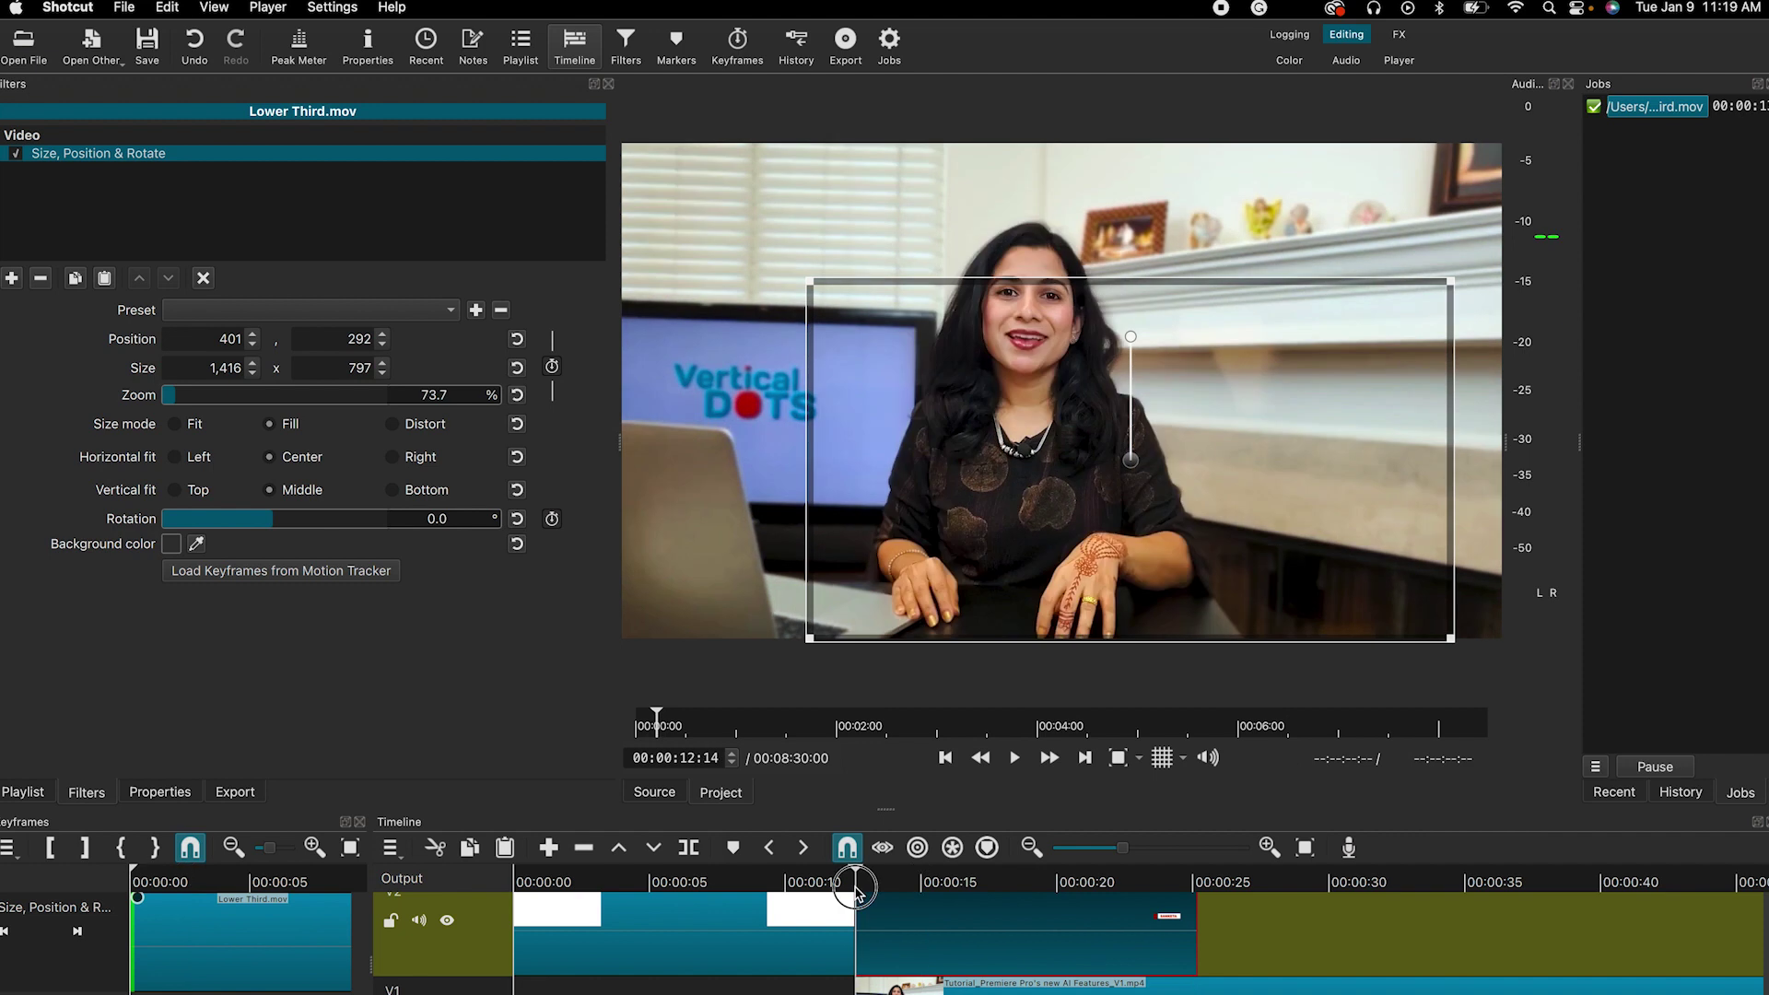